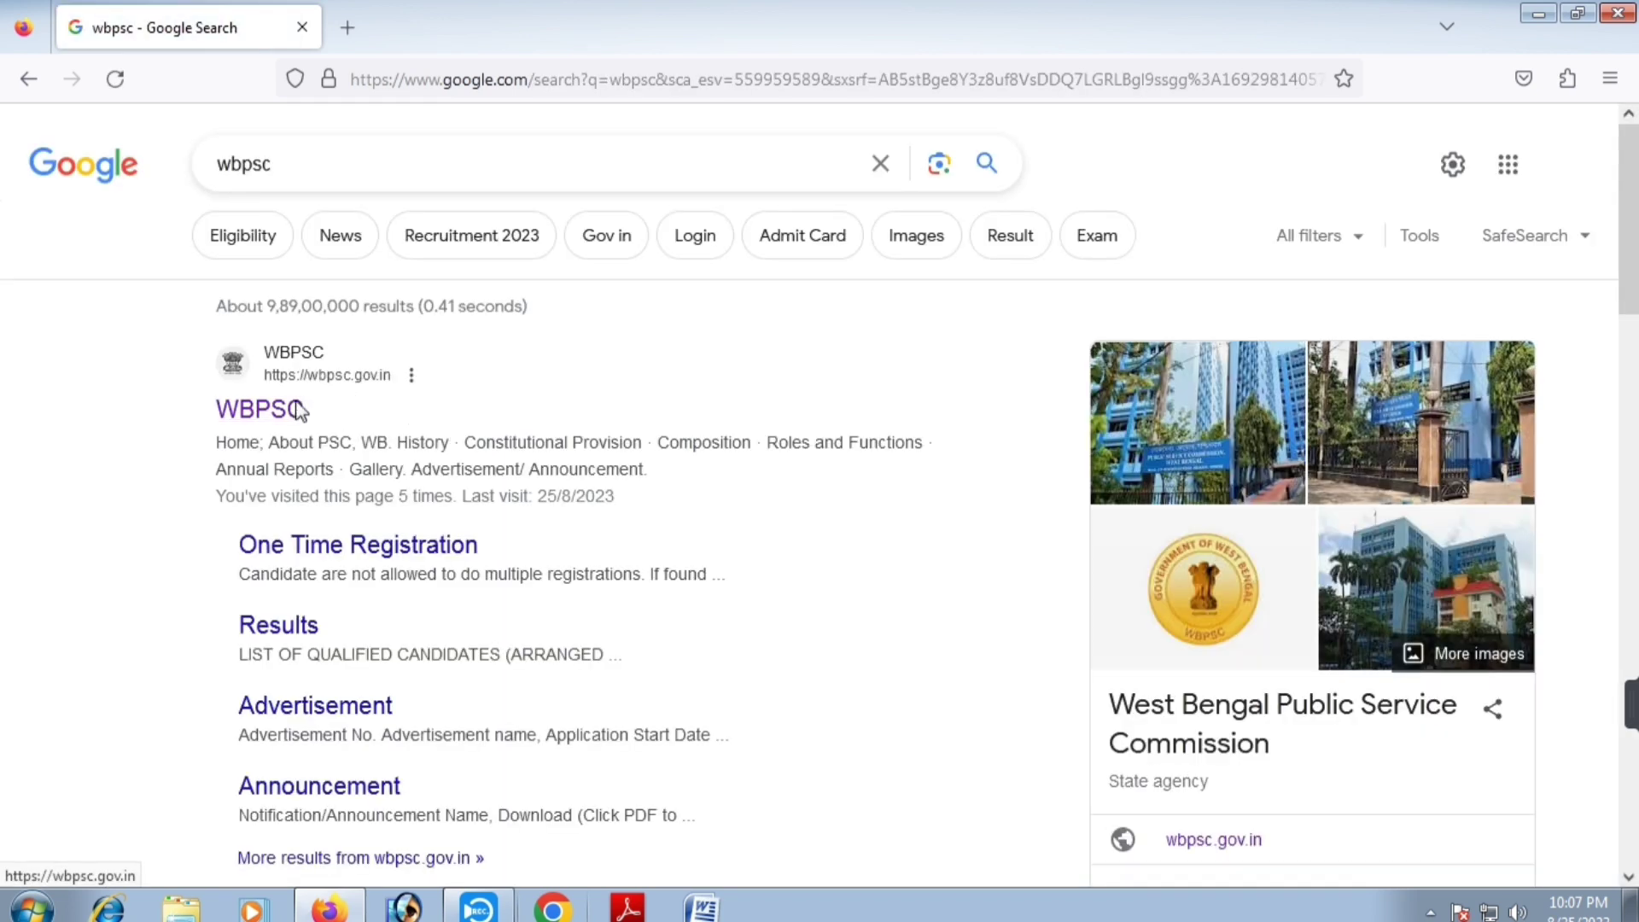
Open the official WBPSC website (wbpsc.gov.in) from the Google results for 'wbpsc'.
left_click(265, 411)
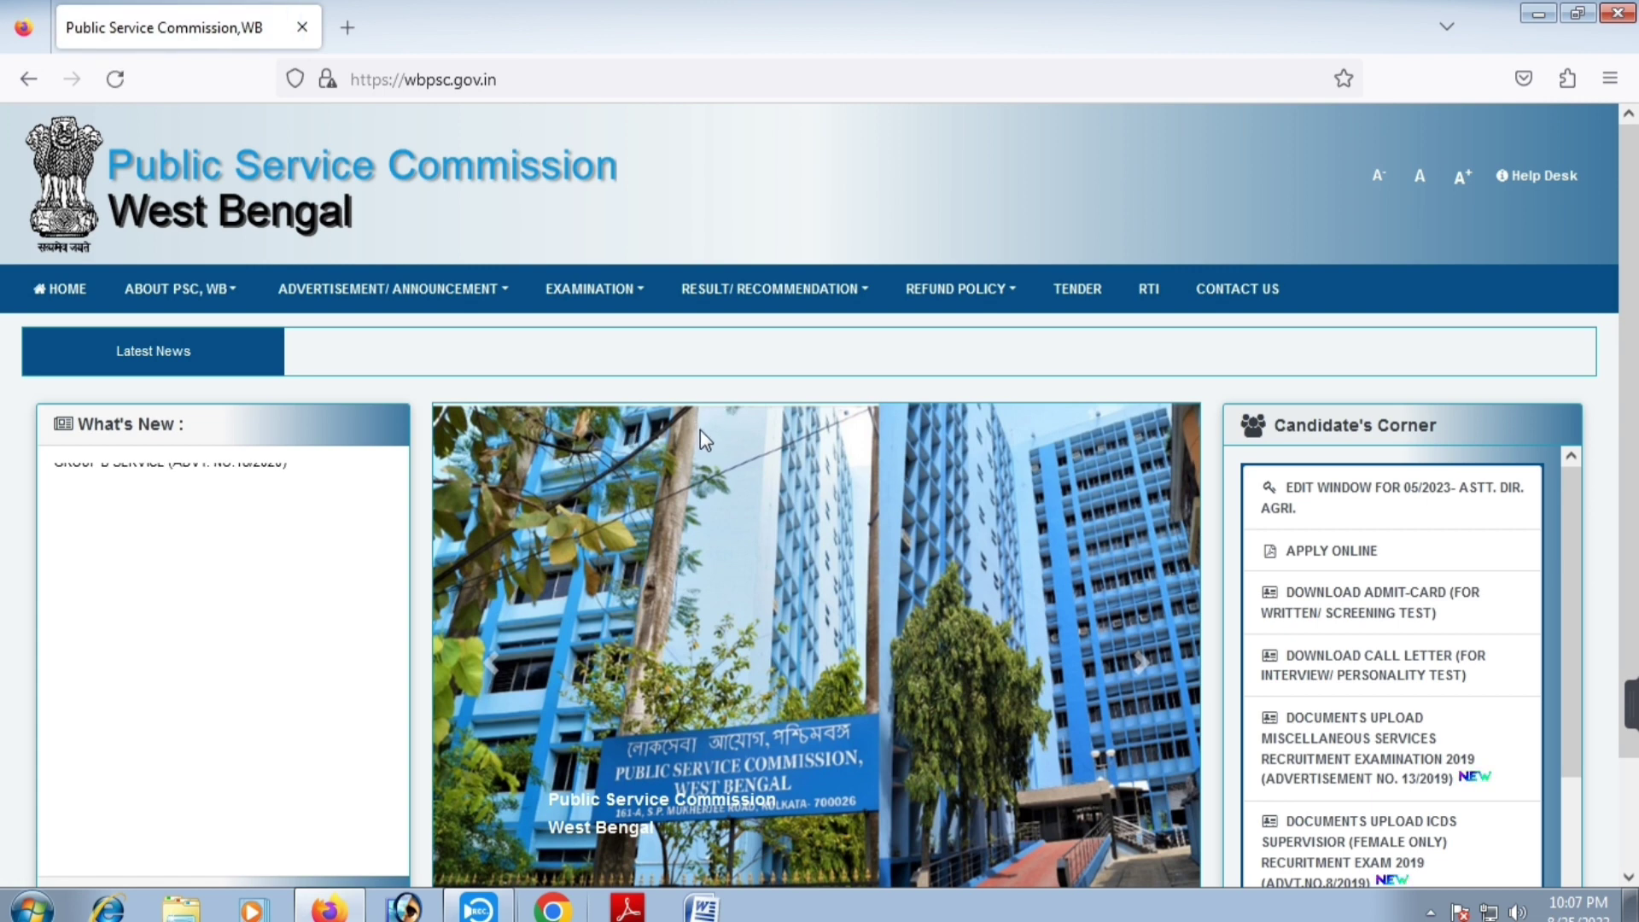
Go through APPLY ONLINE to the Apply Now sign-in for notification 04/2023 (Sub-Inspector).
left_click(1336, 552)
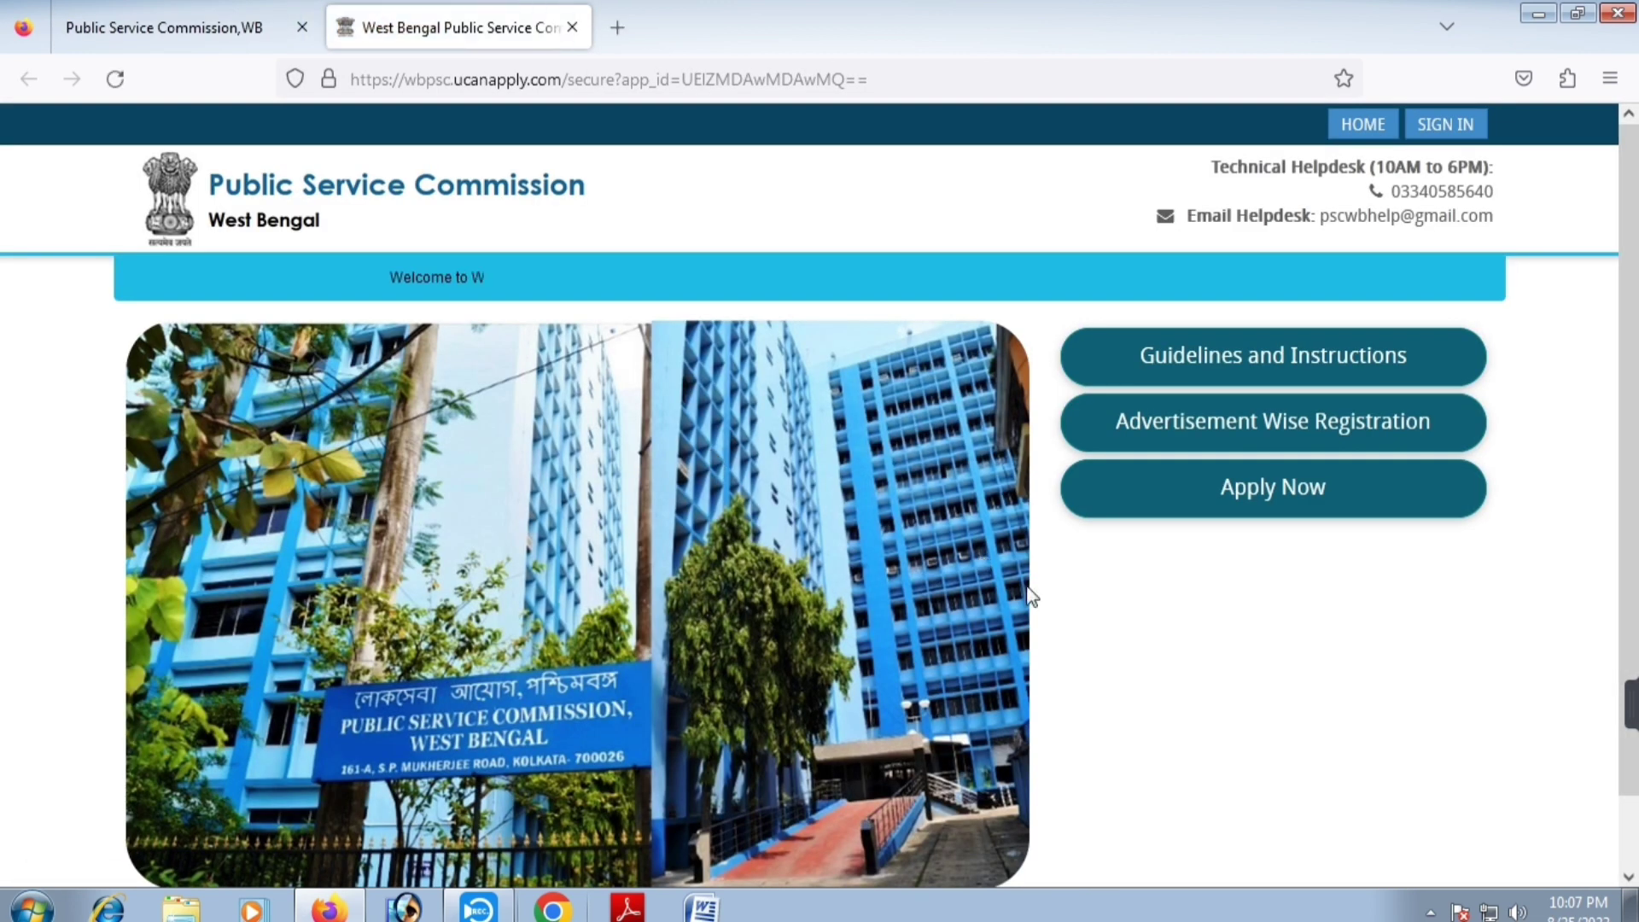
left_click(1260, 505)
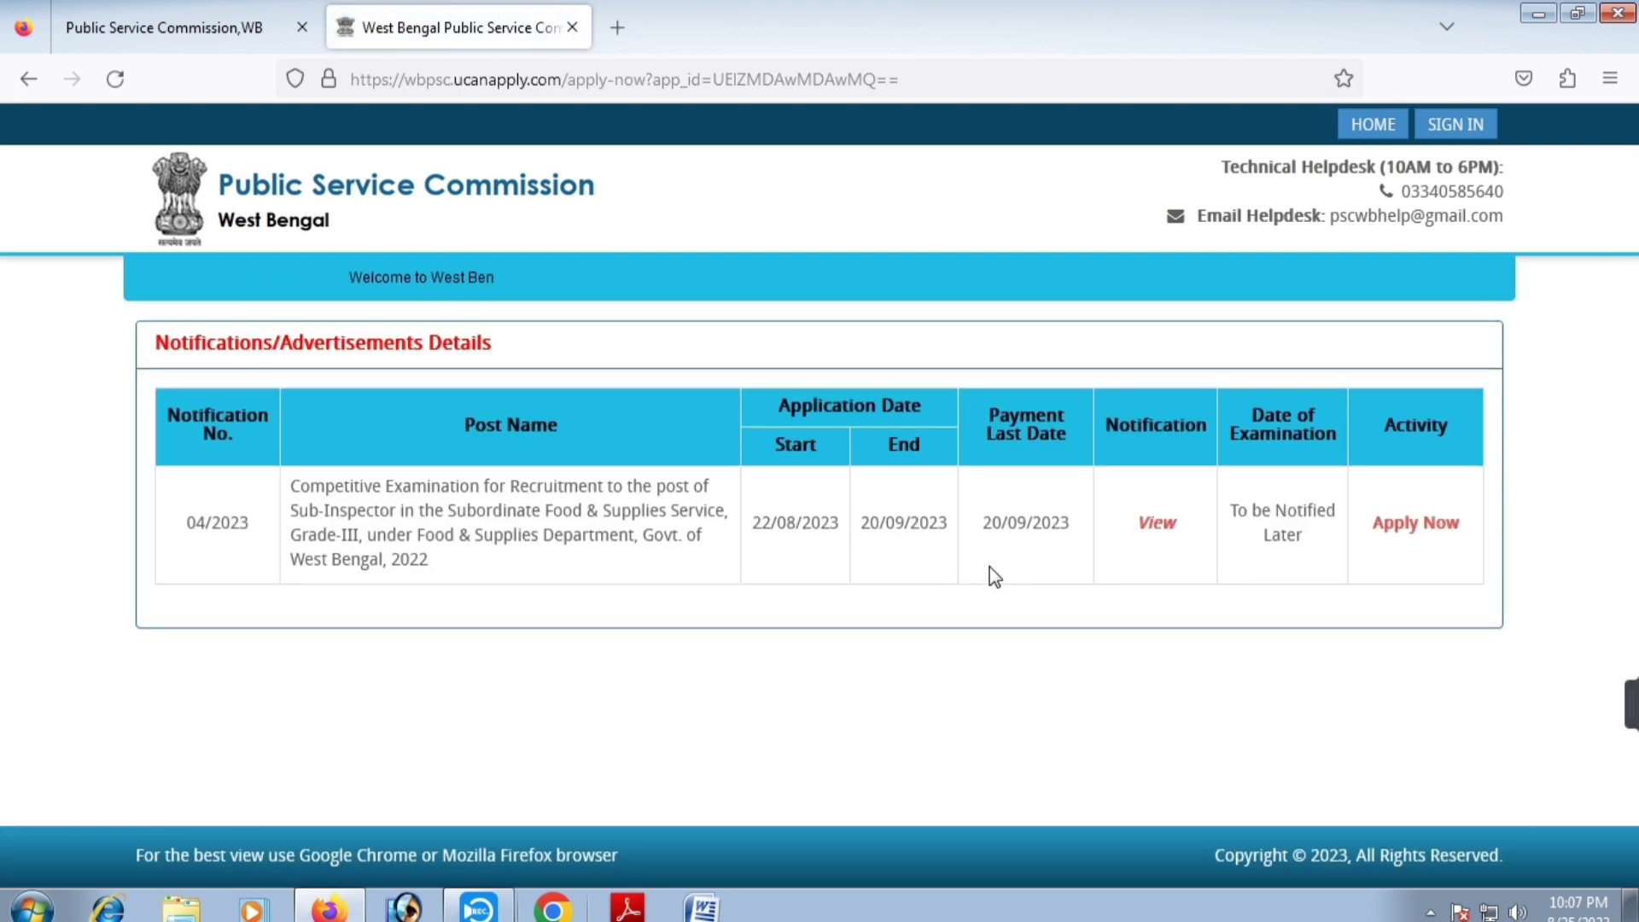
left_click(1406, 526)
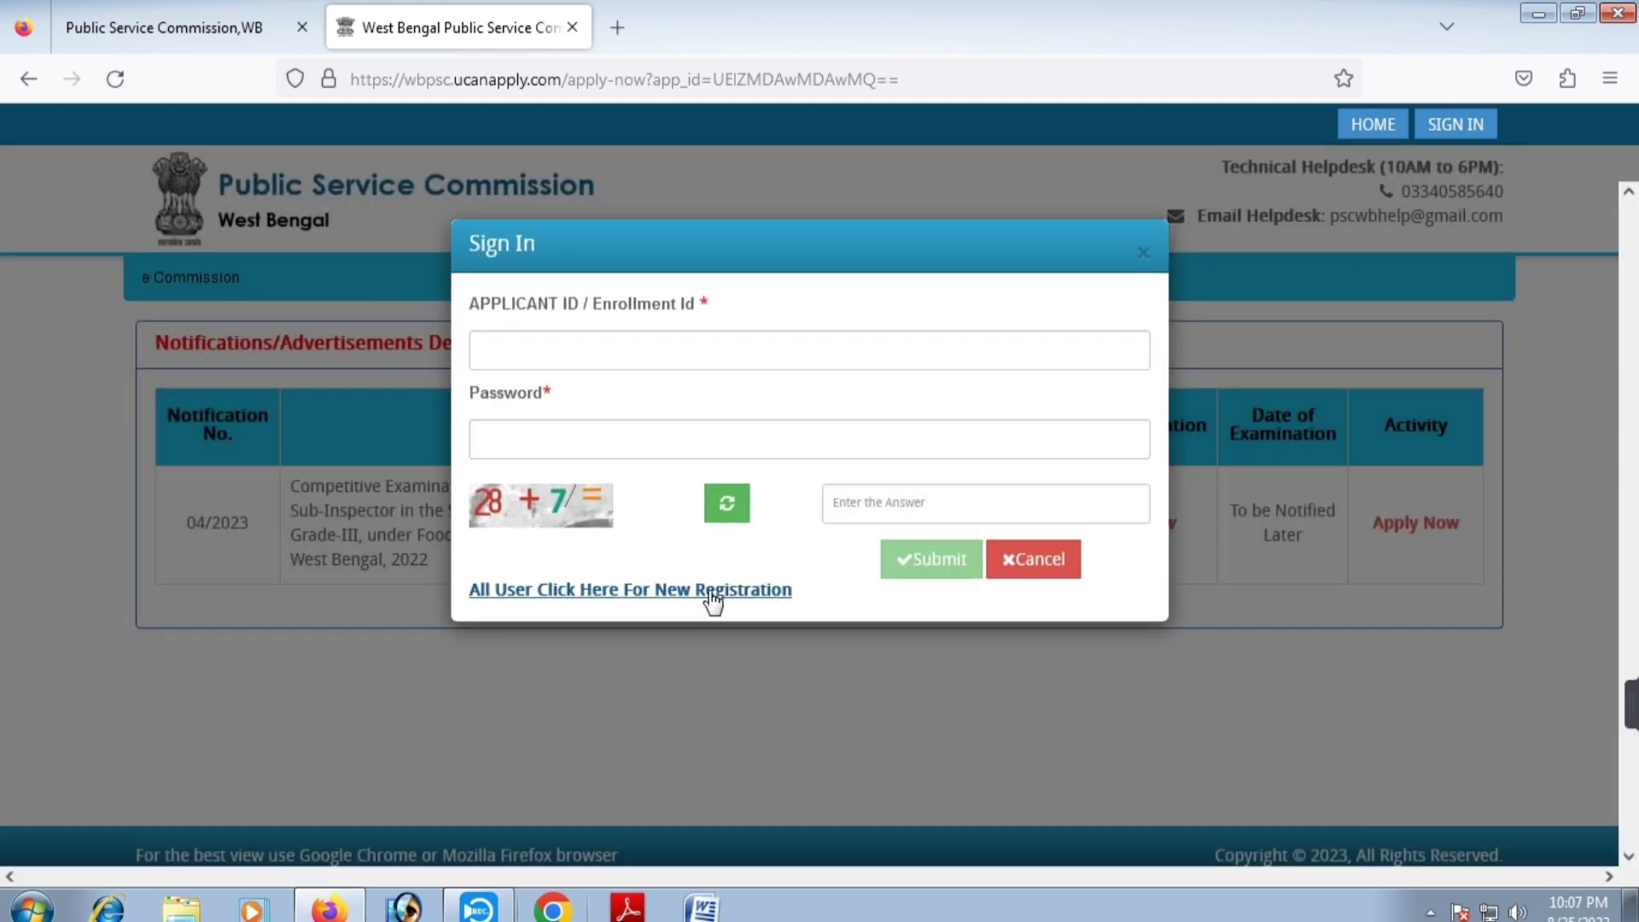
Register for the Sub-Inspector competitive examination with the mobile number and captcha answer 12.
left_click(597, 592)
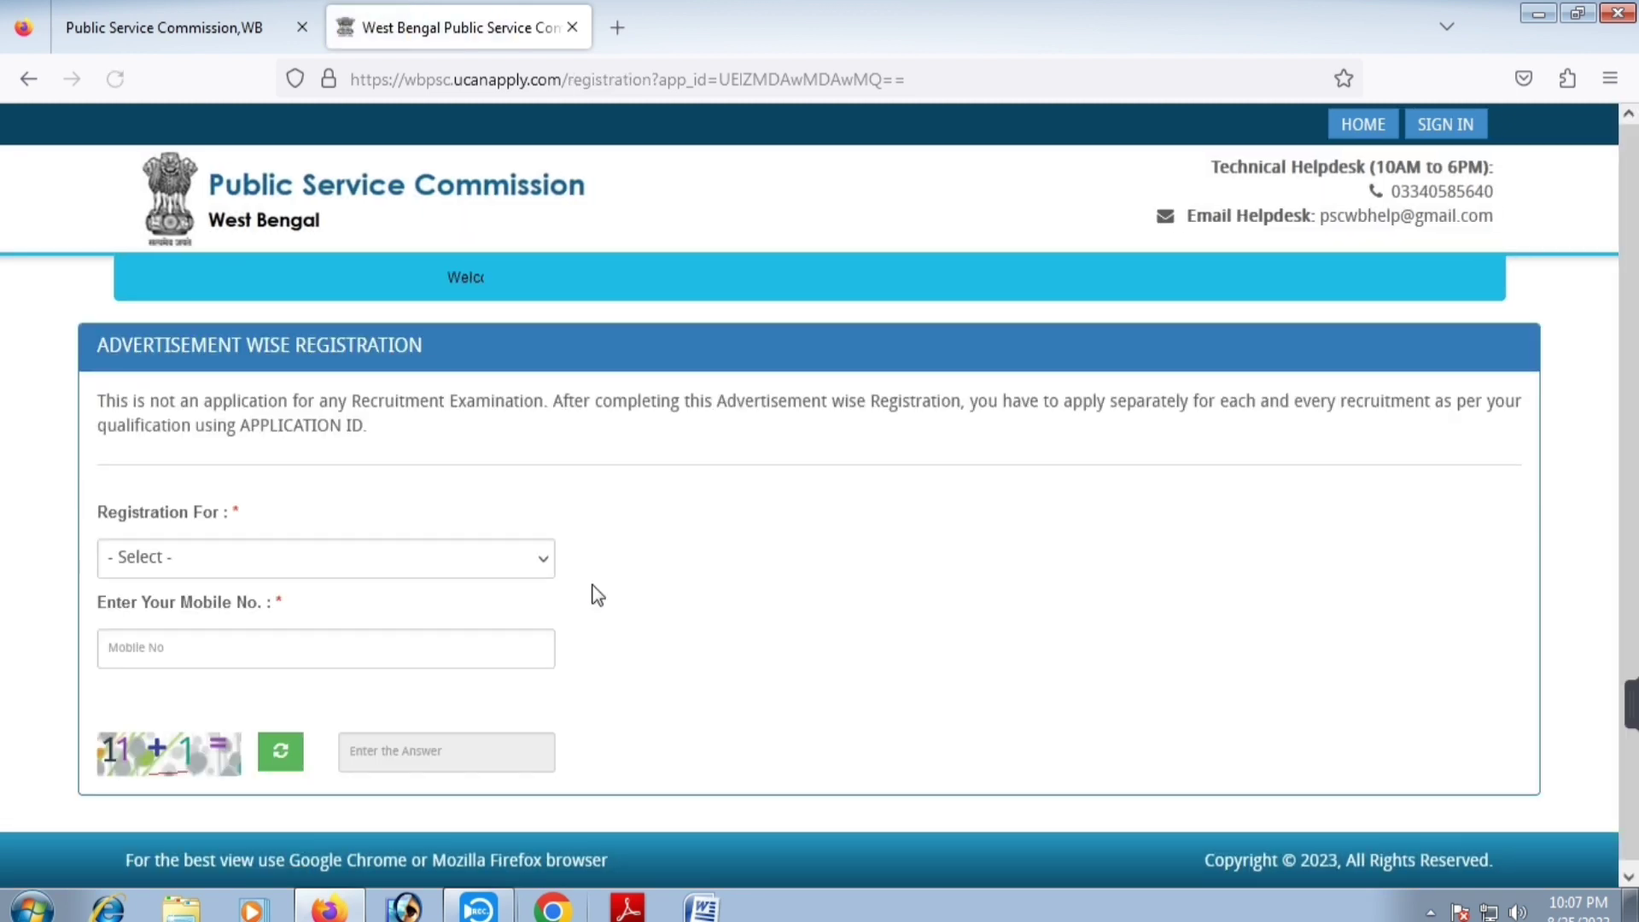
left_click(319, 562)
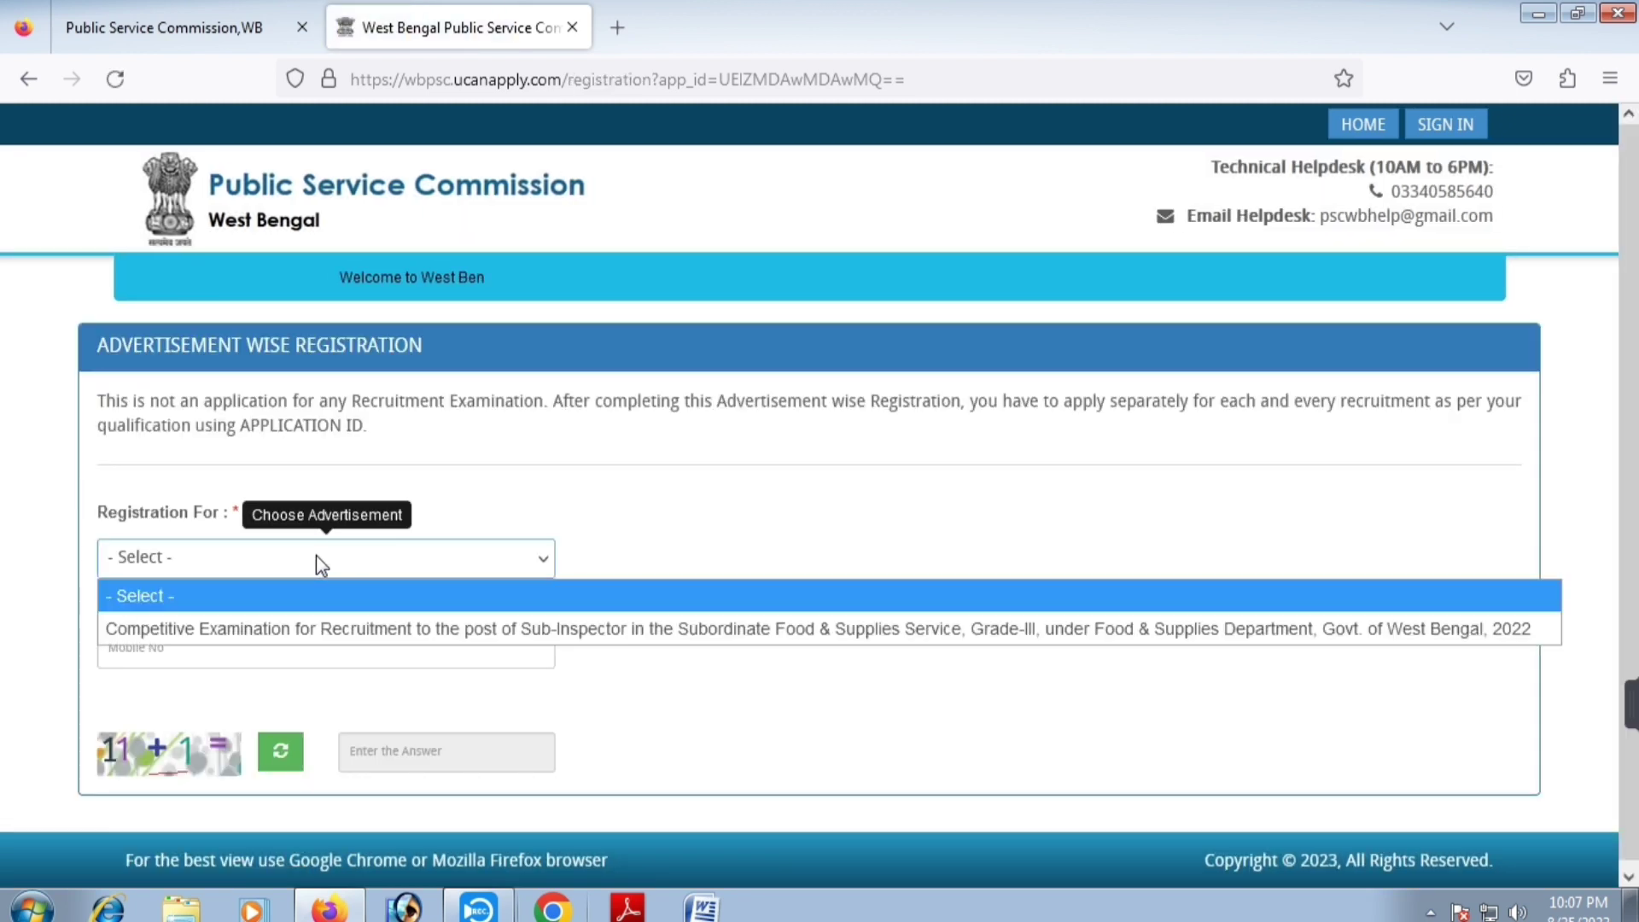
left_click(284, 629)
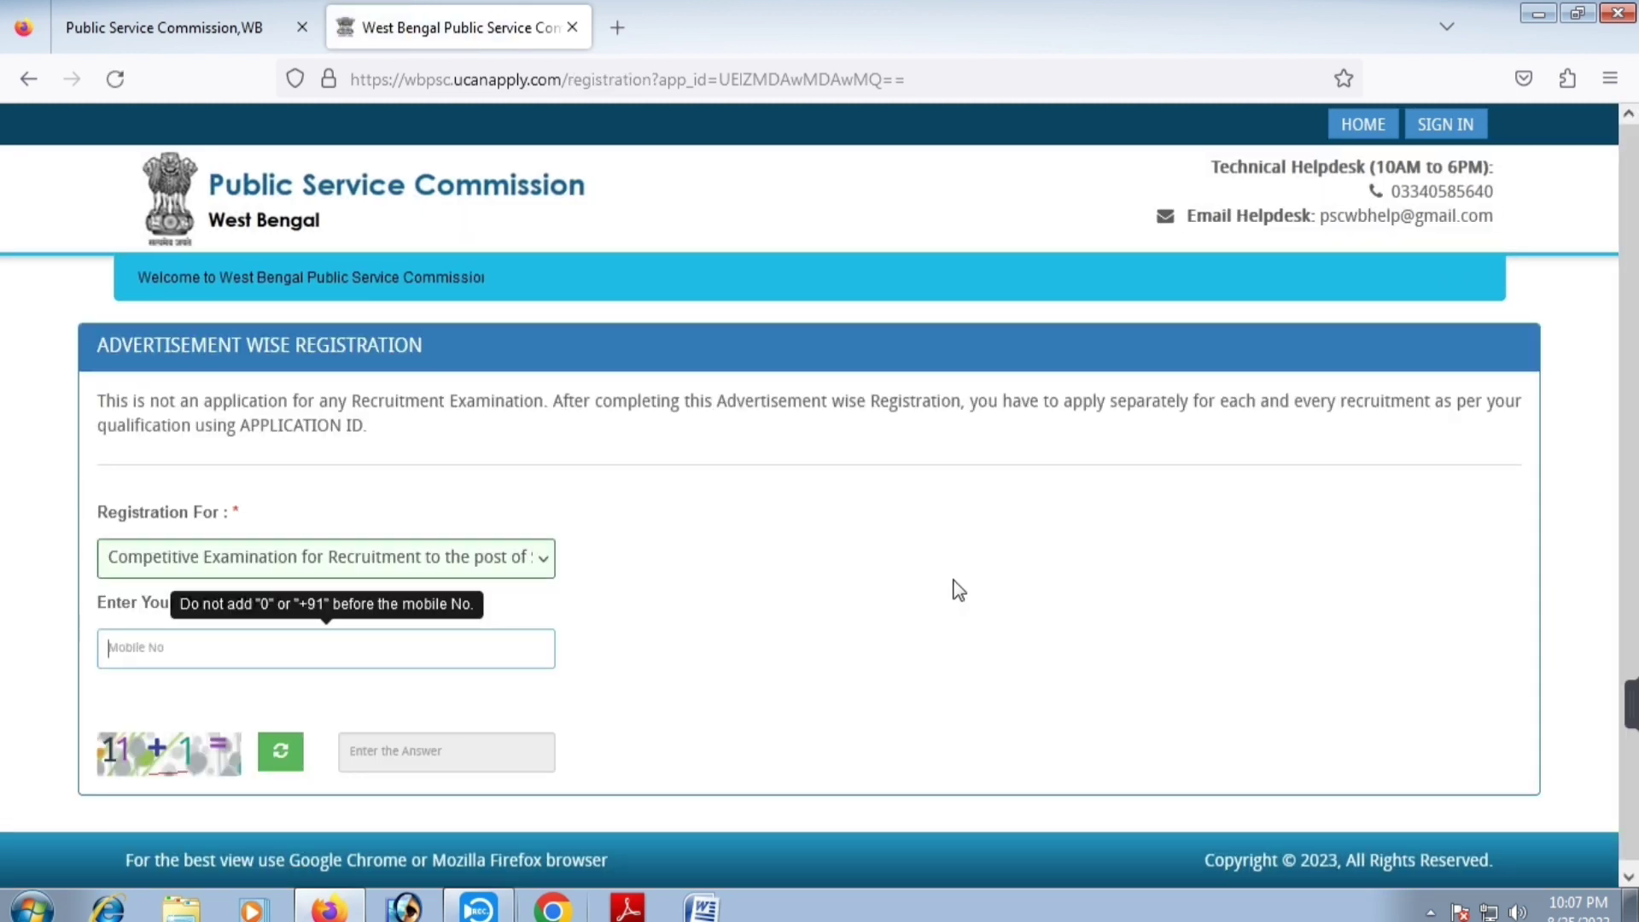
type("83")
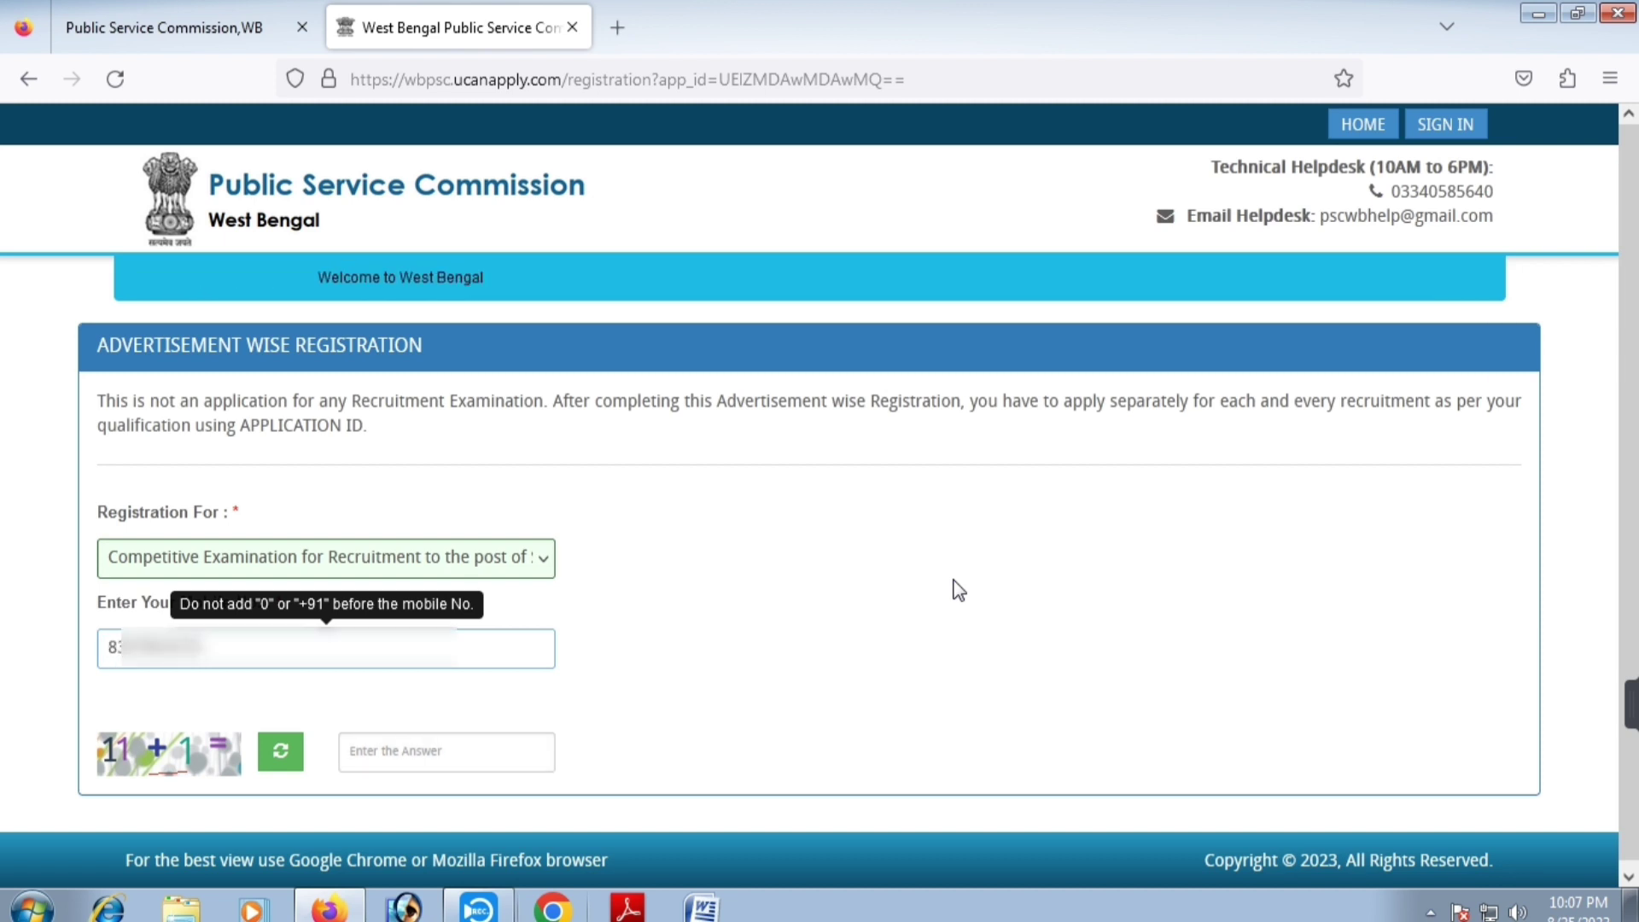
key("Tab")
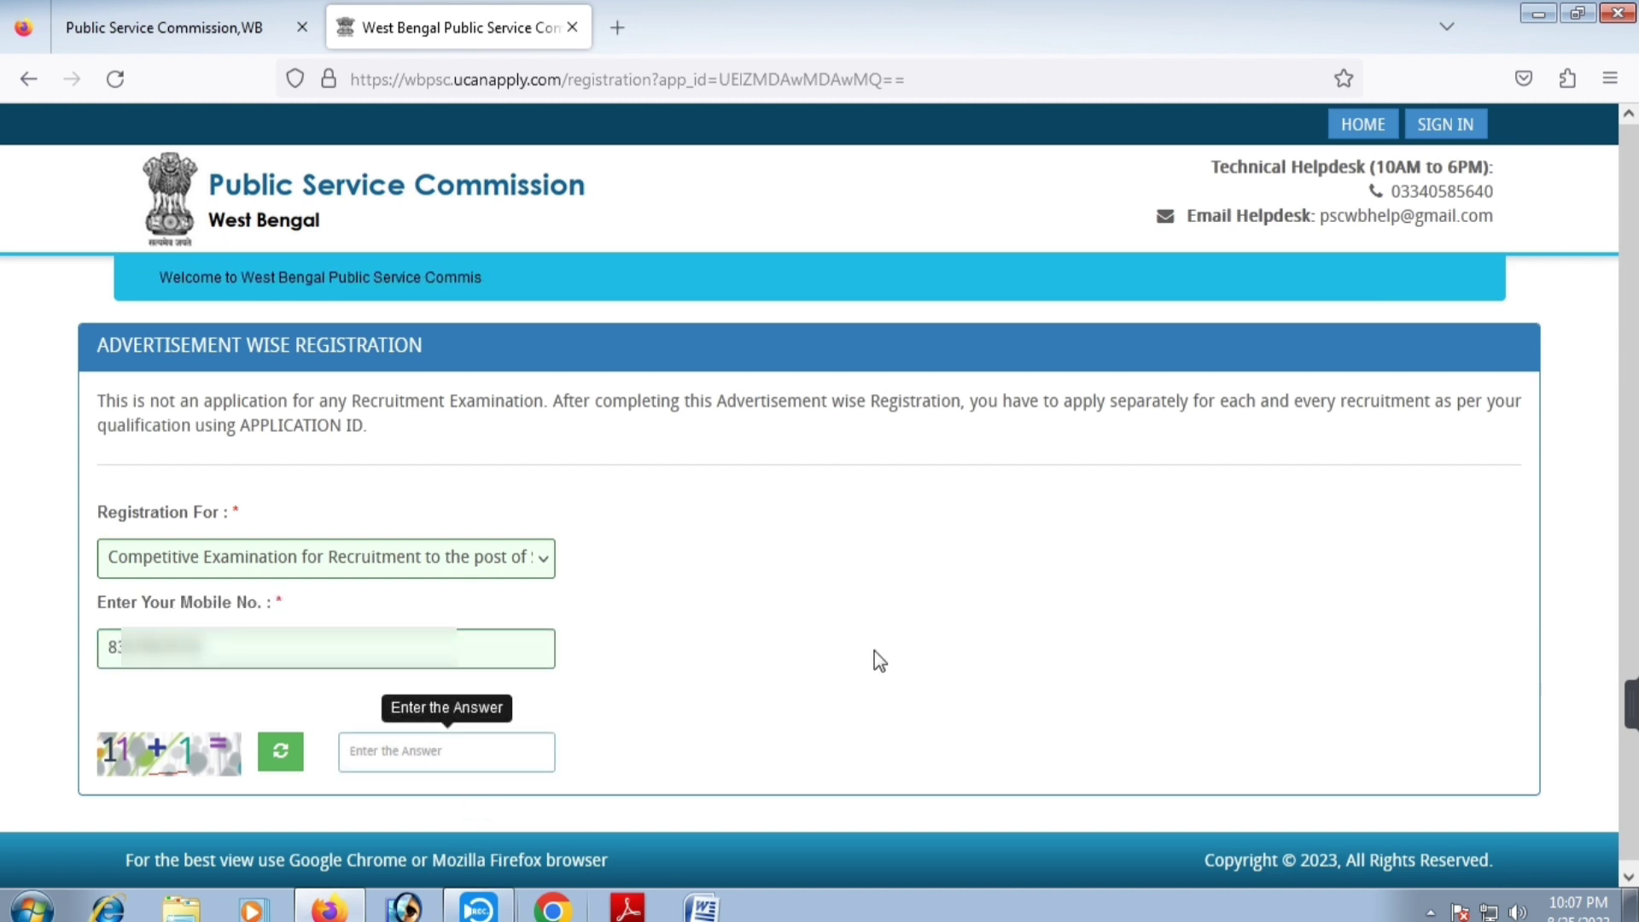
type("12")
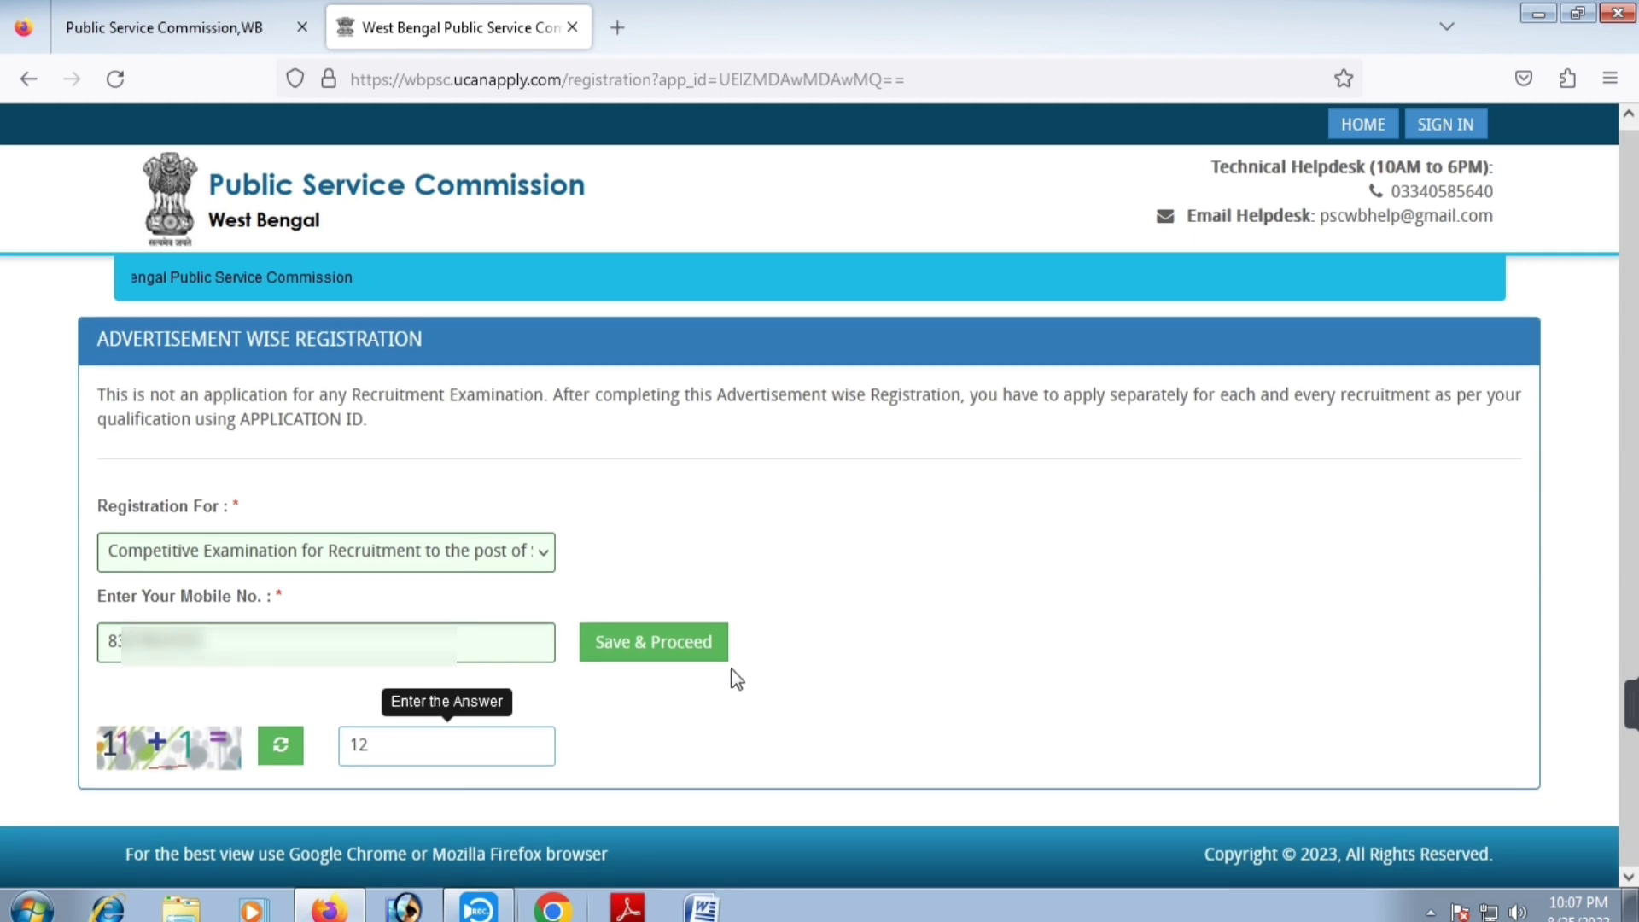
left_click(719, 653)
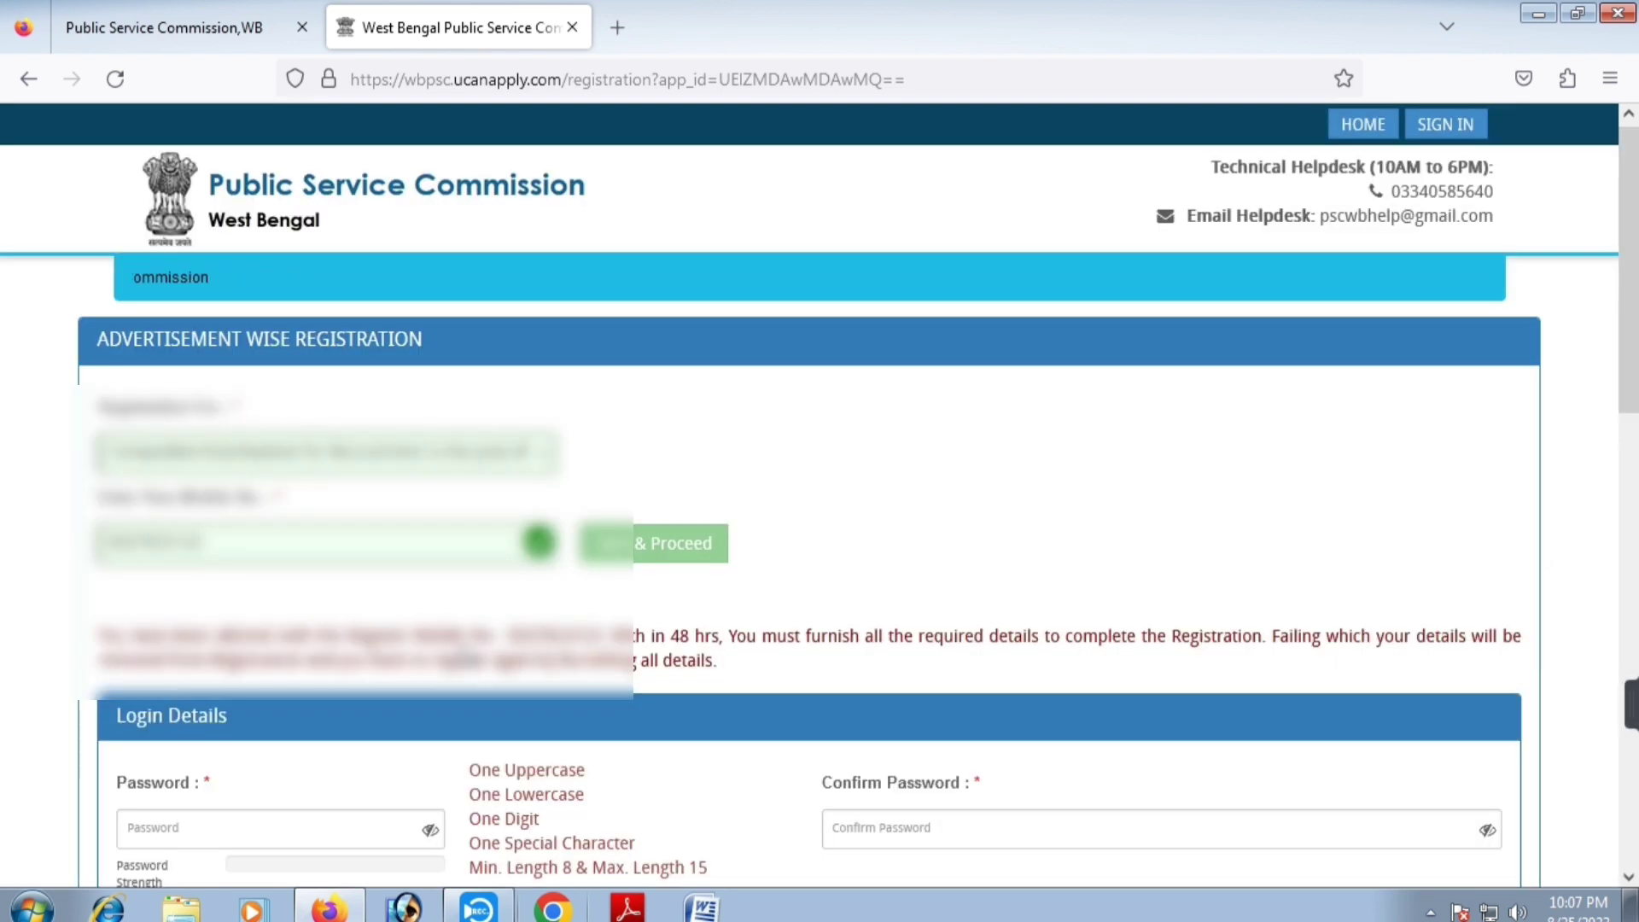
Enter the account password and confirm it in Confirm Password.
scroll(597, 598, "down", 5)
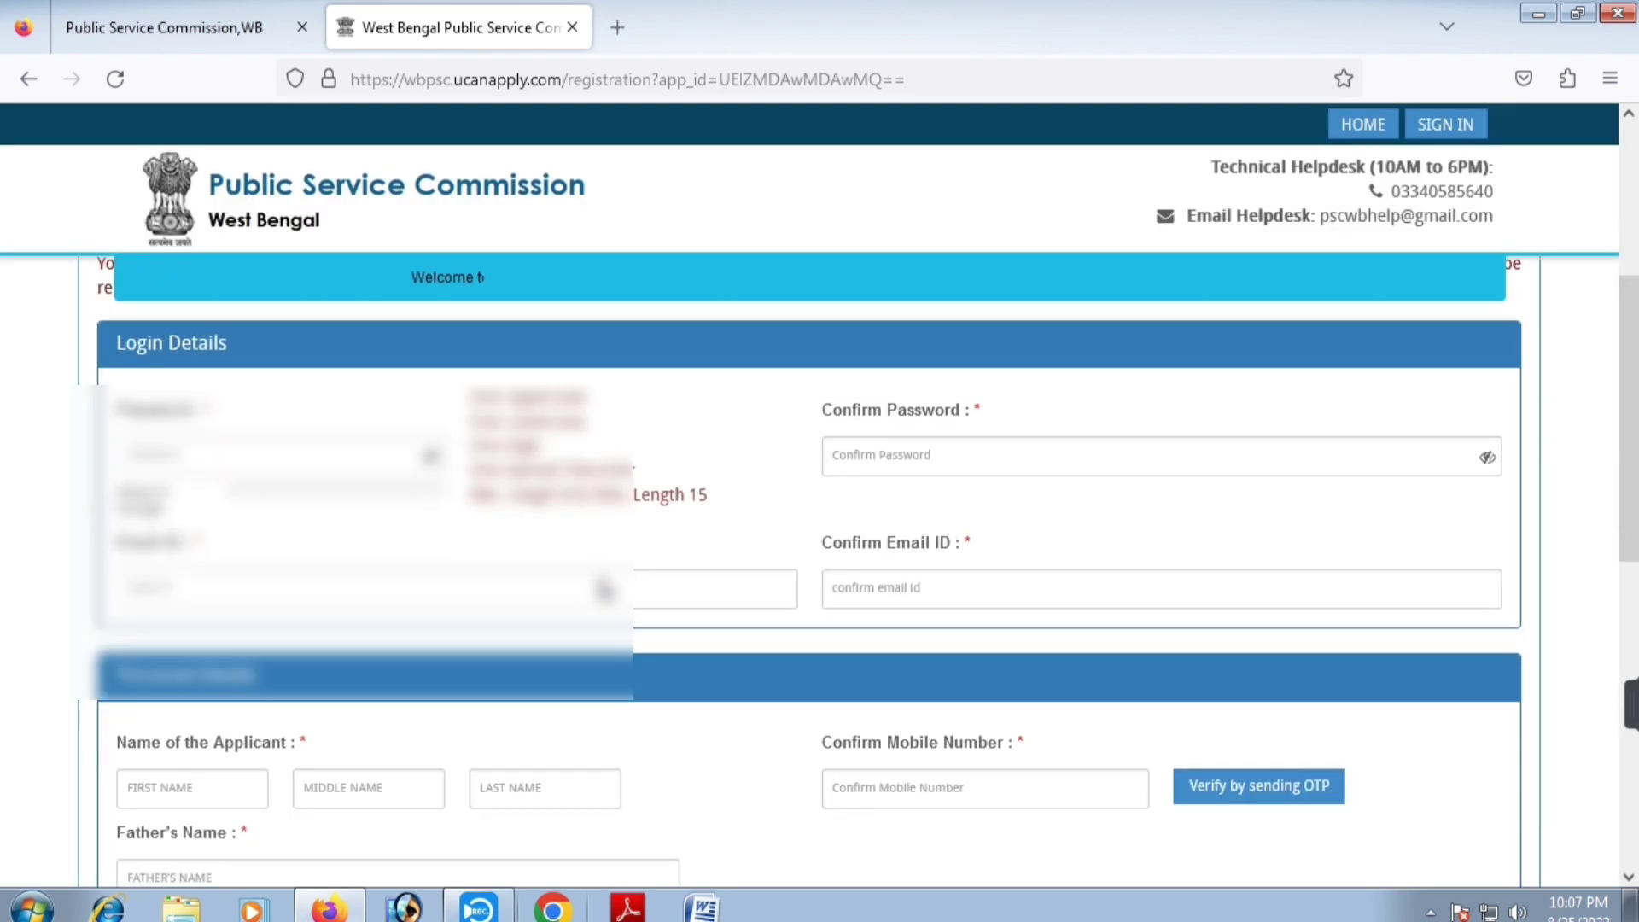
left_click(232, 461)
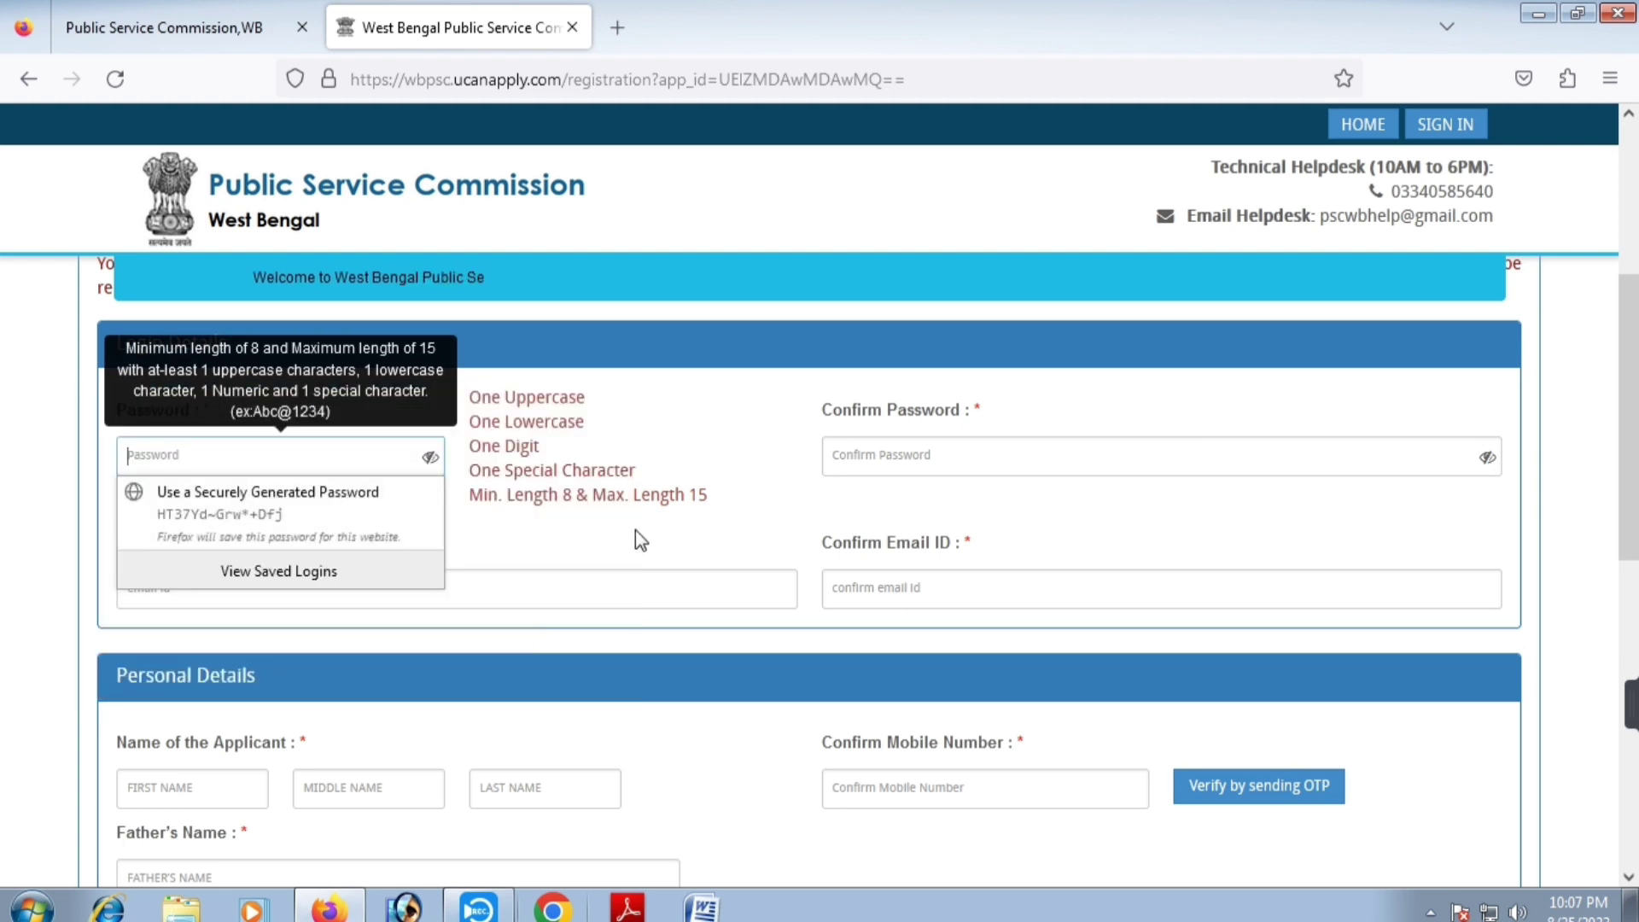
type("*********")
key("Tab")
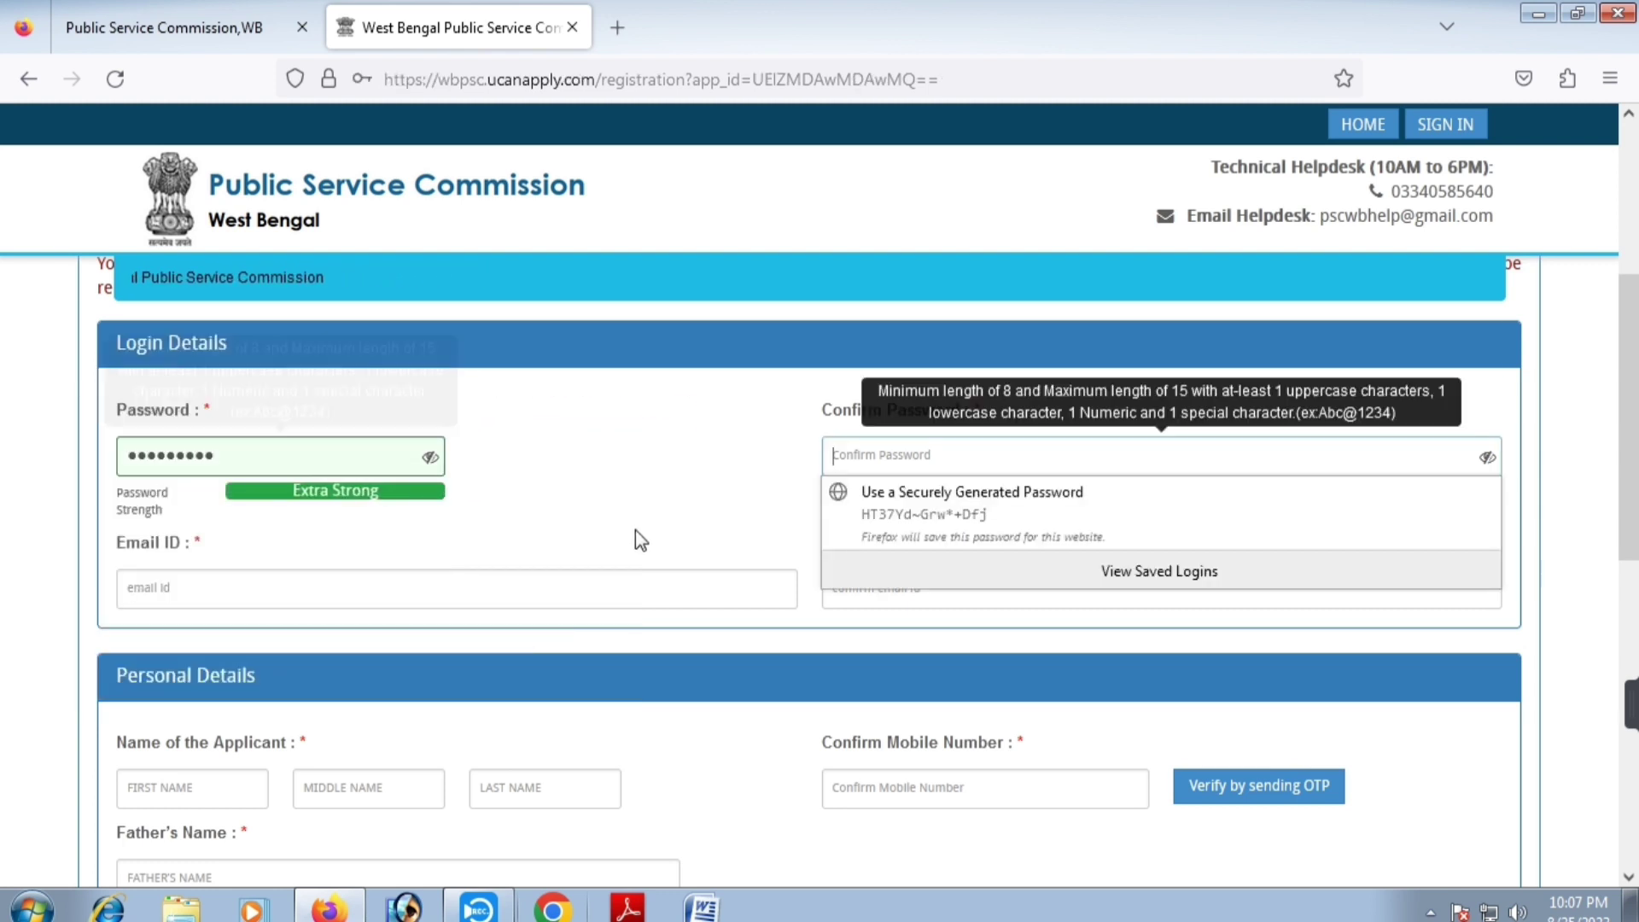
type("*********")
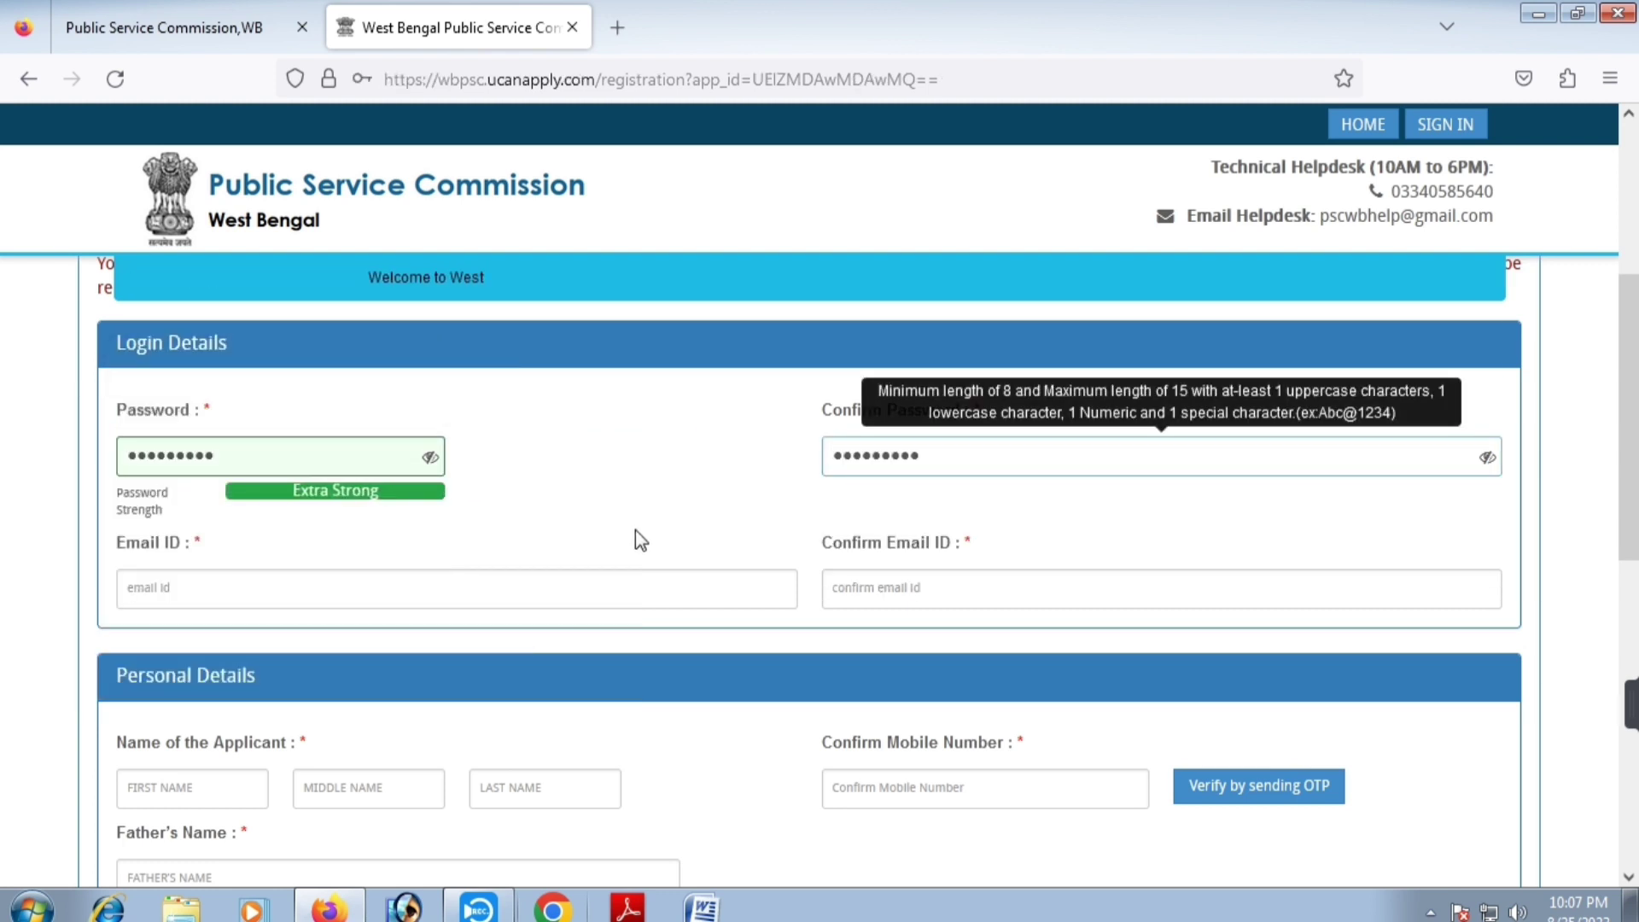
left_click(655, 527)
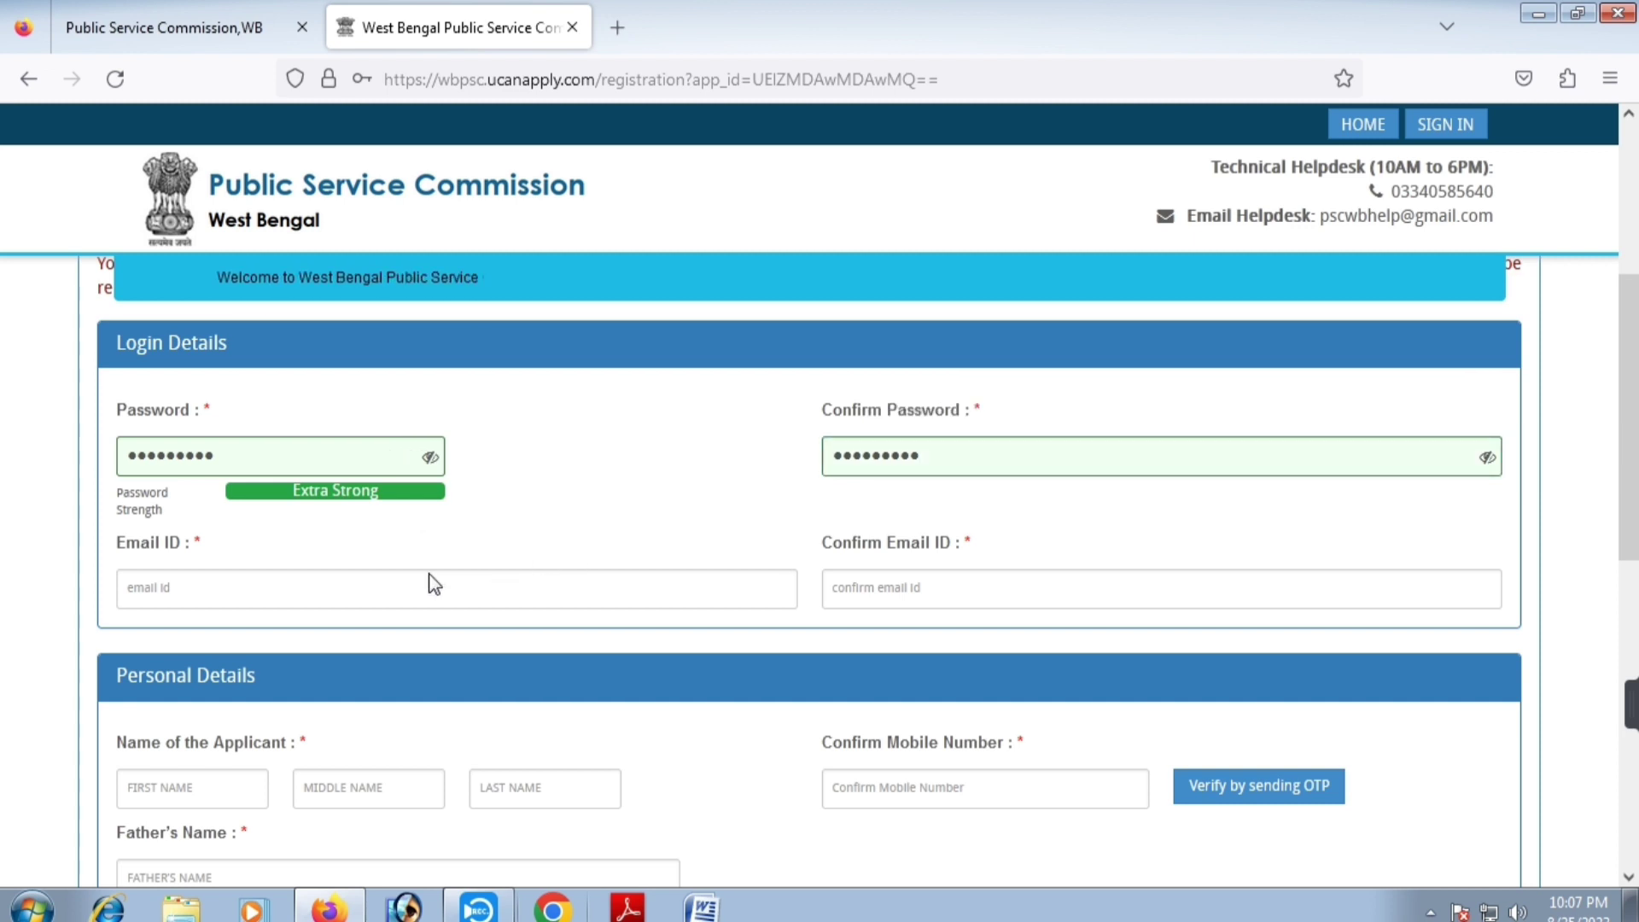
Paste the email address into Email ID and Confirm Email ID.
left_click(205, 600)
key("ctrl+v")
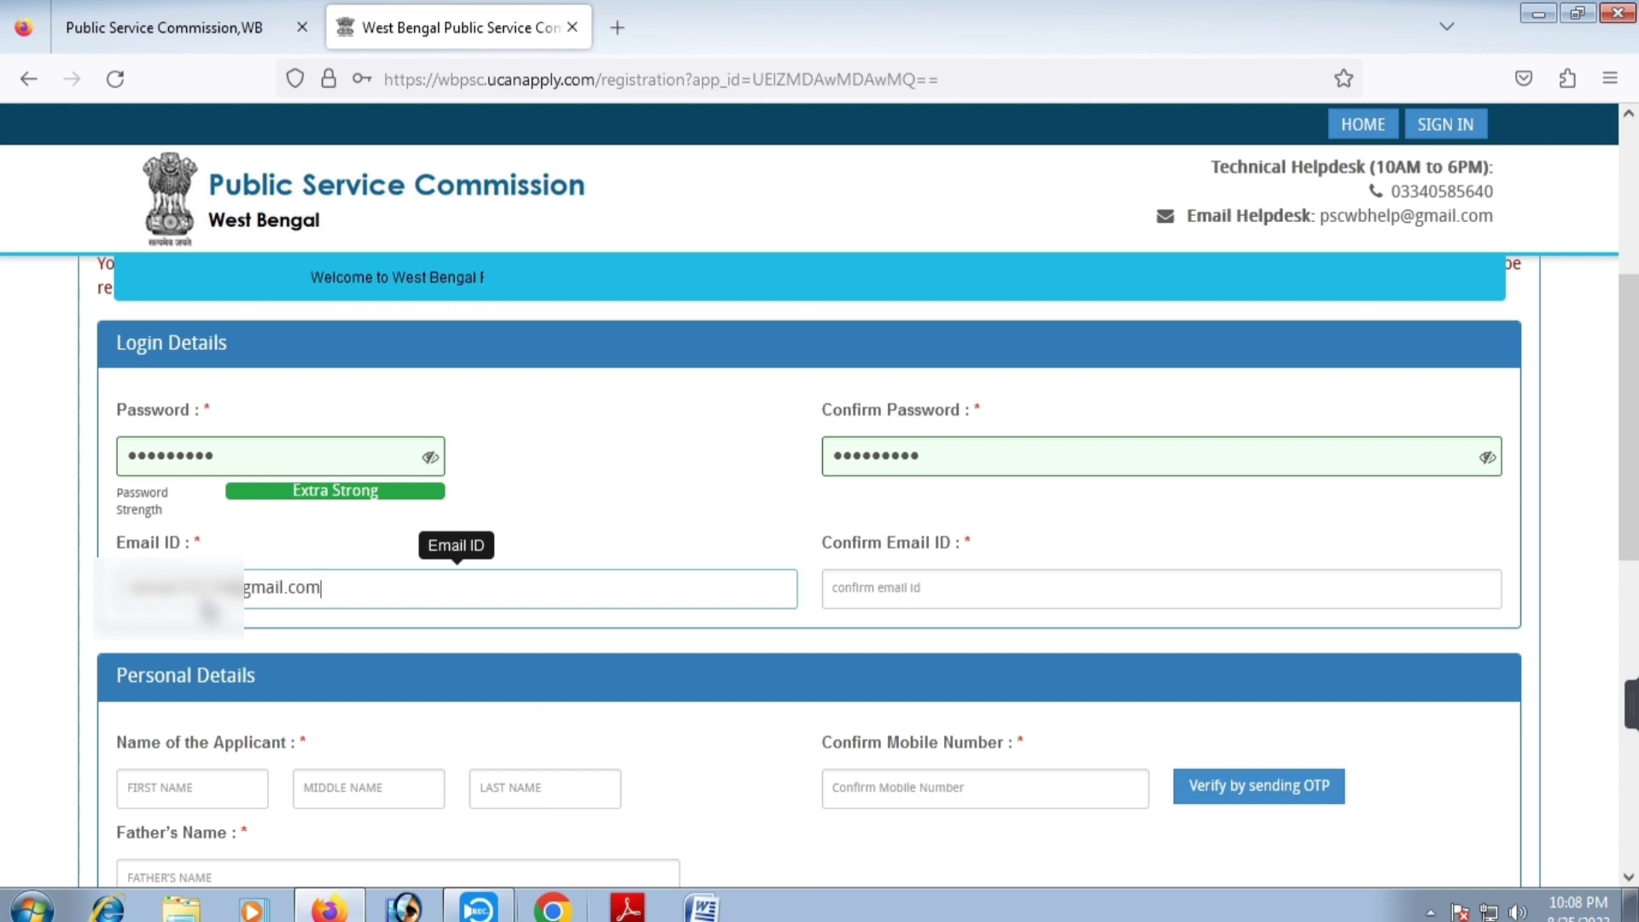
key("Tab")
key("ctrl+v")
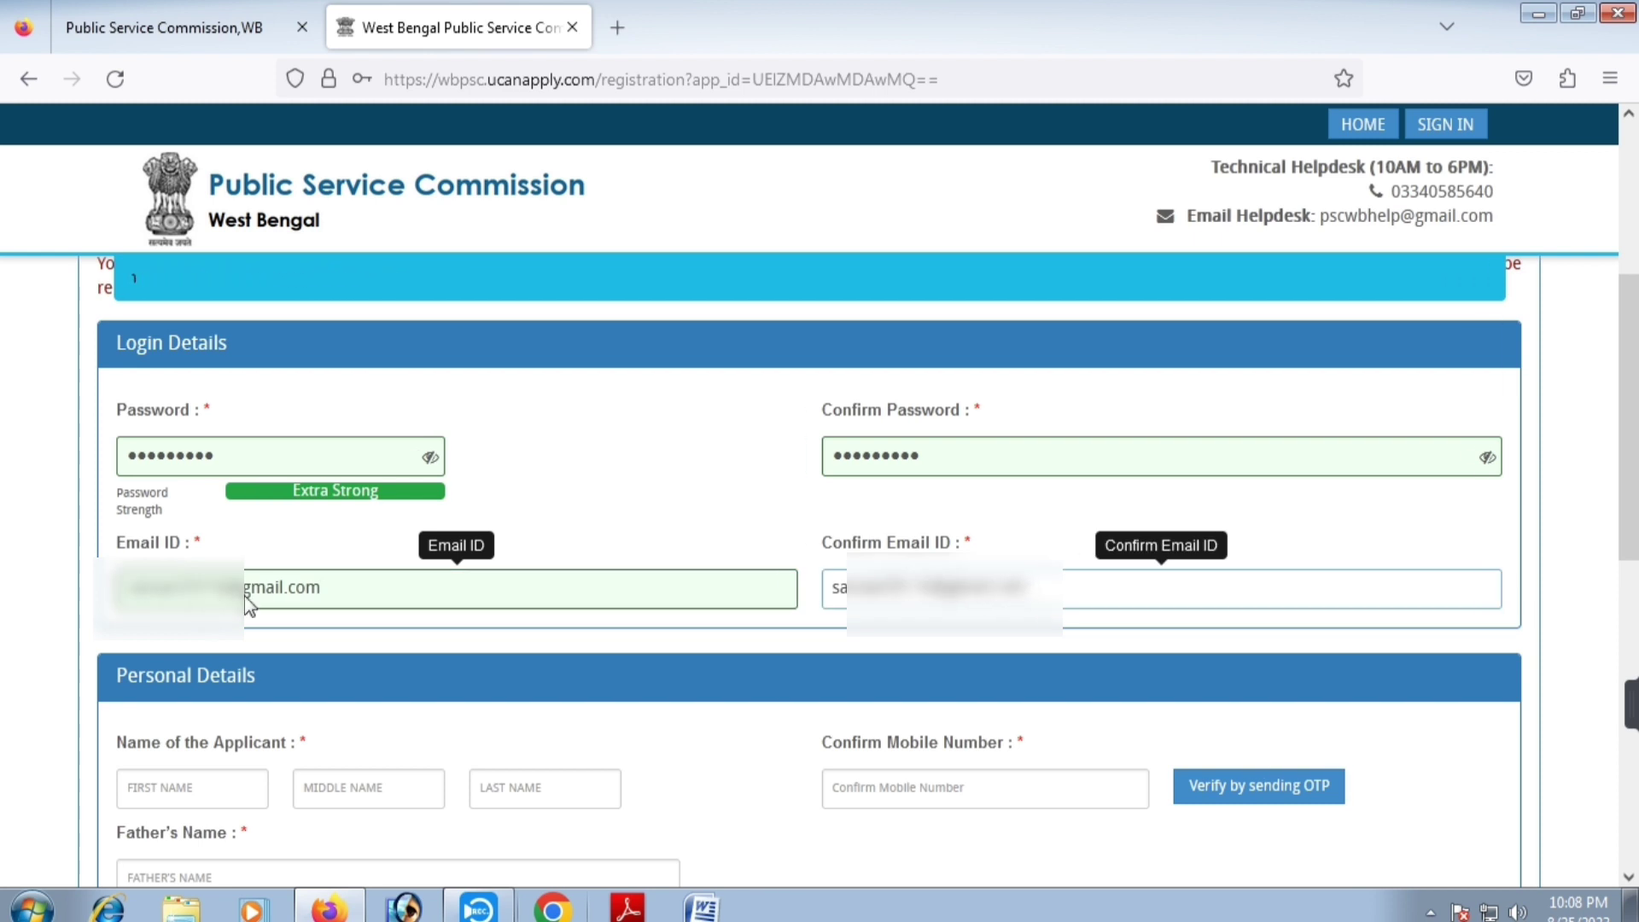
left_click(464, 640)
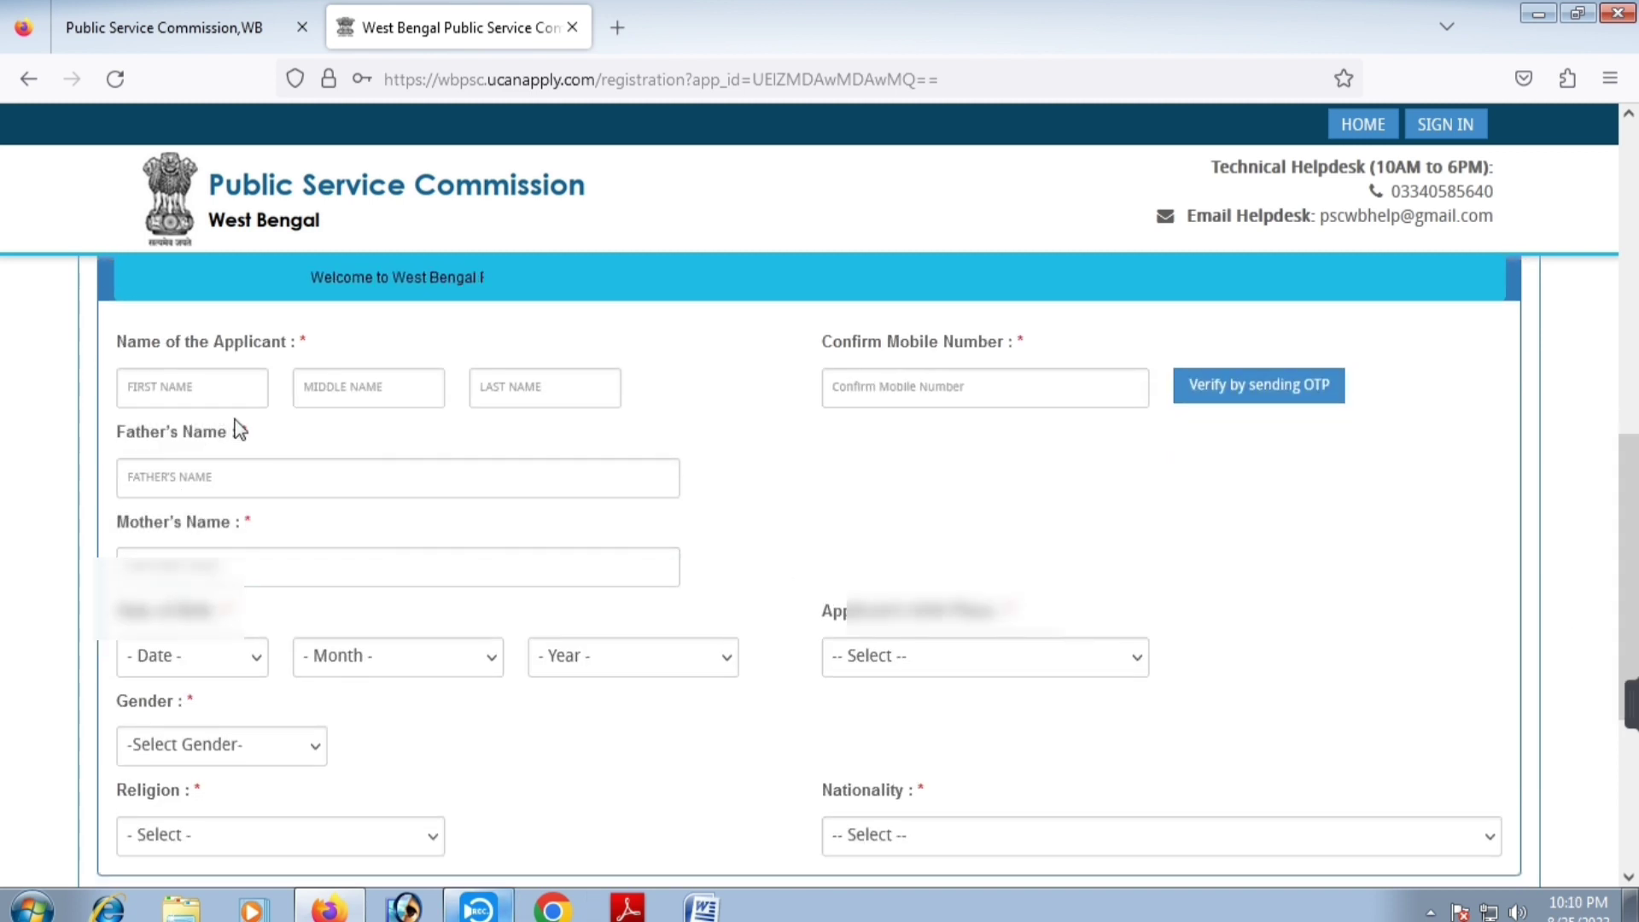
Enter the applicant's first name 'APPLICANT NAME' and last name 'TITLT'.
left_click(192, 394)
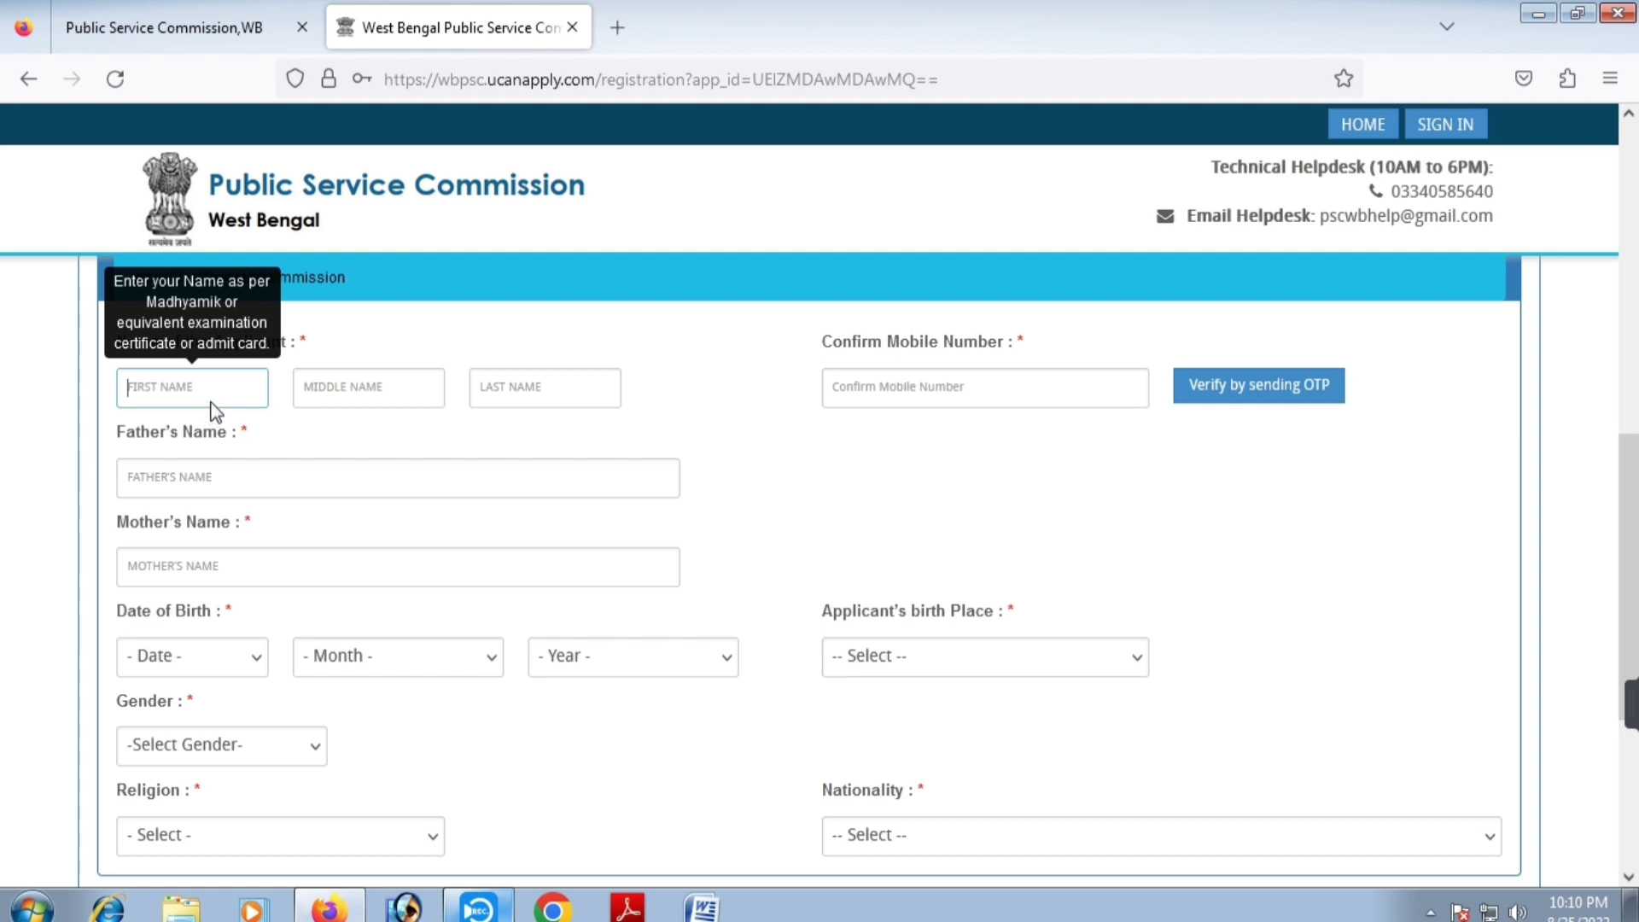
type("APPLICANT ")
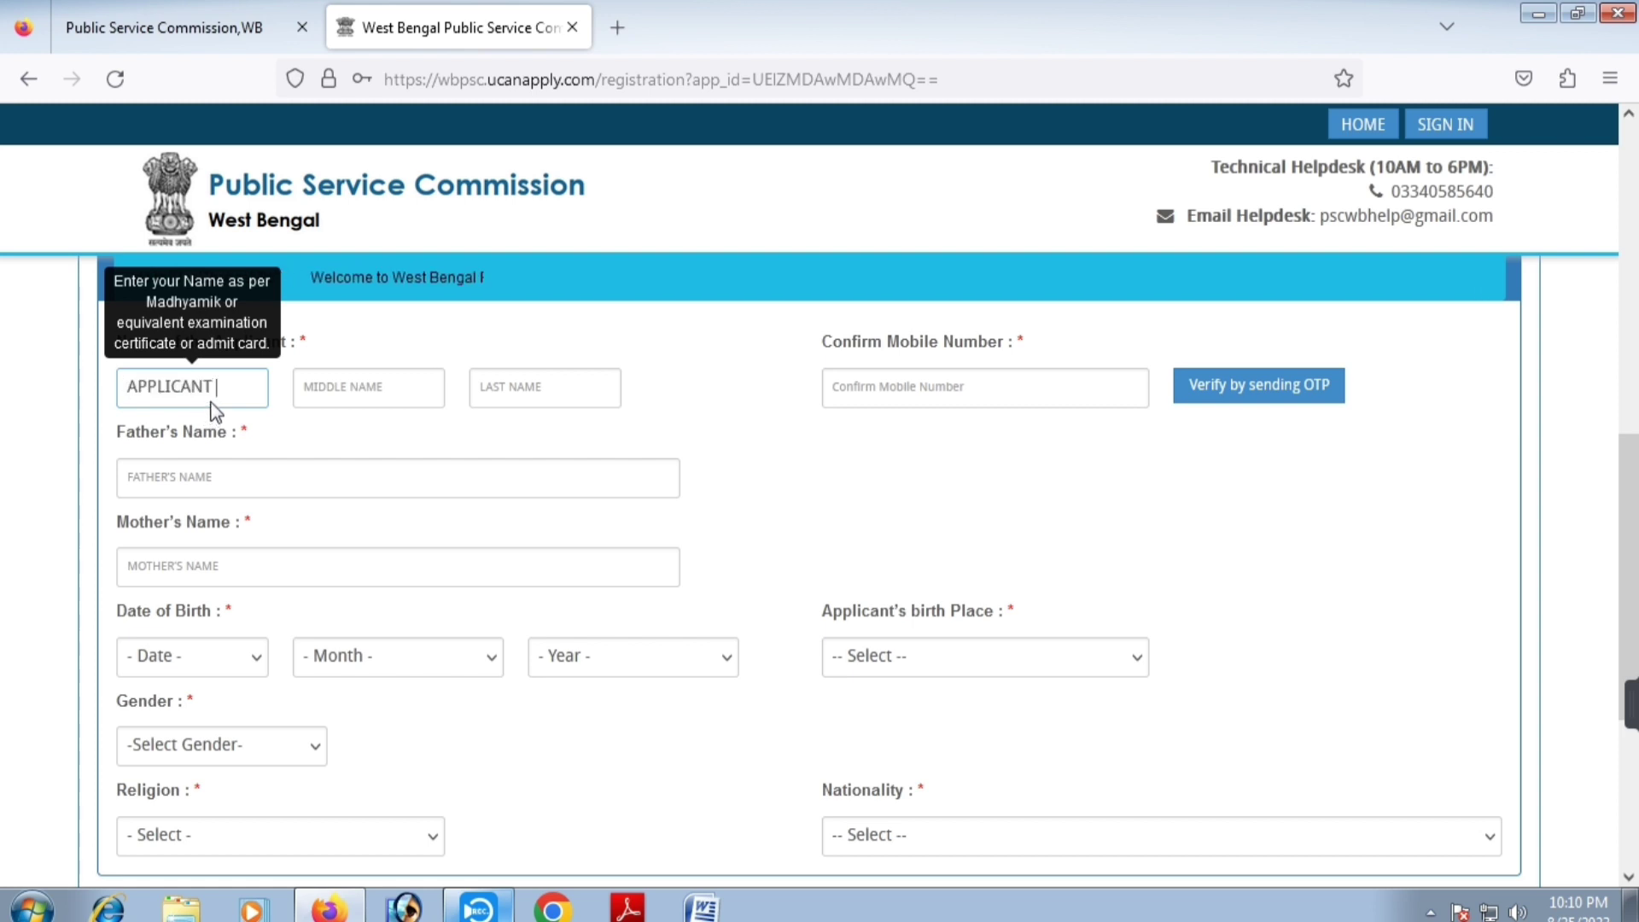
type("NAME")
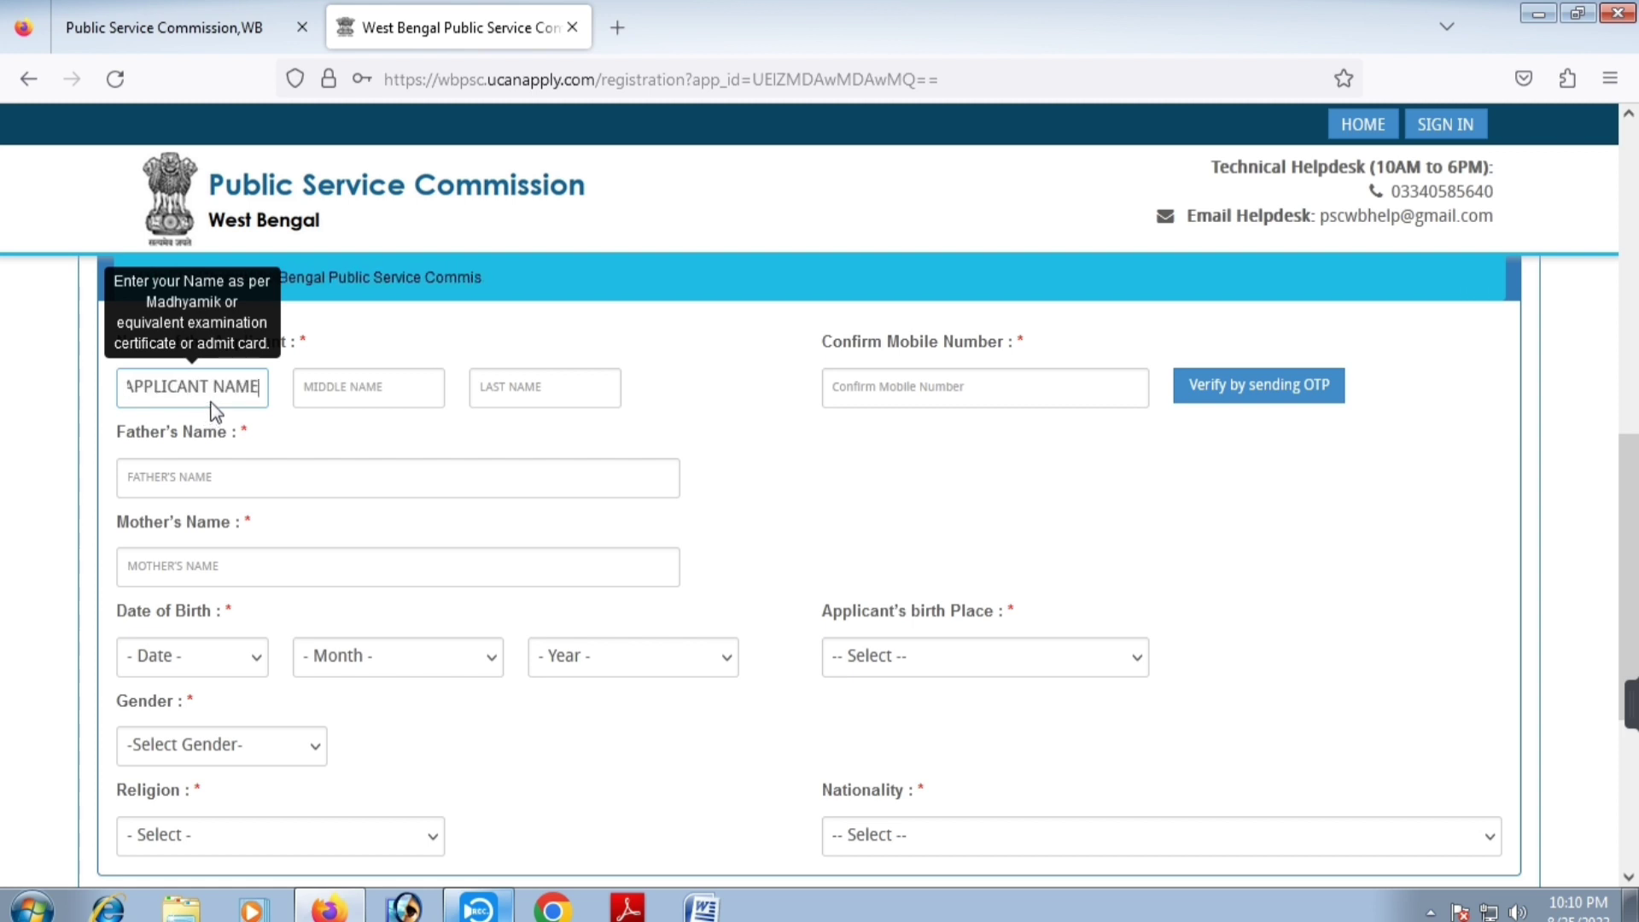
left_click(588, 388)
type("TITLT")
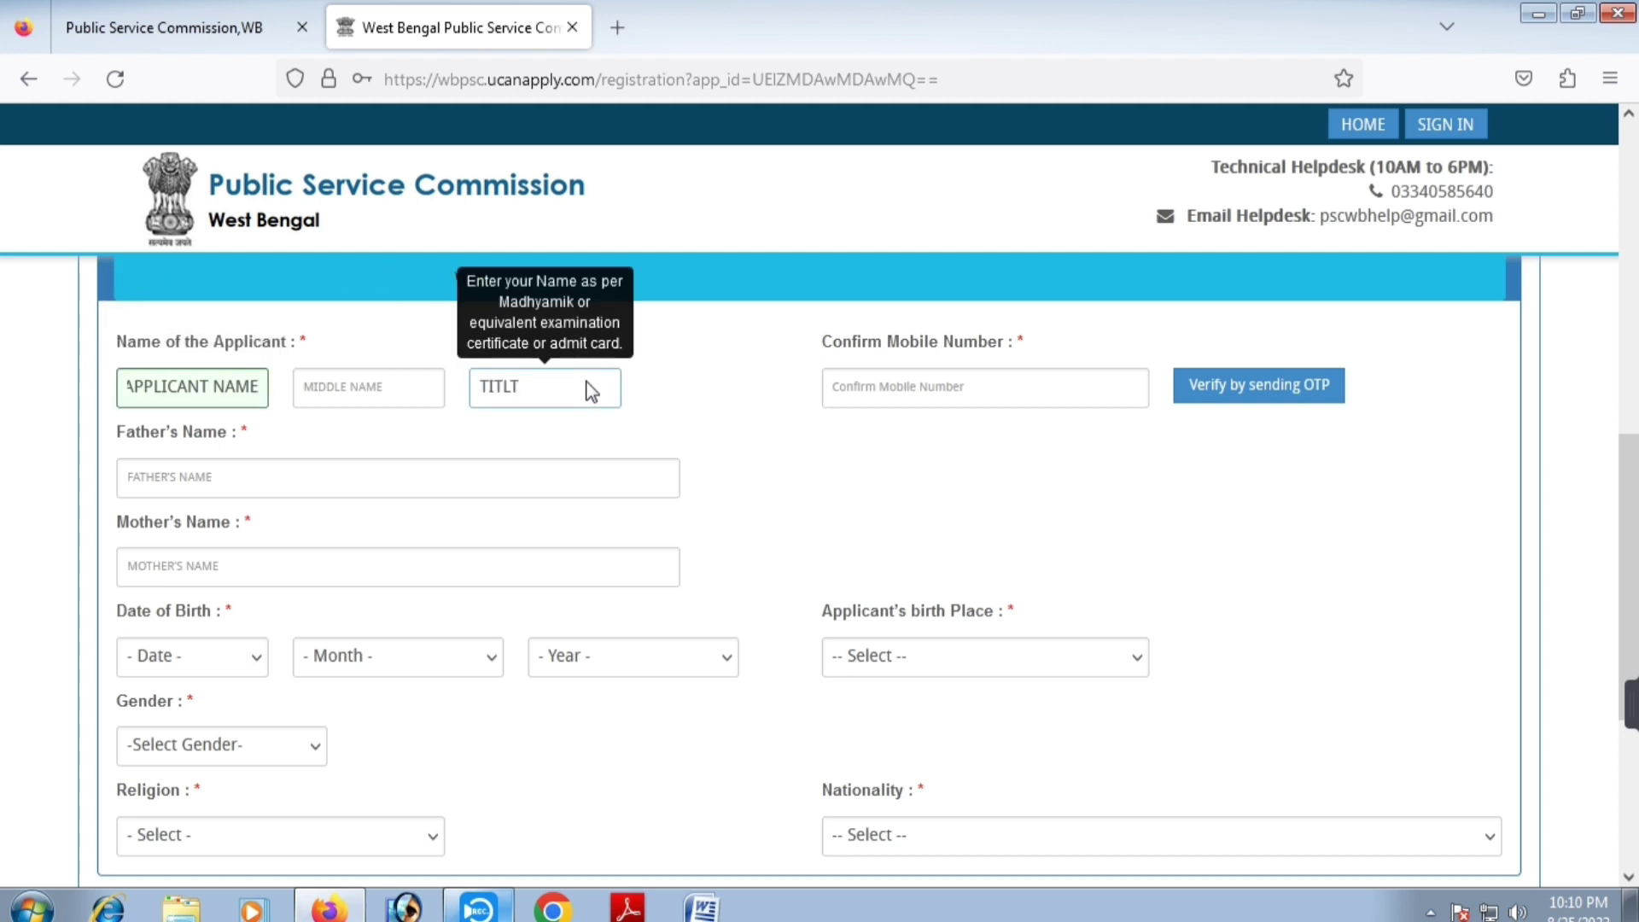
left_click(647, 405)
Re-enter the mobile number in Confirm Mobile Number and request an OTP.
left_click(895, 395)
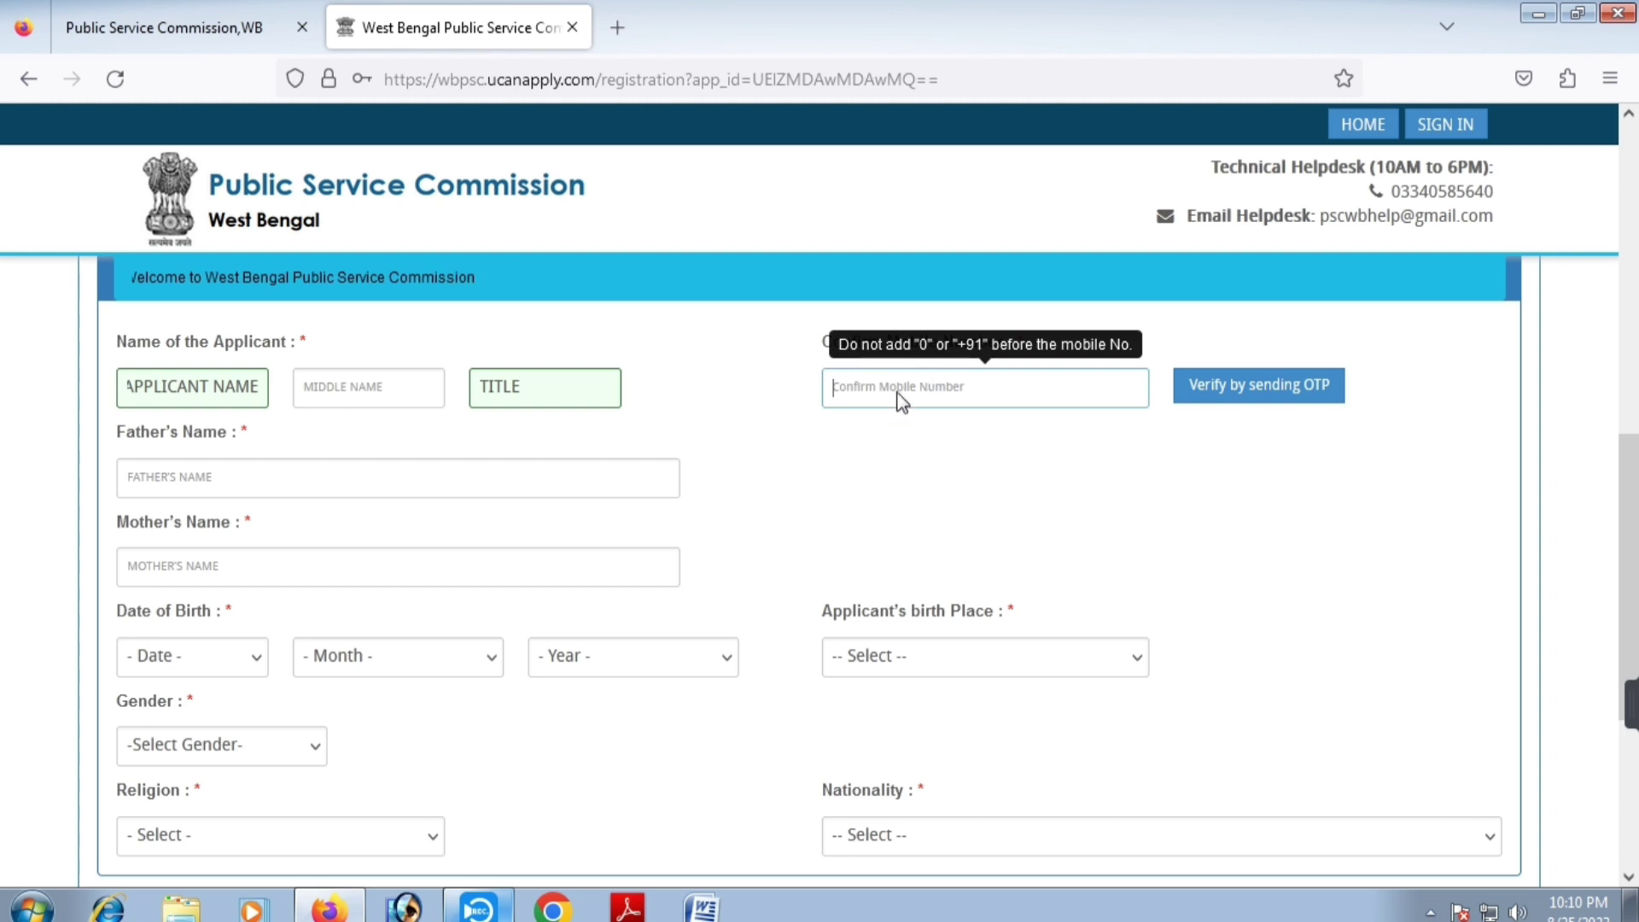
type("8")
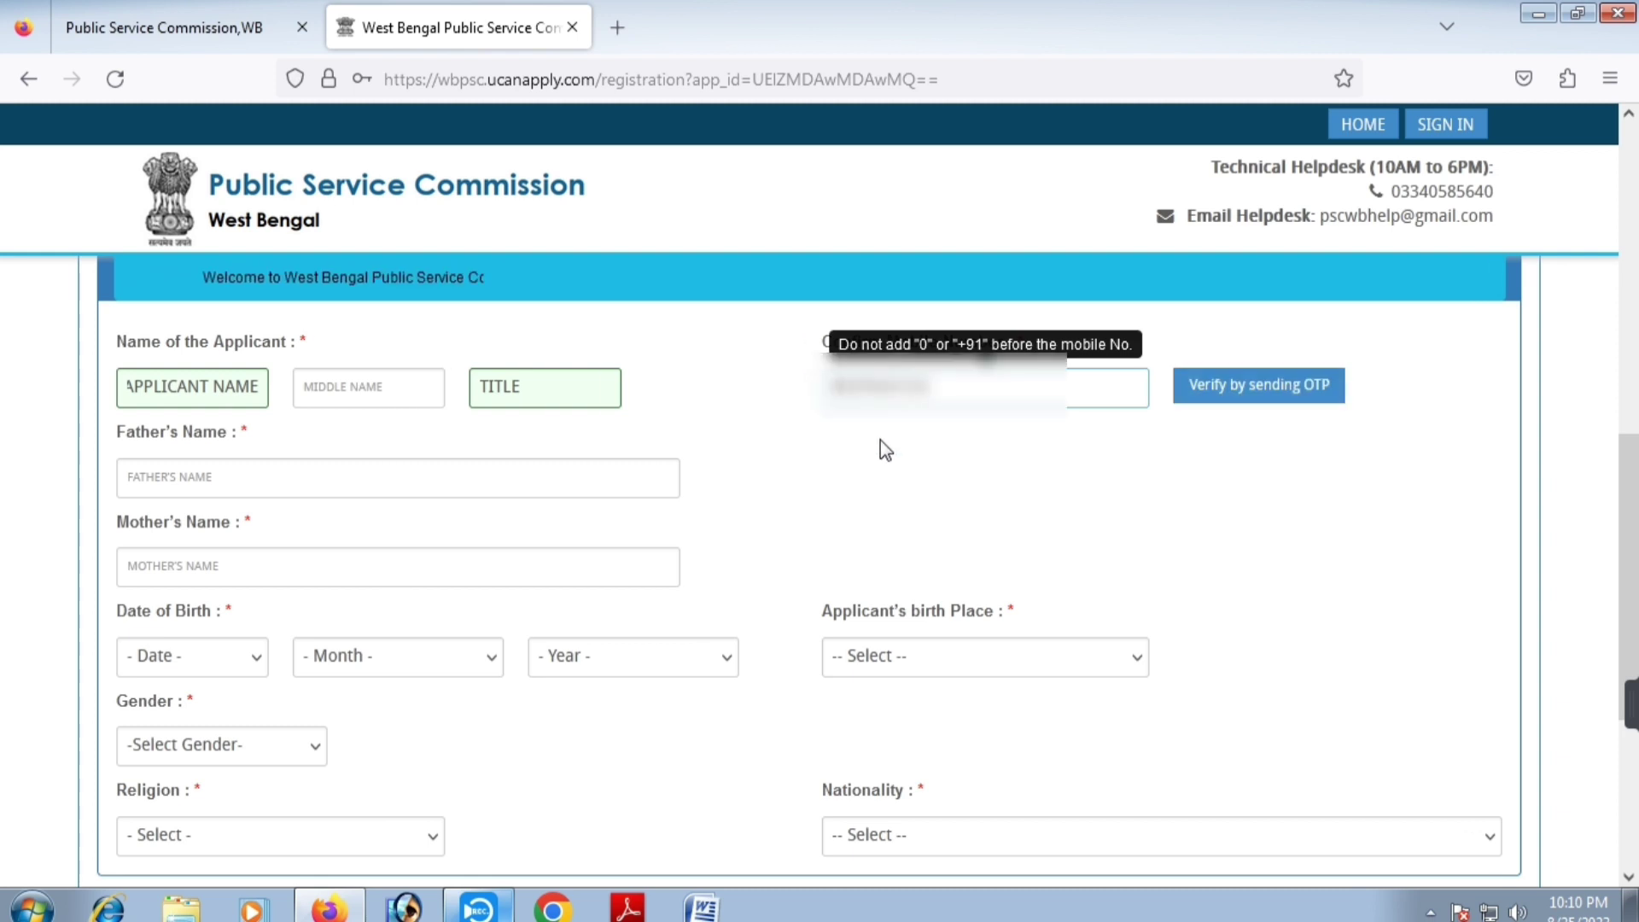
left_click(1211, 388)
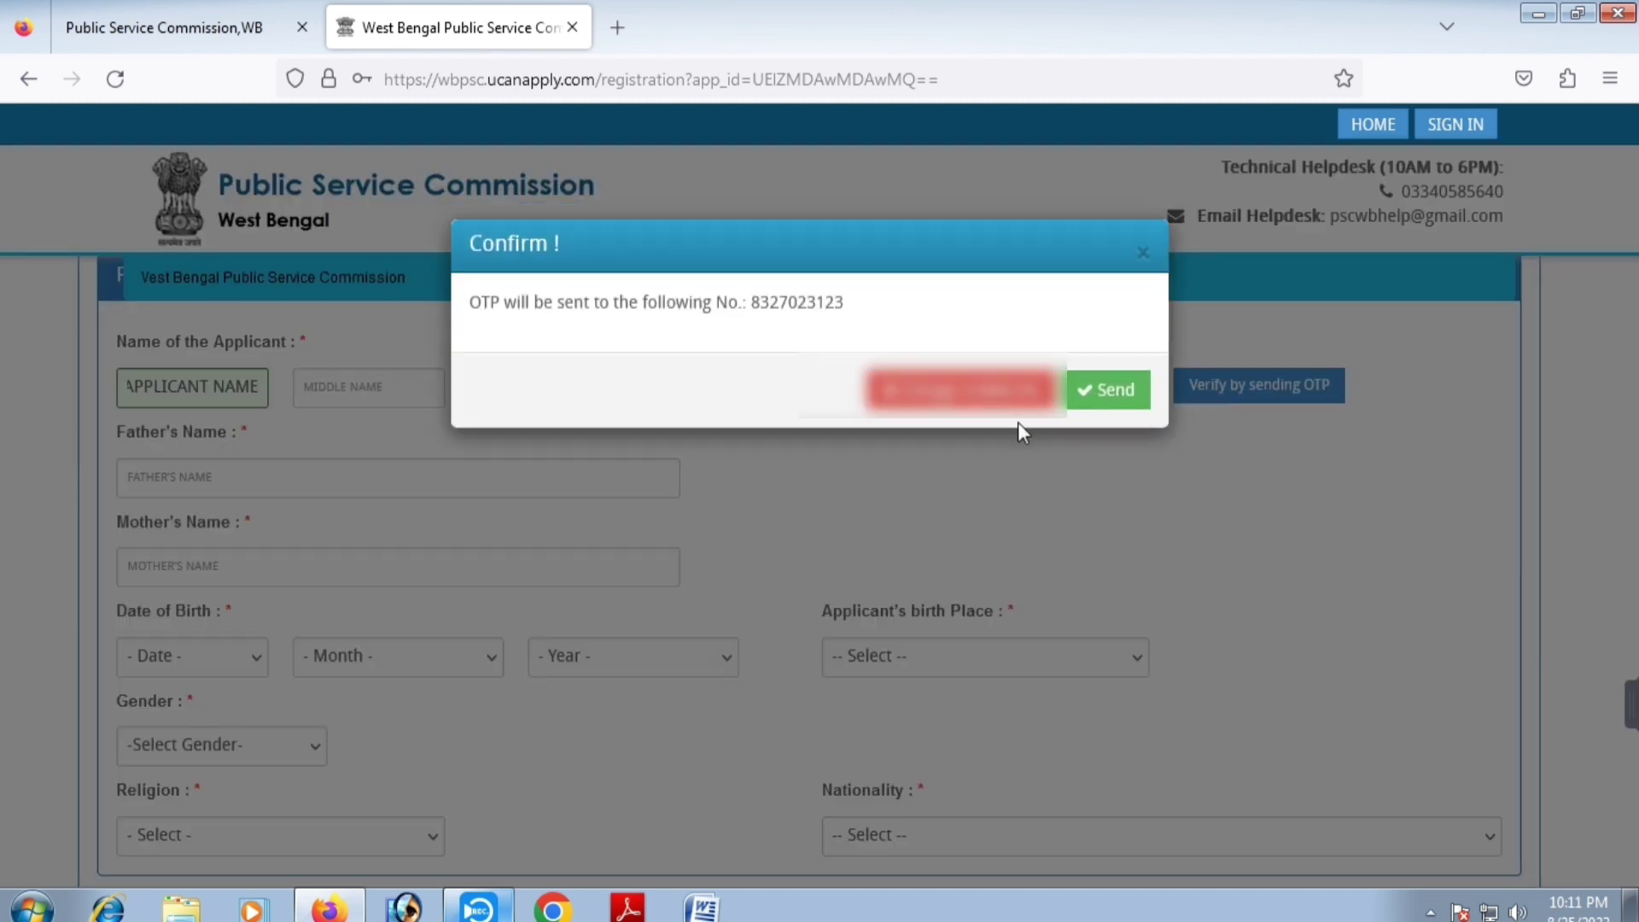
Send the OTP and submit the received code to verify the mobile number.
left_click(1105, 391)
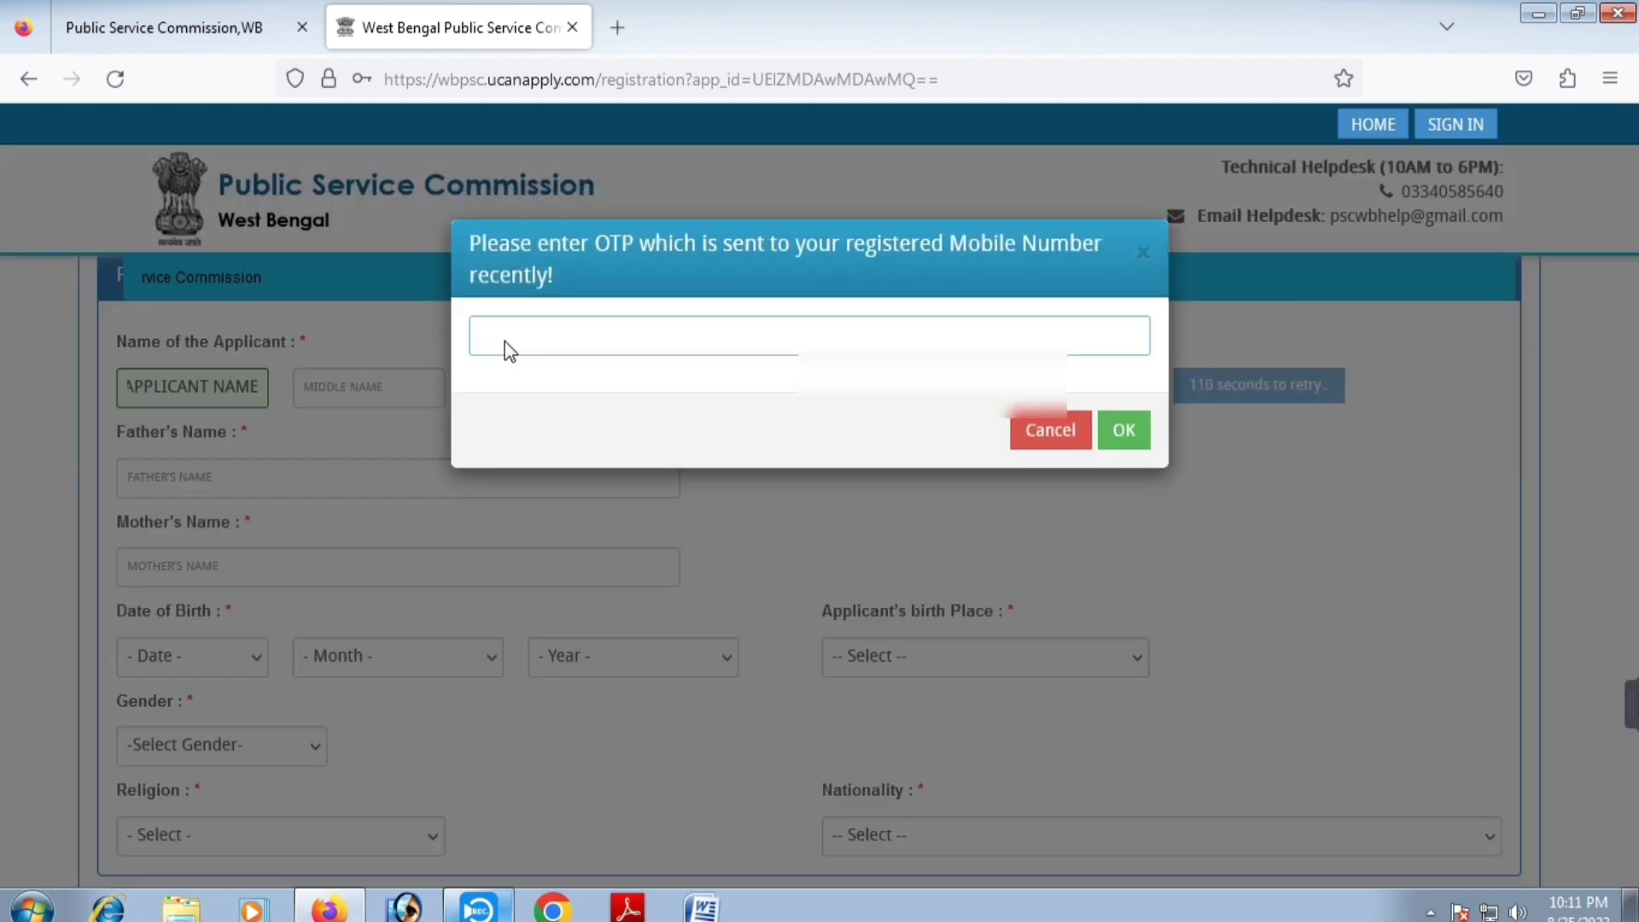
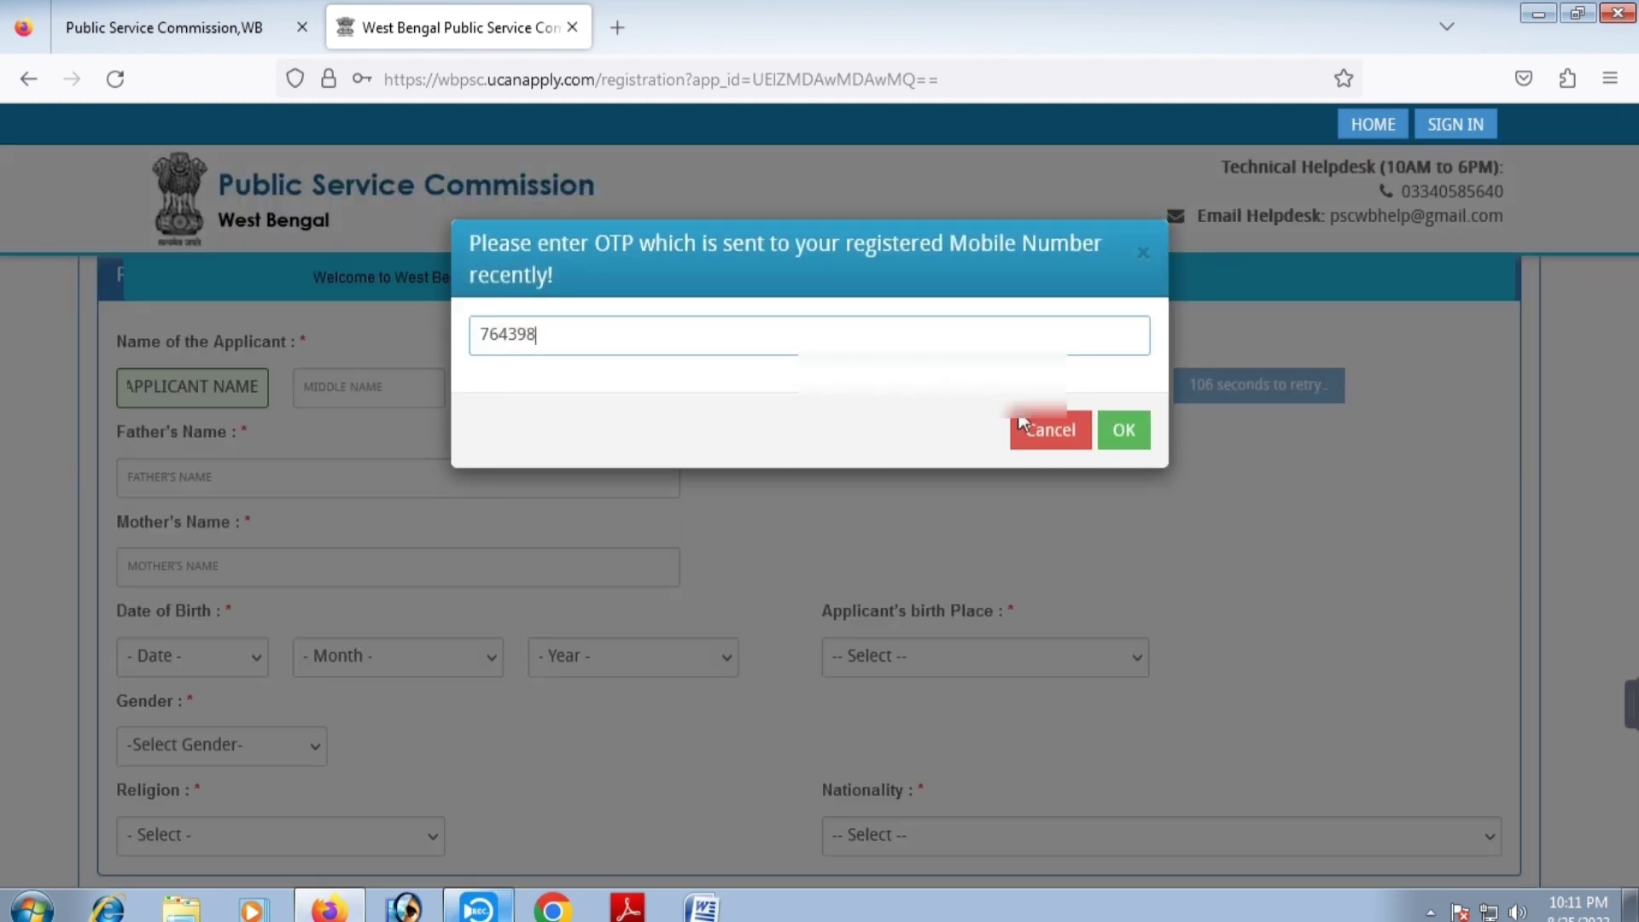
left_click(1129, 432)
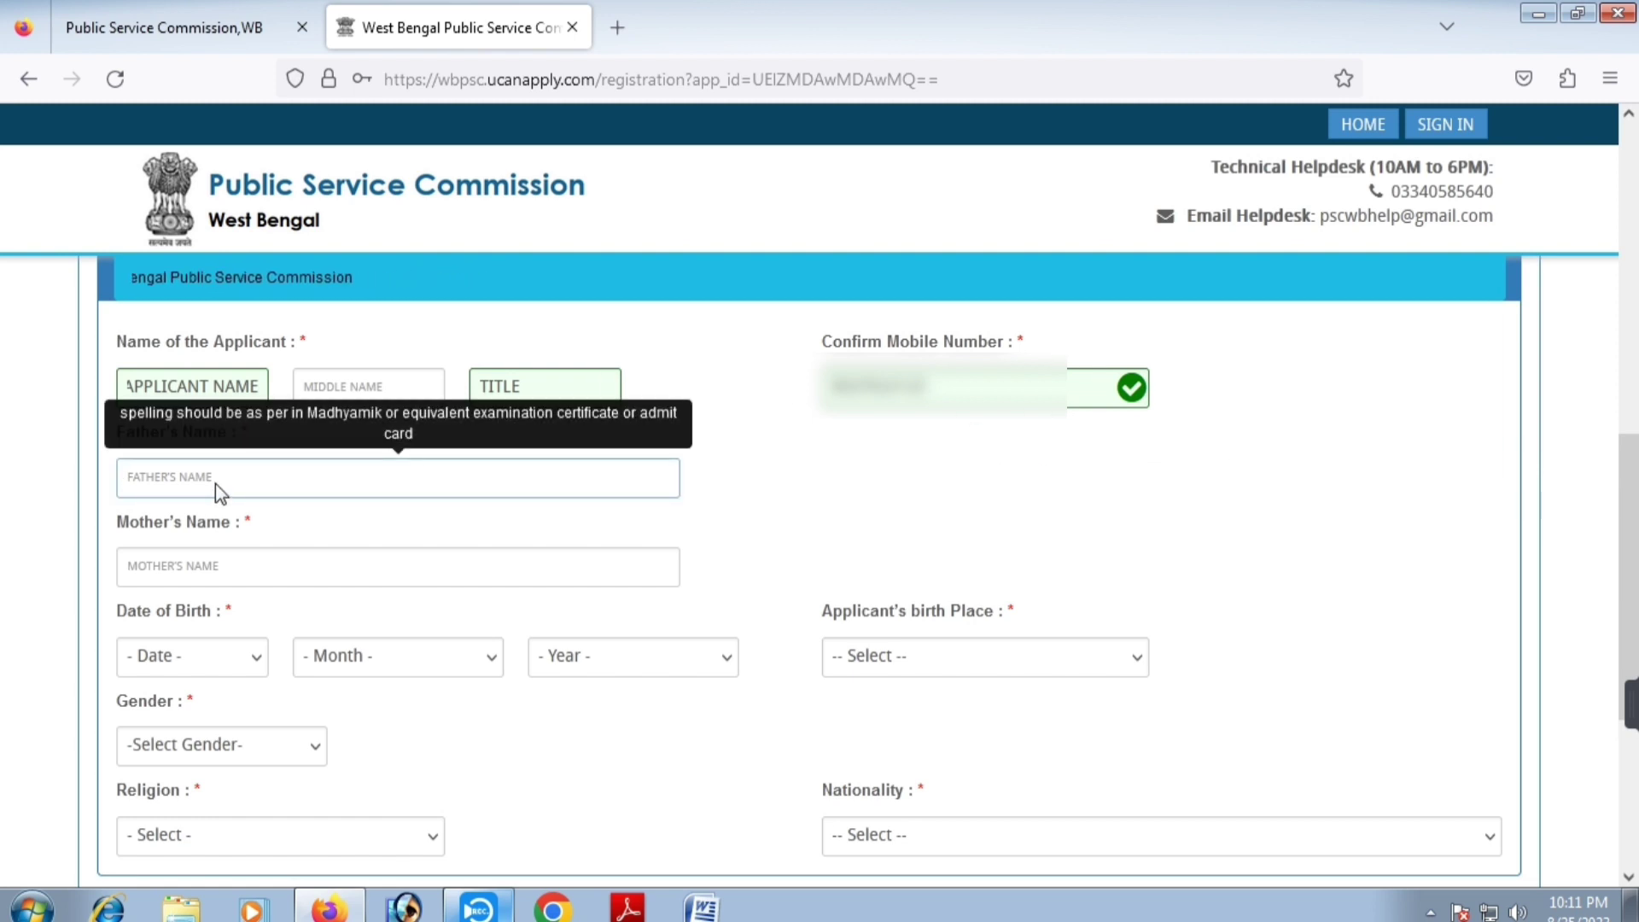
Fill Father's Name as 'BABAR NAME' and Mother's Name as 'MAYER NAME'.
type("BABAR N")
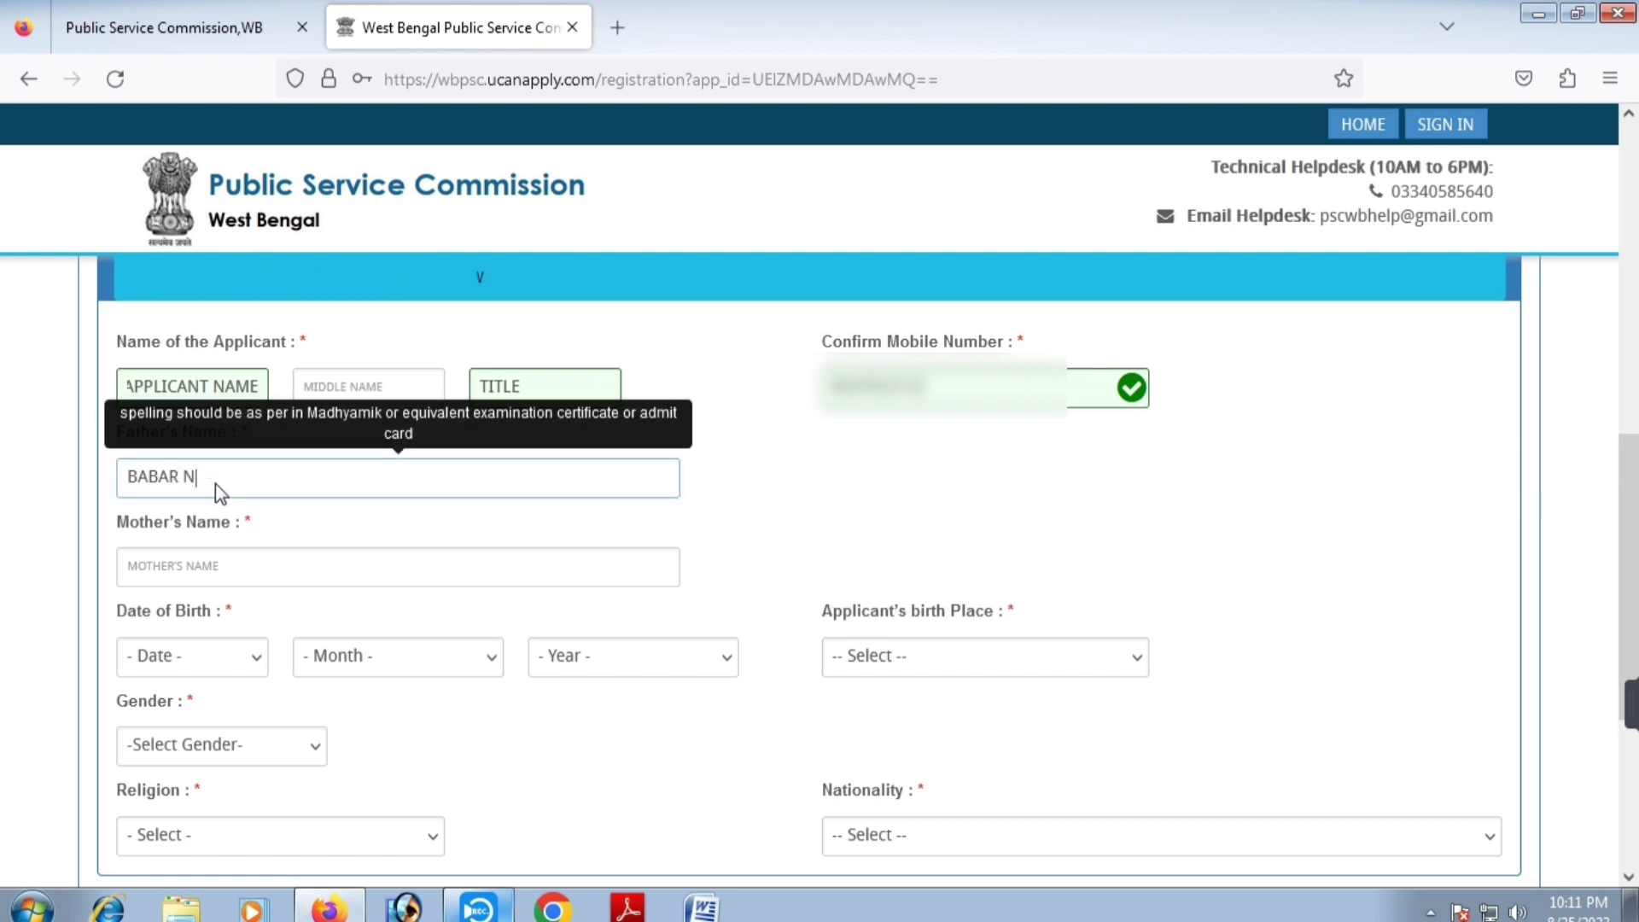
type("AME")
left_click(239, 567)
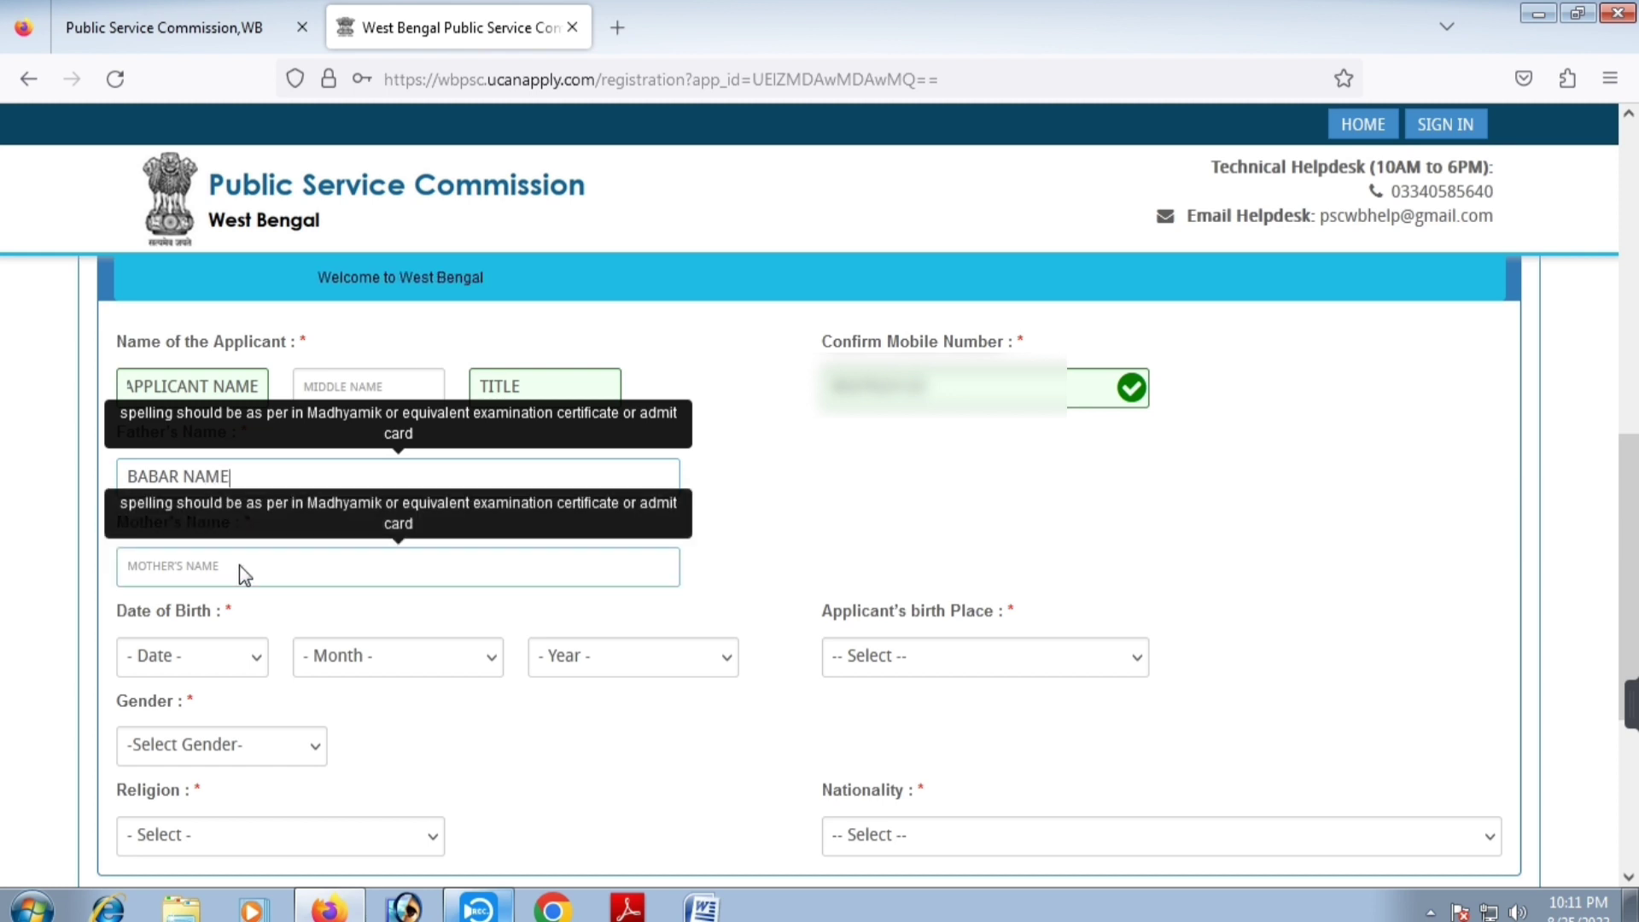
type("MAYER NAME")
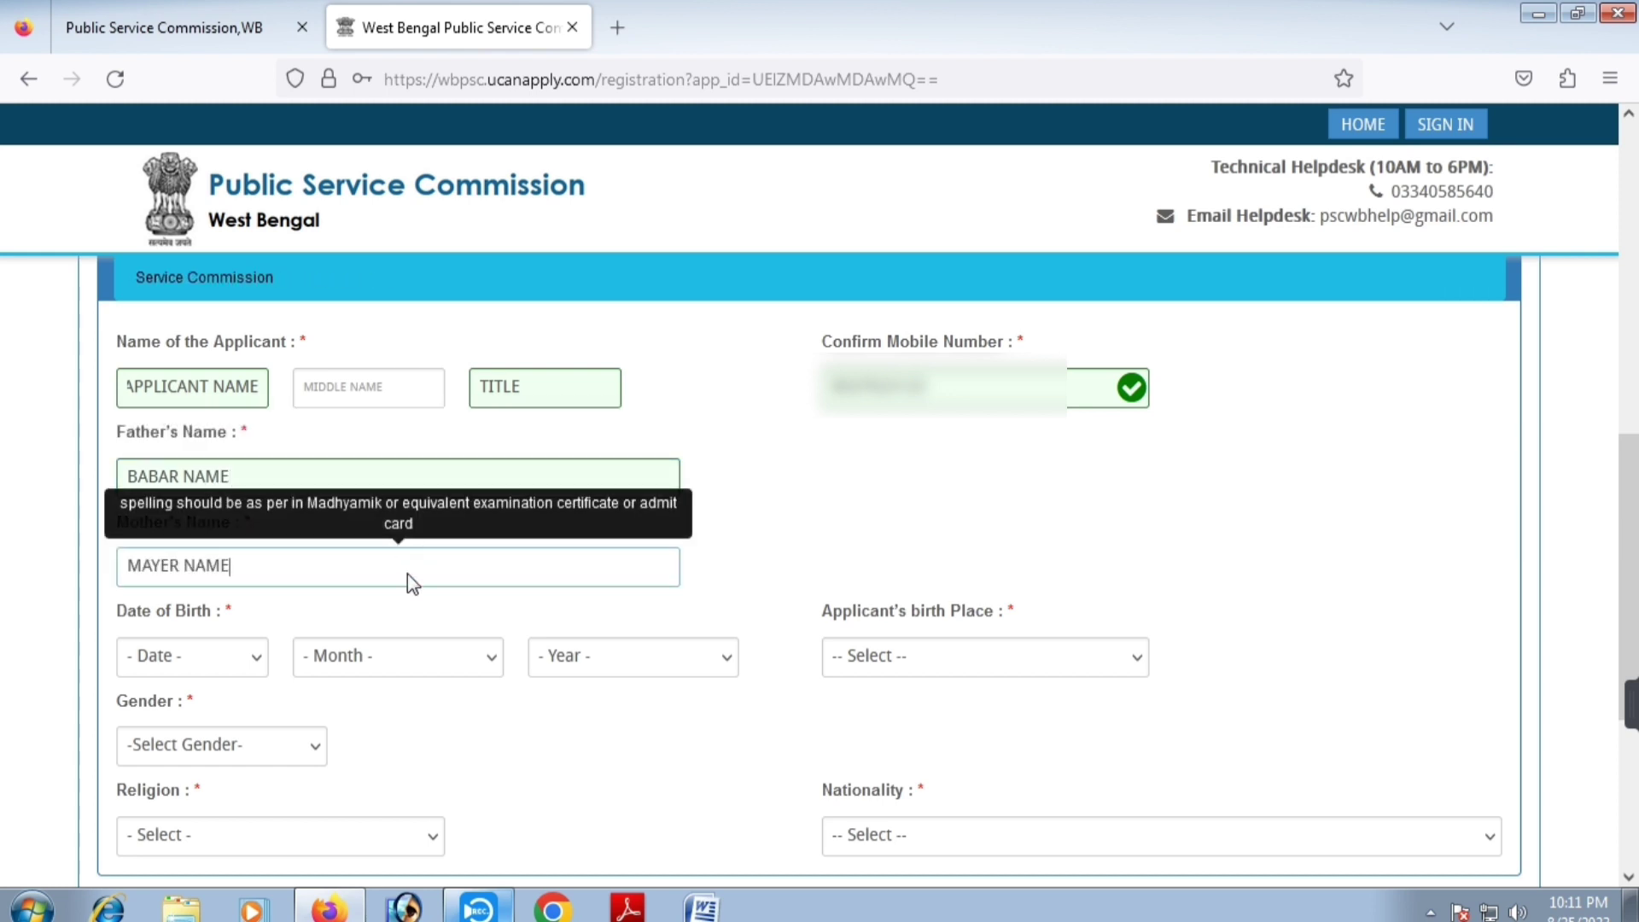
left_click(354, 610)
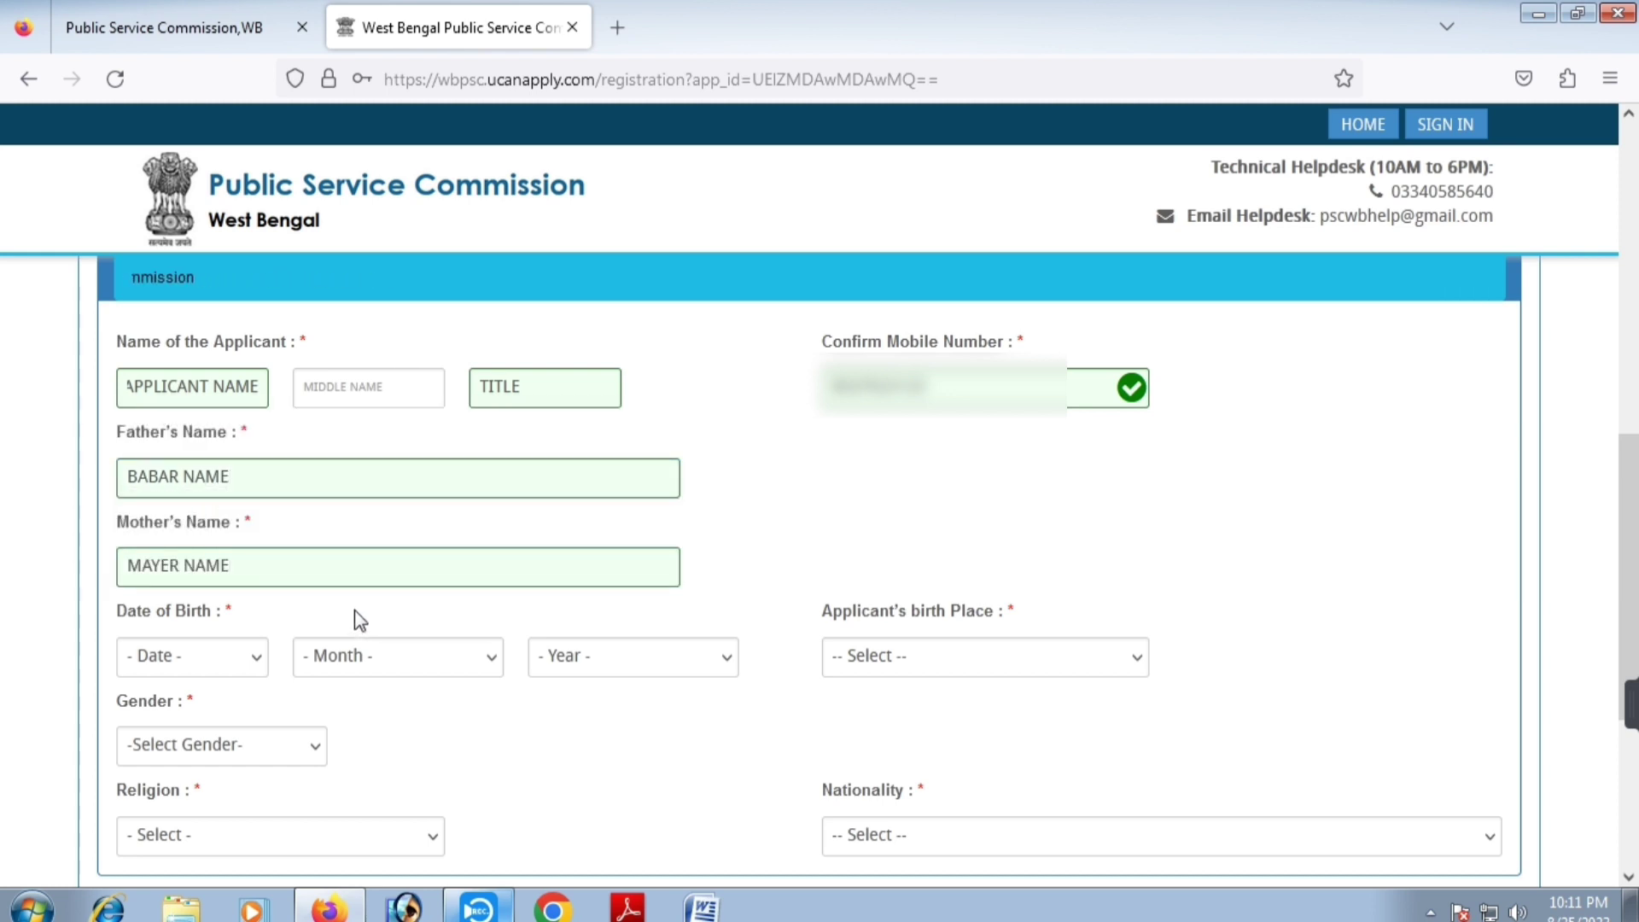
Choose day 15, month August, year 2000 for date of birth and confirm 15-08-2000.
left_click(167, 665)
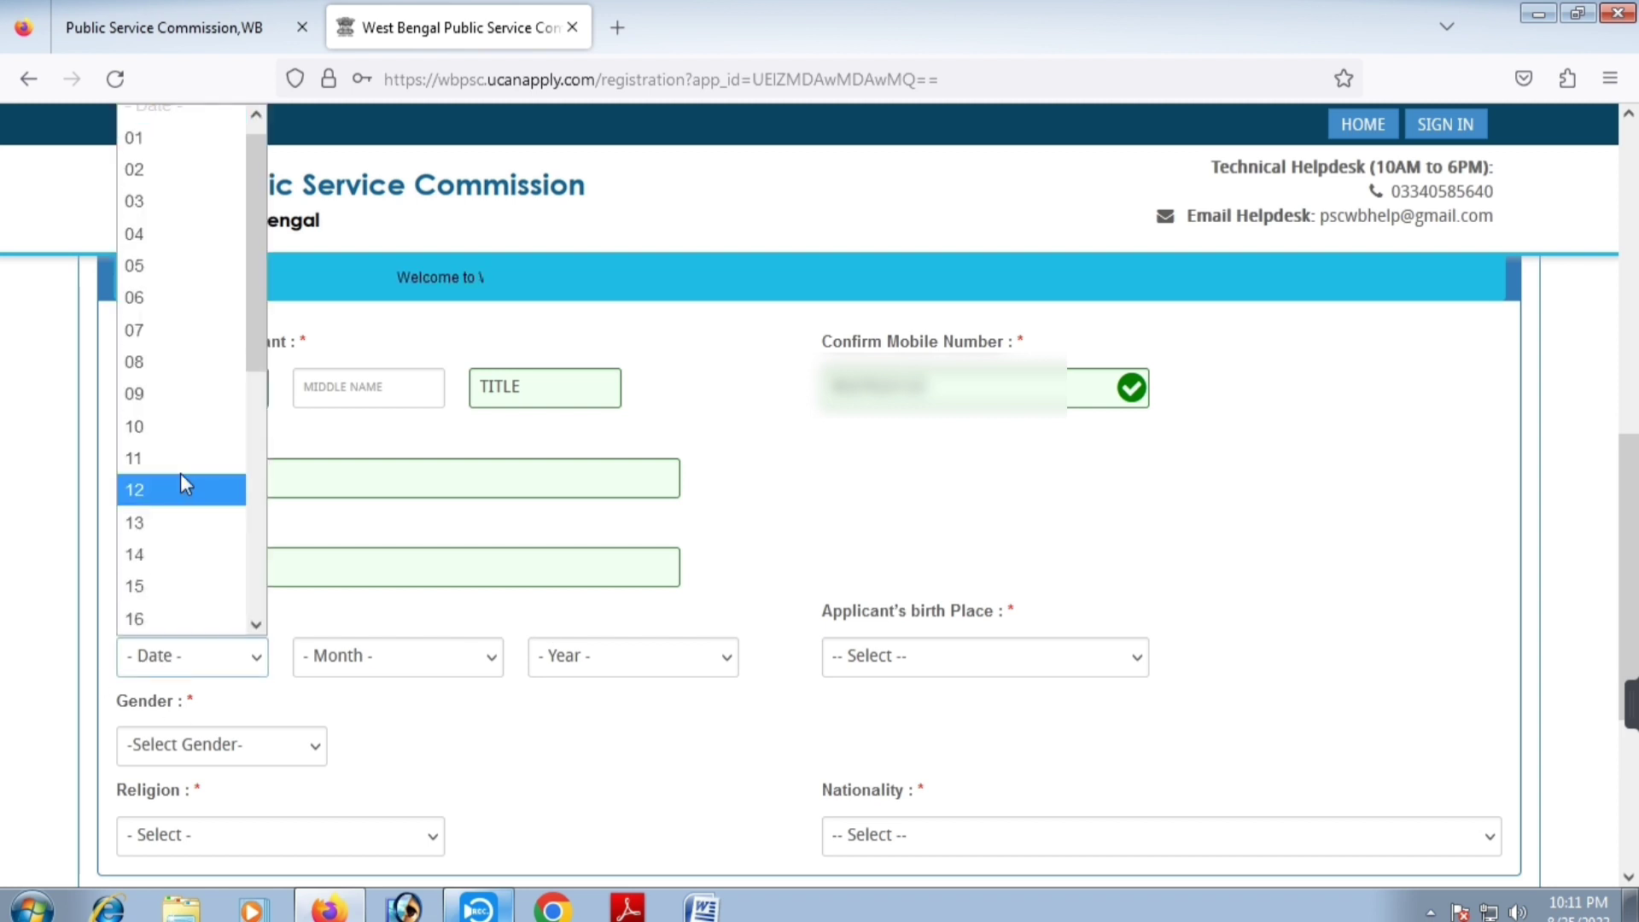
scroll(184, 465, "down", 4)
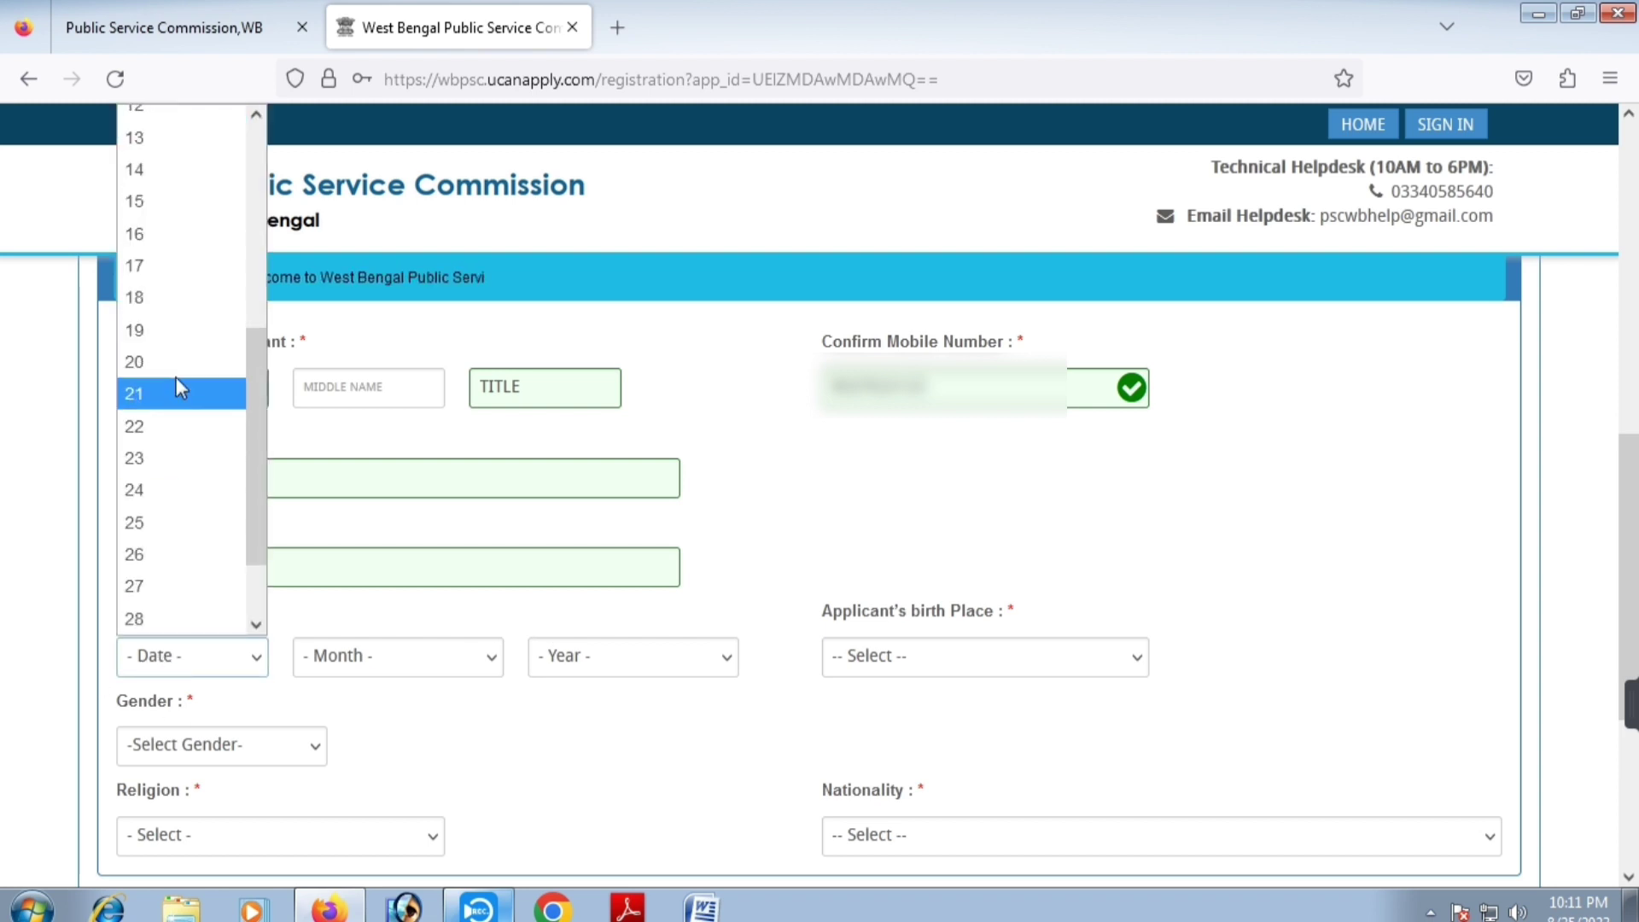
scroll(176, 373, "up", 2)
left_click(157, 393)
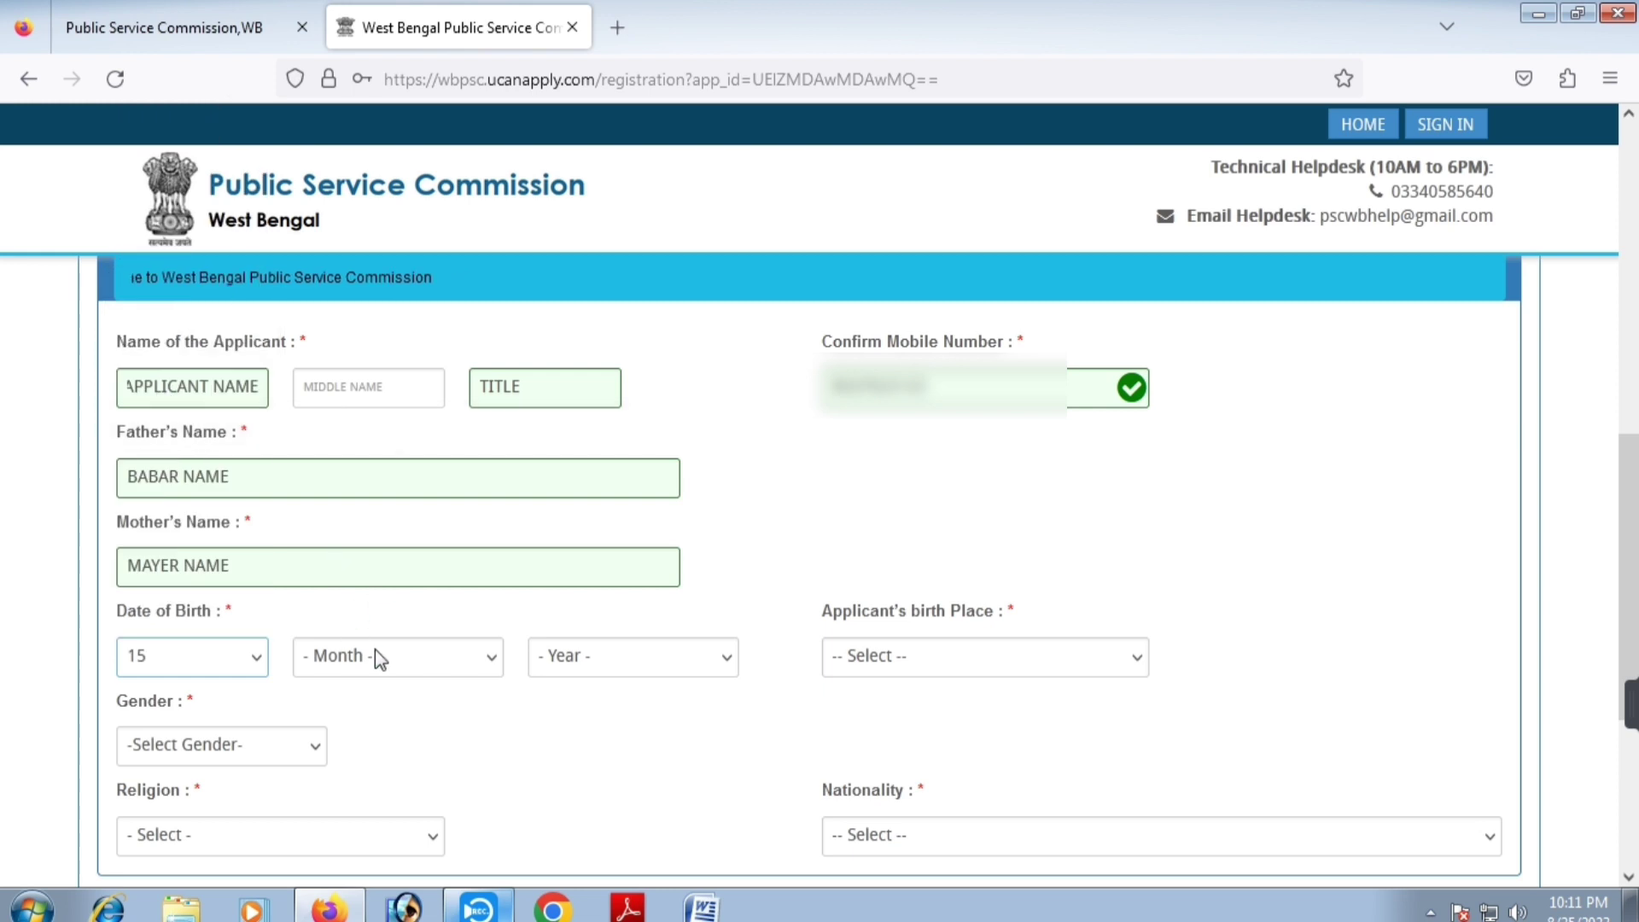
left_click(380, 656)
left_click(367, 491)
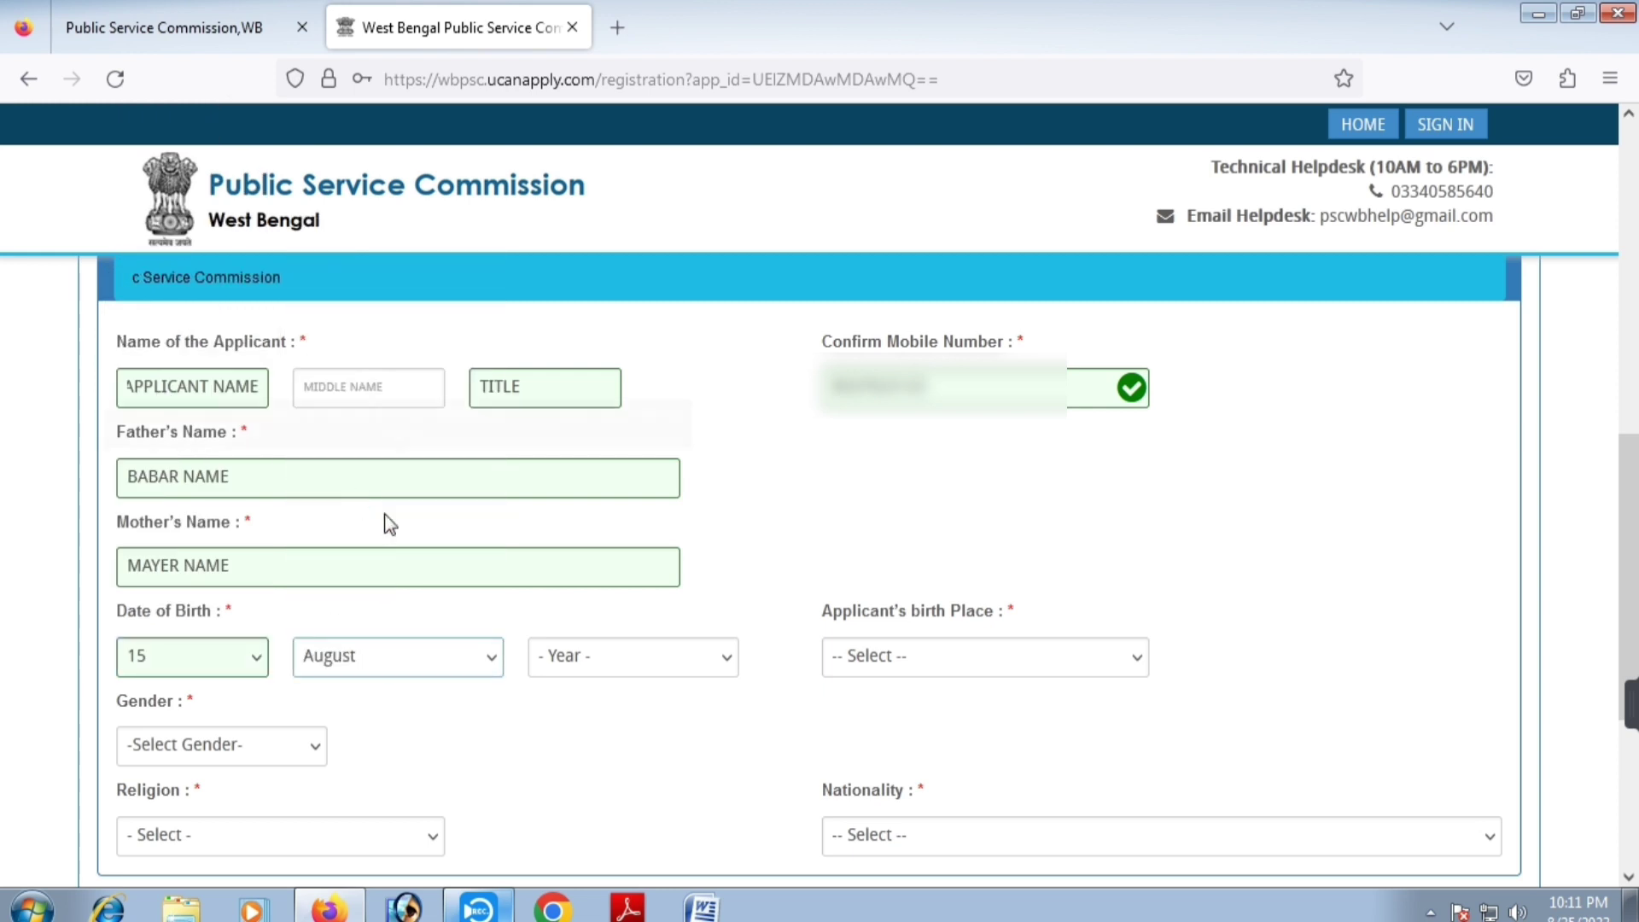
left_click(601, 663)
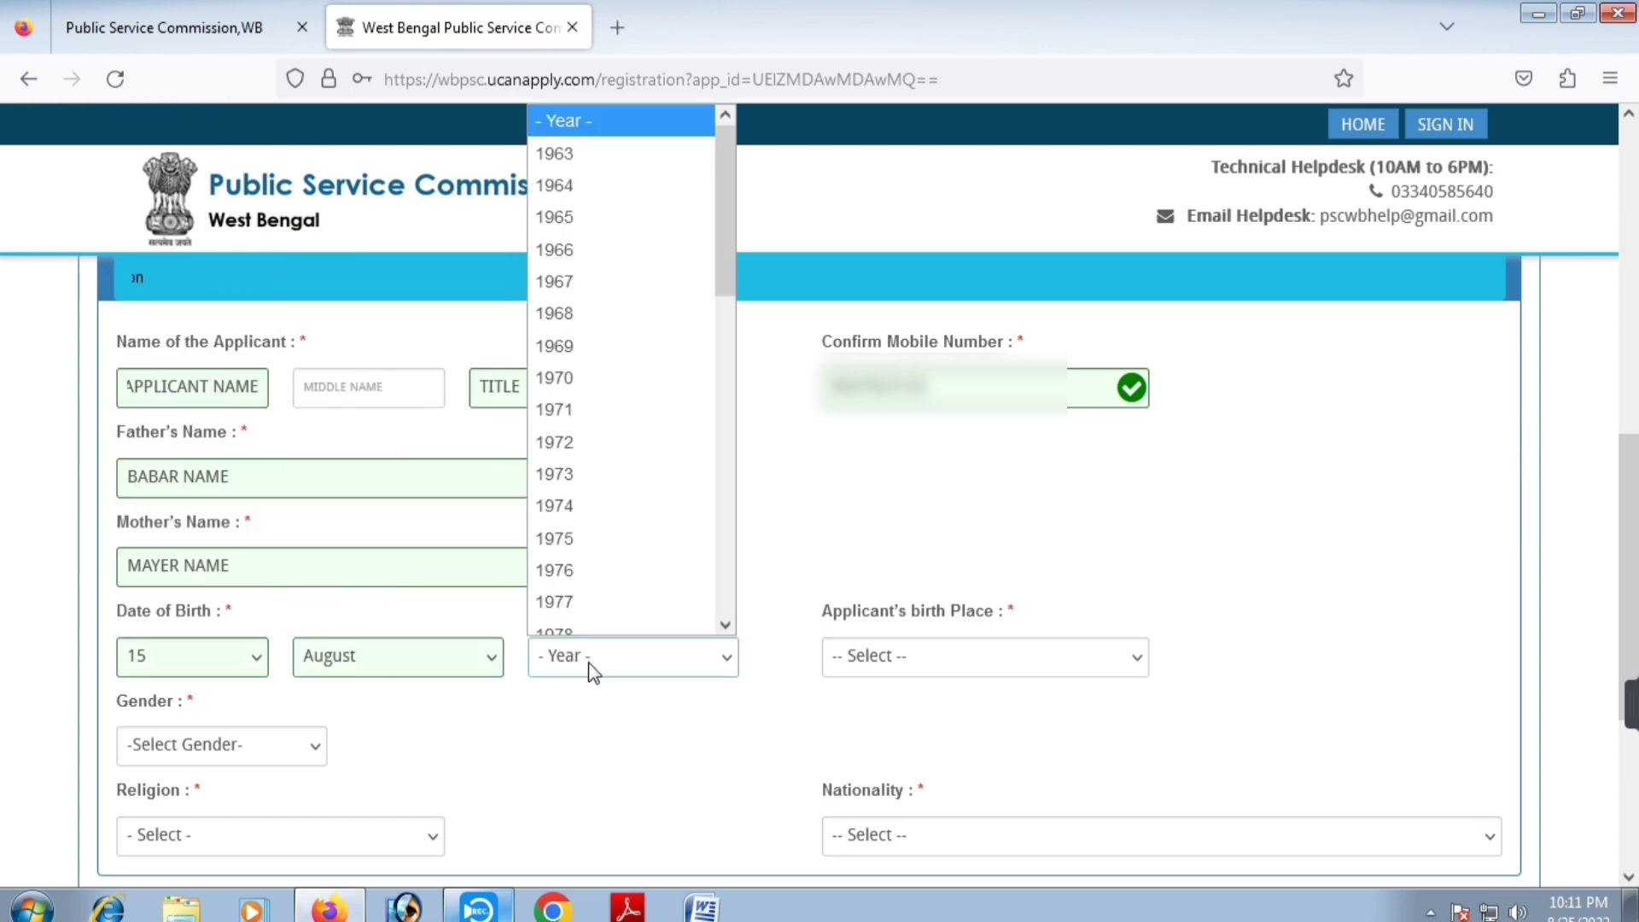
scroll(603, 534, "down", 8)
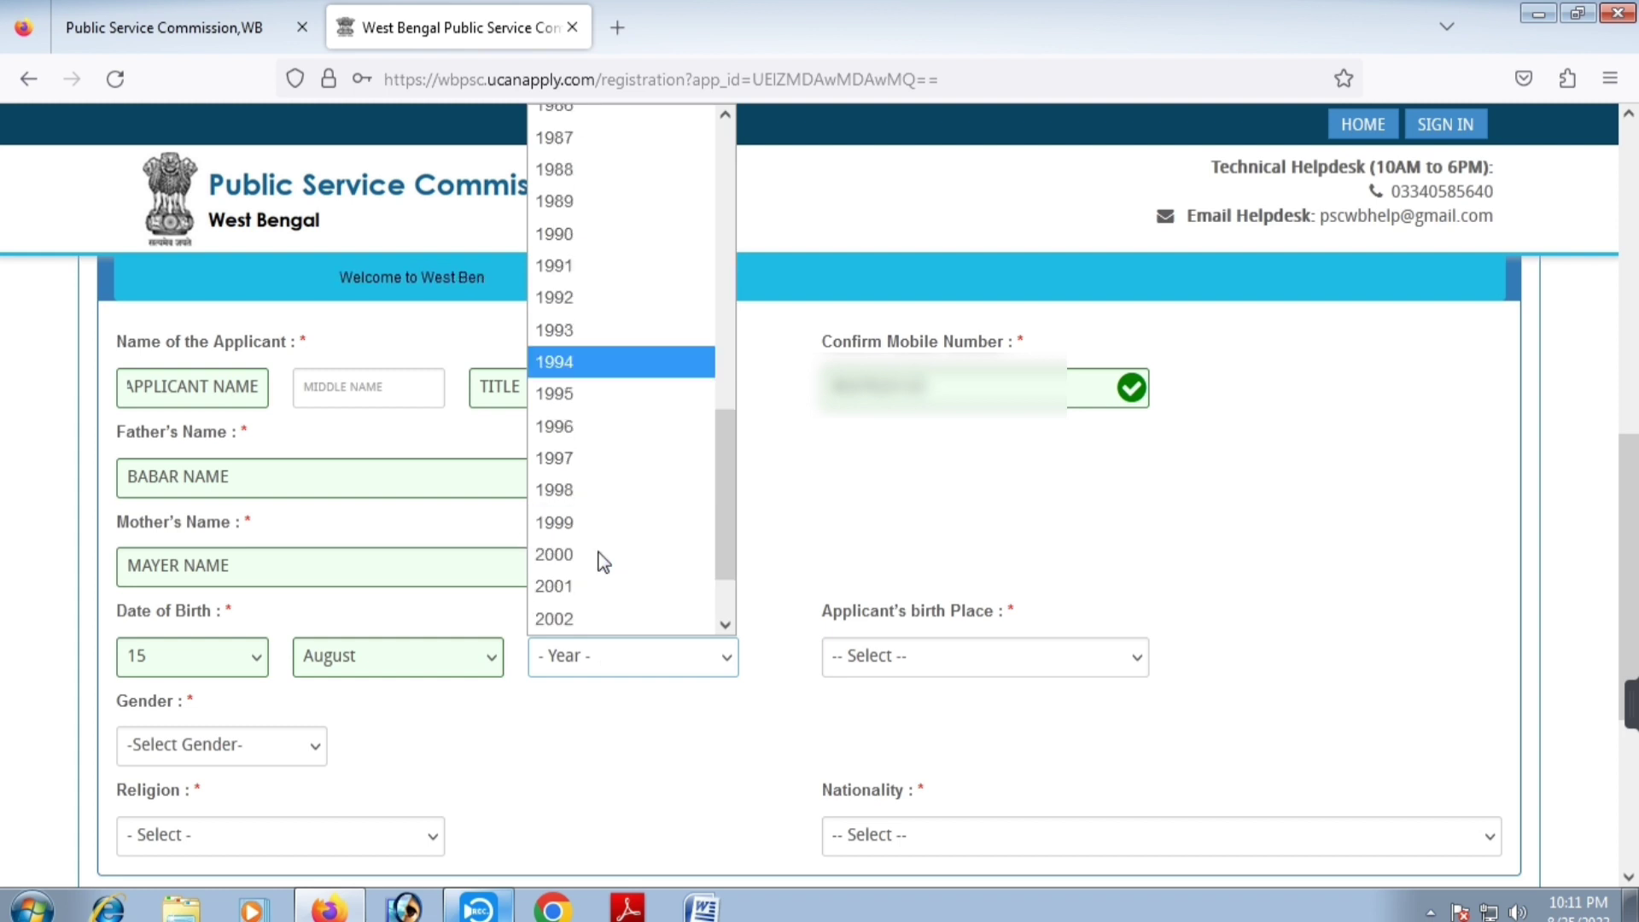
left_click(600, 556)
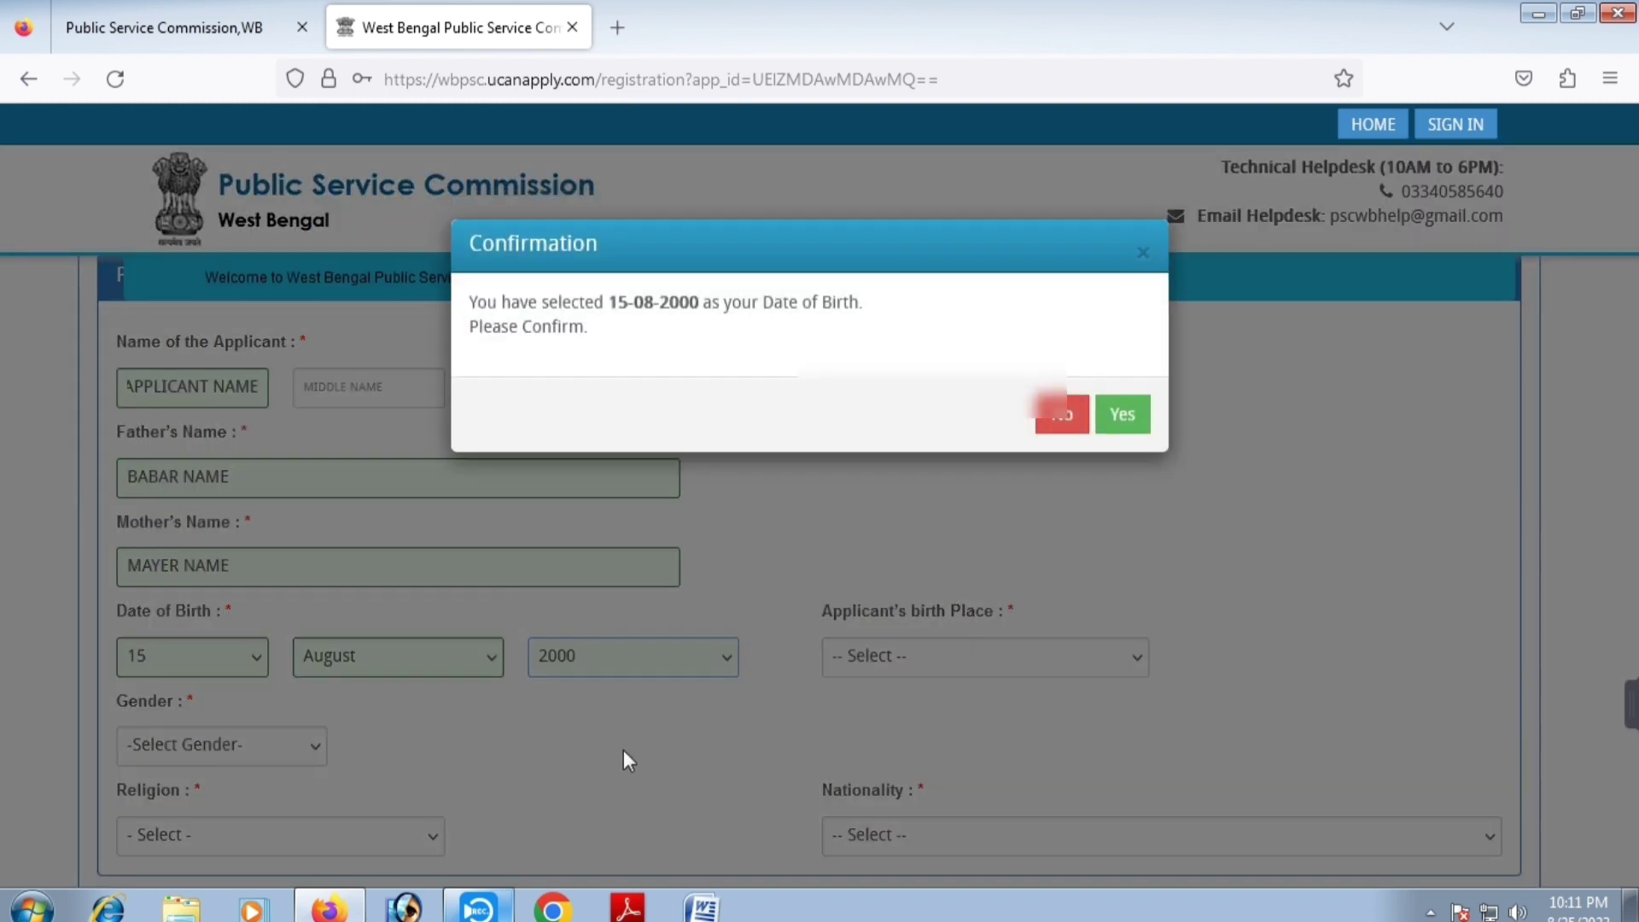
left_click(1125, 417)
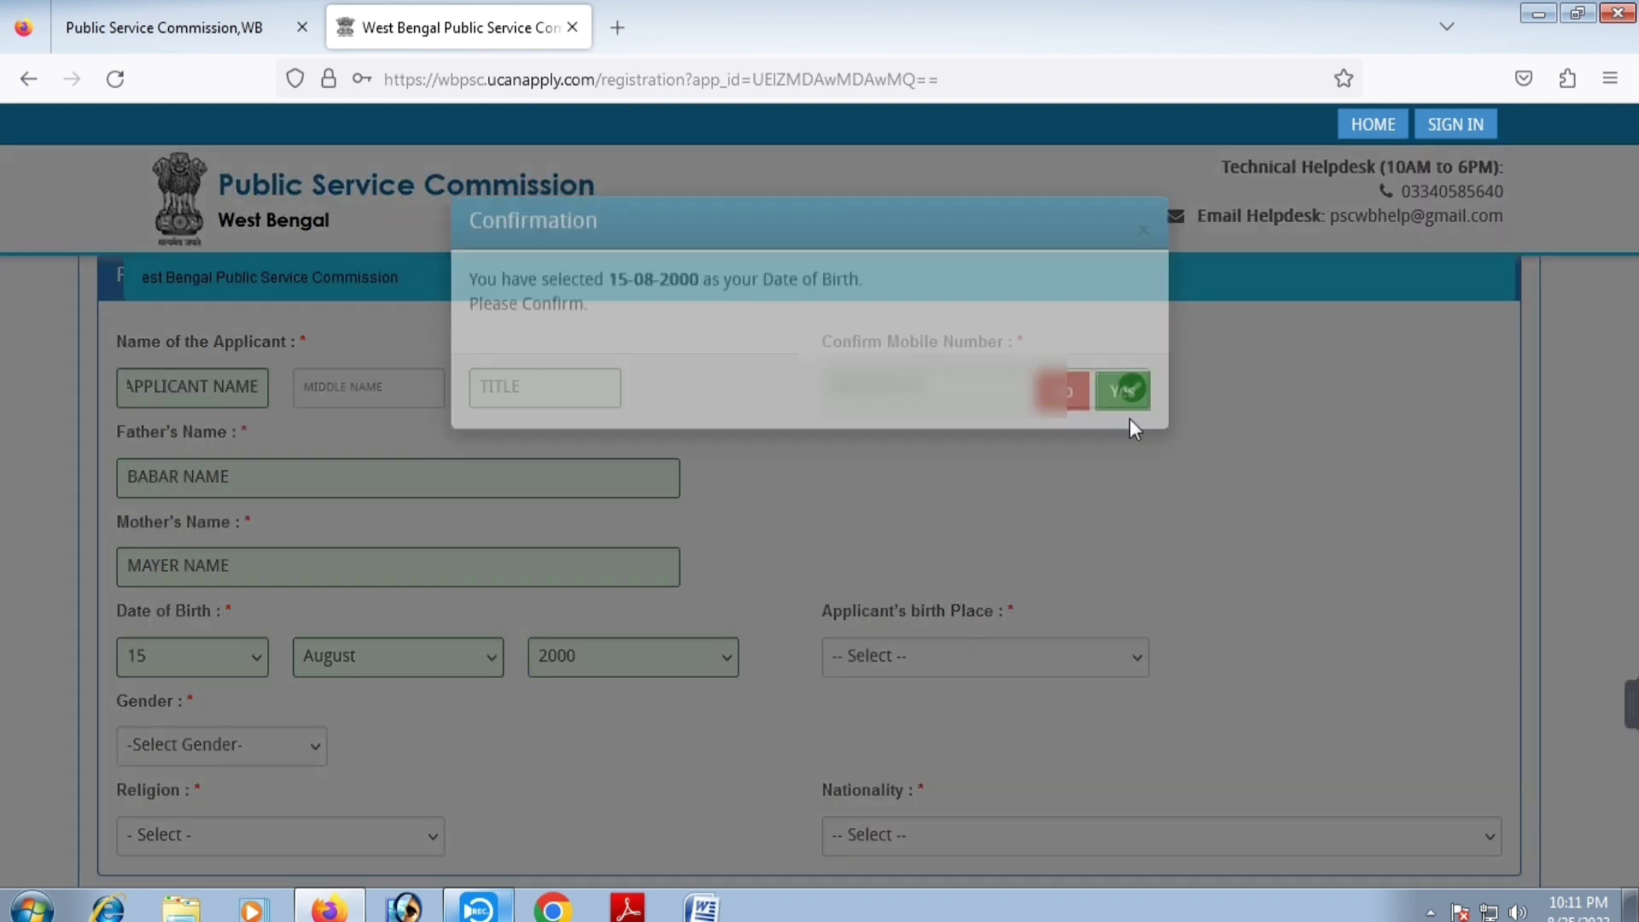
Set birth place to Murshidabad and gender to Male, confirming the gender.
left_click(919, 662)
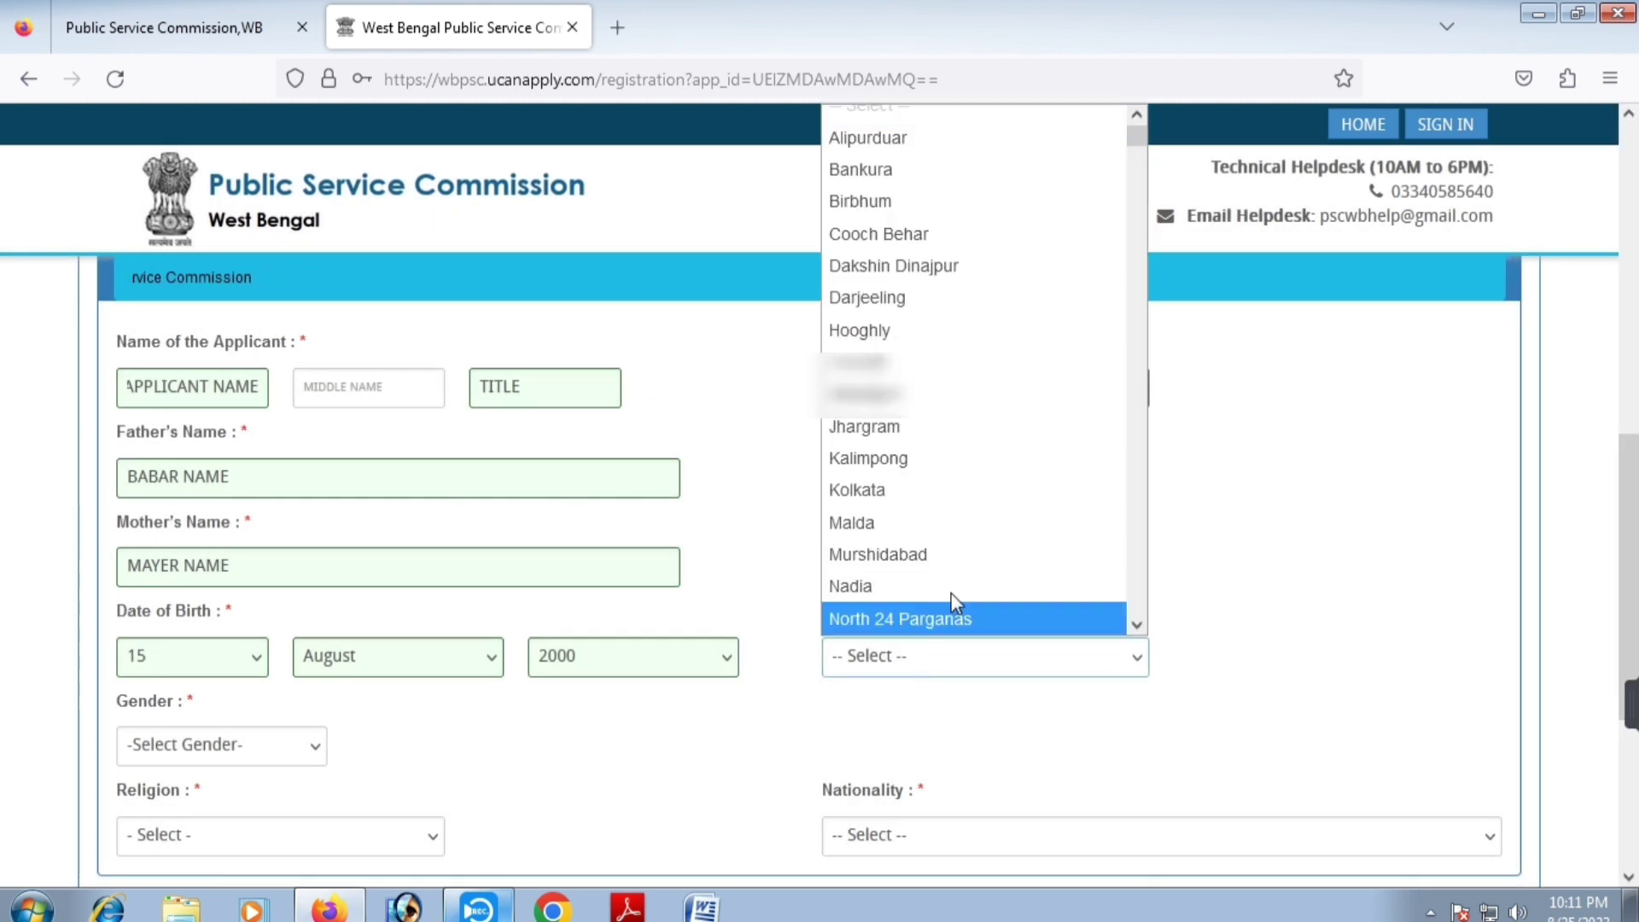
left_click(907, 570)
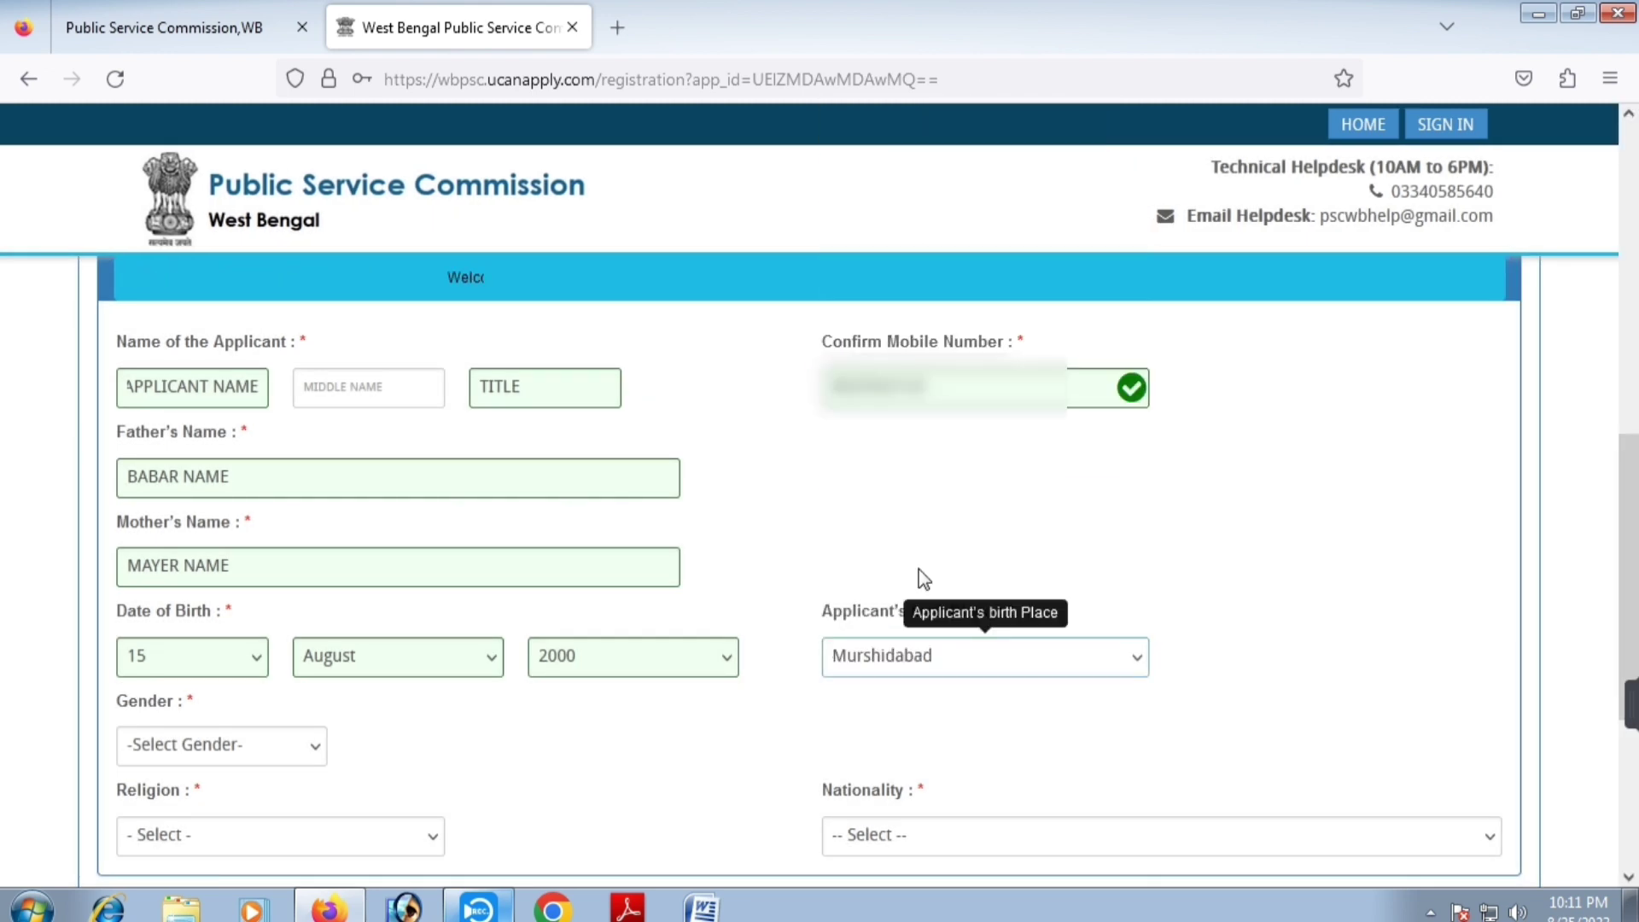
left_click(884, 659)
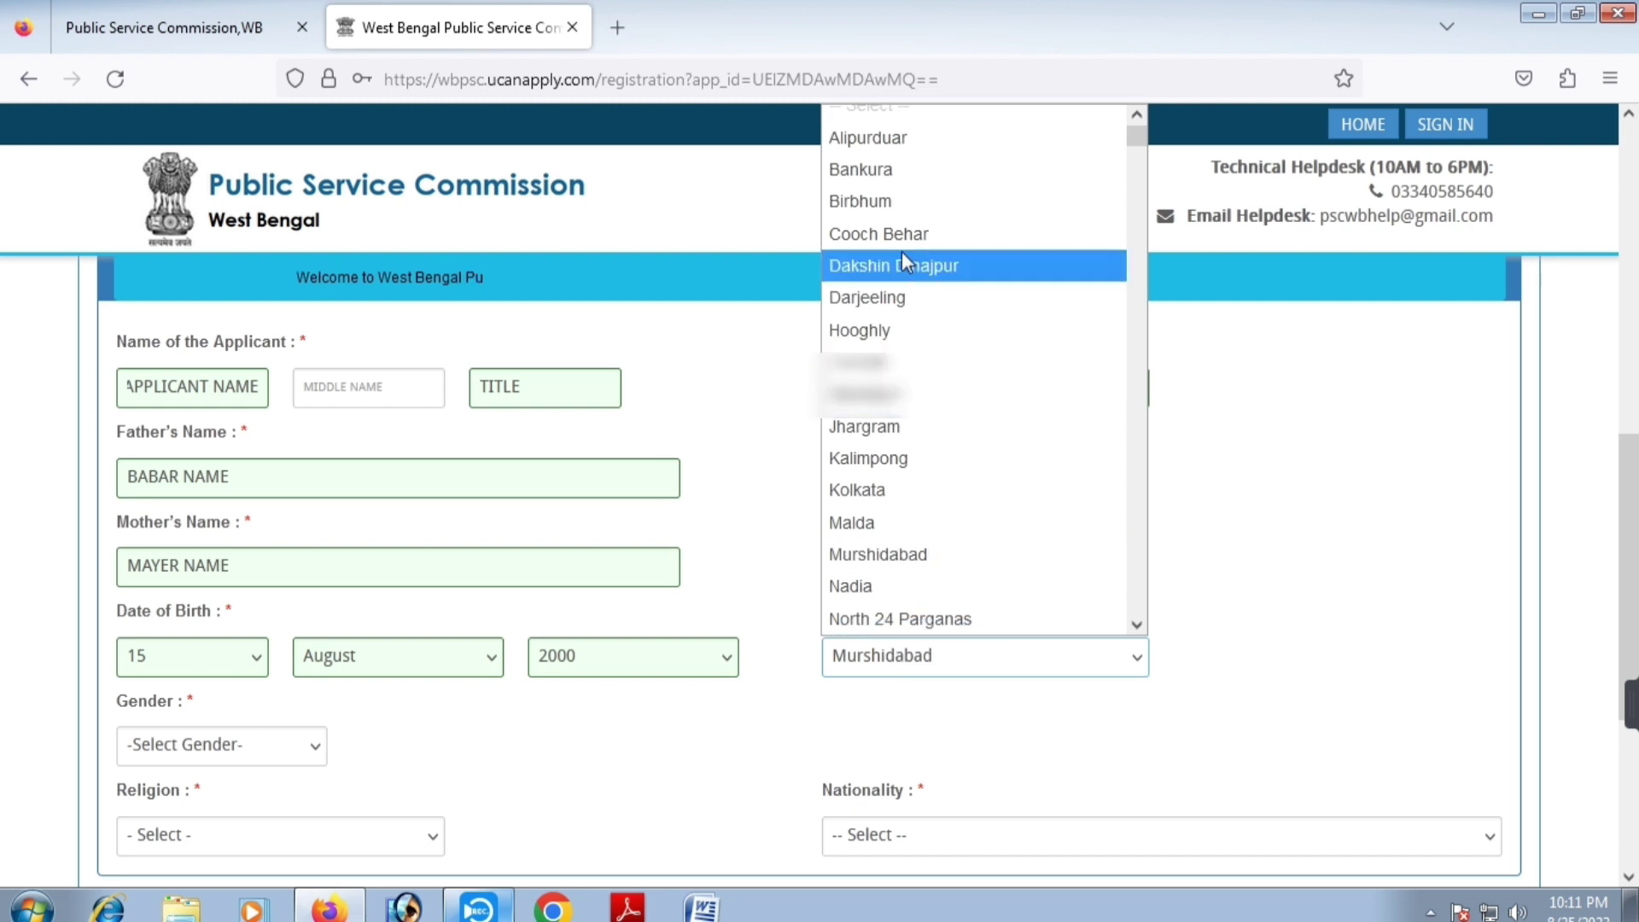
left_click(889, 555)
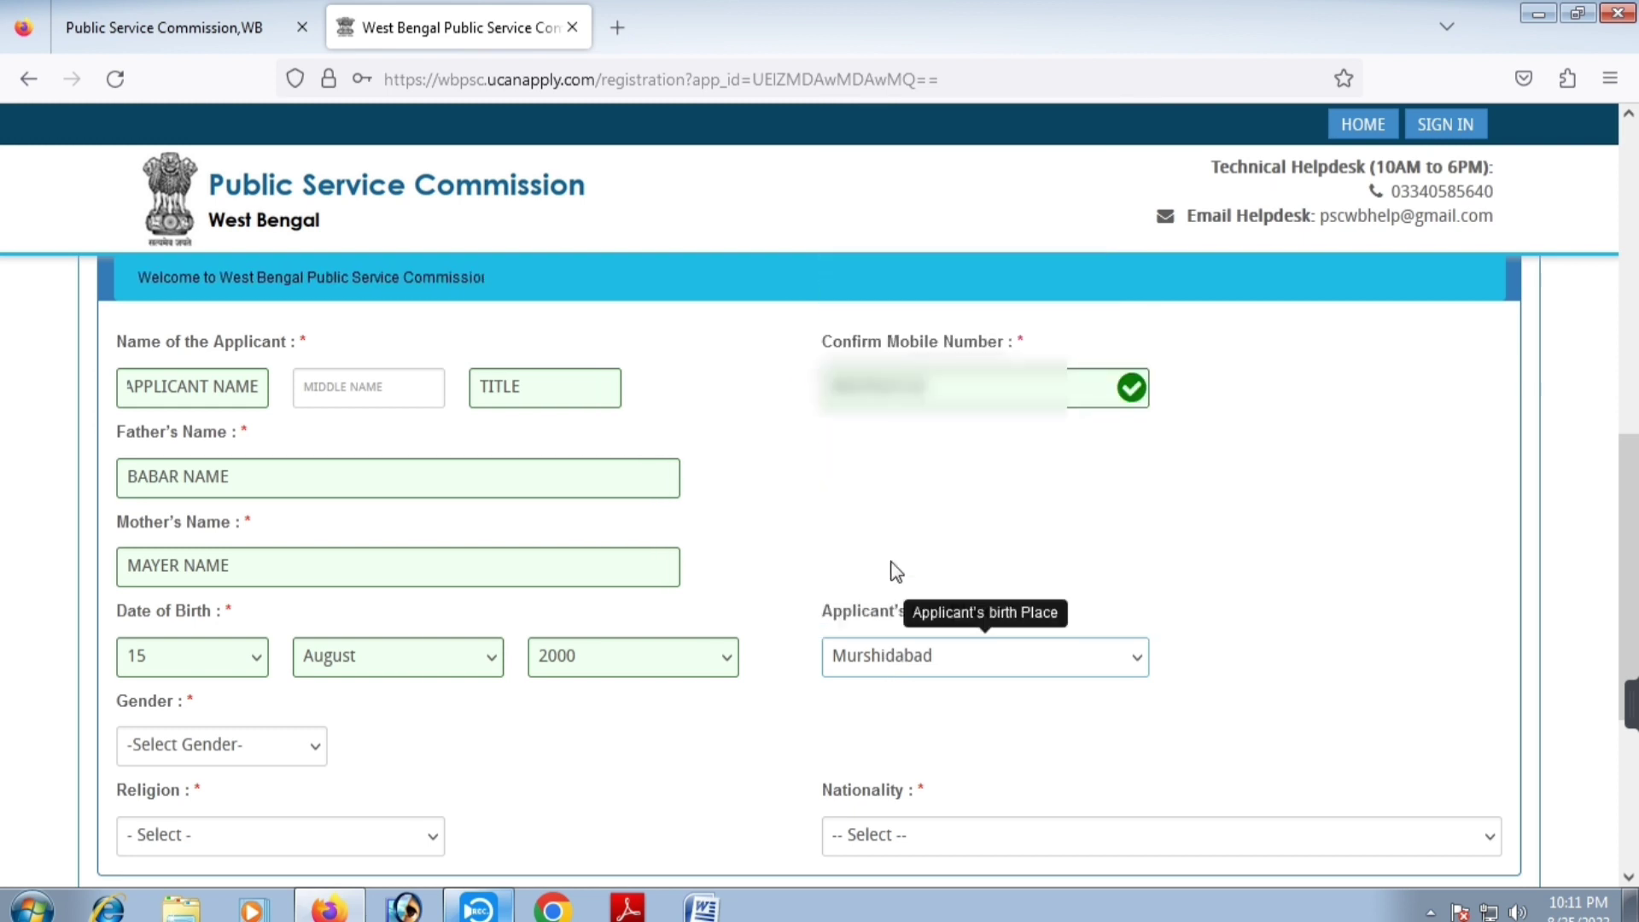
scroll(893, 568, "down", 2)
scroll(280, 640, "down", 2)
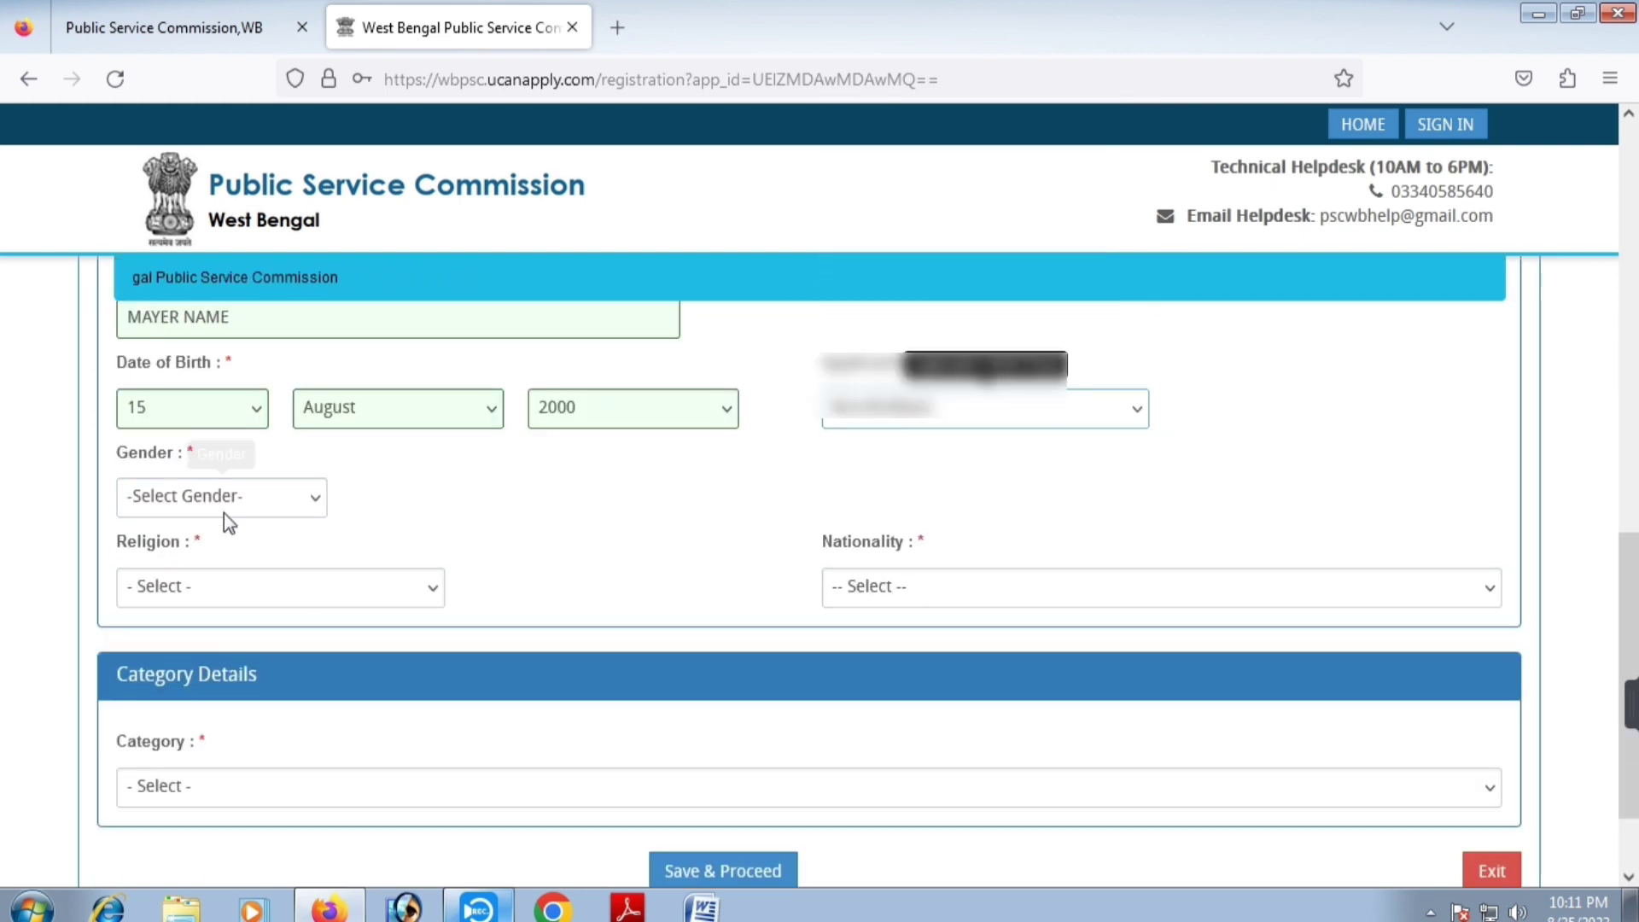
left_click(219, 502)
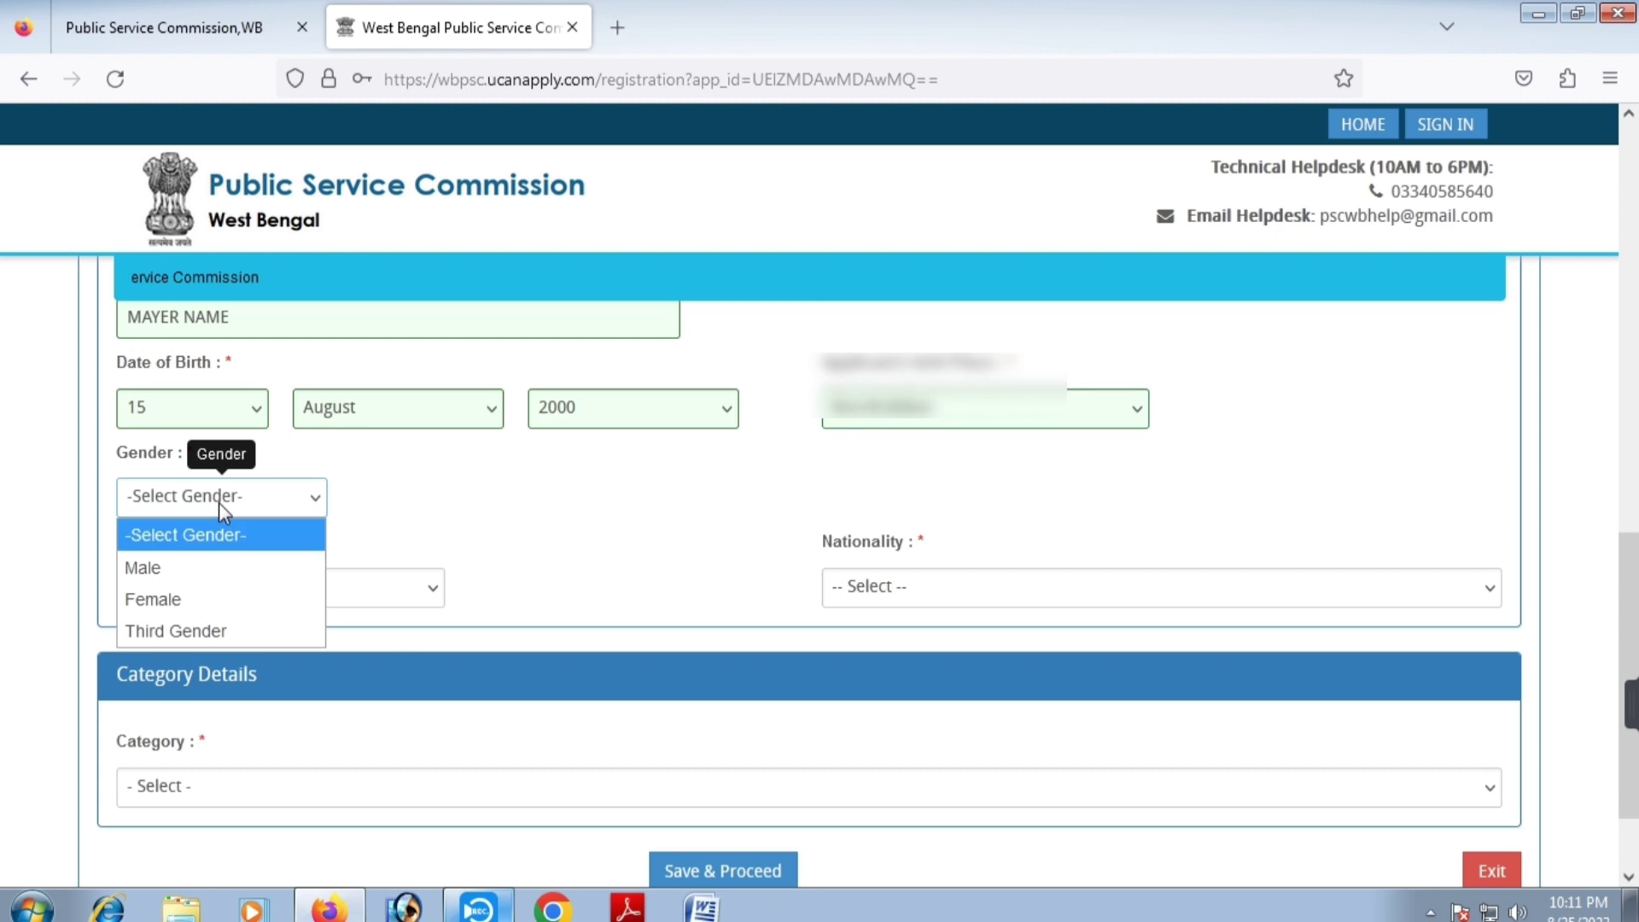
left_click(172, 577)
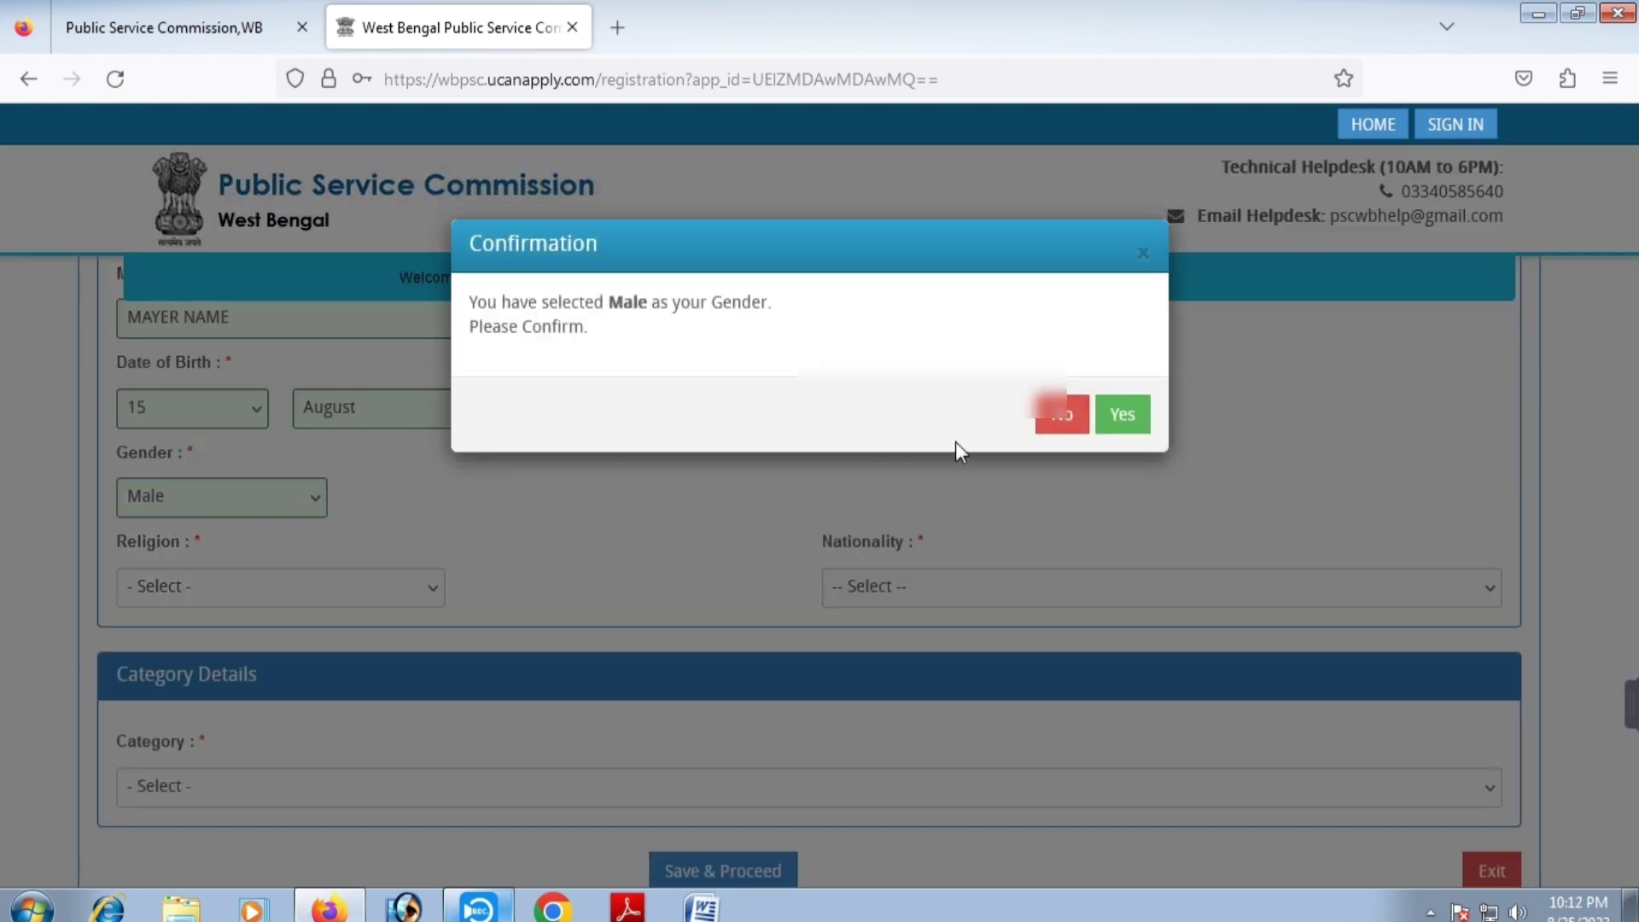
left_click(1120, 422)
Set religion Muslim, nationality Indian By Birth, category GENERAL, and save the personal details.
left_click(235, 584)
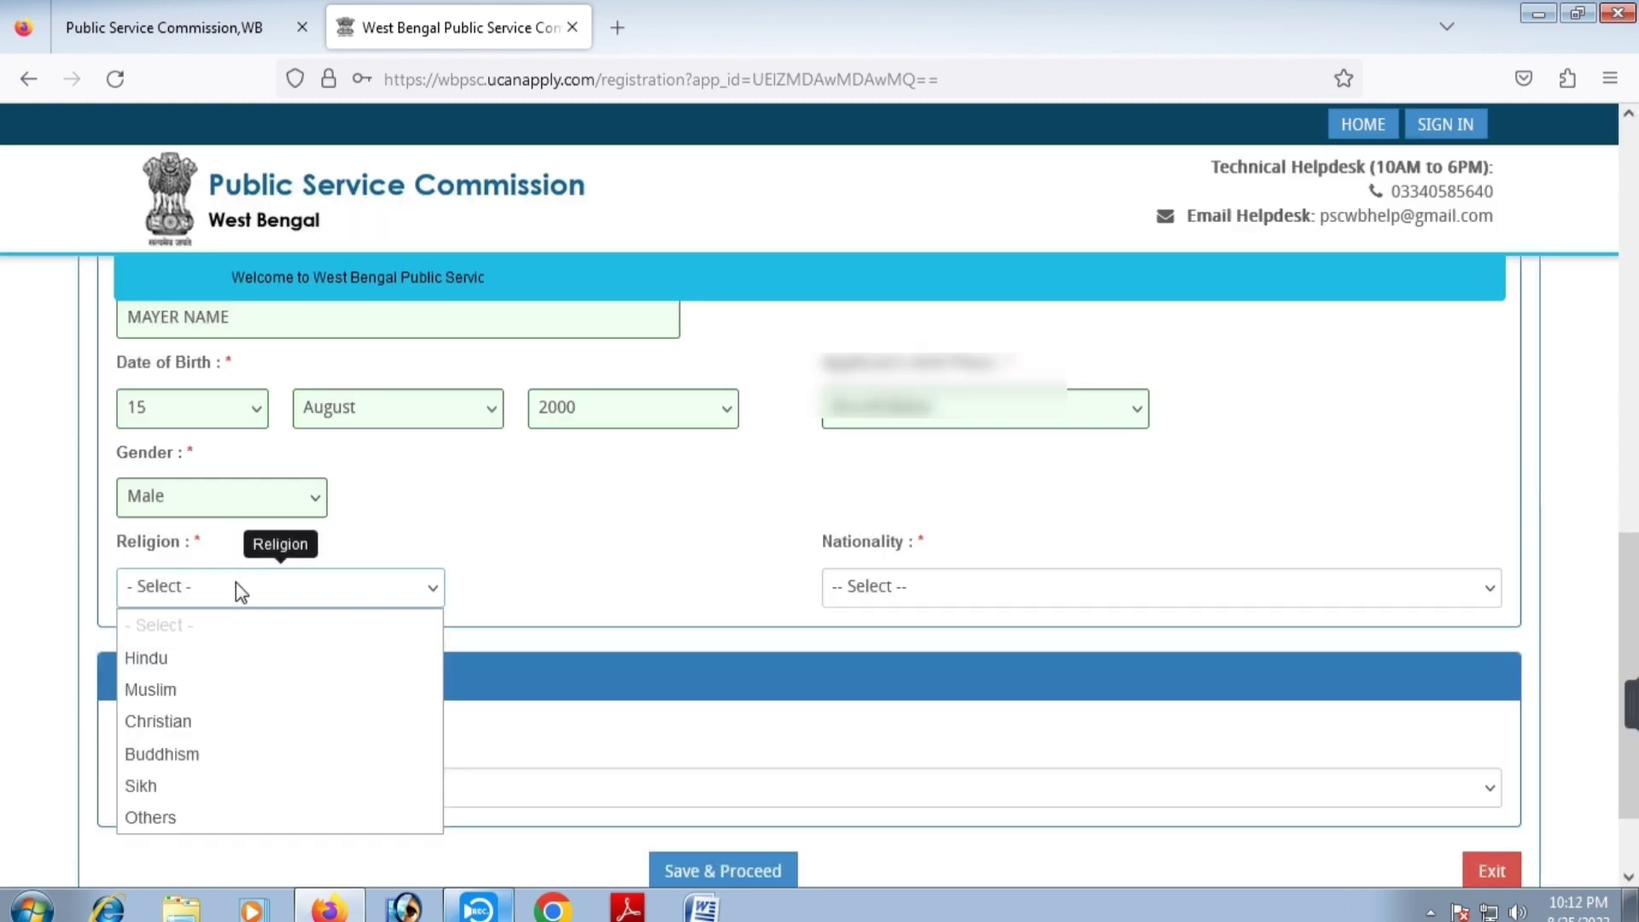
left_click(220, 694)
left_click(905, 591)
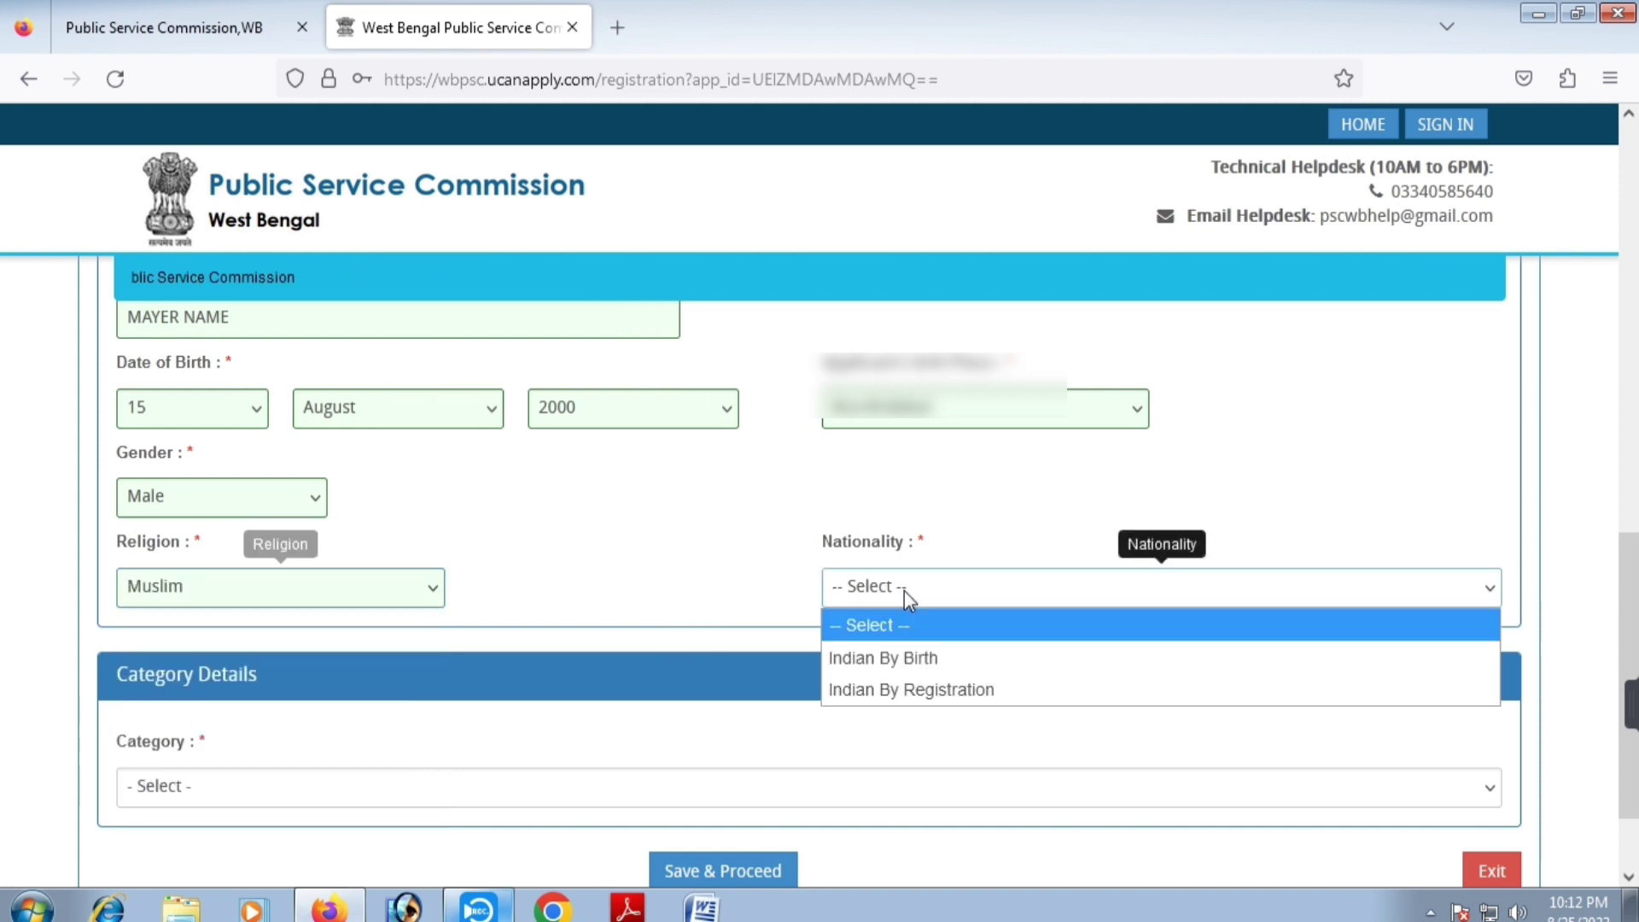
left_click(889, 665)
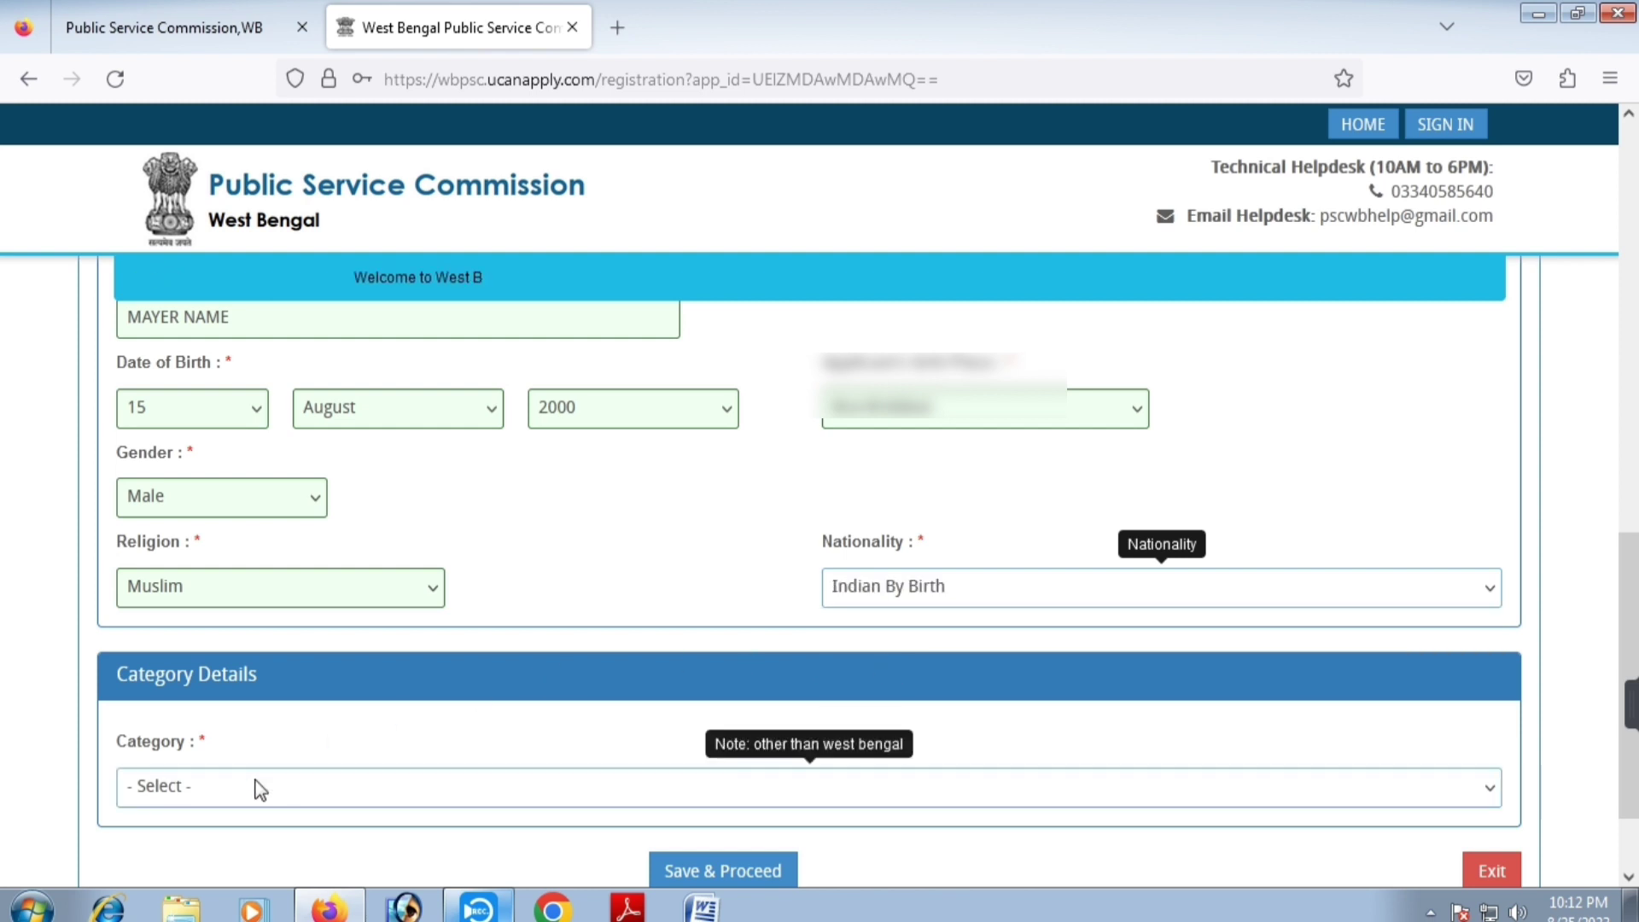
left_click(255, 784)
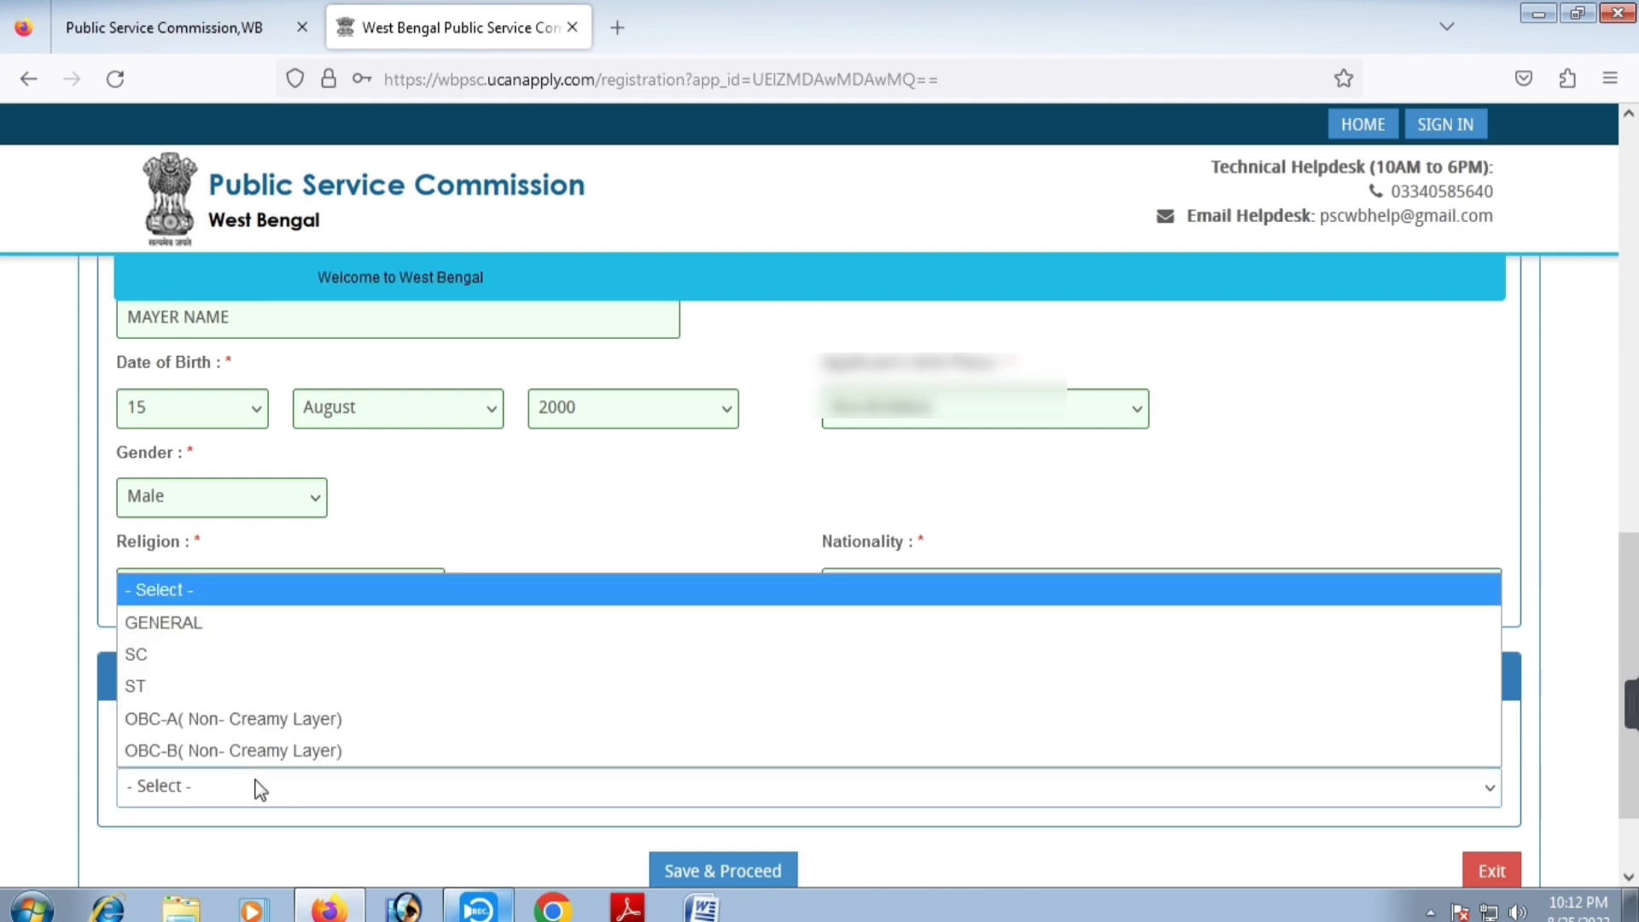
left_click(195, 643)
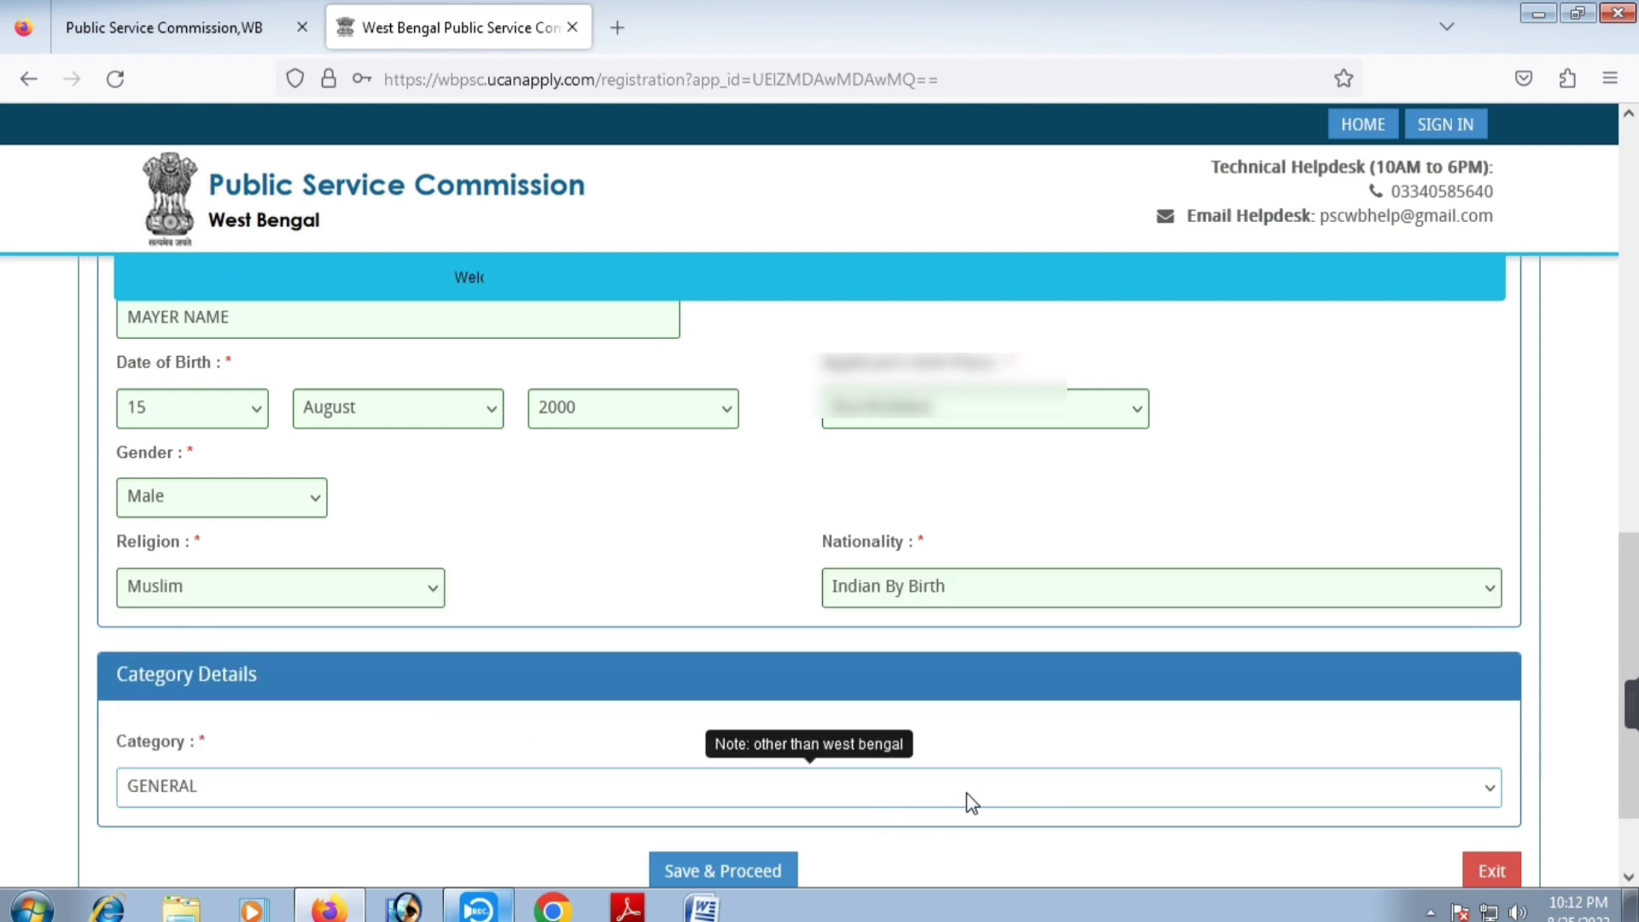
scroll(967, 792, "down", 2)
left_click(749, 763)
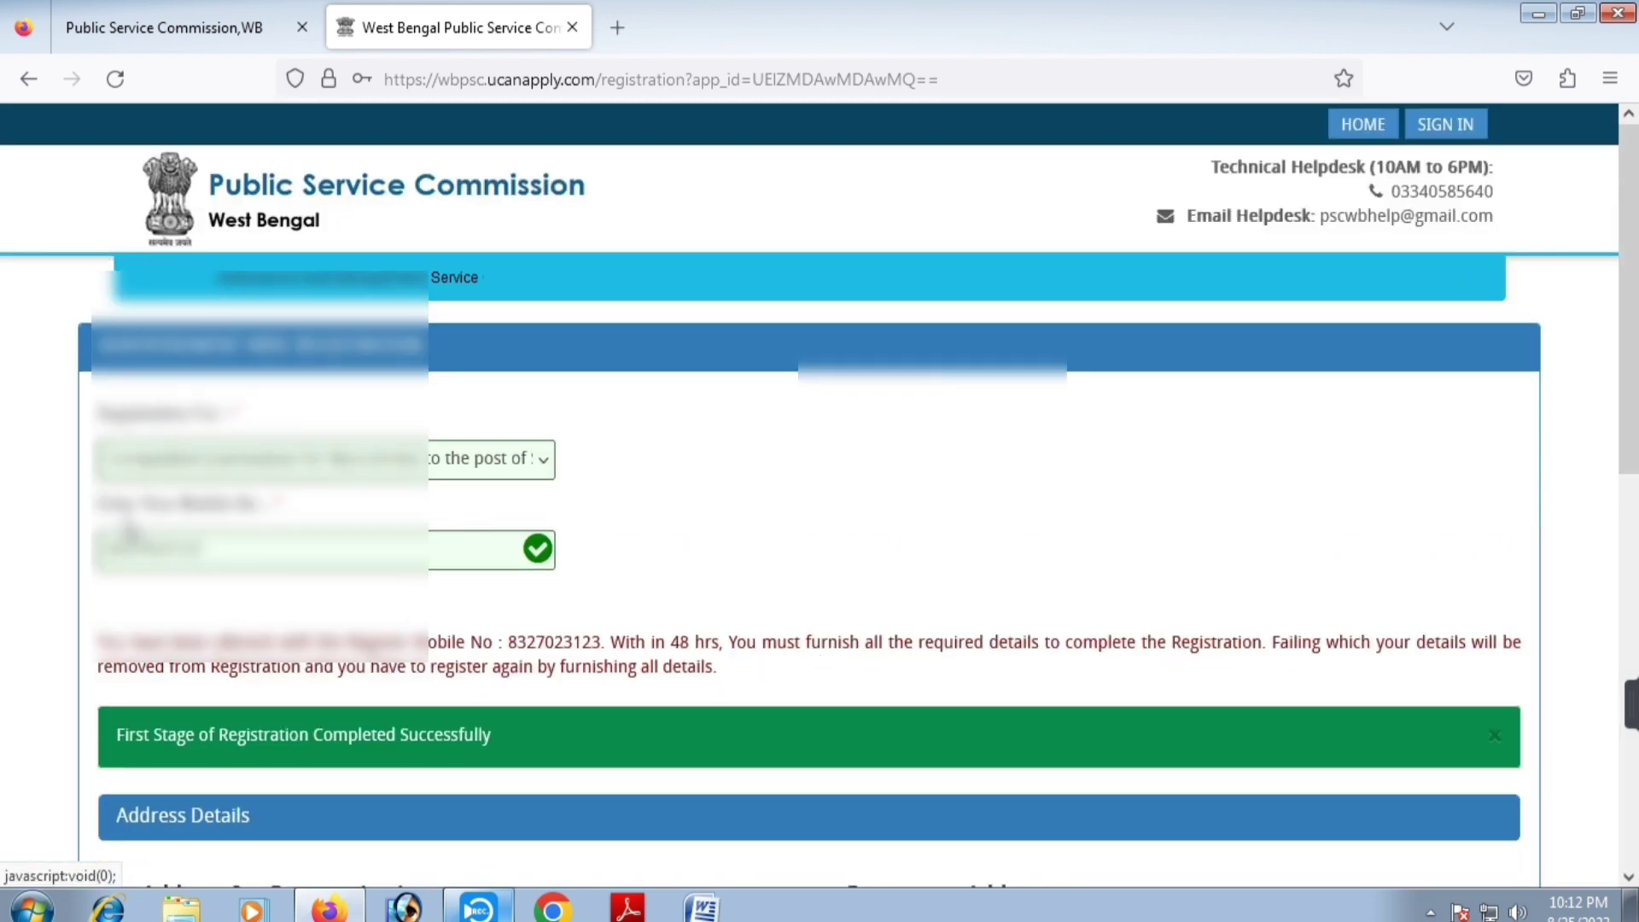
Enter the two communication address lines (village, post office, police station, district).
scroll(339, 608, "down", 1)
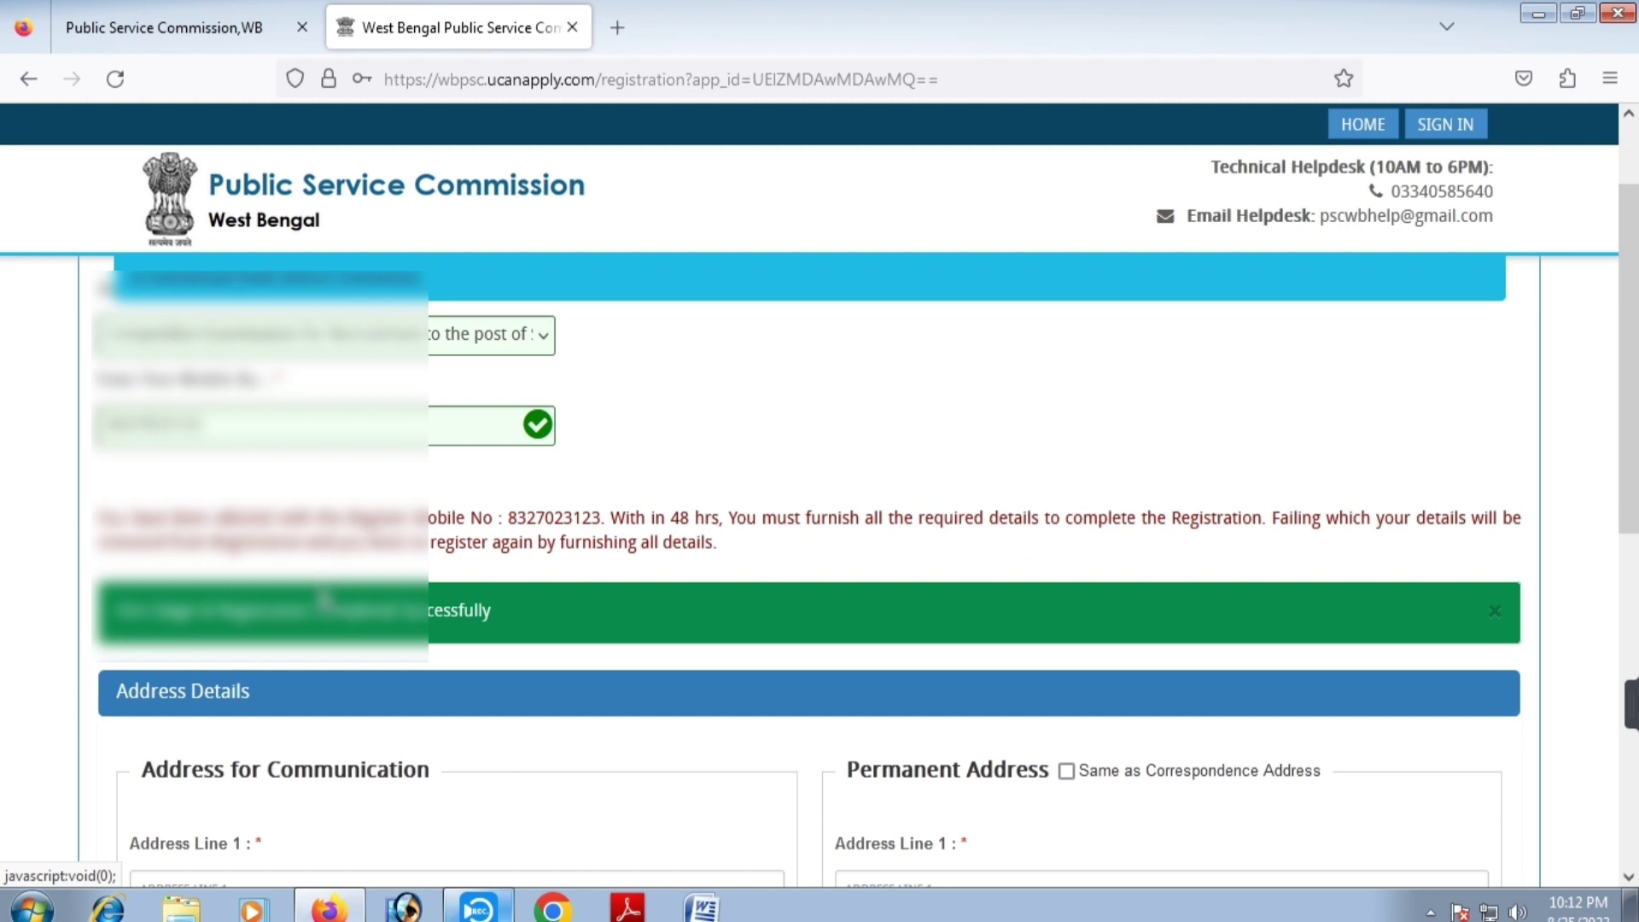
scroll(325, 600, "down", 1)
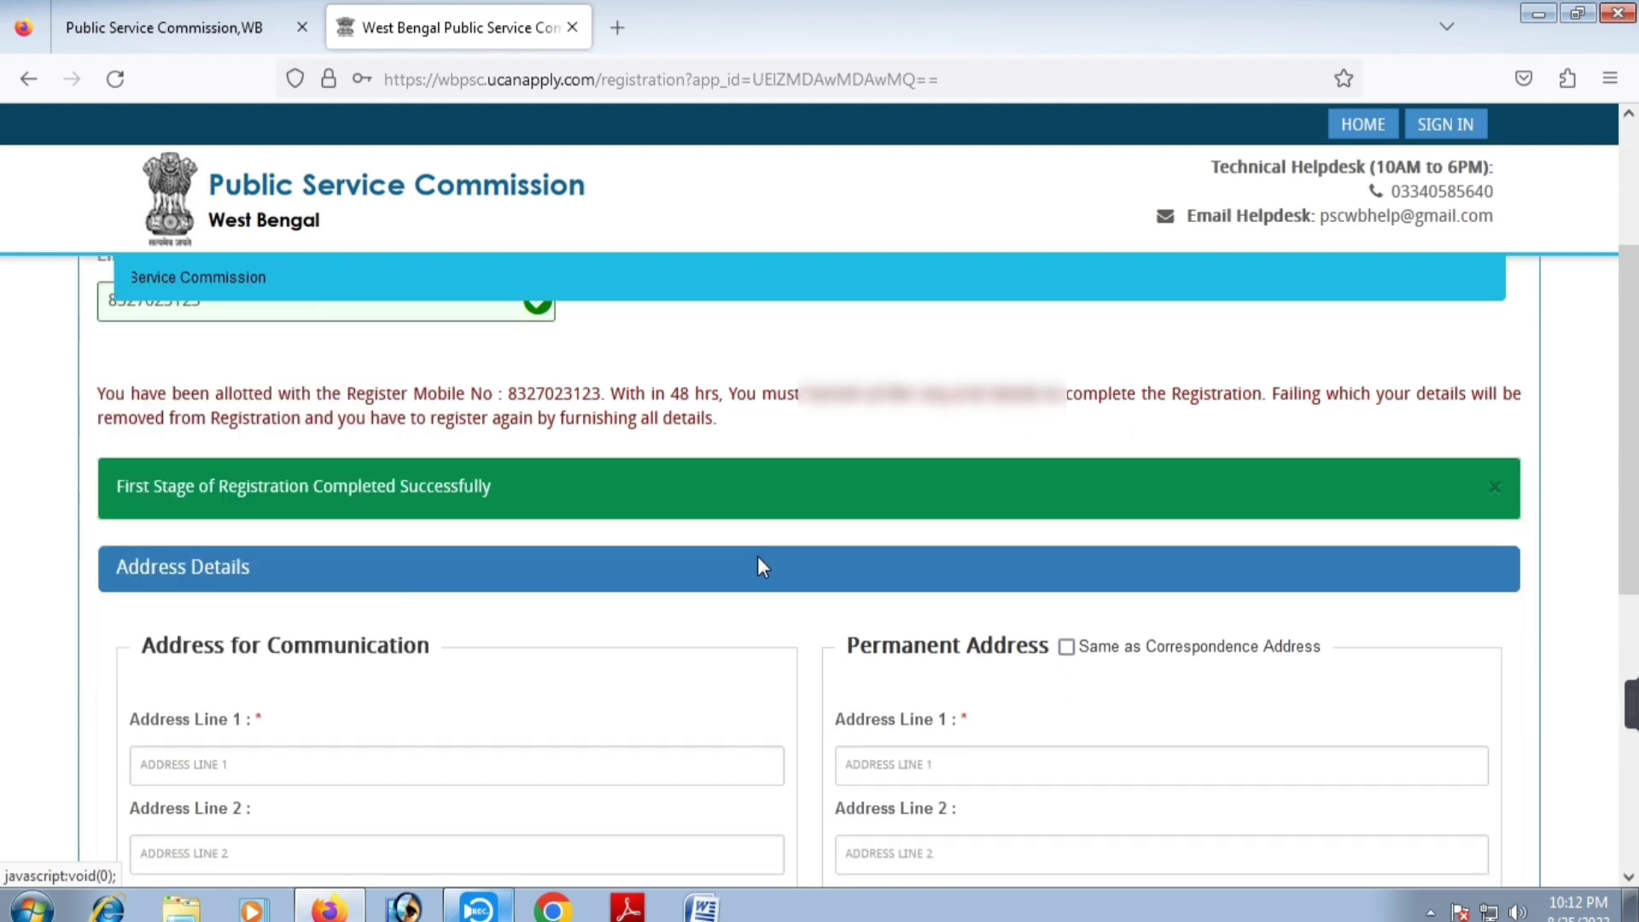
scroll(751, 559, "down", 3)
left_click(248, 408)
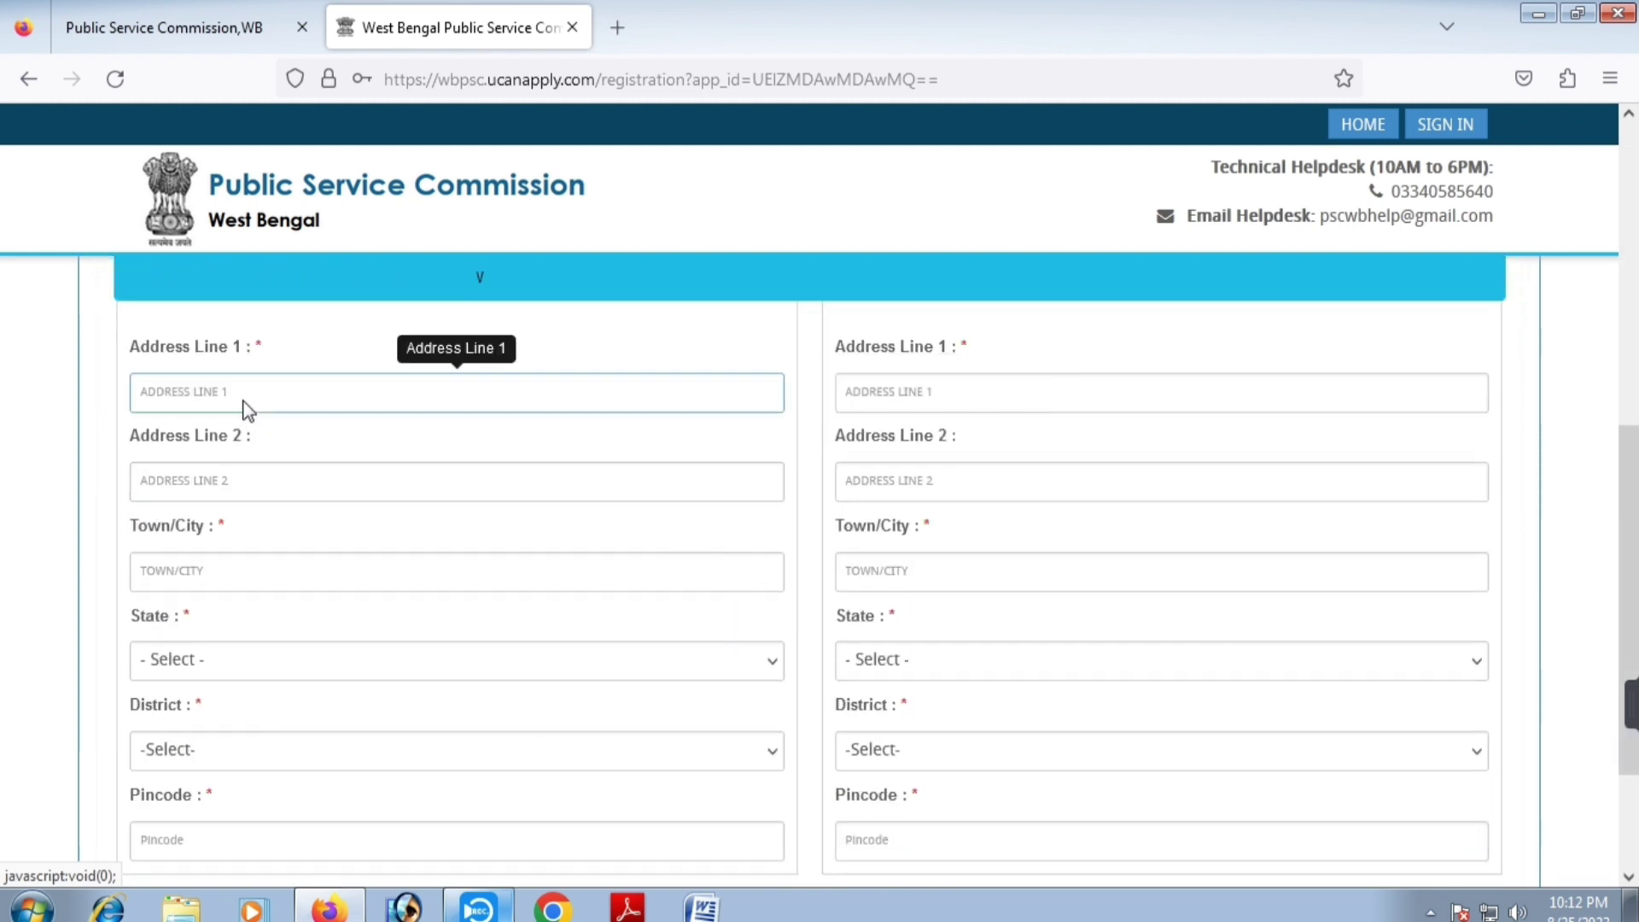
type("VI")
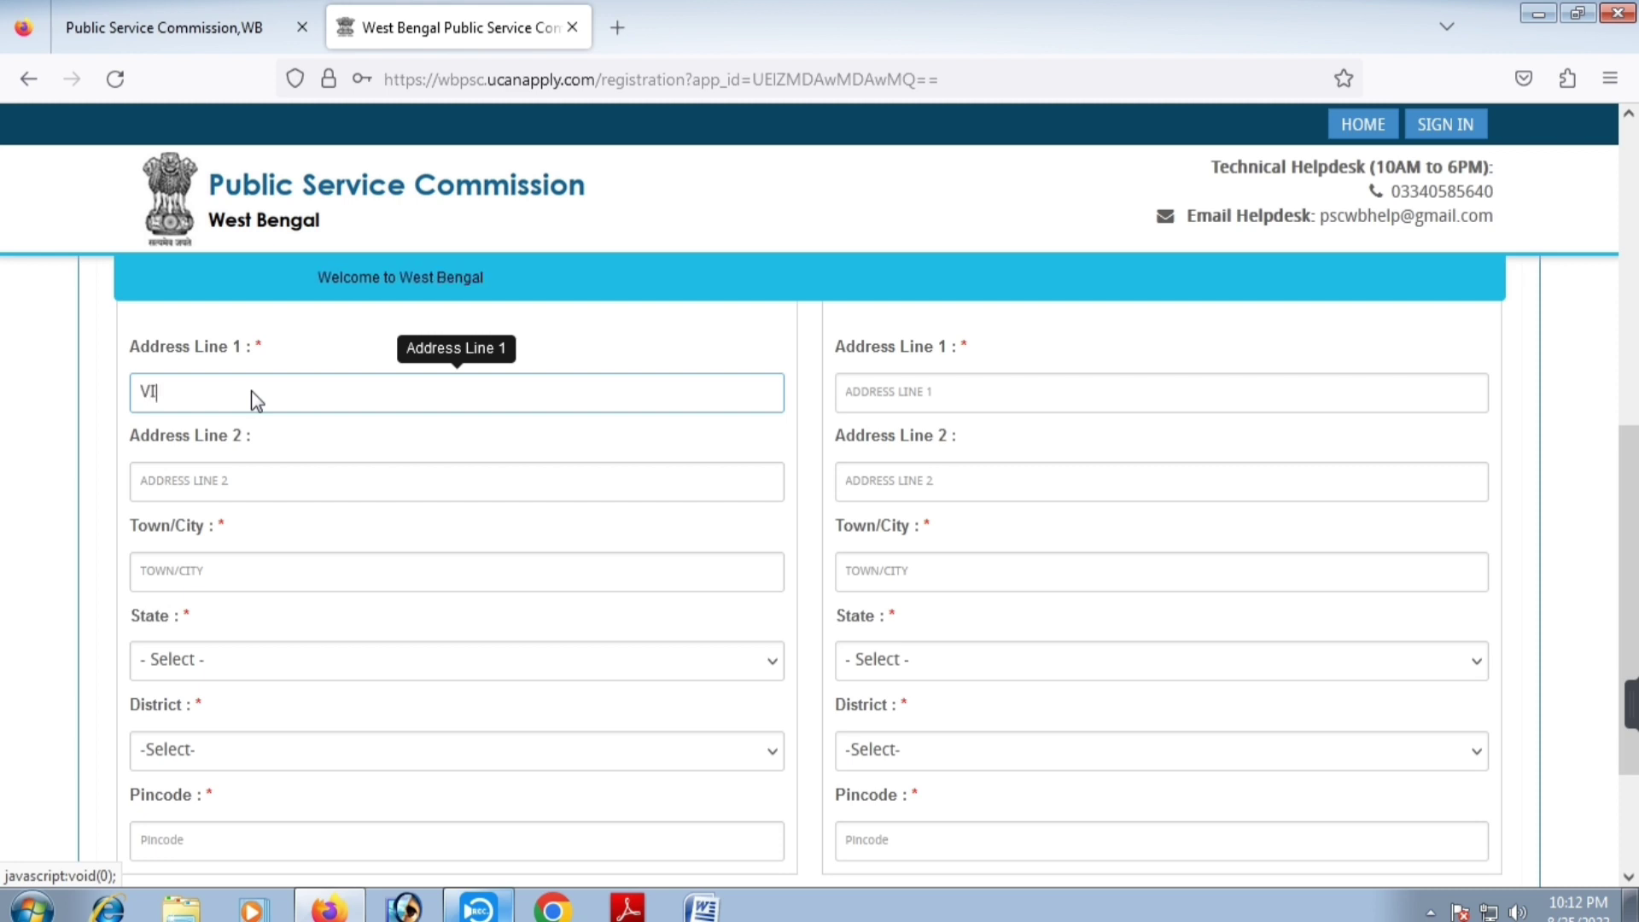
type("IL")
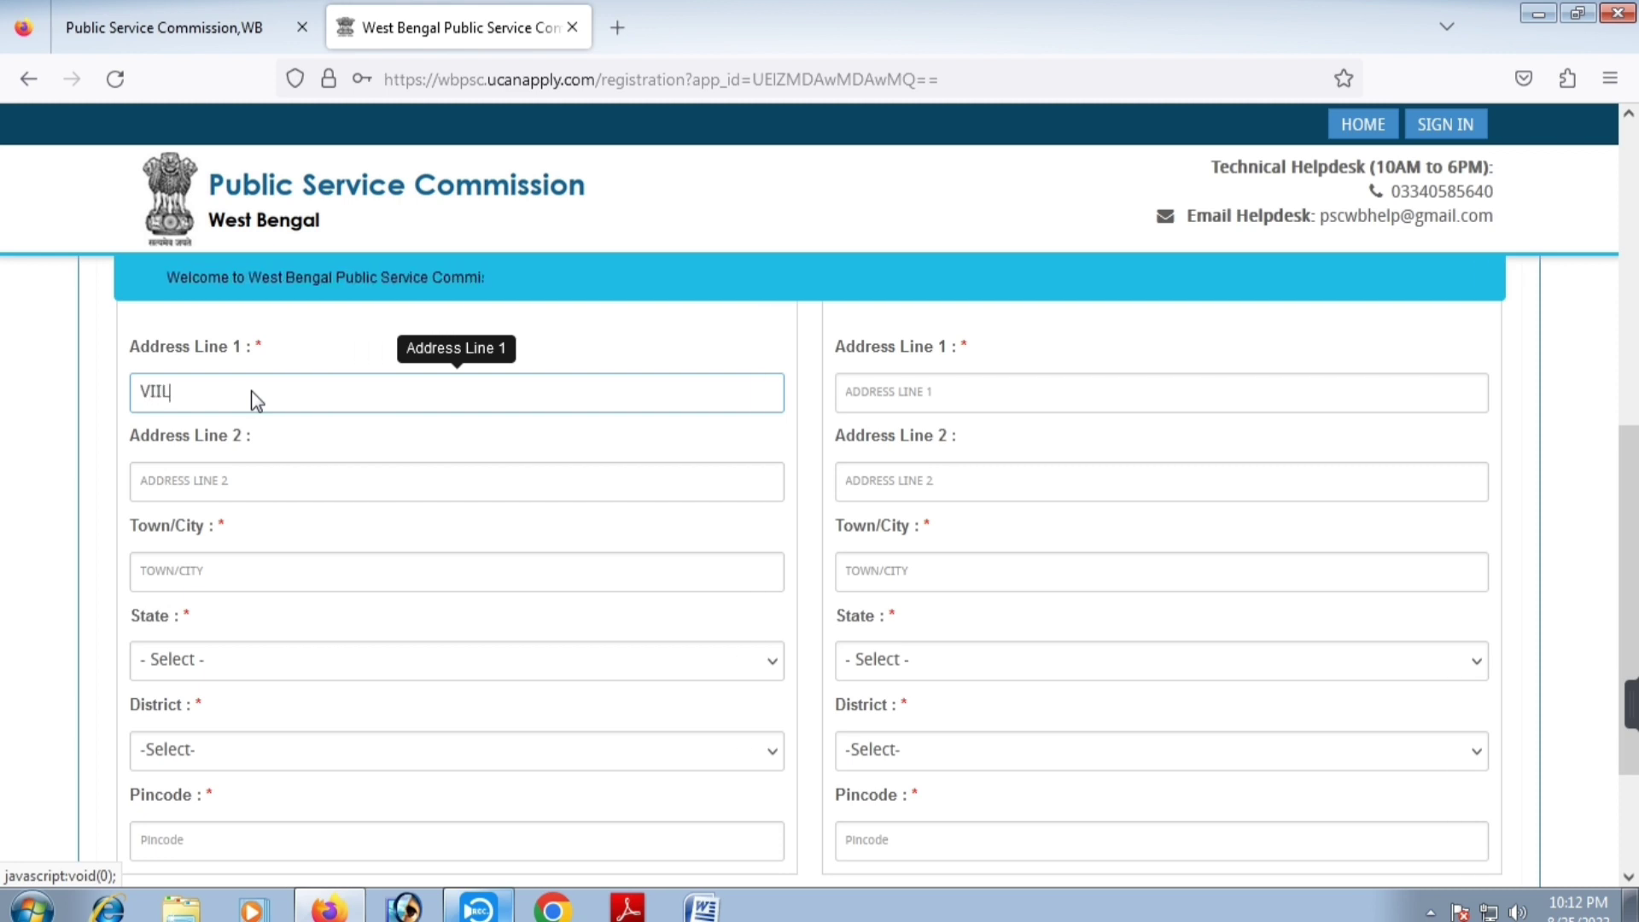
type(" GRAMER NAM")
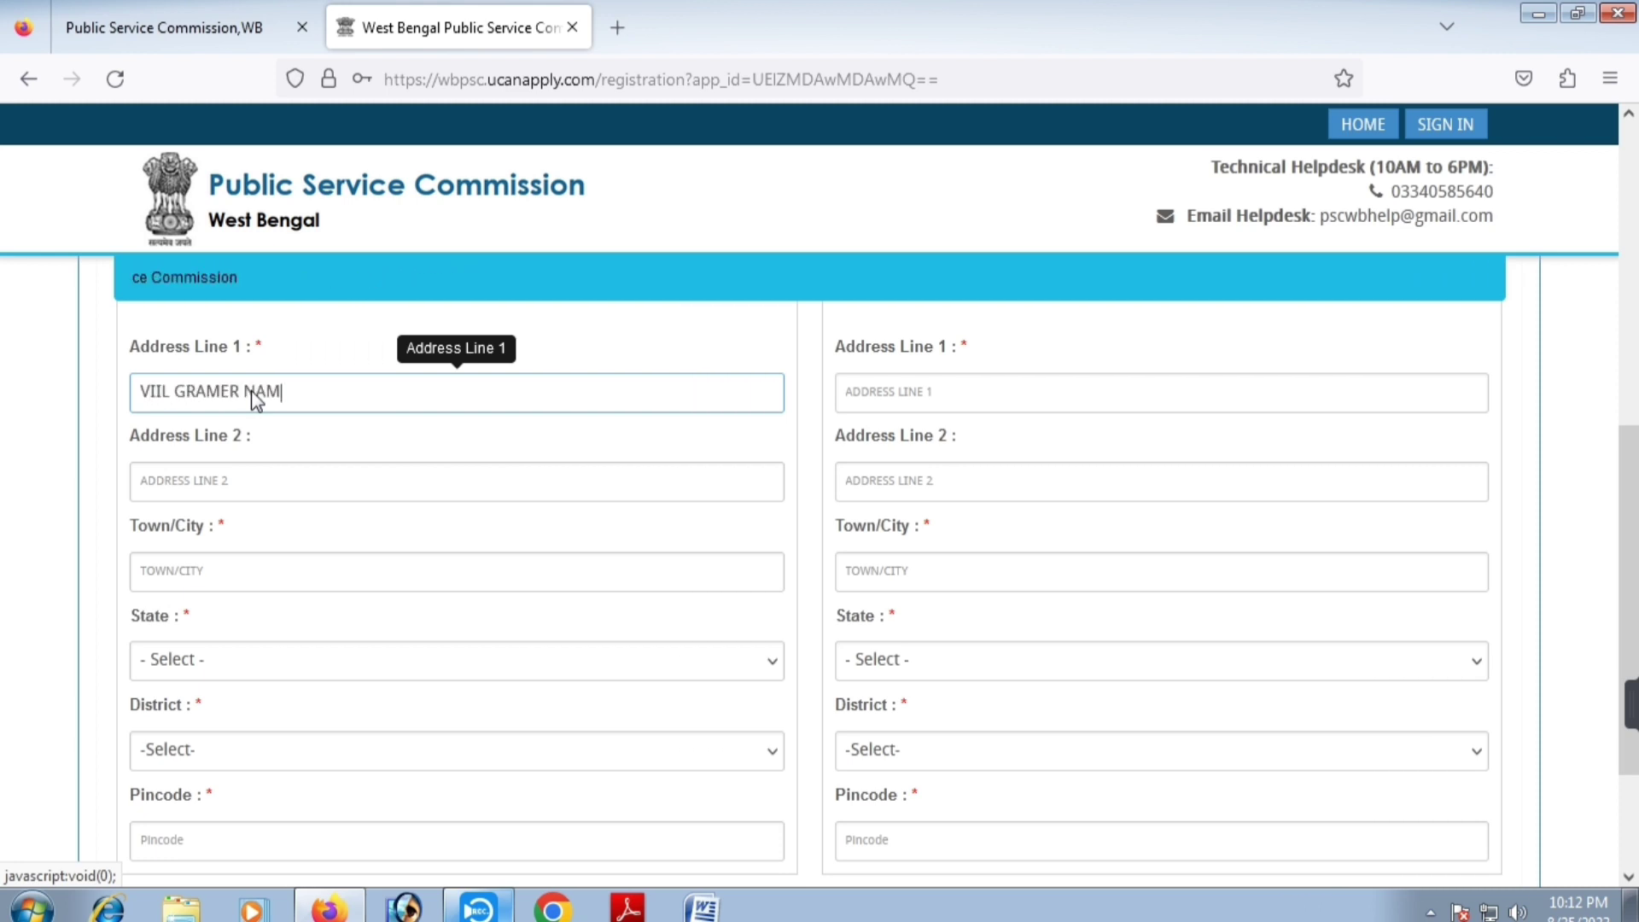
type("E PO POST OFFICE NAME")
left_click(203, 483)
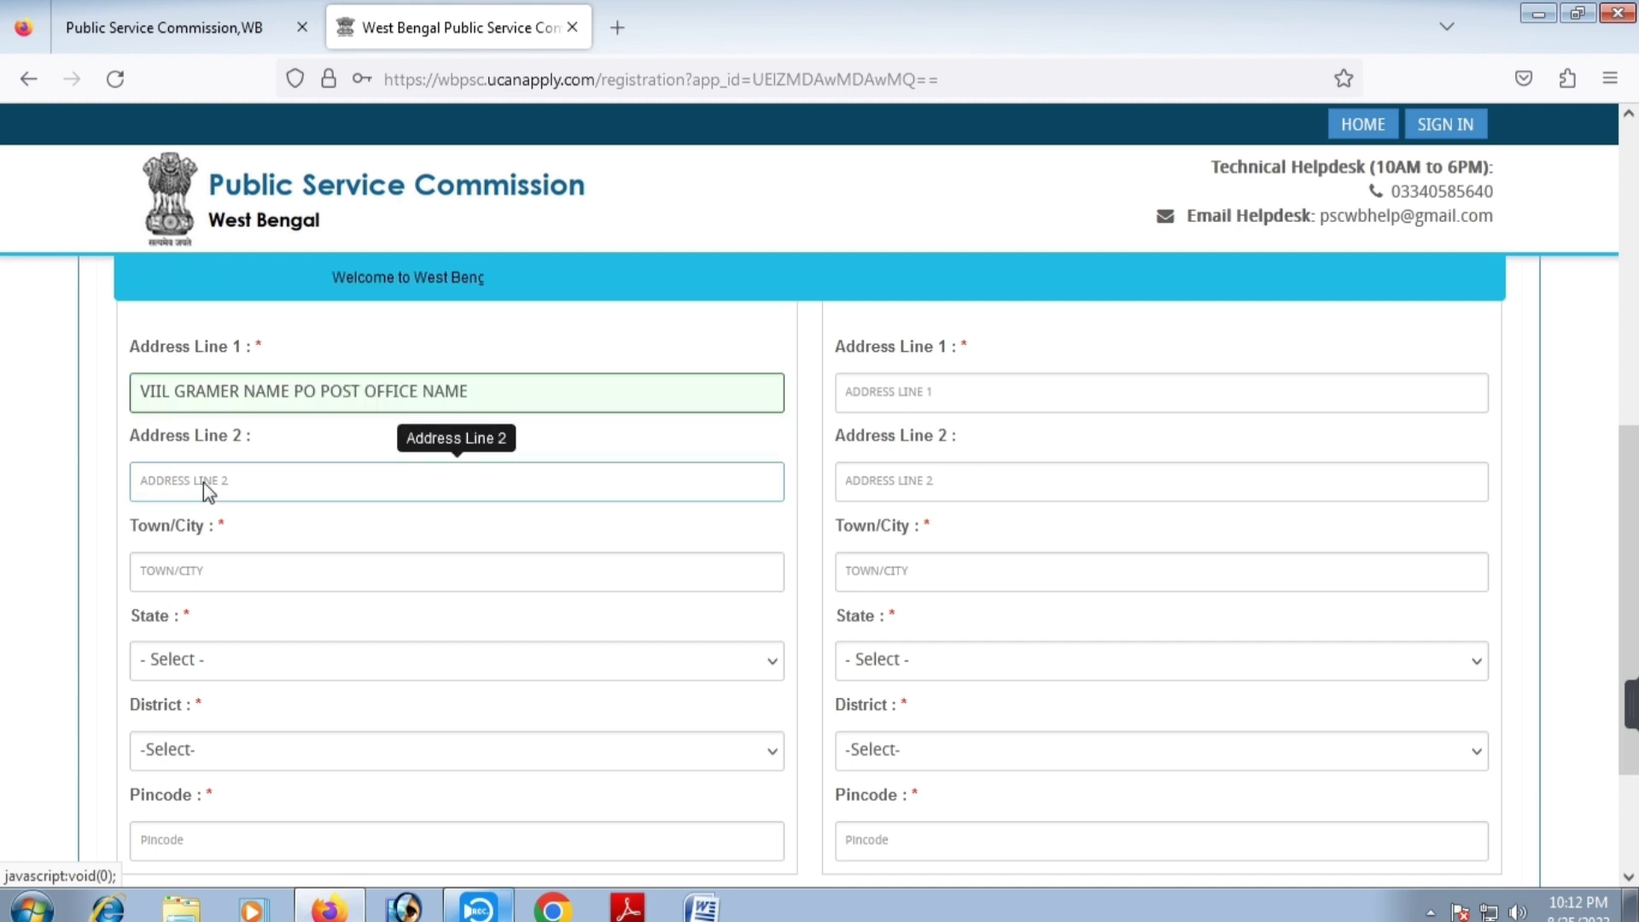
type("PS")
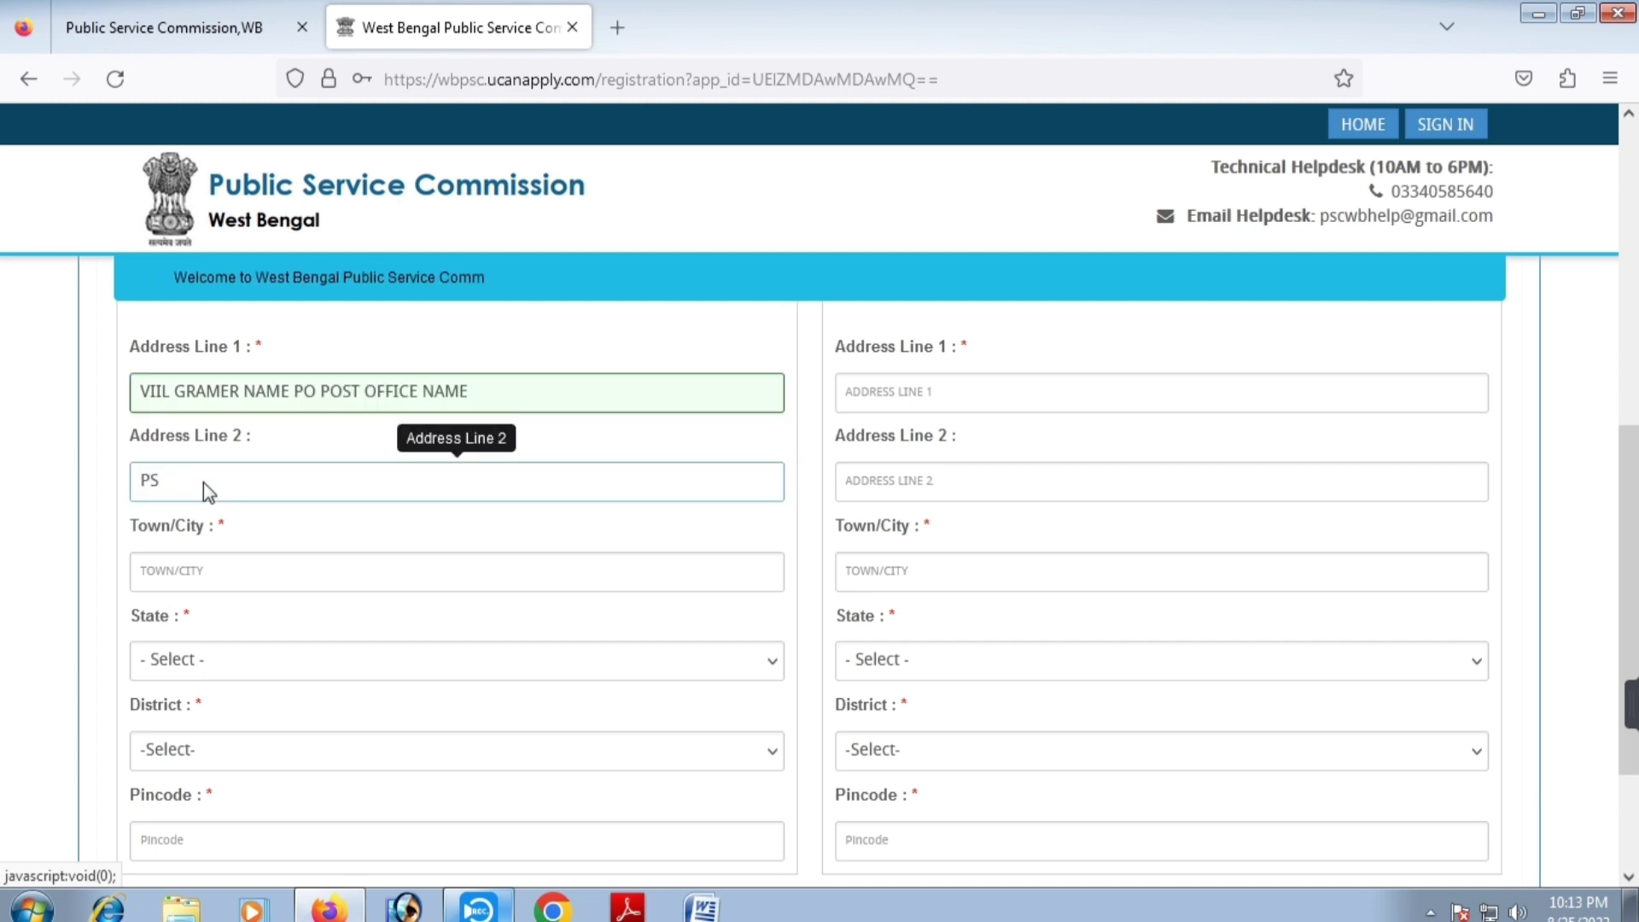
type(" POLICE STATION NAM")
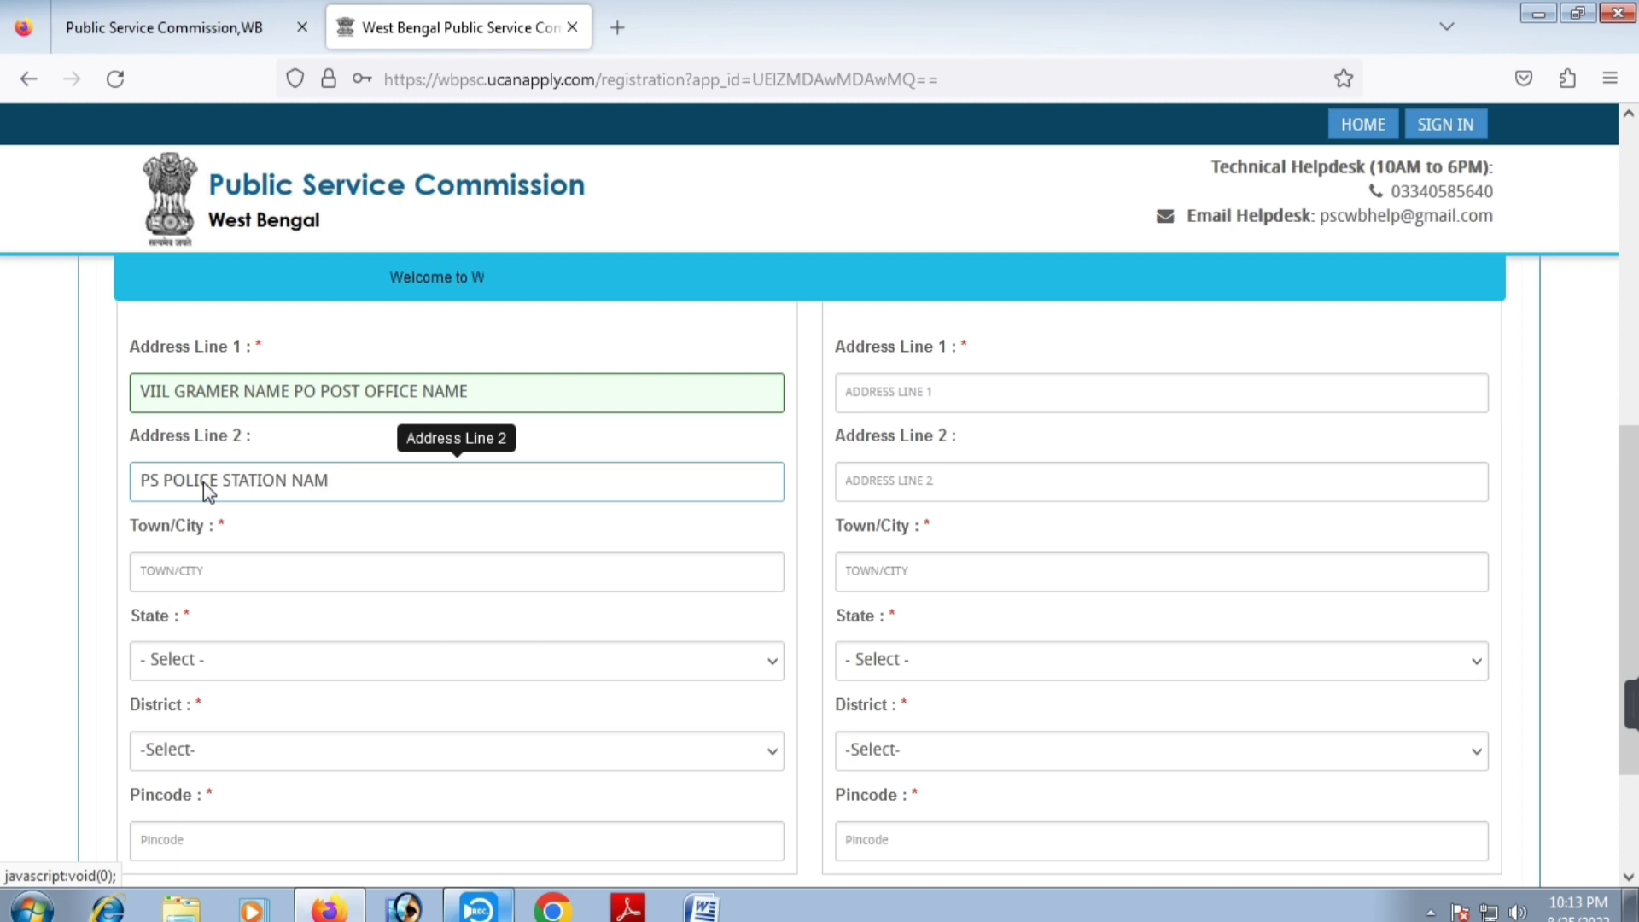
type("E DI")
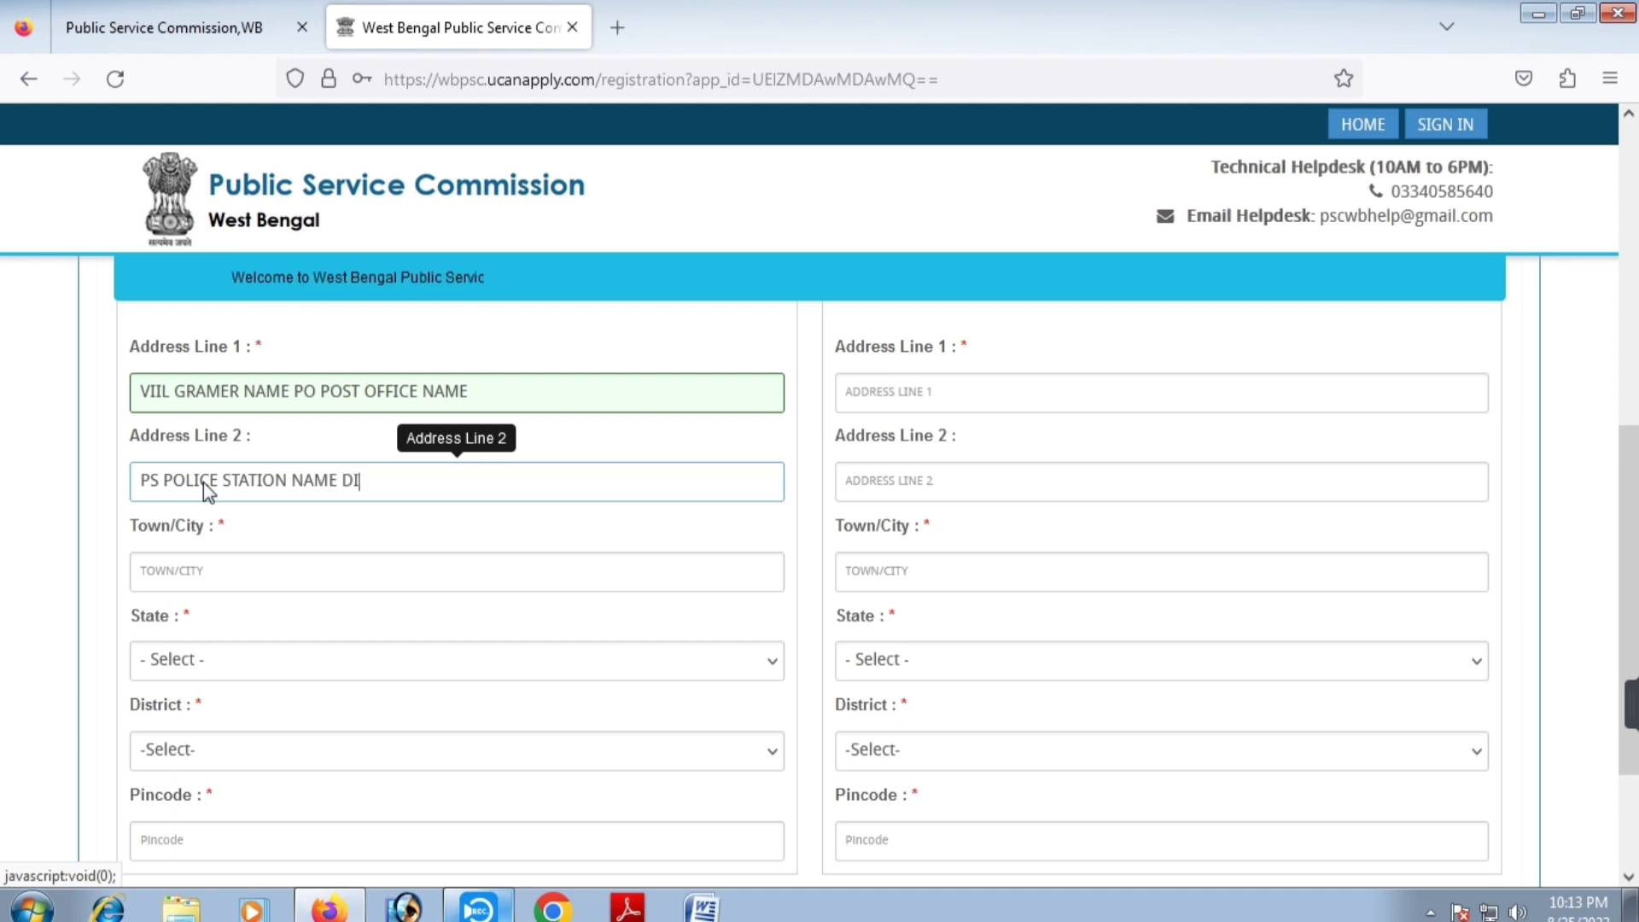
type("ST")
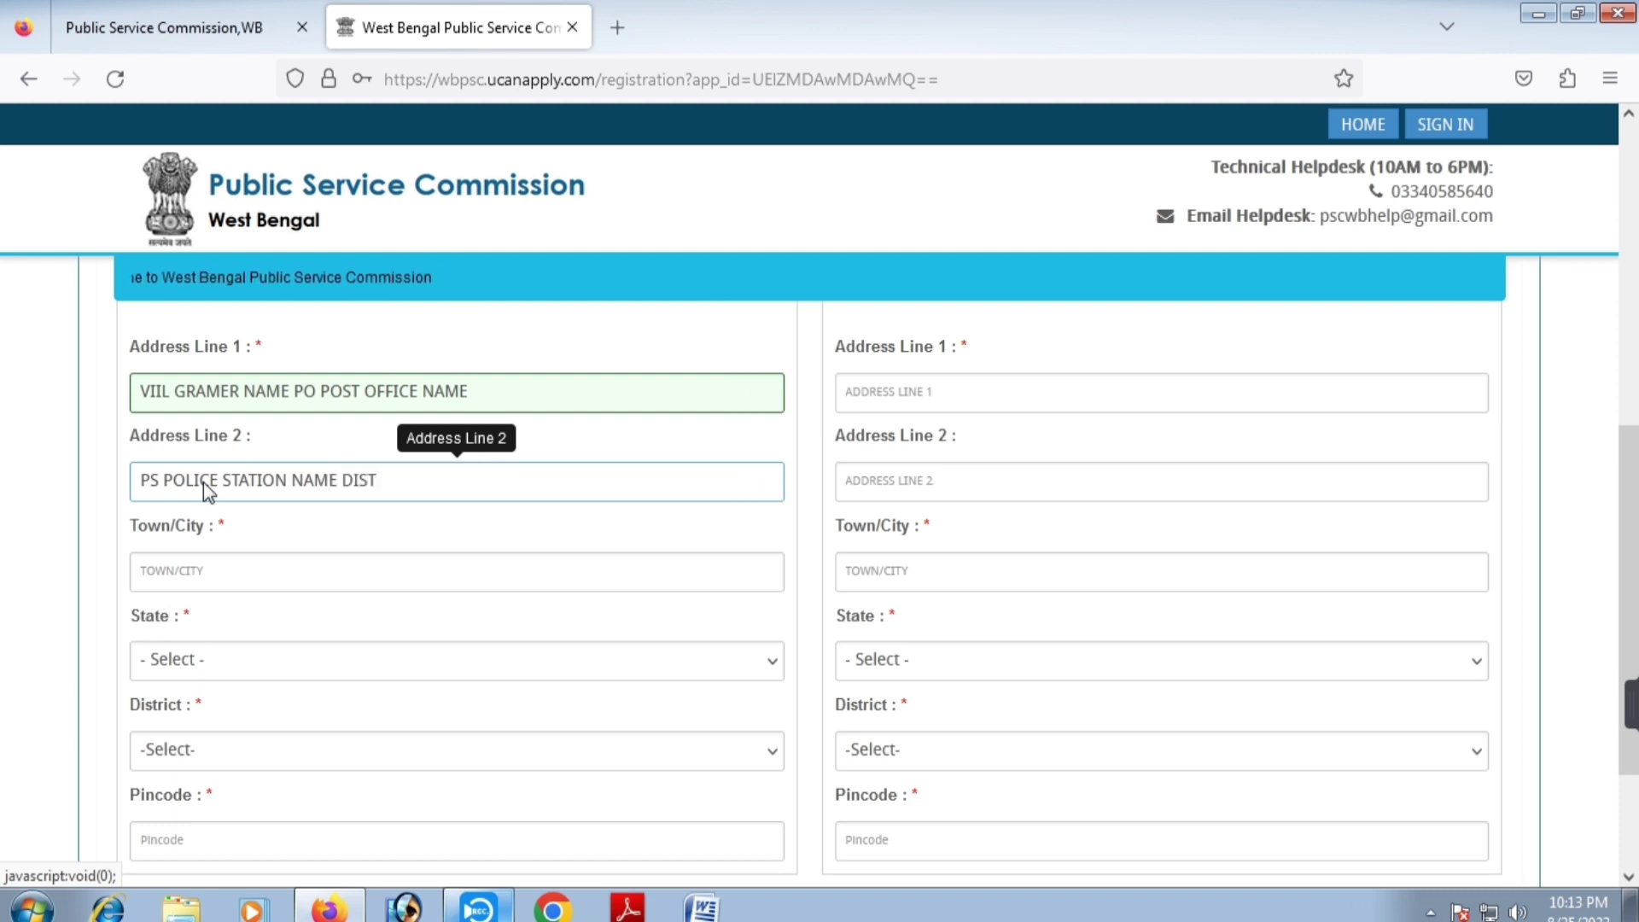
type(" DISTRICT NAME")
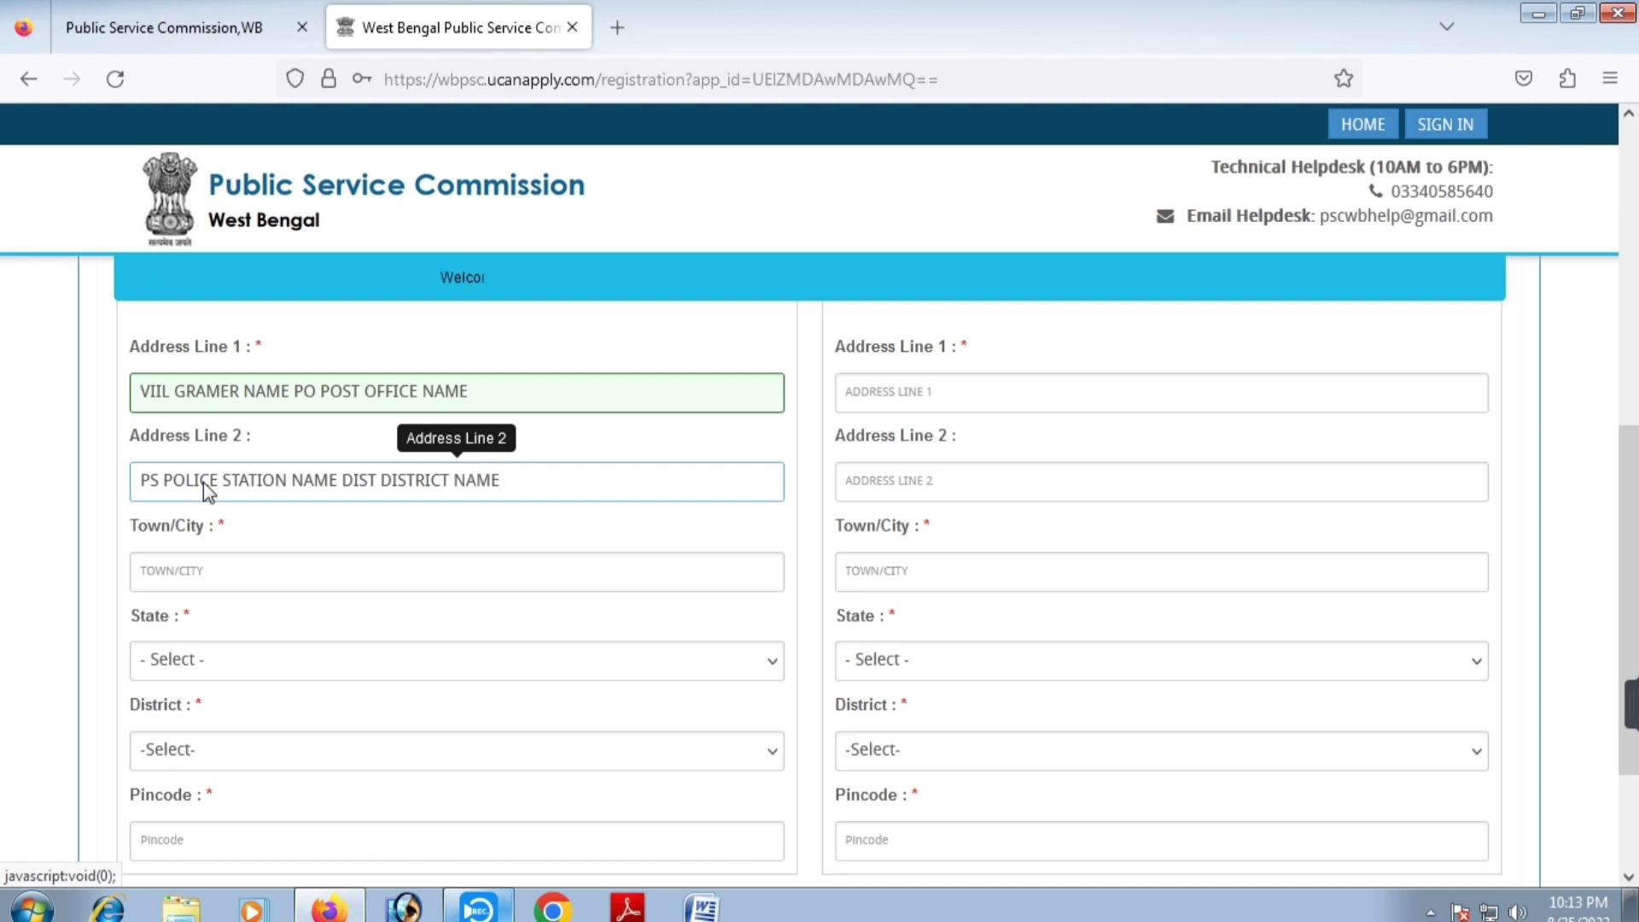
Set town MURSHIDABAD, state West Bengal, district Murshidabad and pincode 742202.
left_click(244, 577)
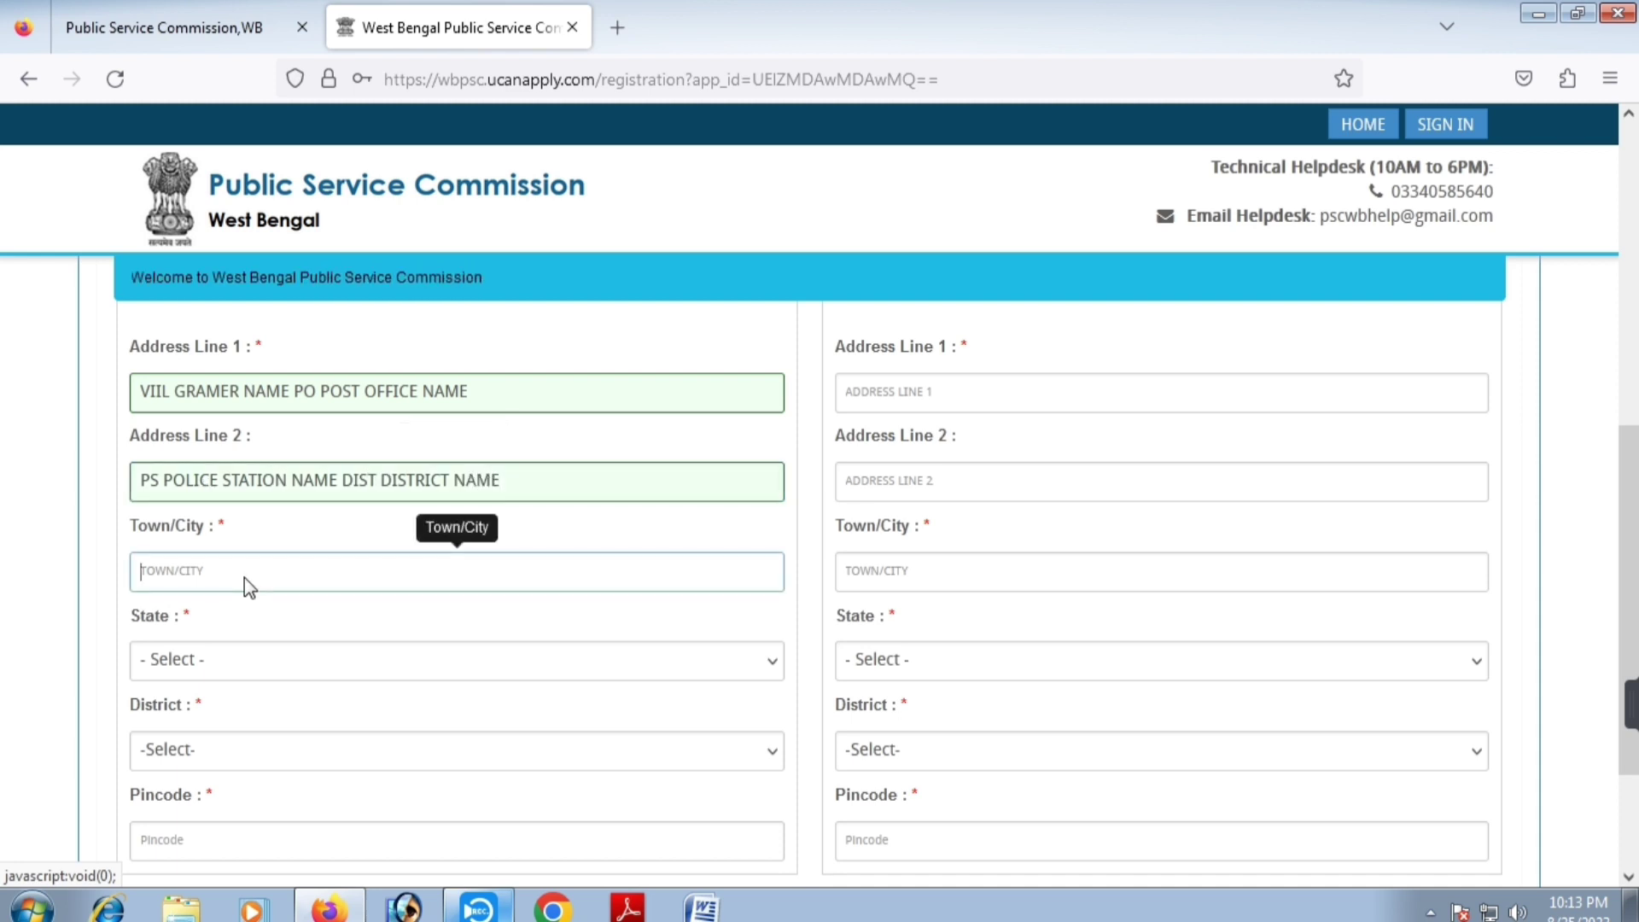
type("MURSHIDABAD")
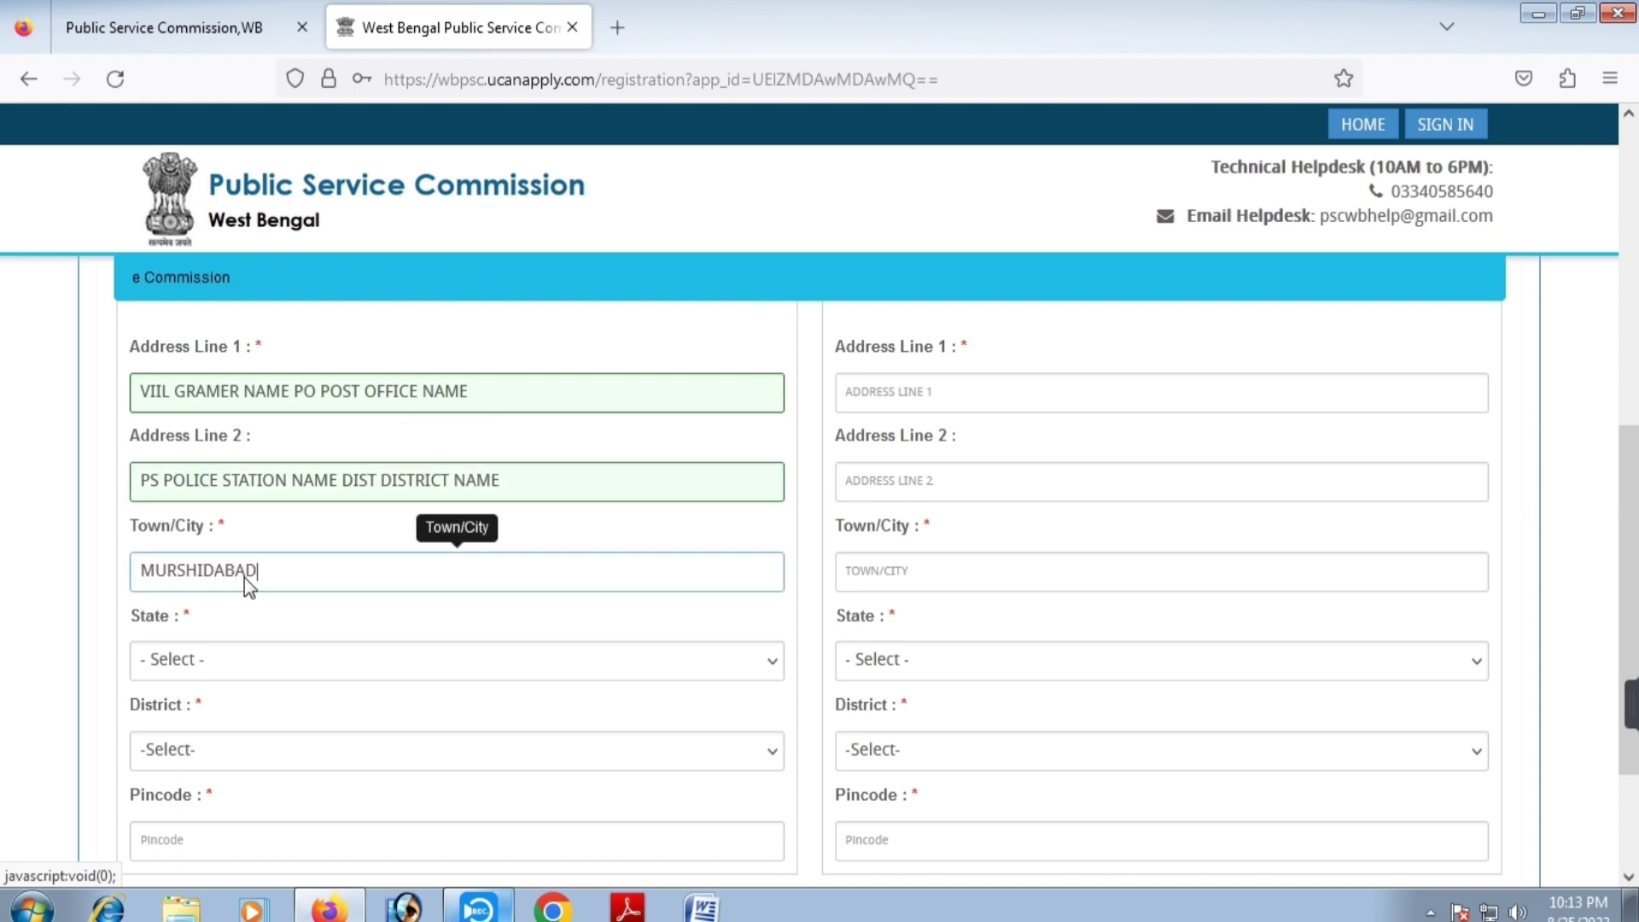
left_click(253, 663)
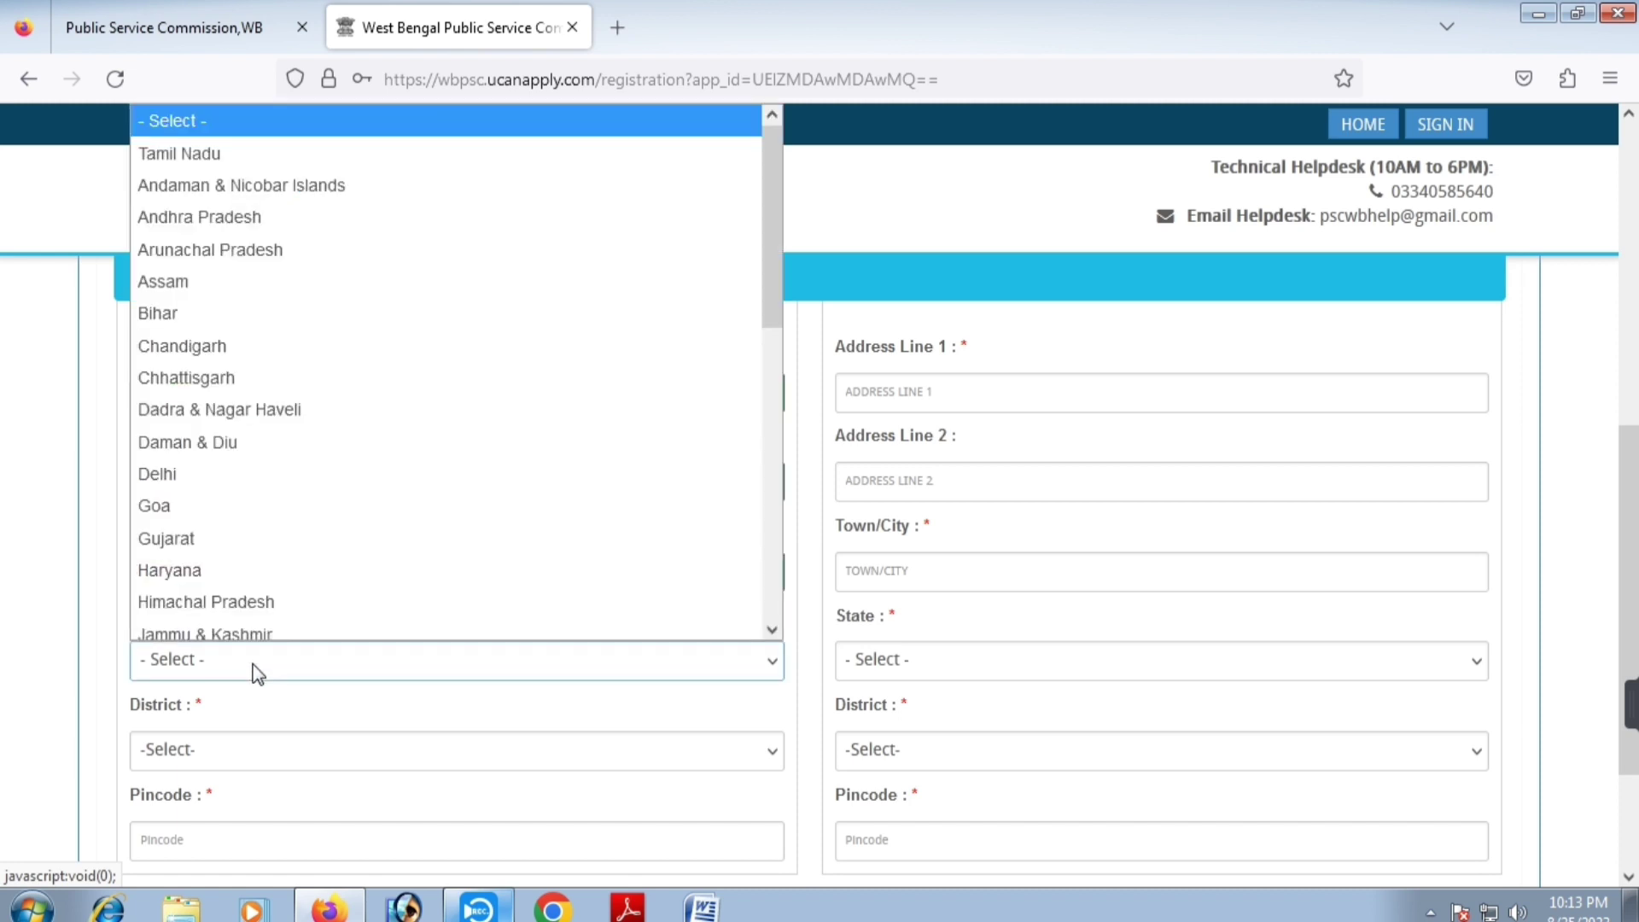
scroll(299, 549, "down", 5)
left_click(248, 593)
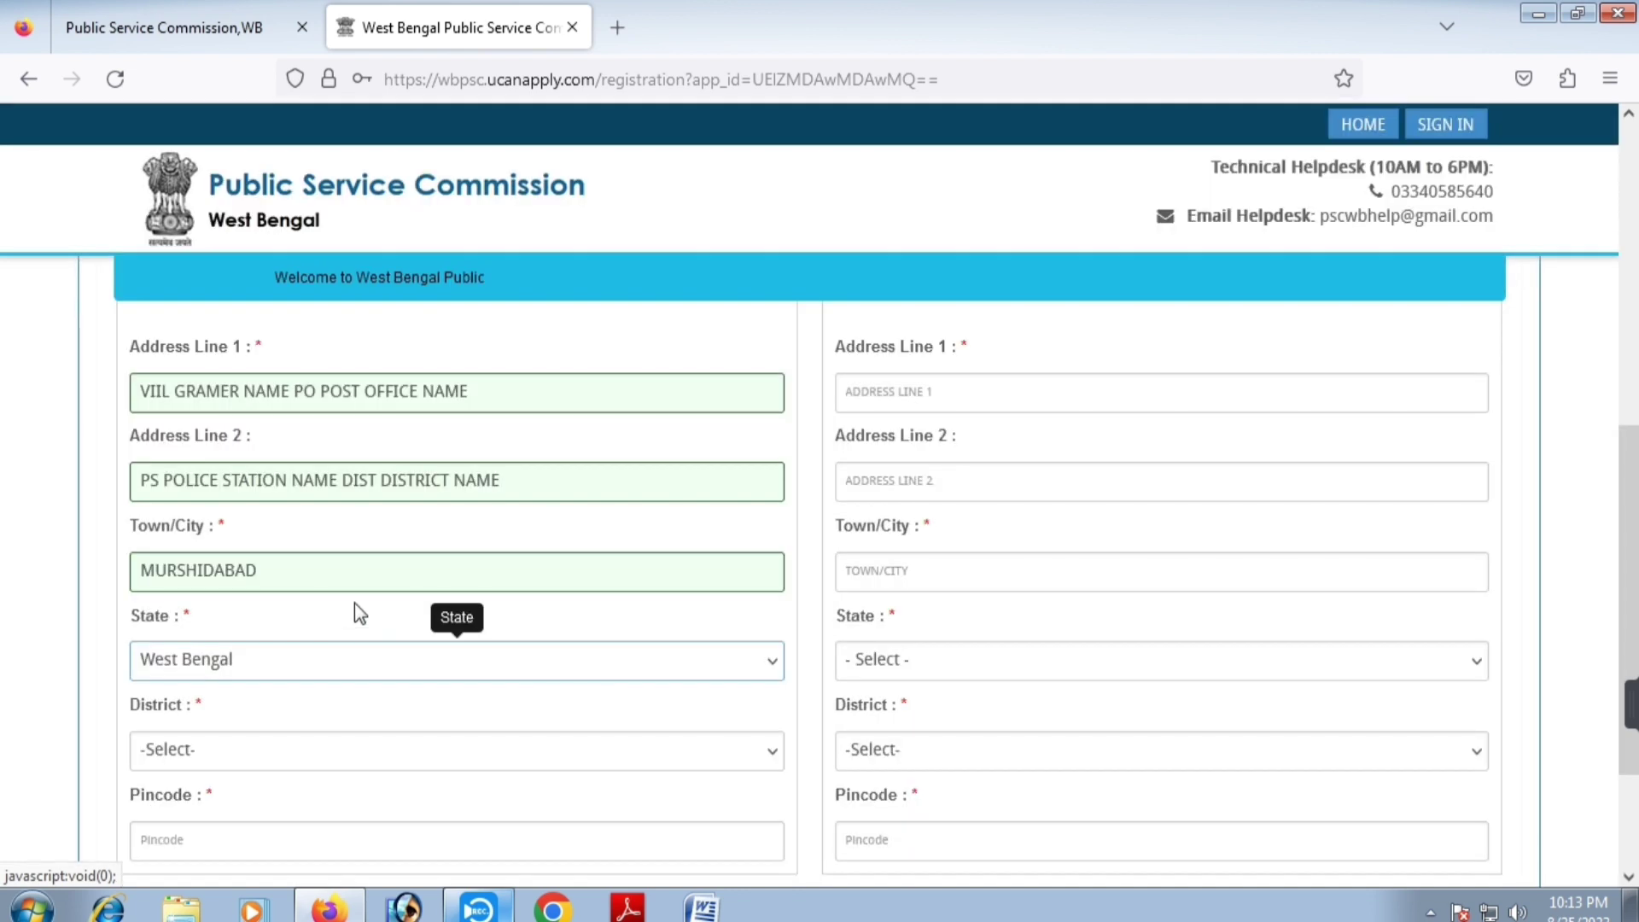
scroll(356, 611, "down", 2)
left_click(203, 565)
scroll(229, 496, "down", 3)
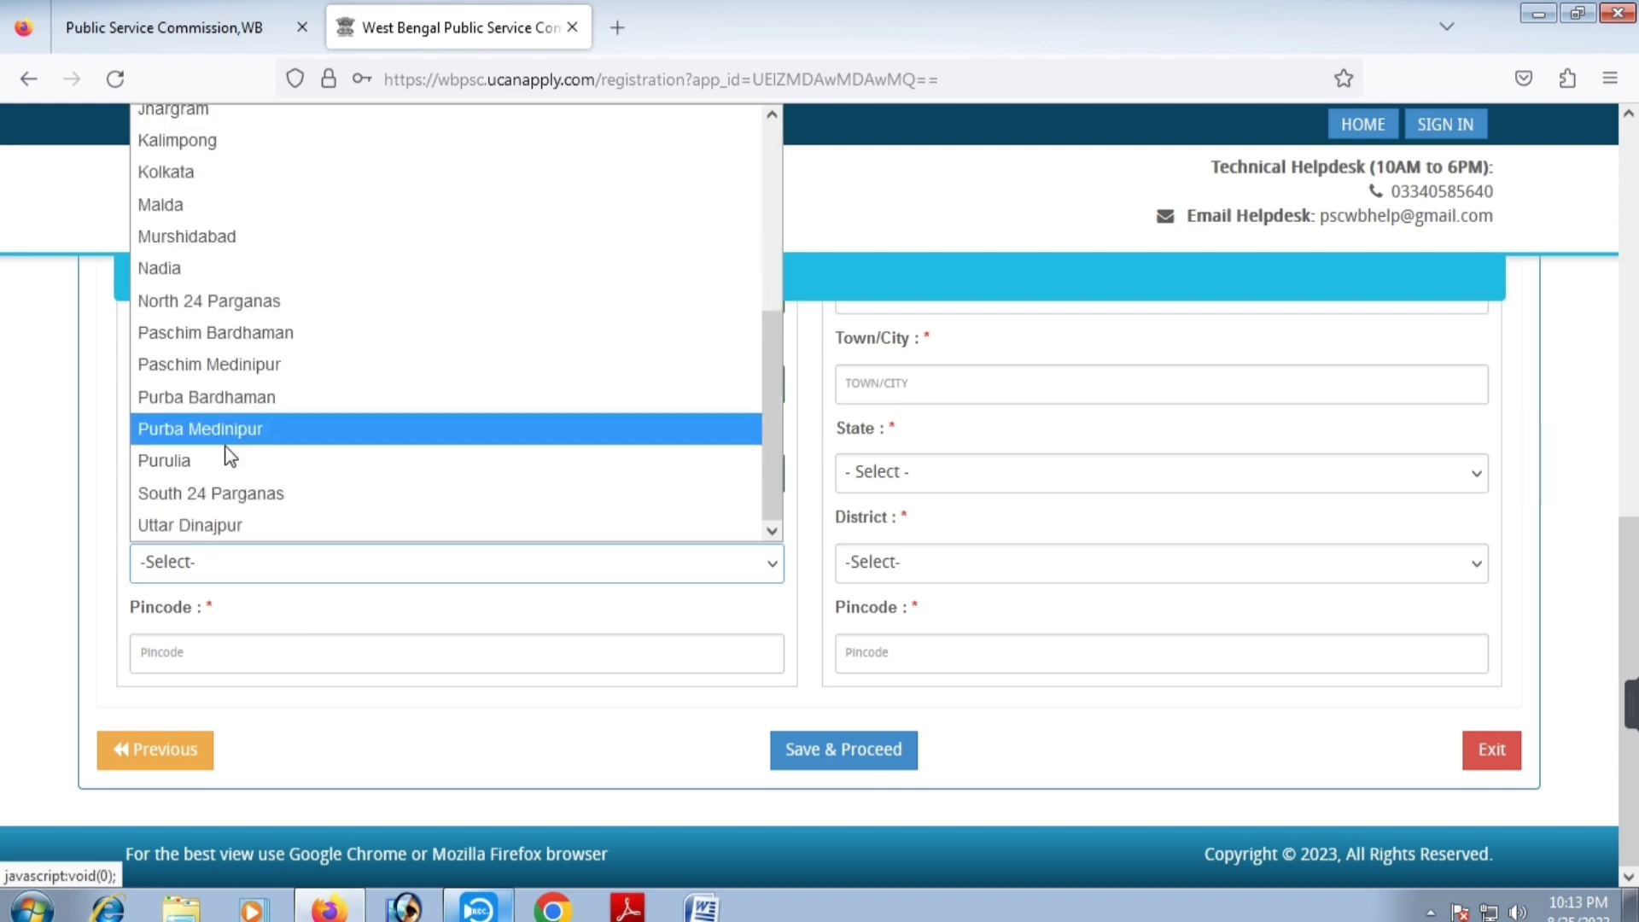
left_click(222, 237)
left_click(223, 652)
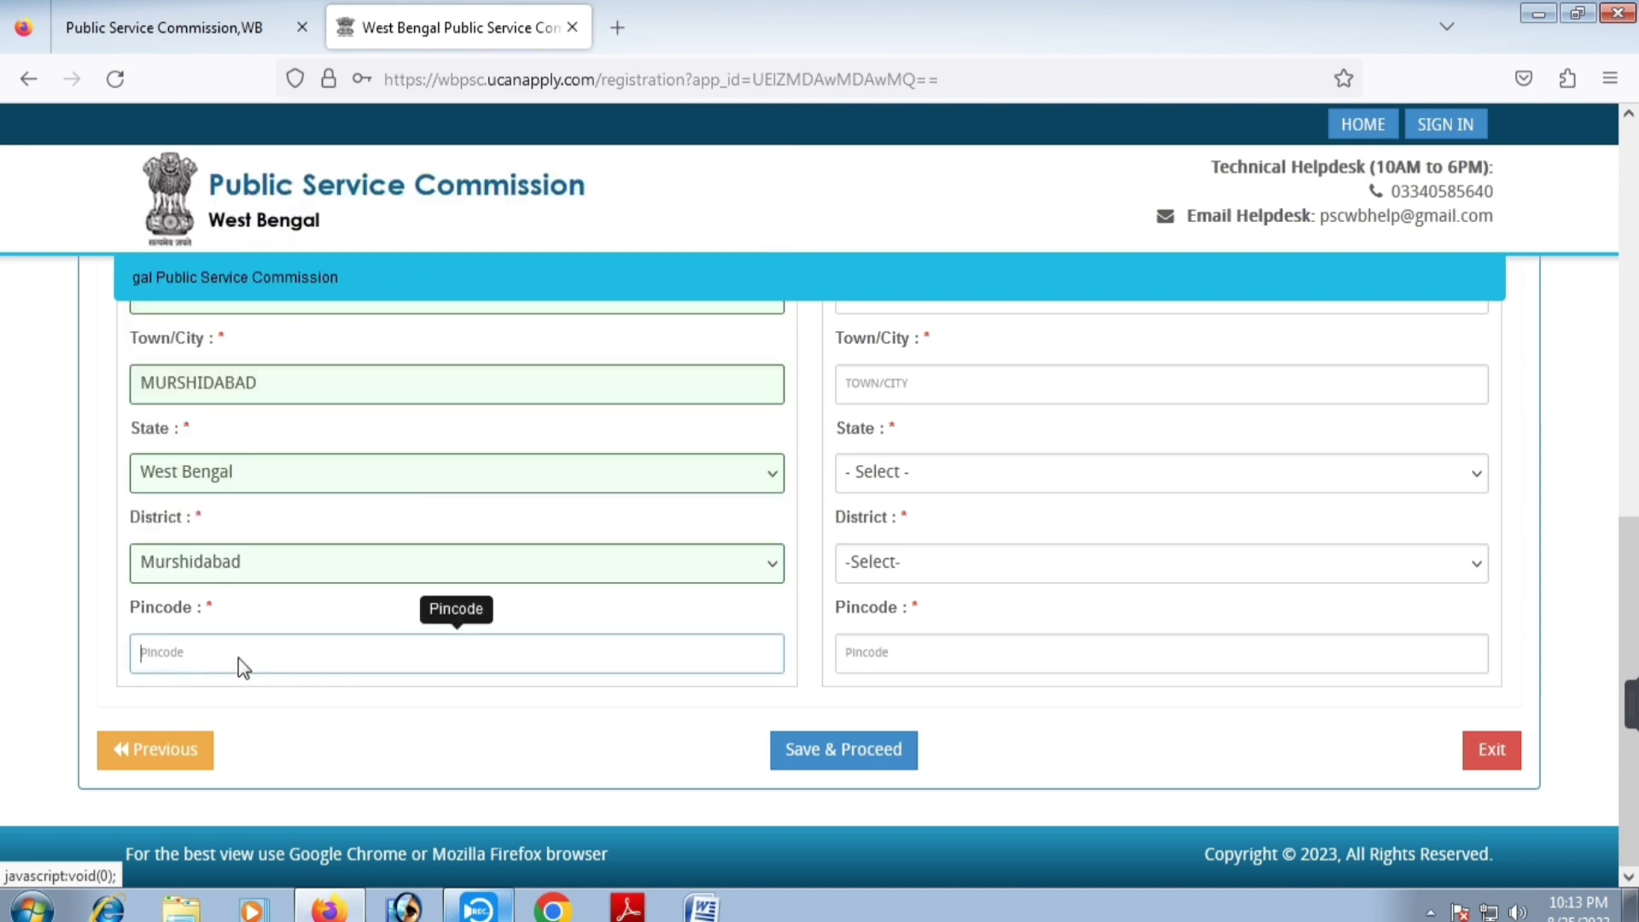
type("742202")
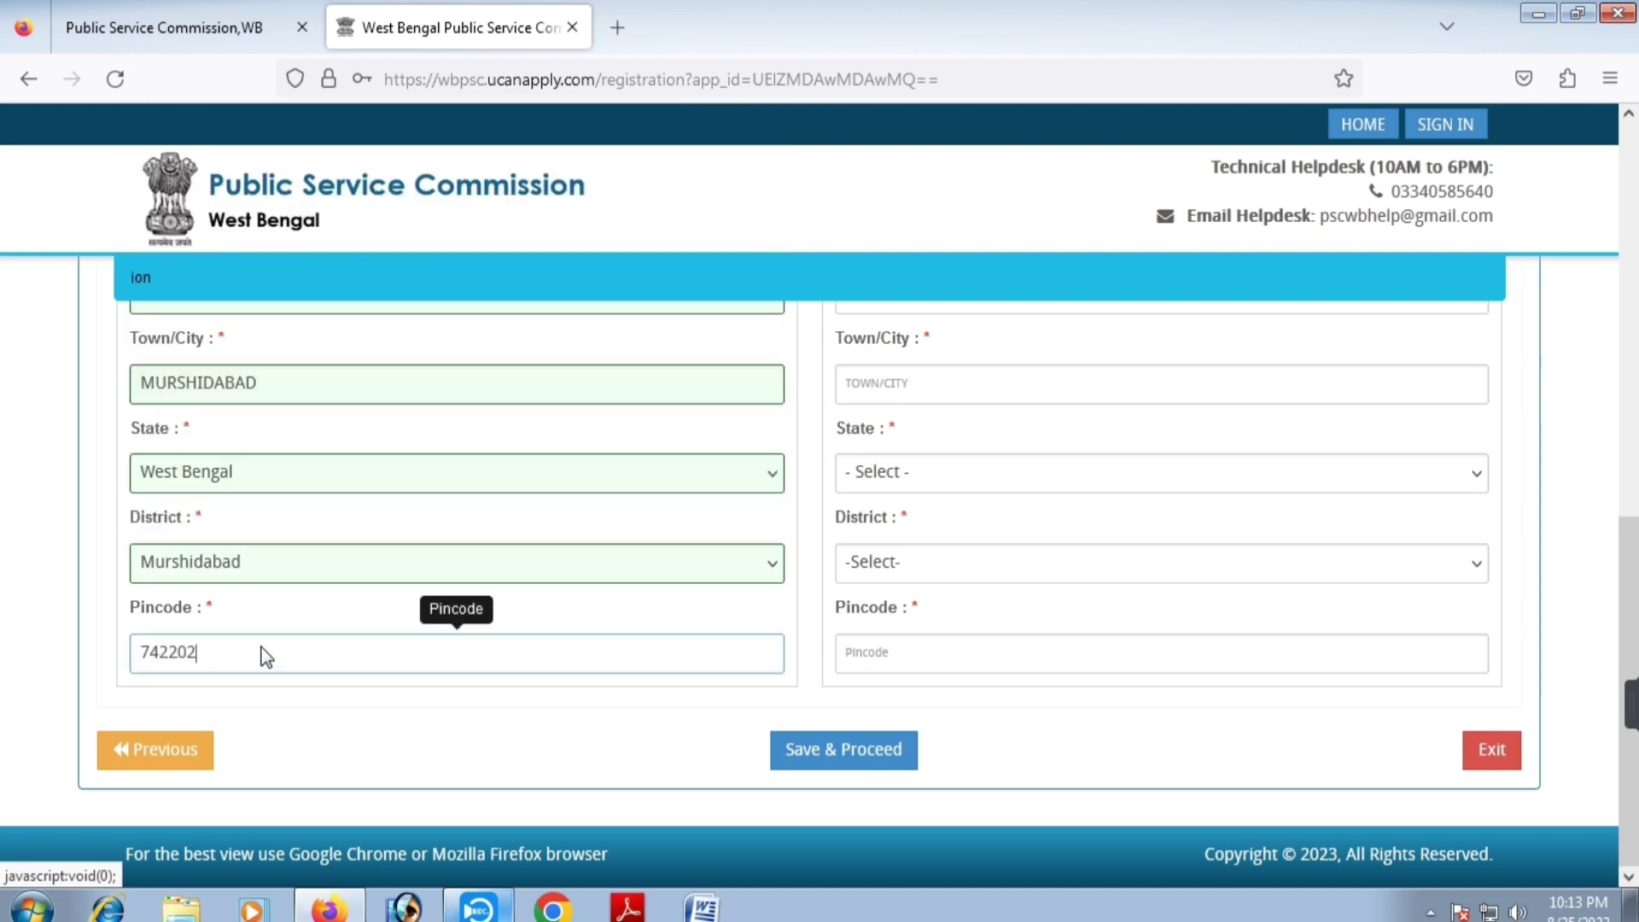
left_click(344, 743)
Make the permanent address the same as correspondence and save the address details.
scroll(791, 629, "up", 6)
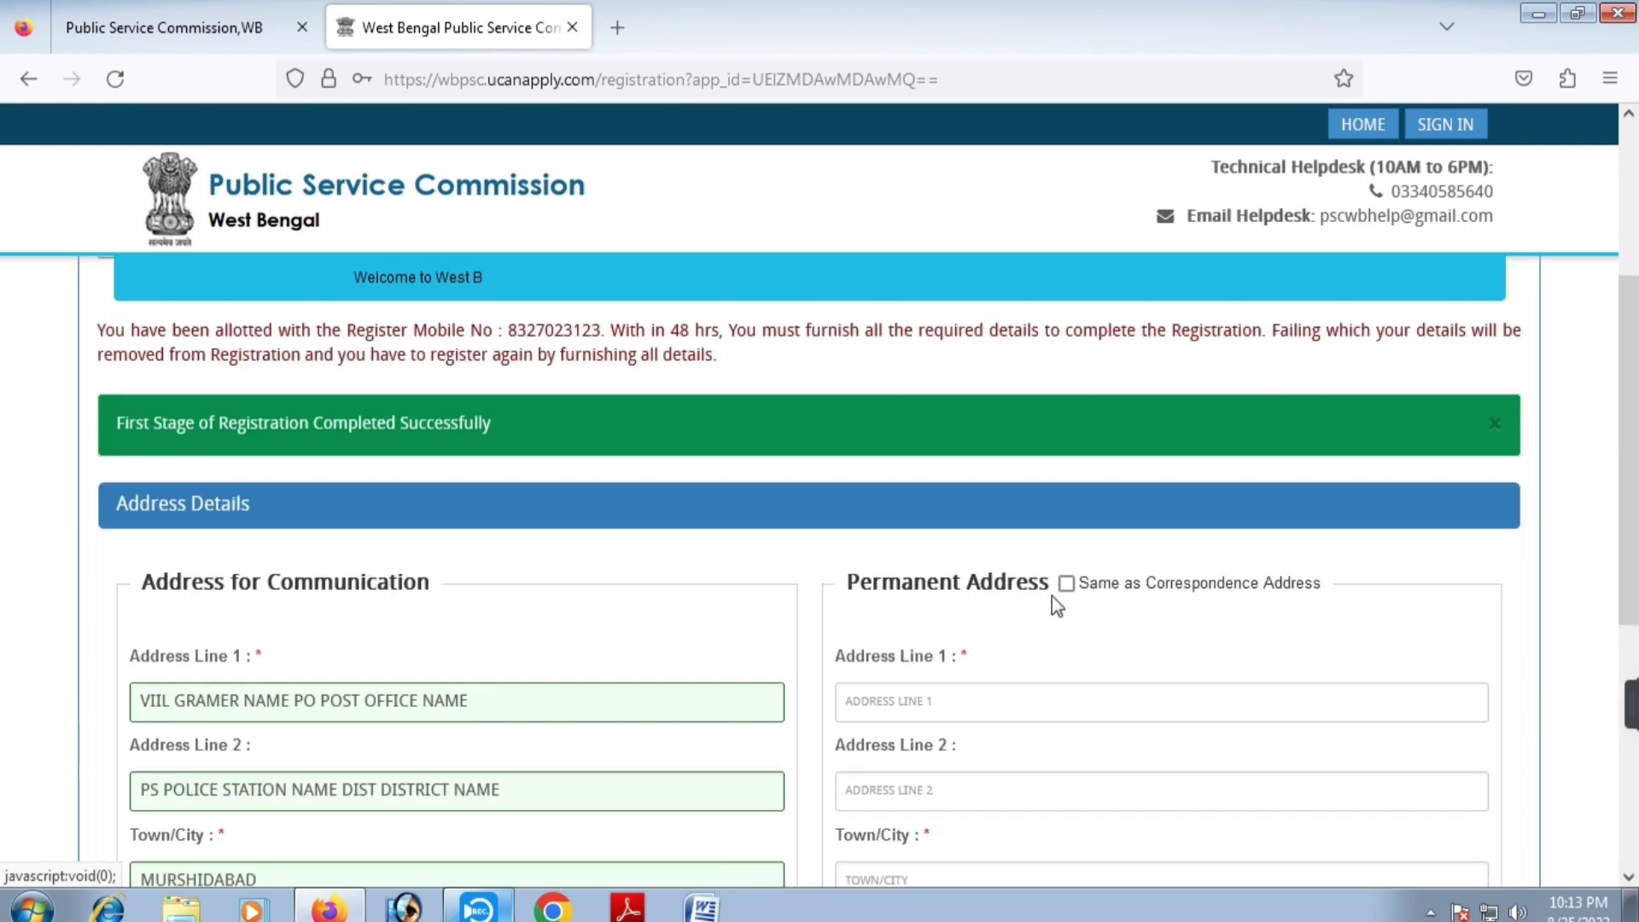
left_click(1067, 583)
scroll(871, 677, "down", 5)
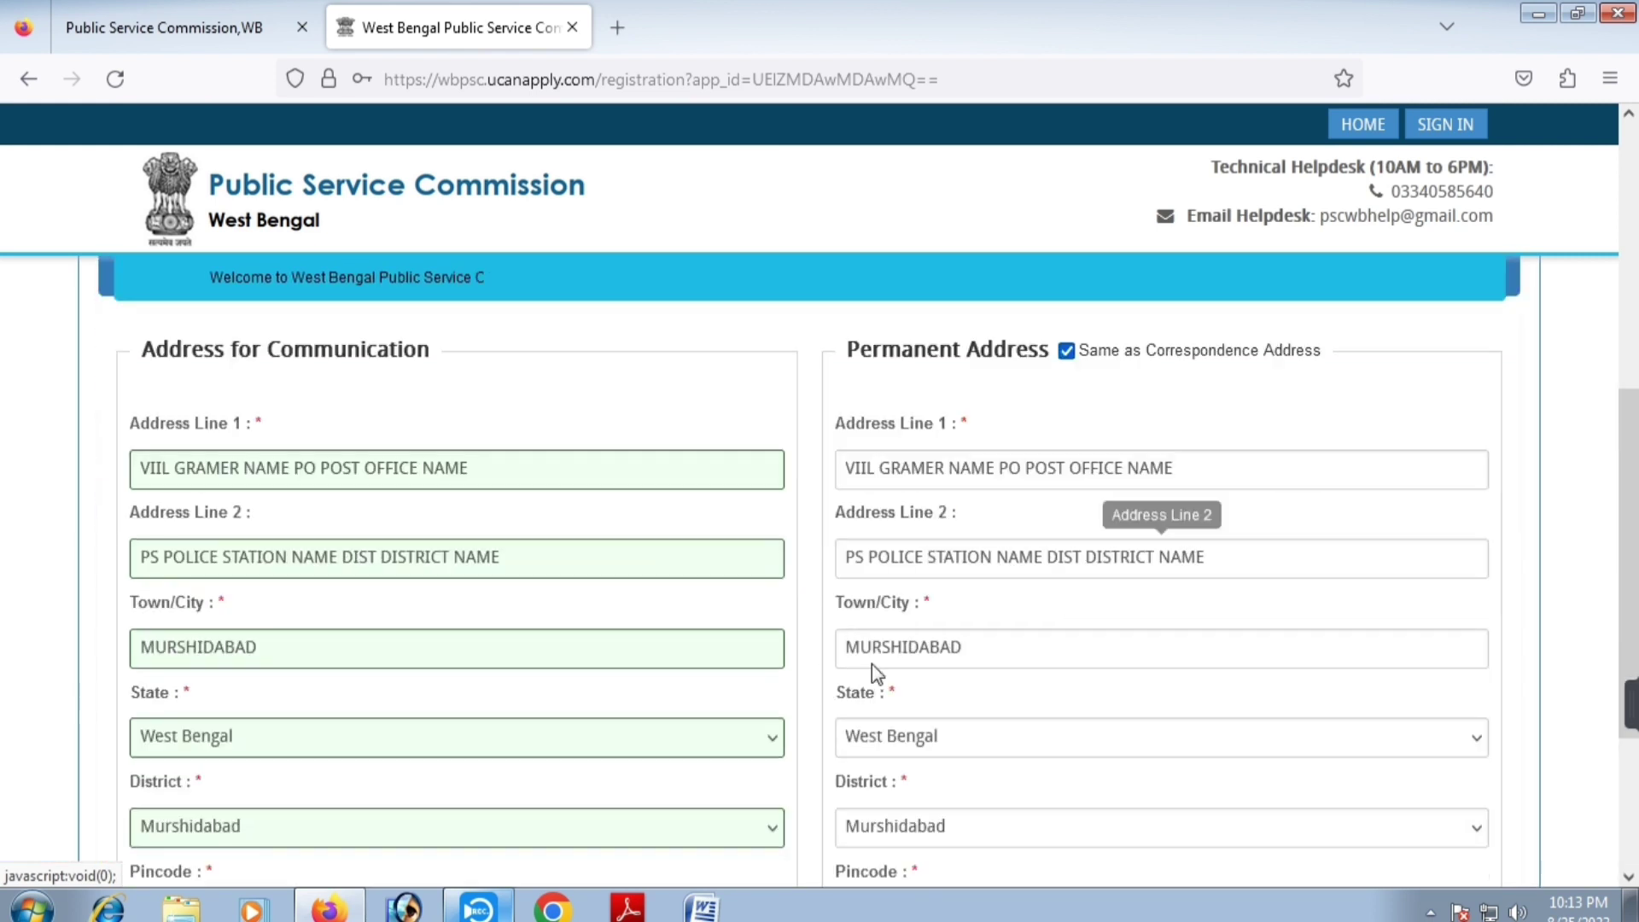
left_click(871, 764)
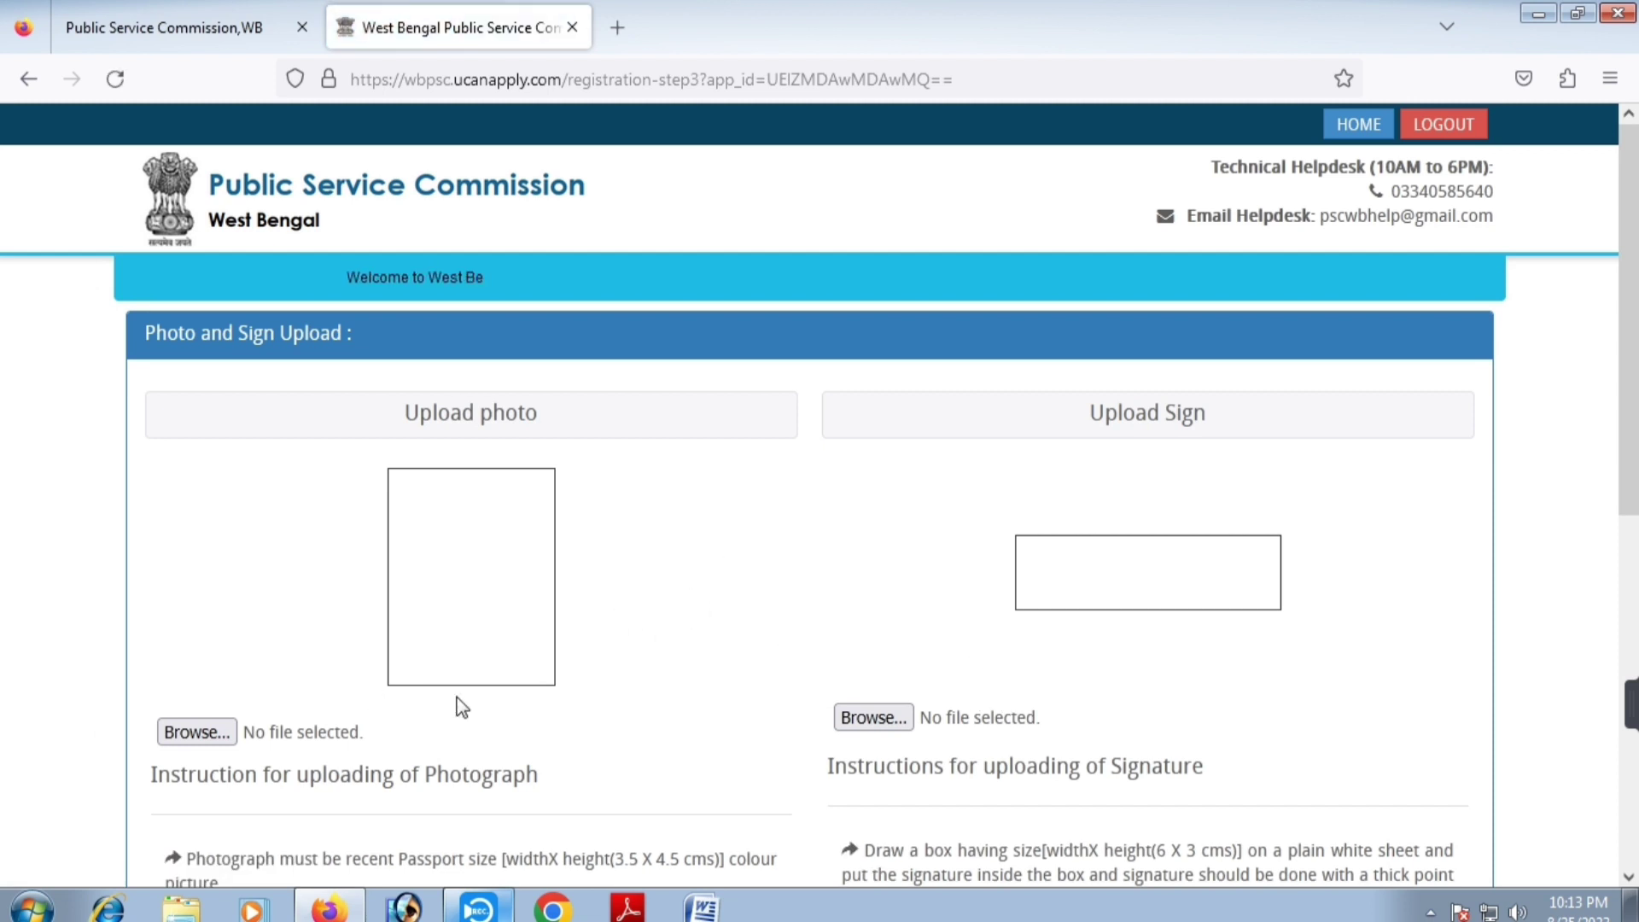
Scroll through and review the photo and signature upload instructions.
scroll(461, 704, "down", 2)
scroll(526, 649, "down", 2)
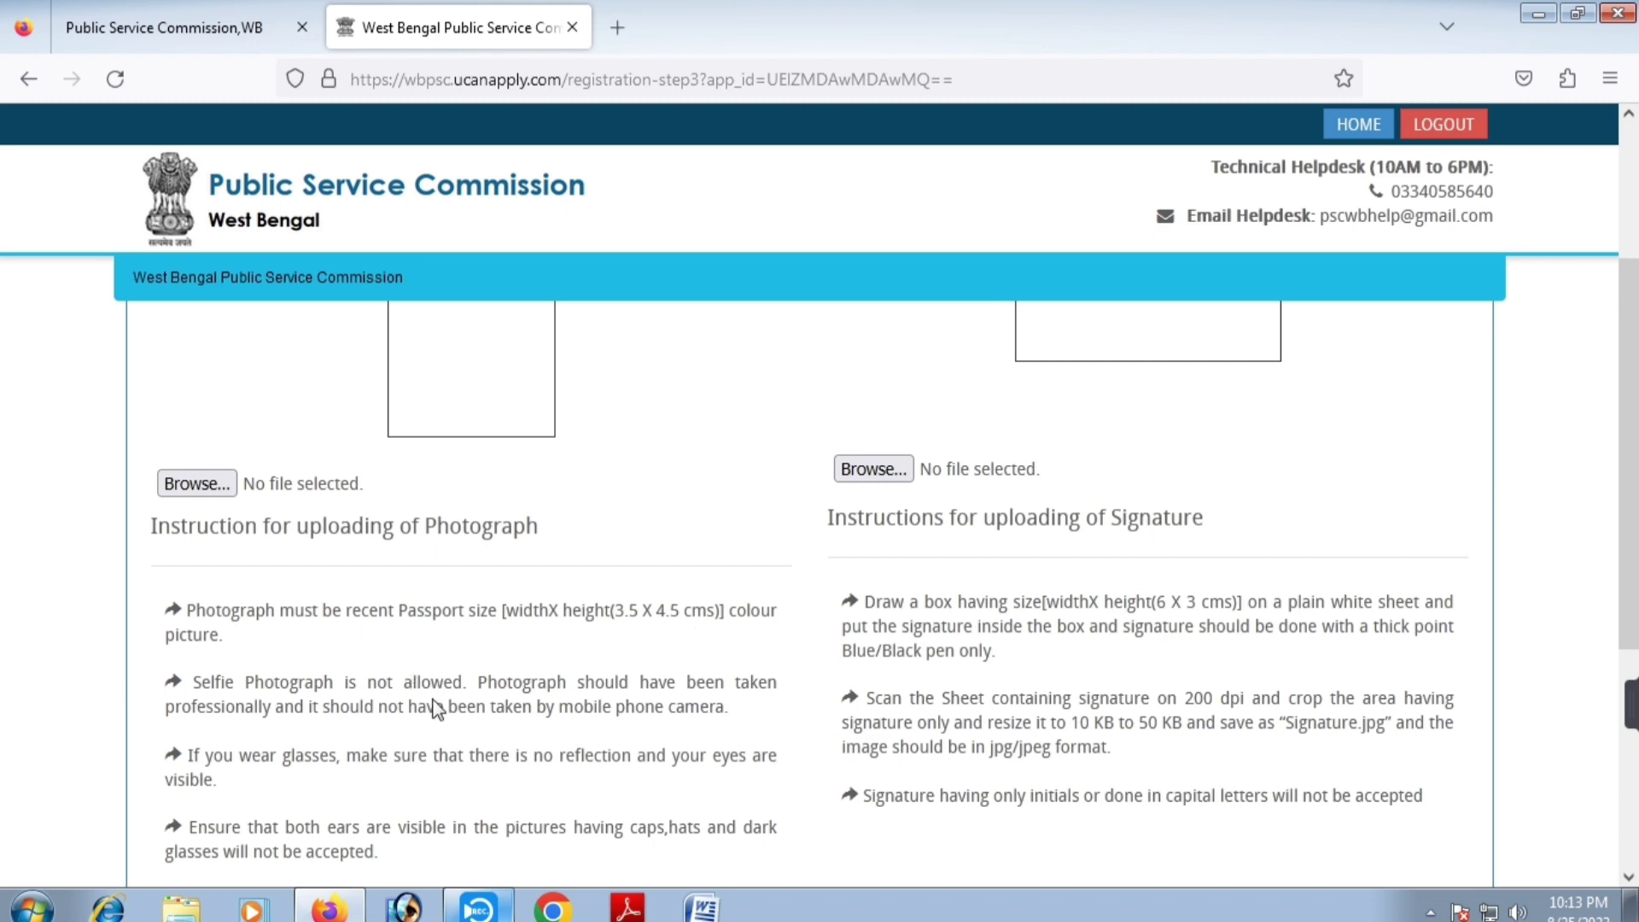
scroll(629, 683, "down", 3)
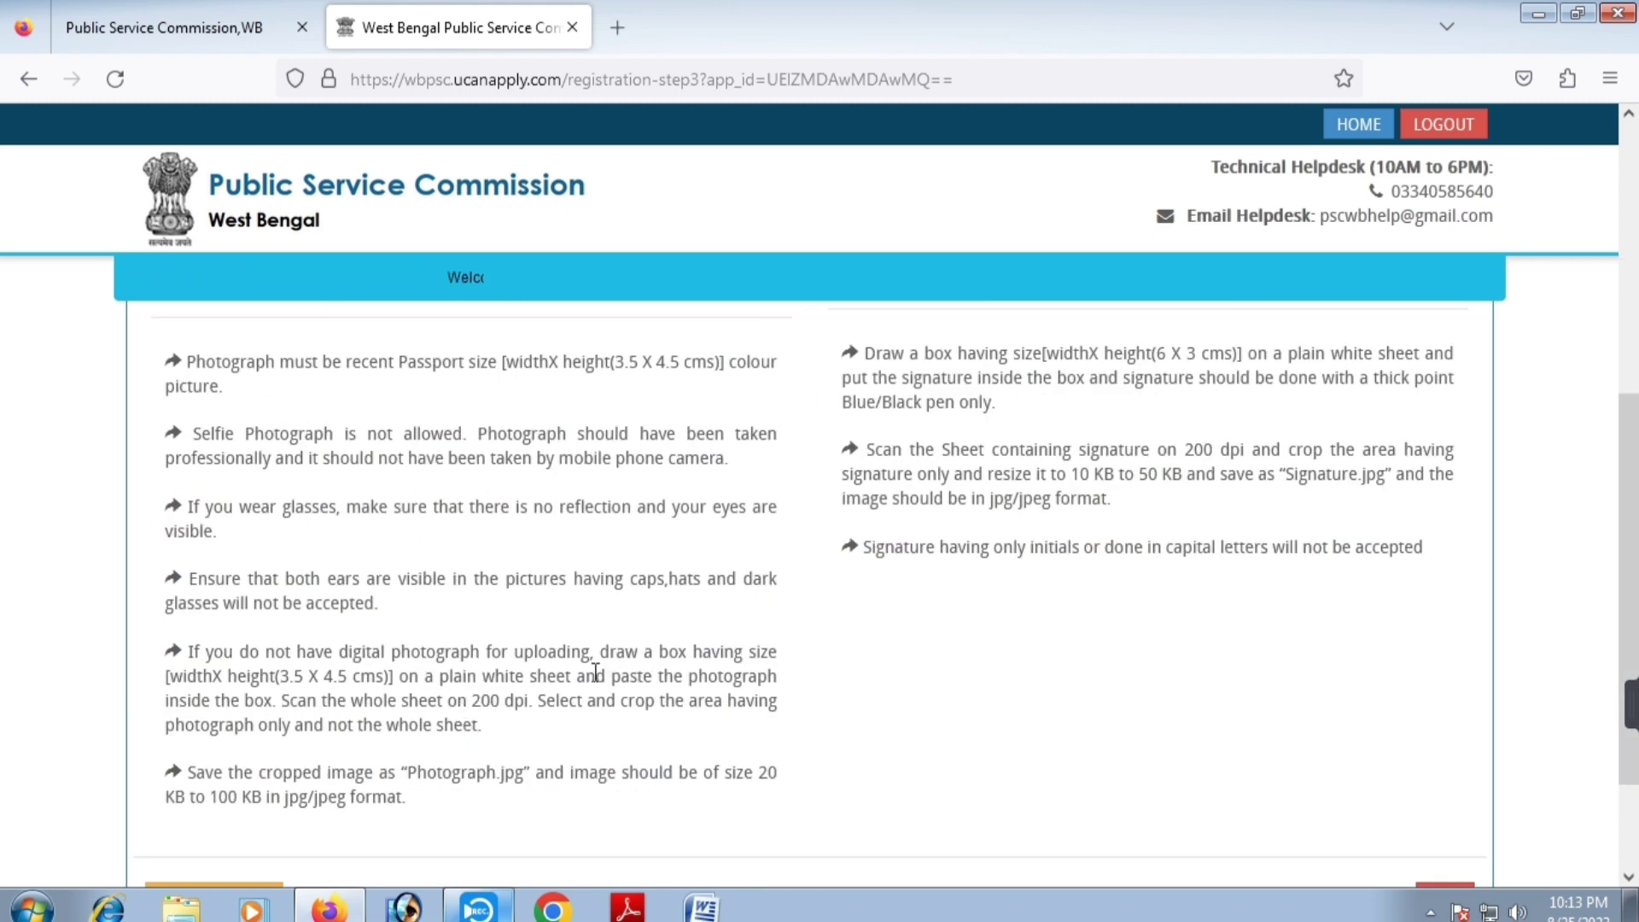
scroll(595, 673, "up", 4)
scroll(596, 677, "down", 8)
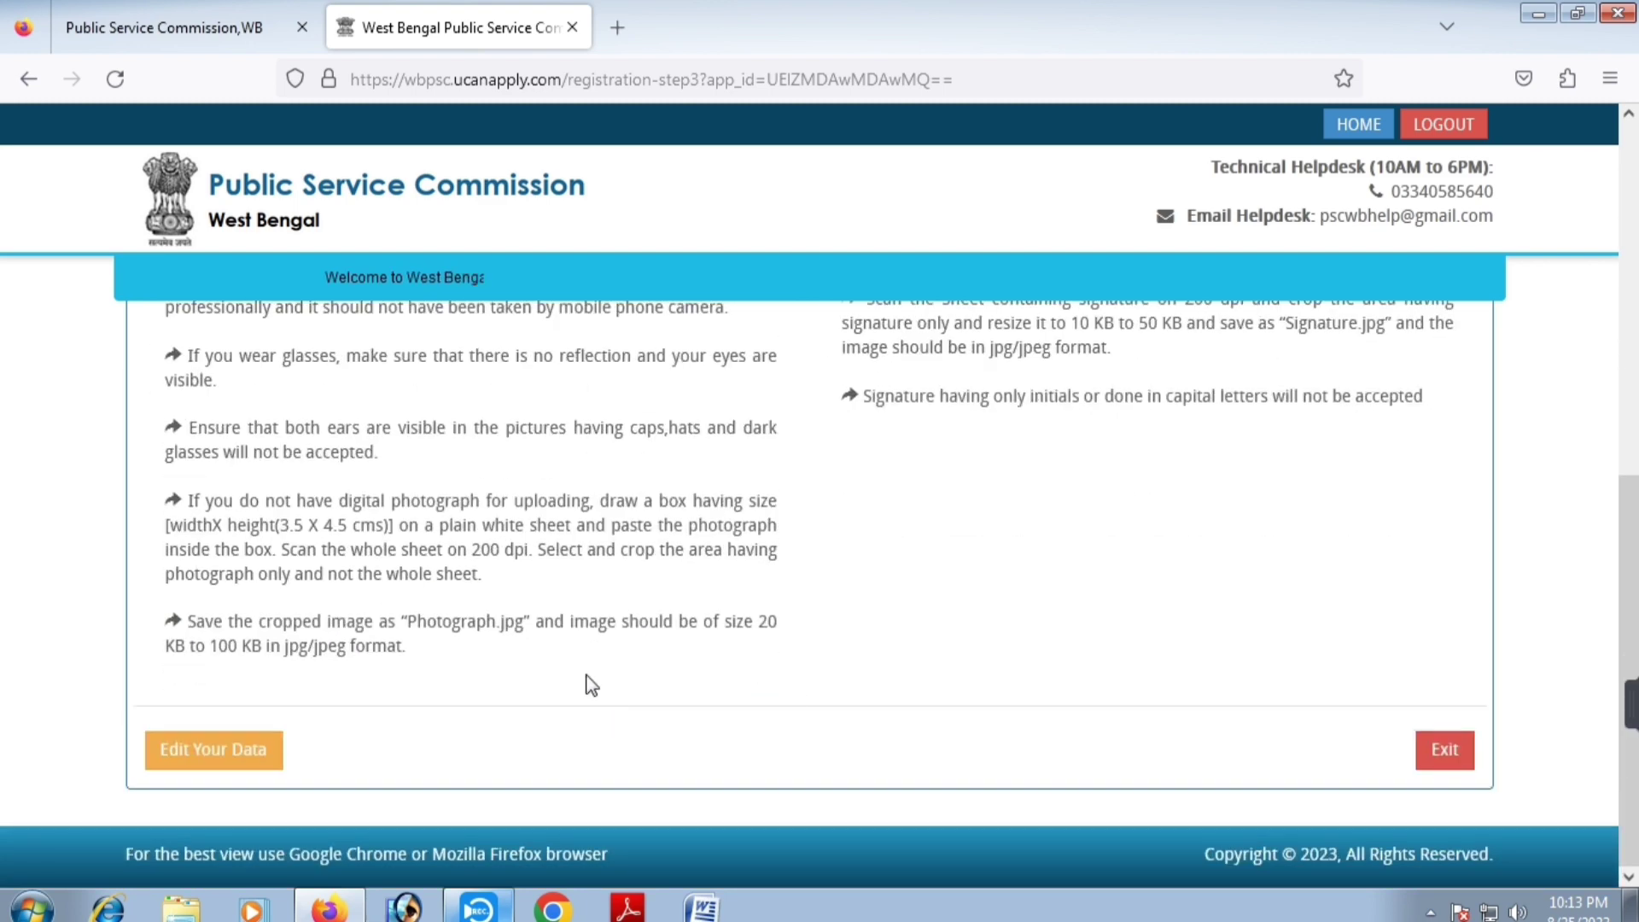
scroll(627, 602, "up", 4)
scroll(624, 593, "up", 3)
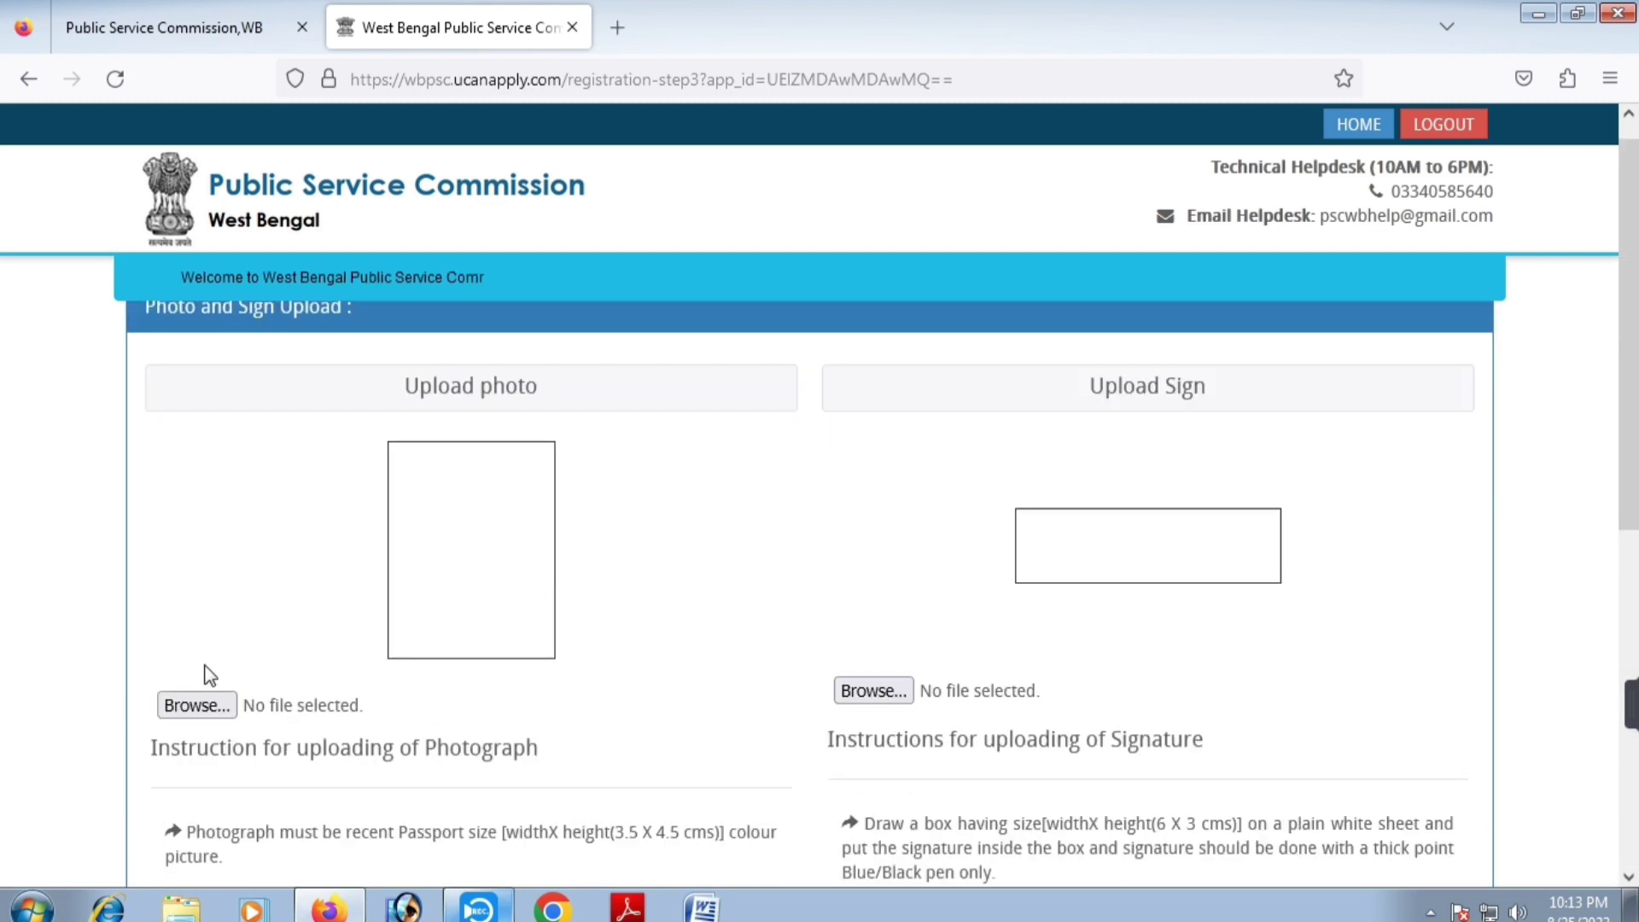
Open the photo file from the DOC folder in Adobe Photoshop via Upload photo's Browse.
left_click(193, 706)
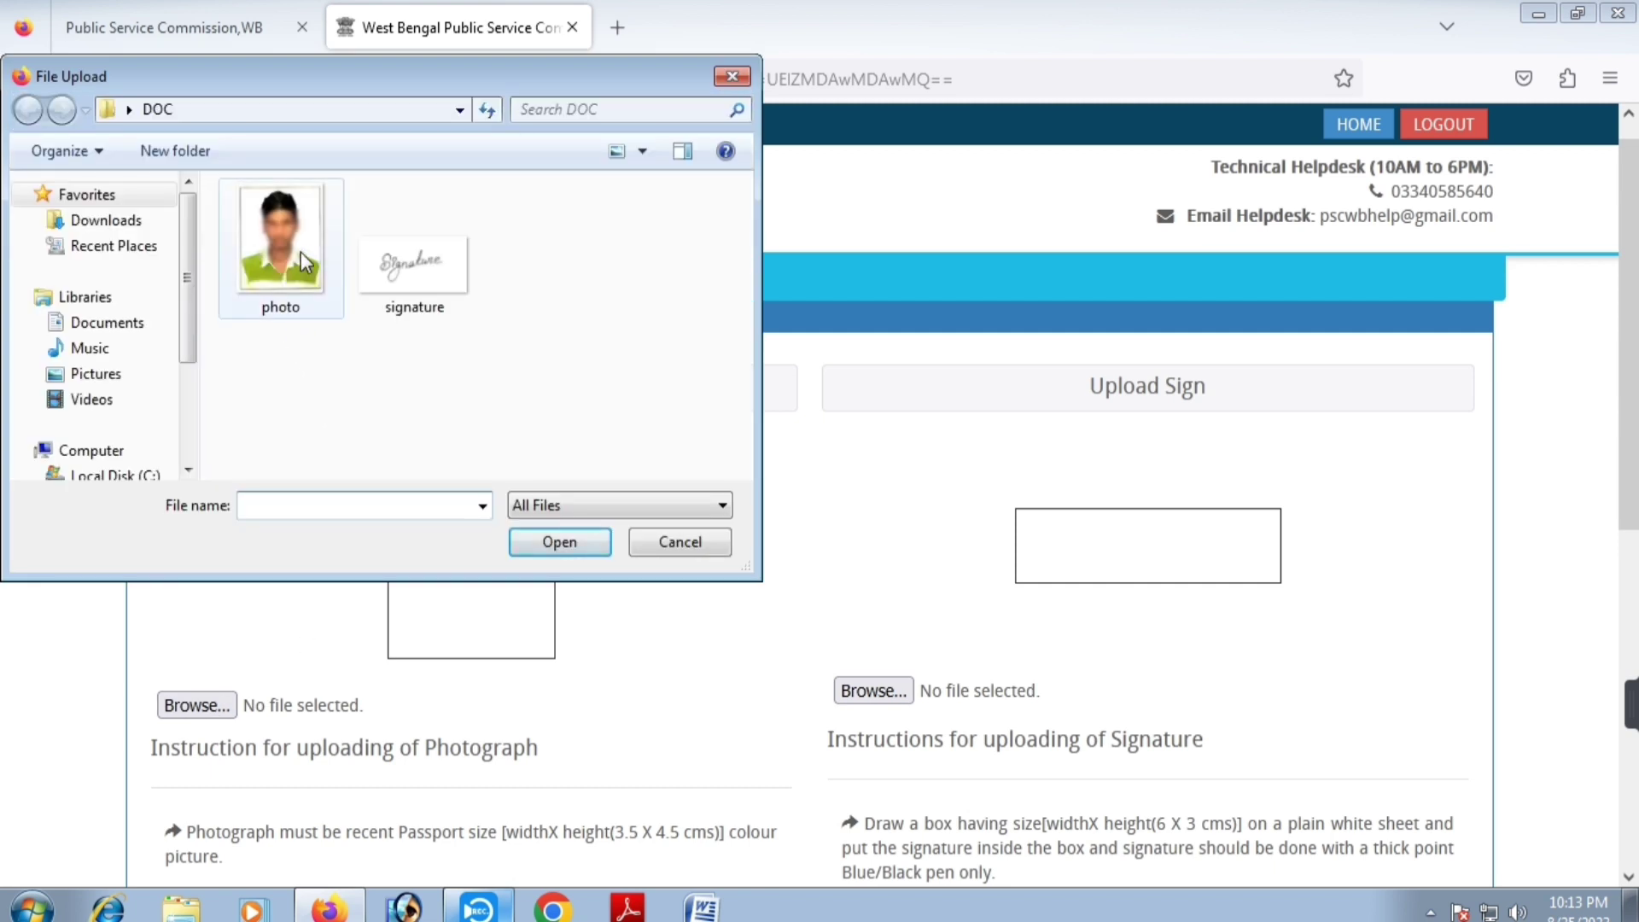
right_click(301, 253)
mouse_move(376, 478)
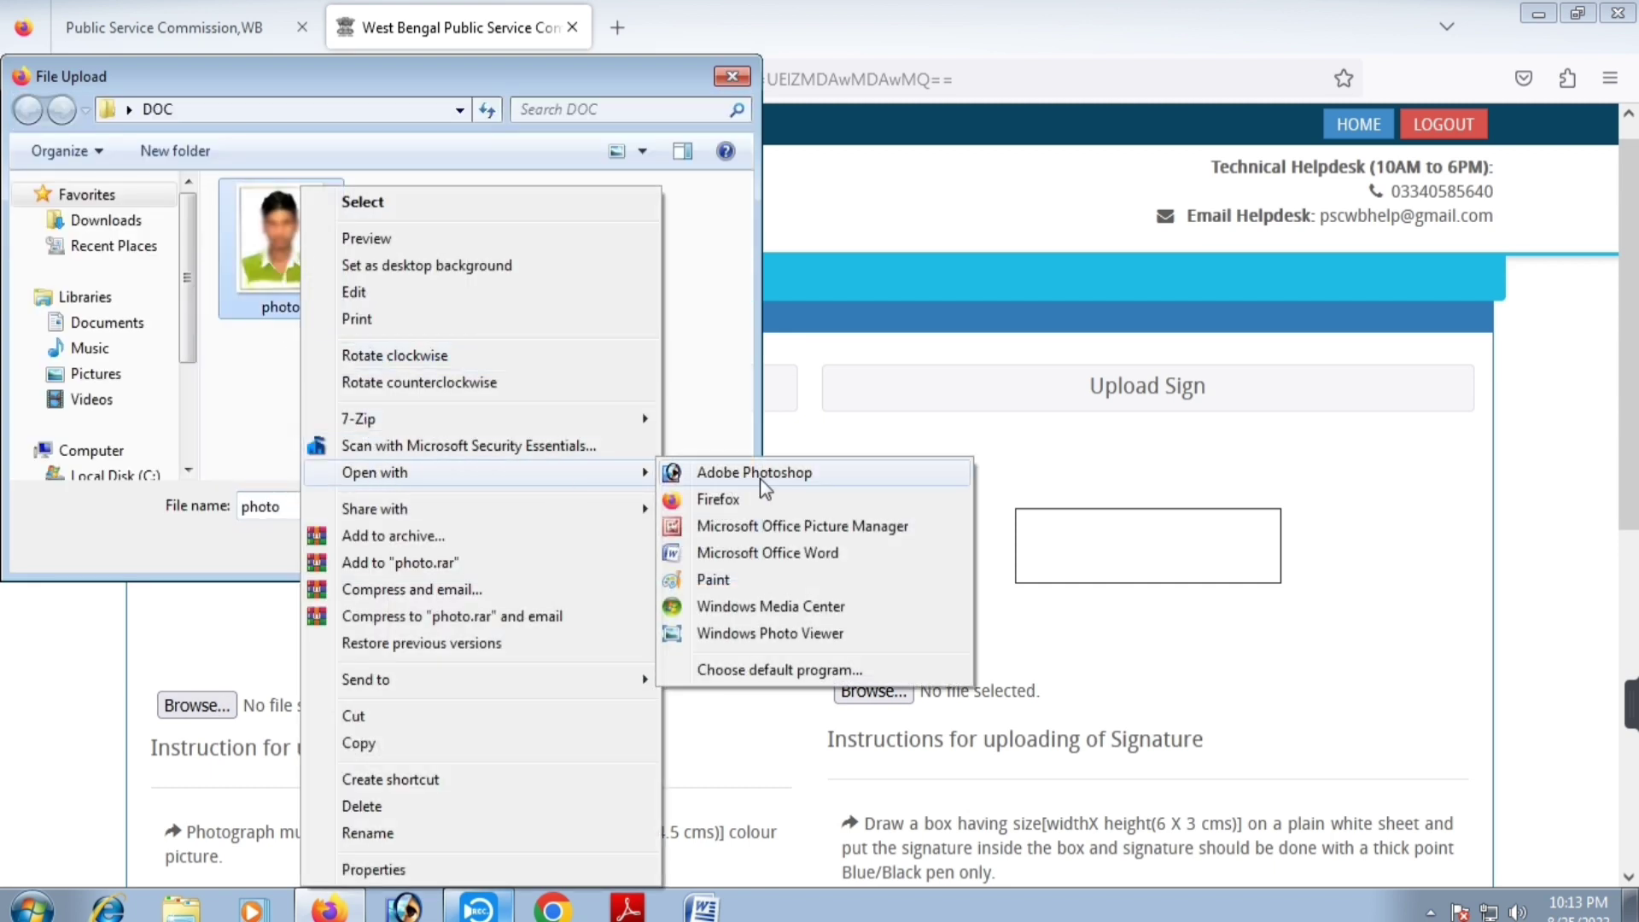
left_click(751, 472)
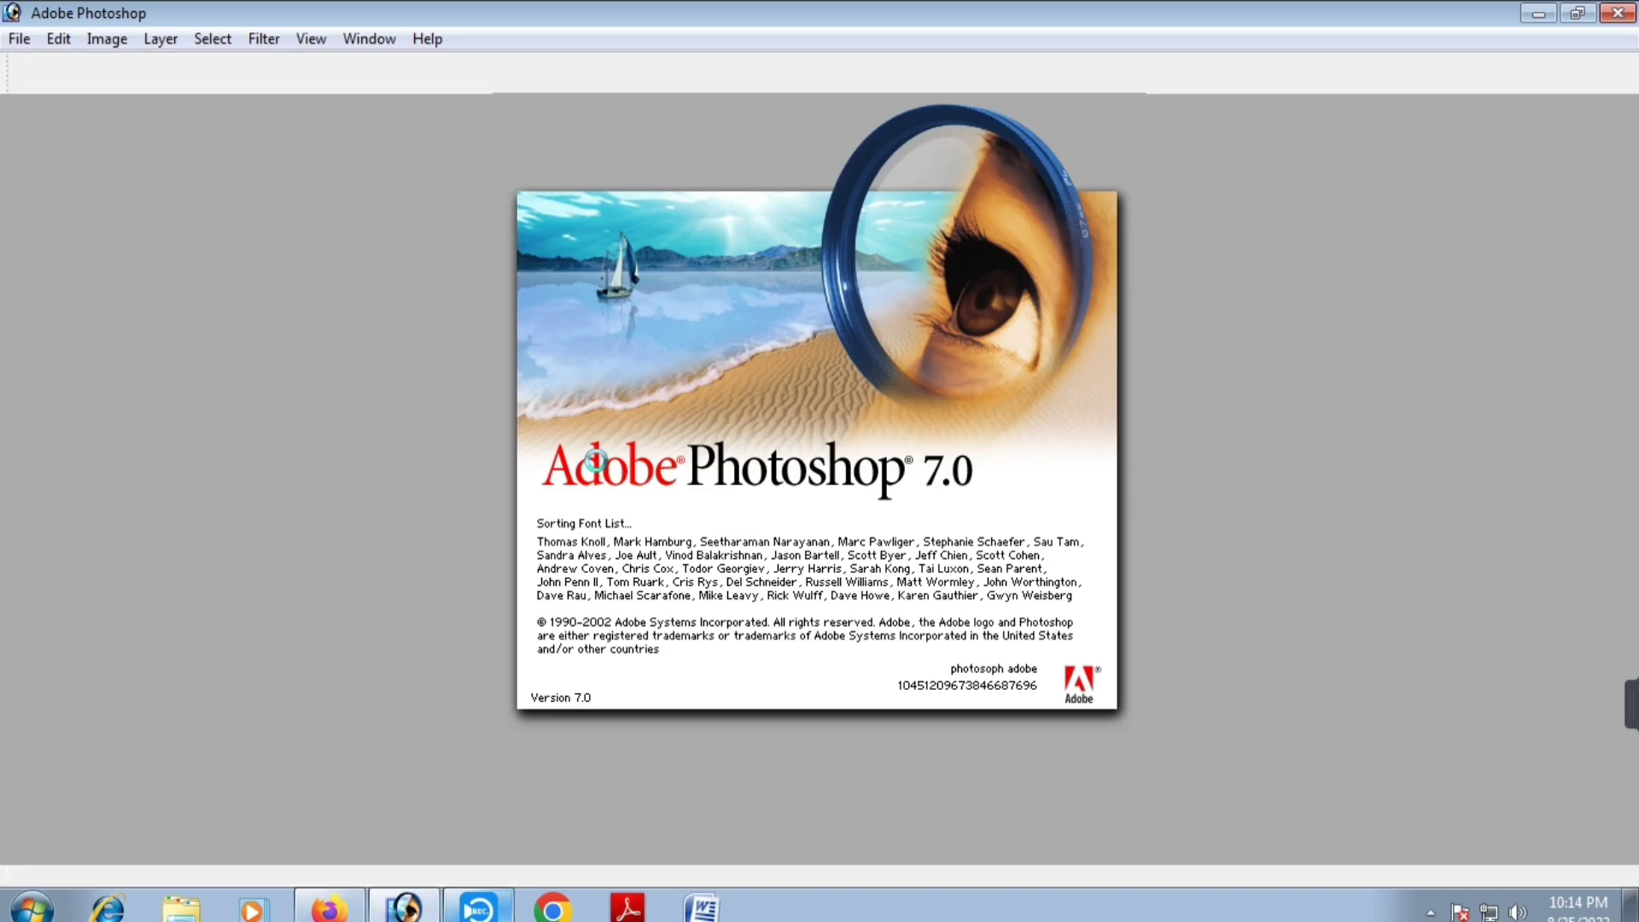
In Image Size, switch the width and height units to centimetres.
left_click(107, 39)
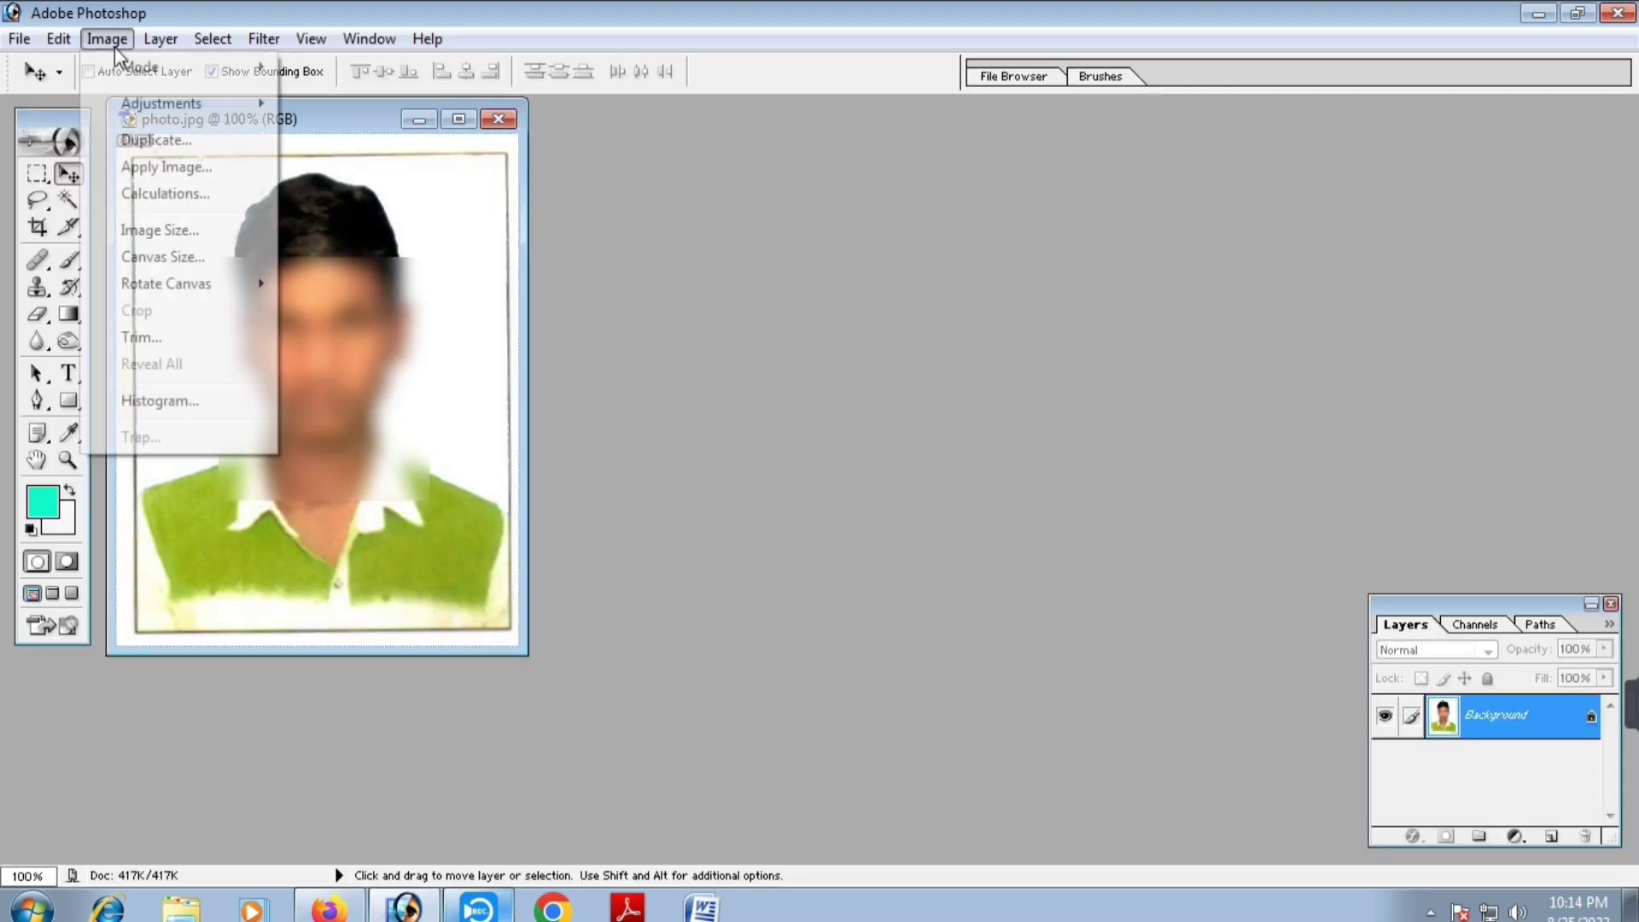
left_click(143, 229)
left_click(986, 432)
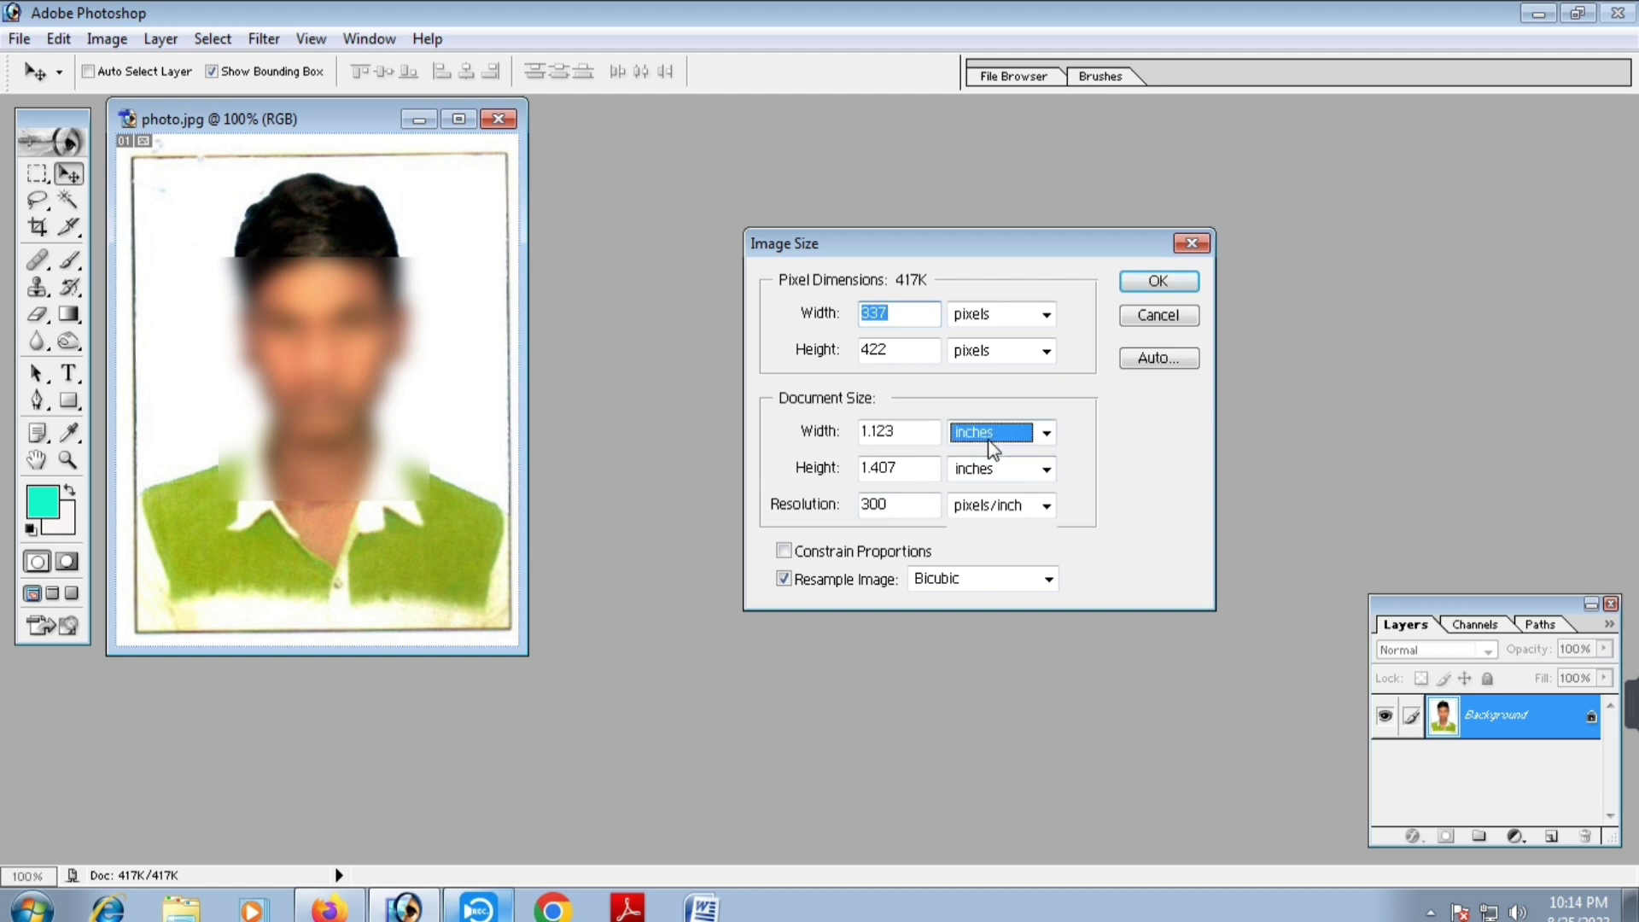
left_click(971, 491)
left_click(988, 469)
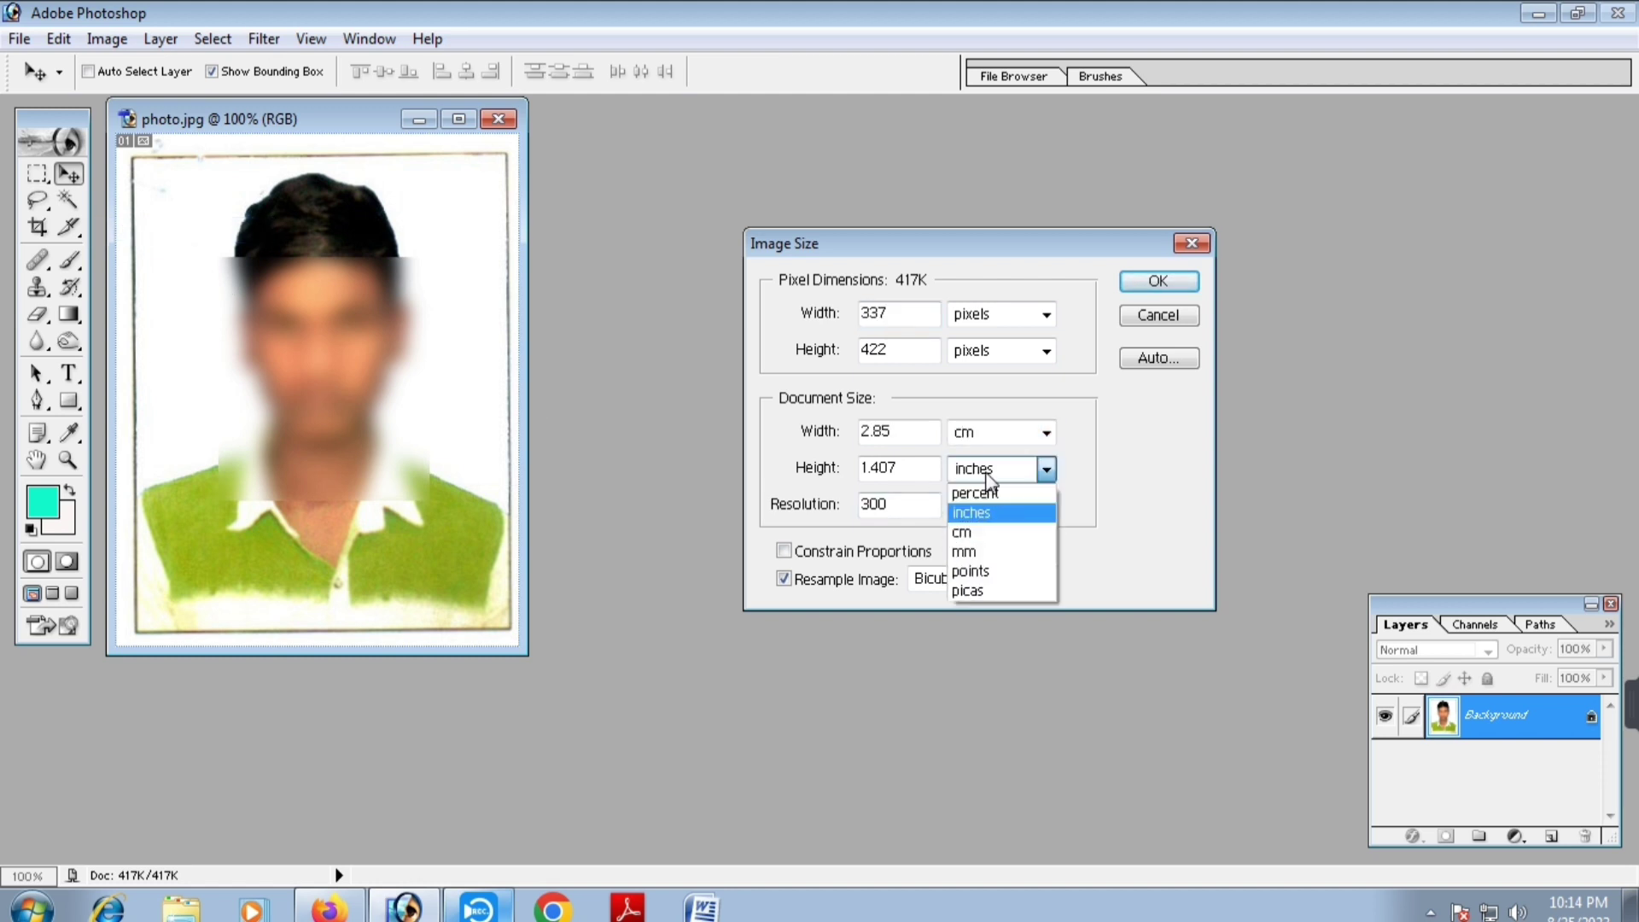
left_click(971, 531)
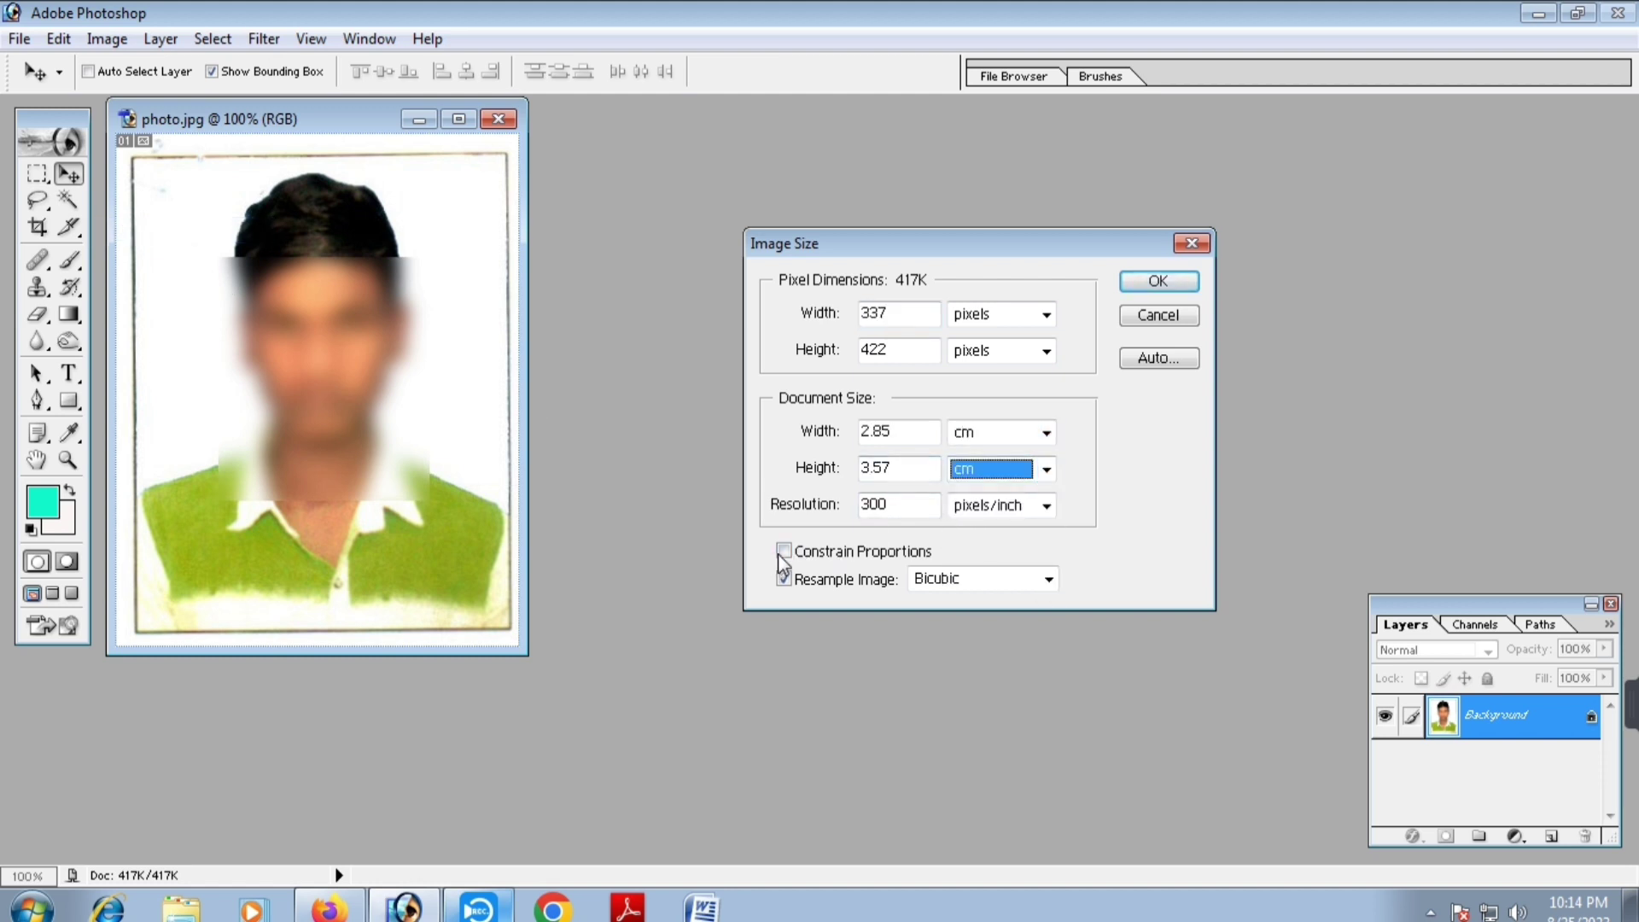
Resize the photo to 3.5 × 4.5 cm at 200 pixels/inch, then save and close photo.jpg.
left_click(897, 431)
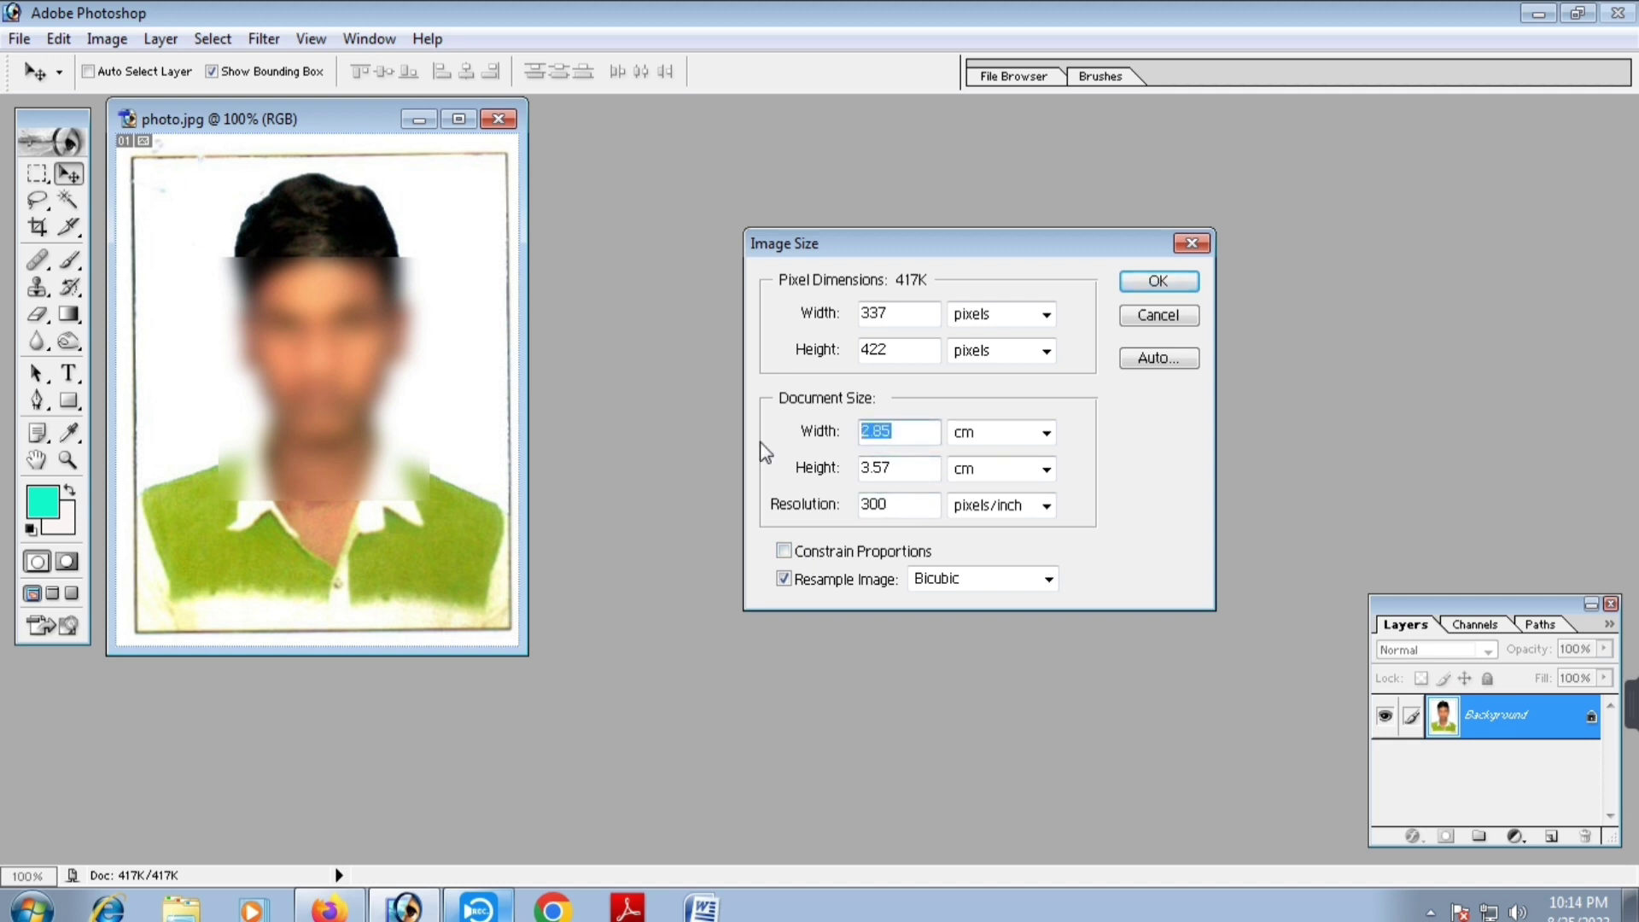
type("3.5")
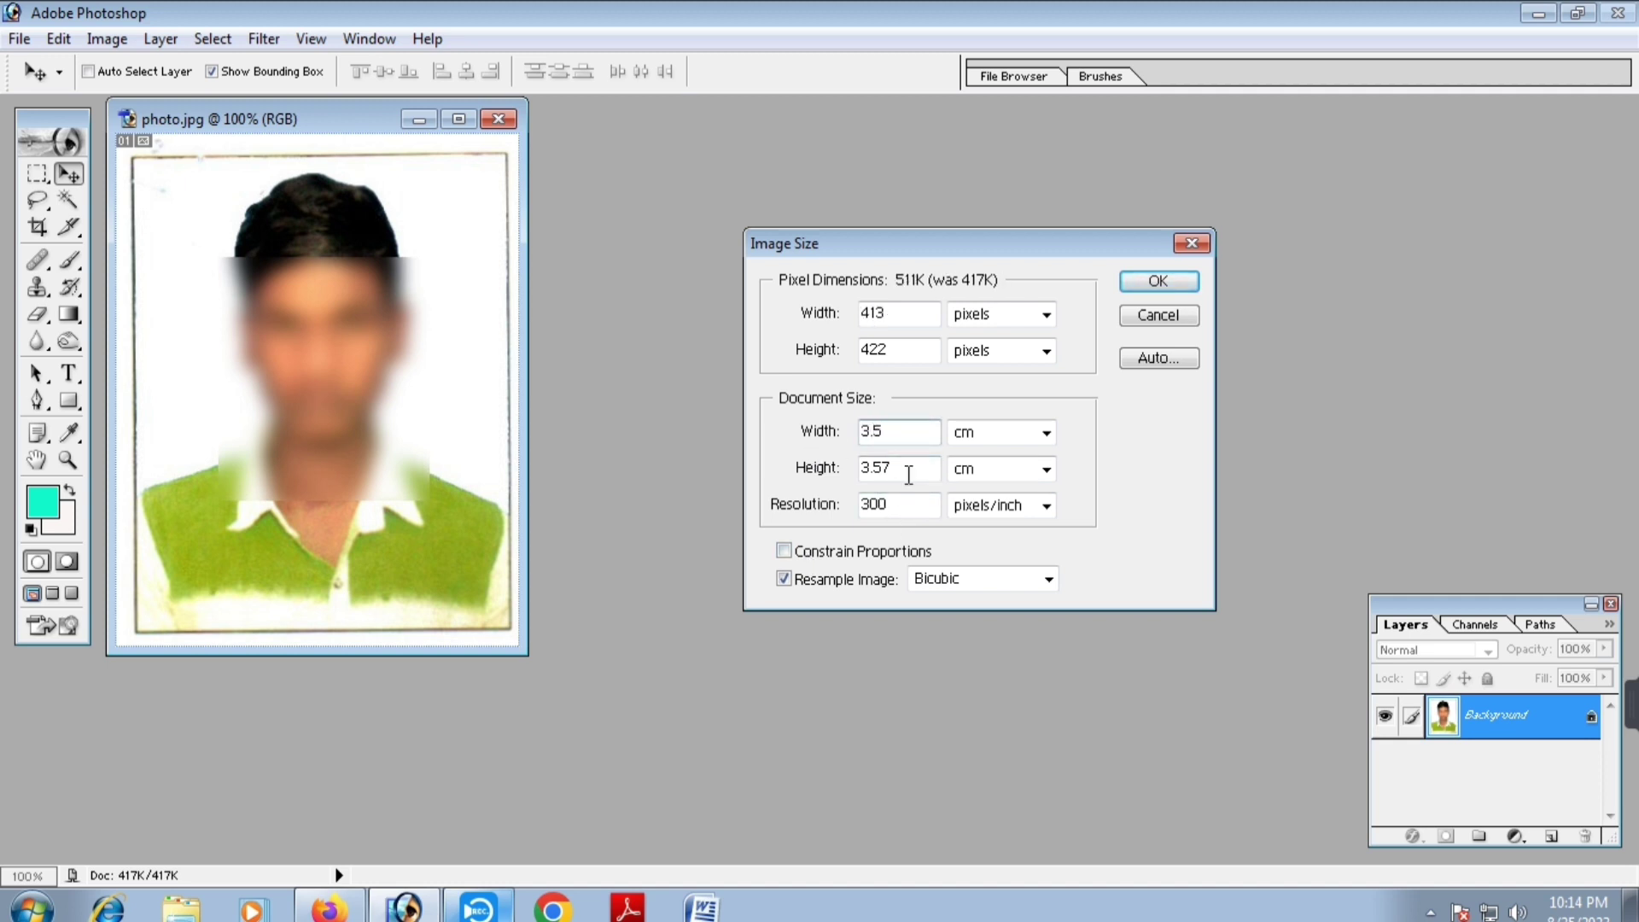
double_click(900, 472)
type("4")
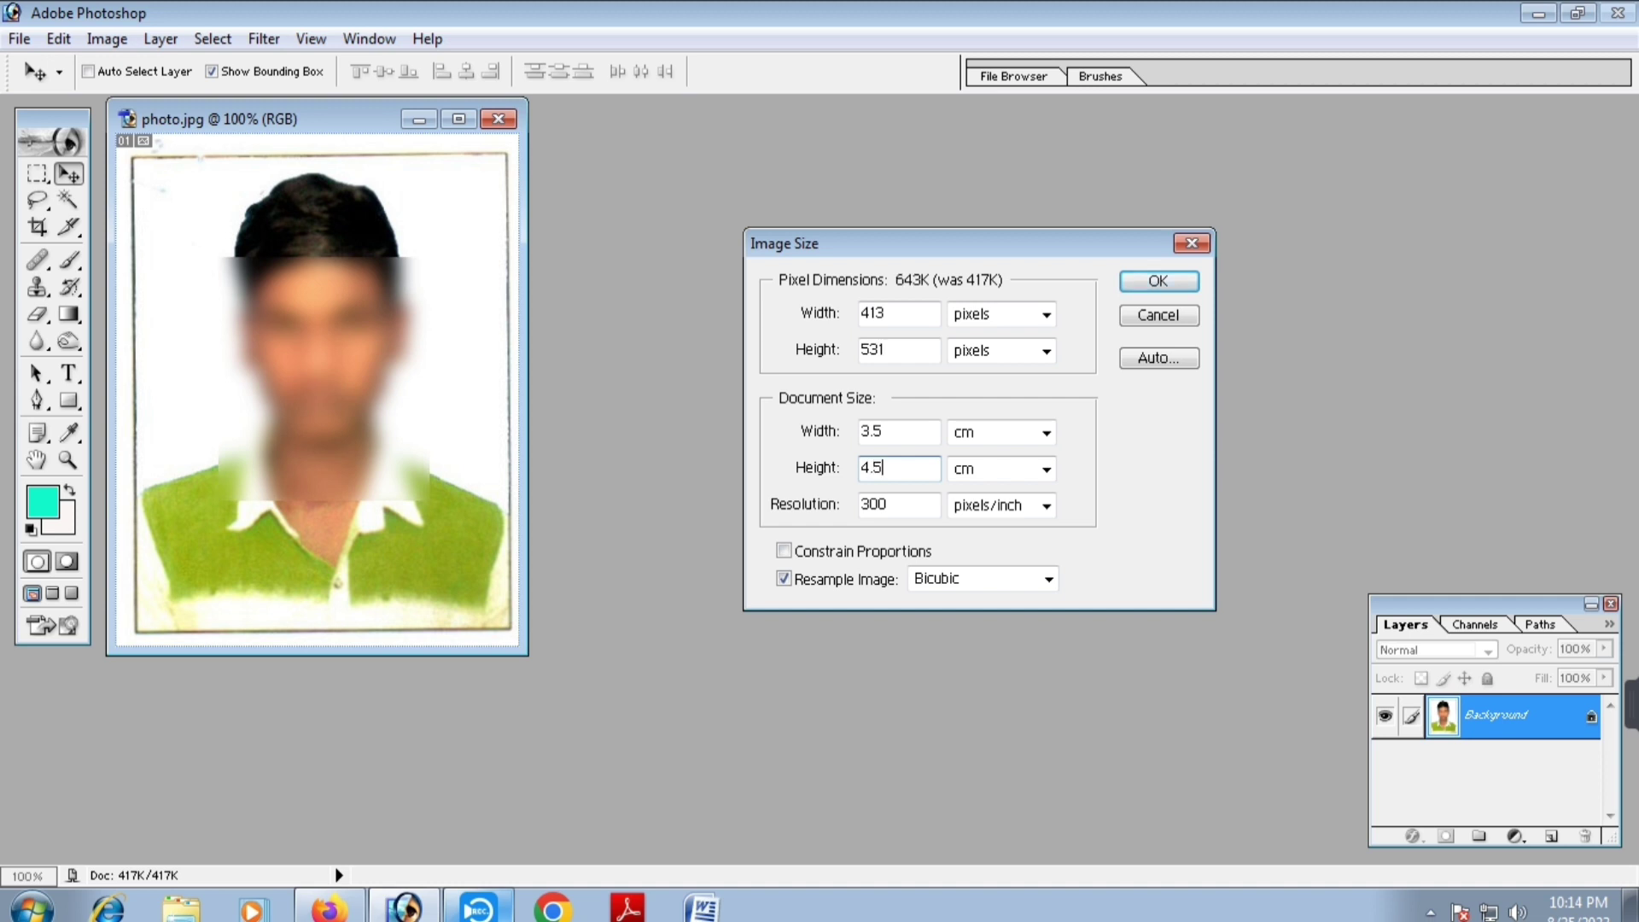
double_click(894, 502)
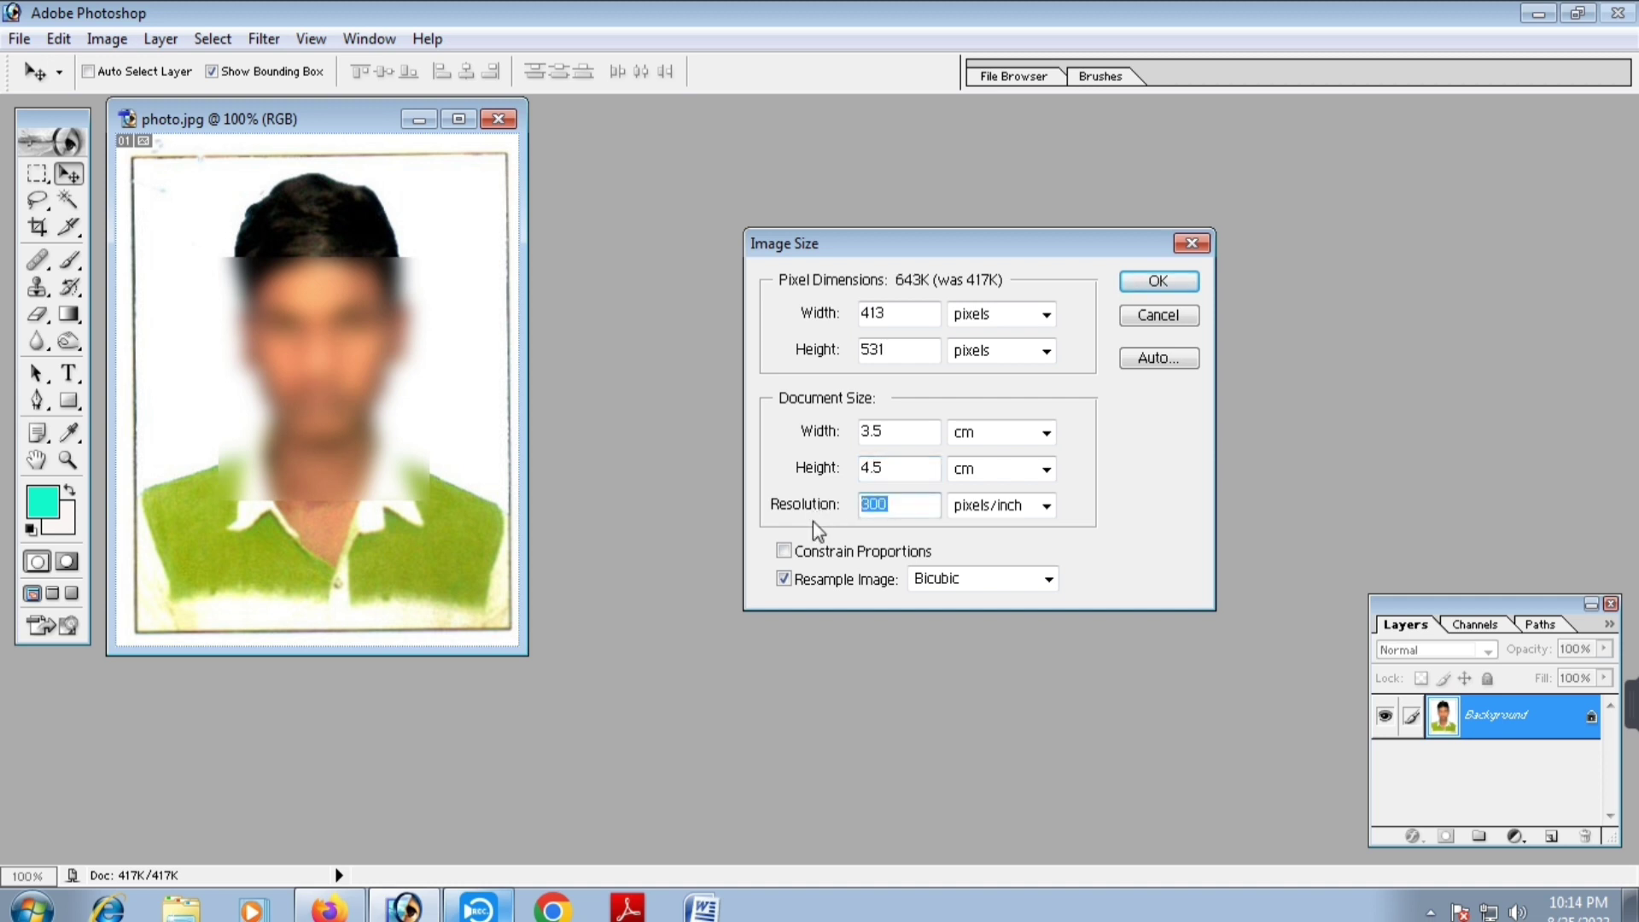
type("200")
left_click(1158, 282)
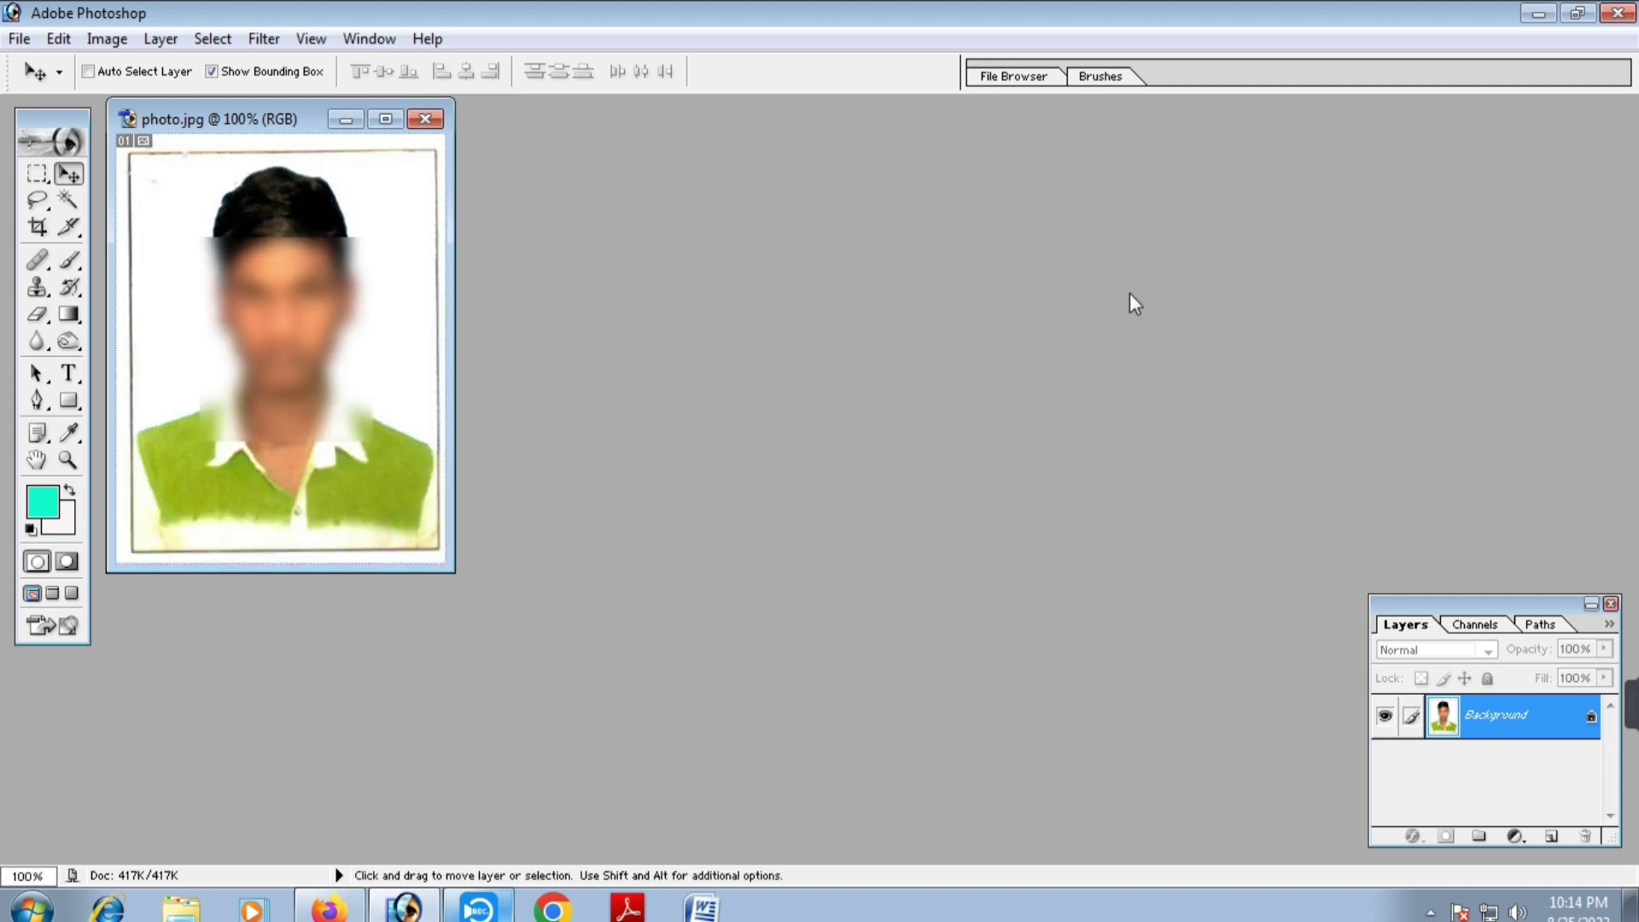
left_click(425, 120)
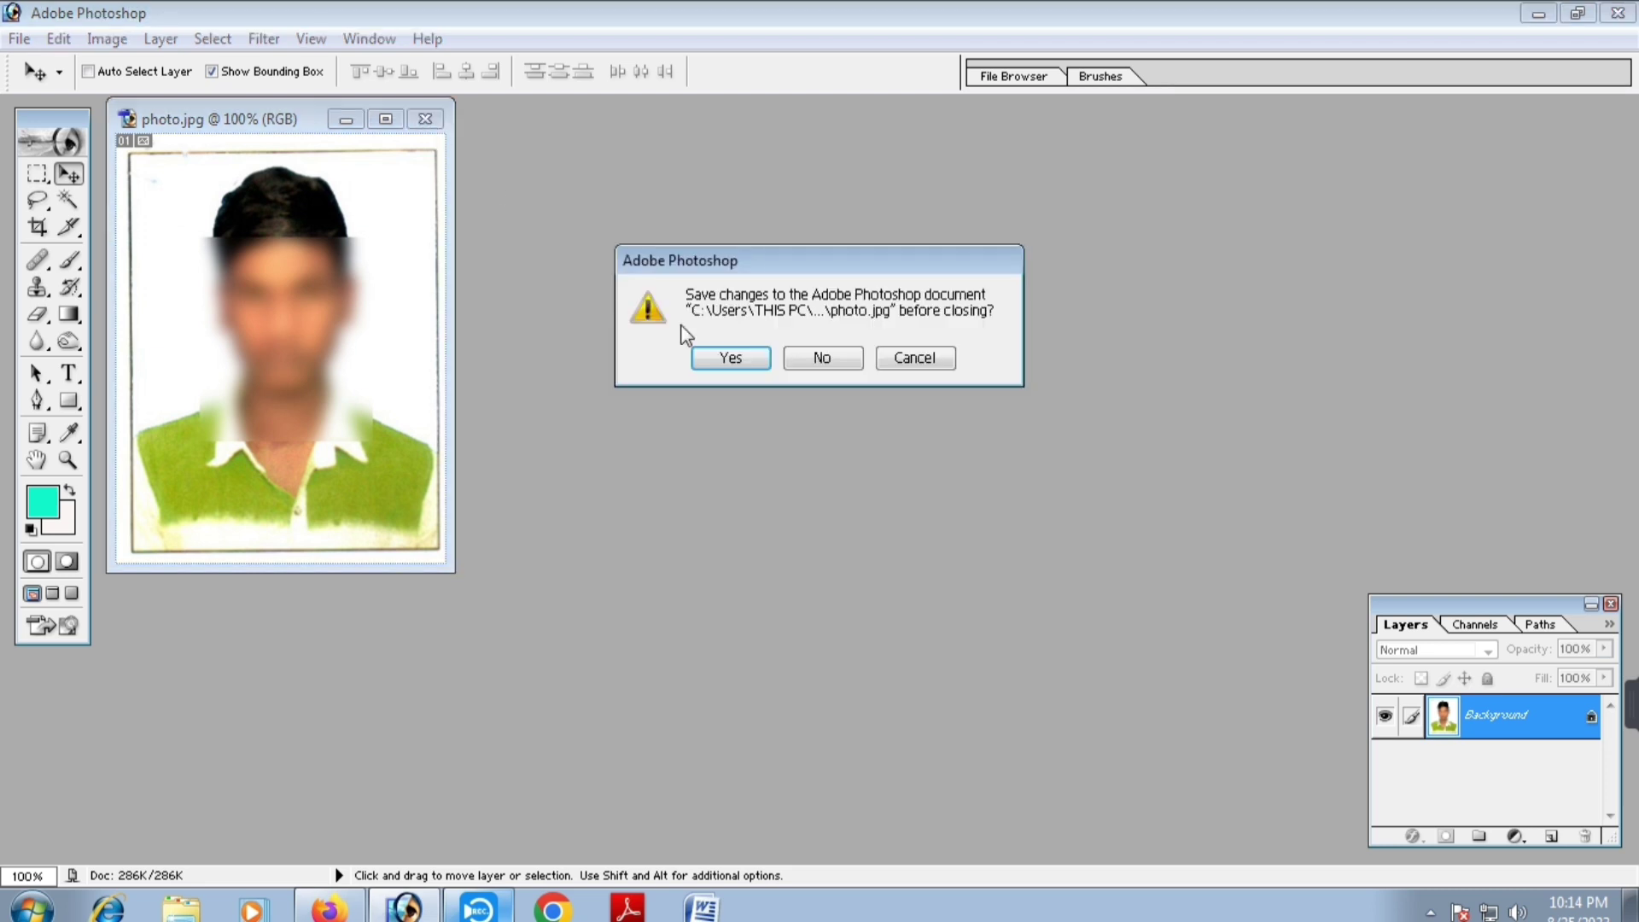
left_click(734, 355)
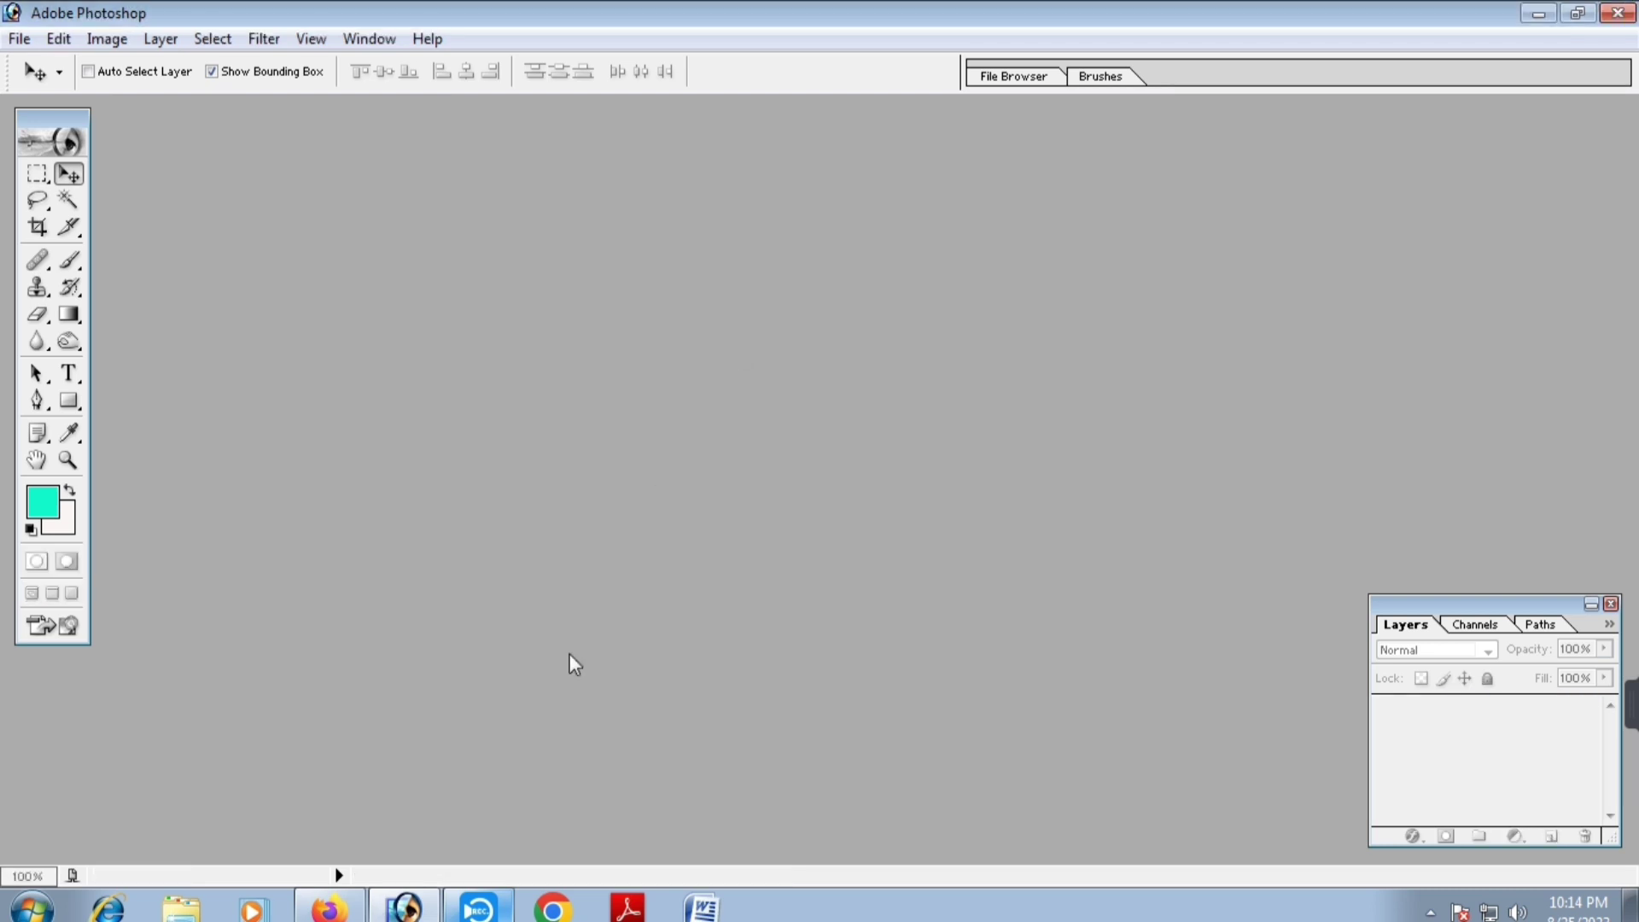
Upload the resized photo, then bring up the file picker under Upload Sign.
left_click(327, 907)
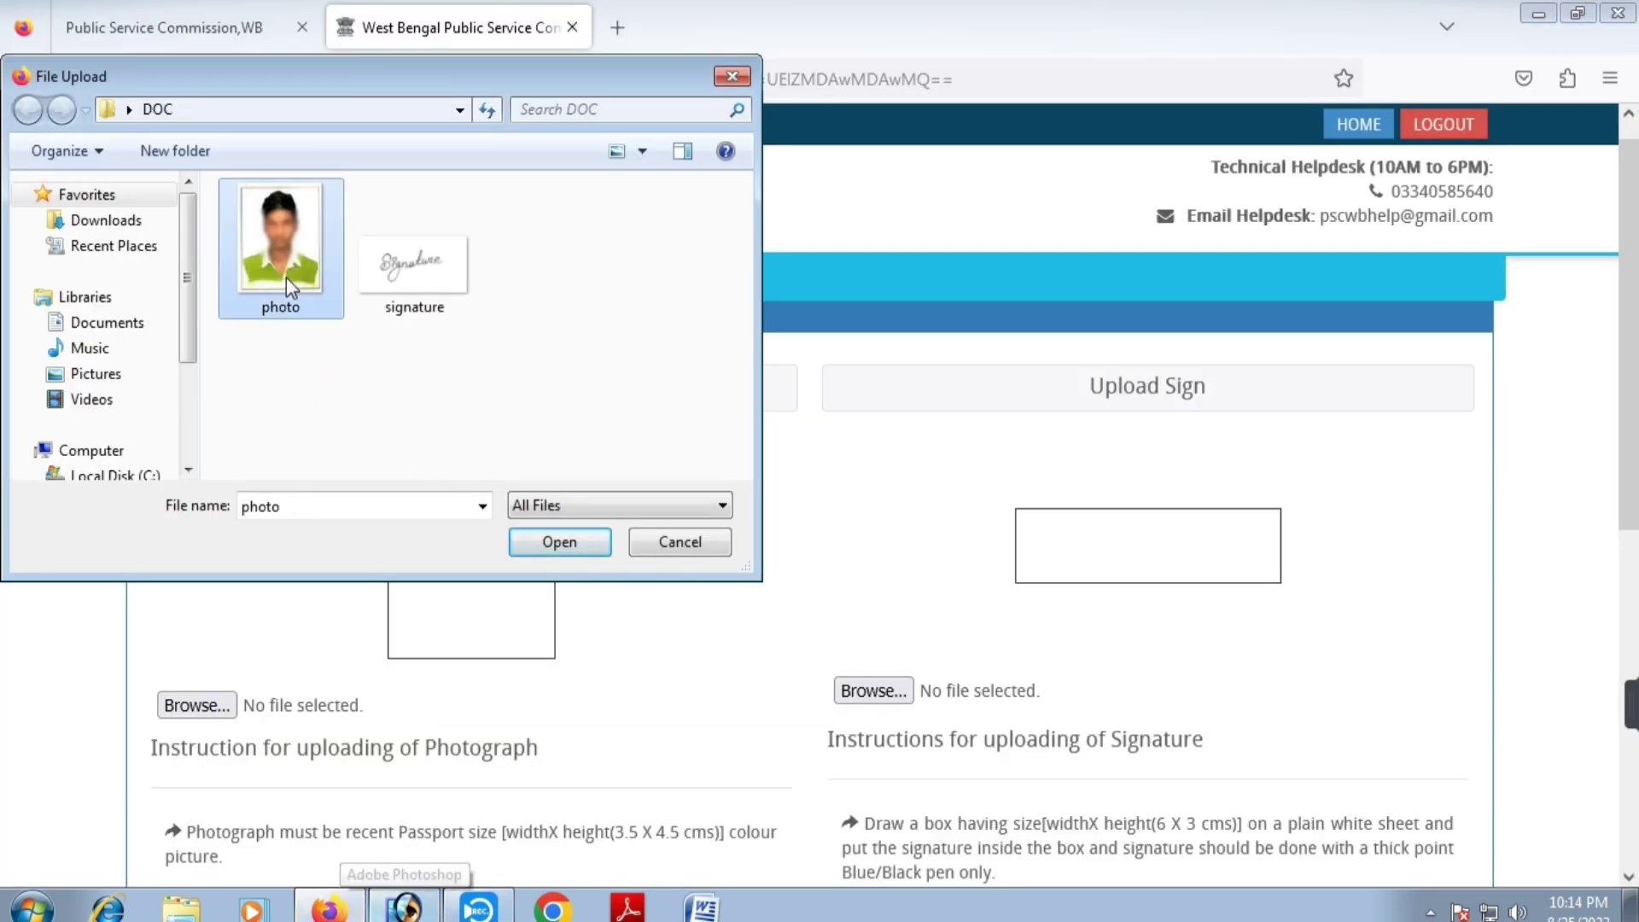
left_click(563, 543)
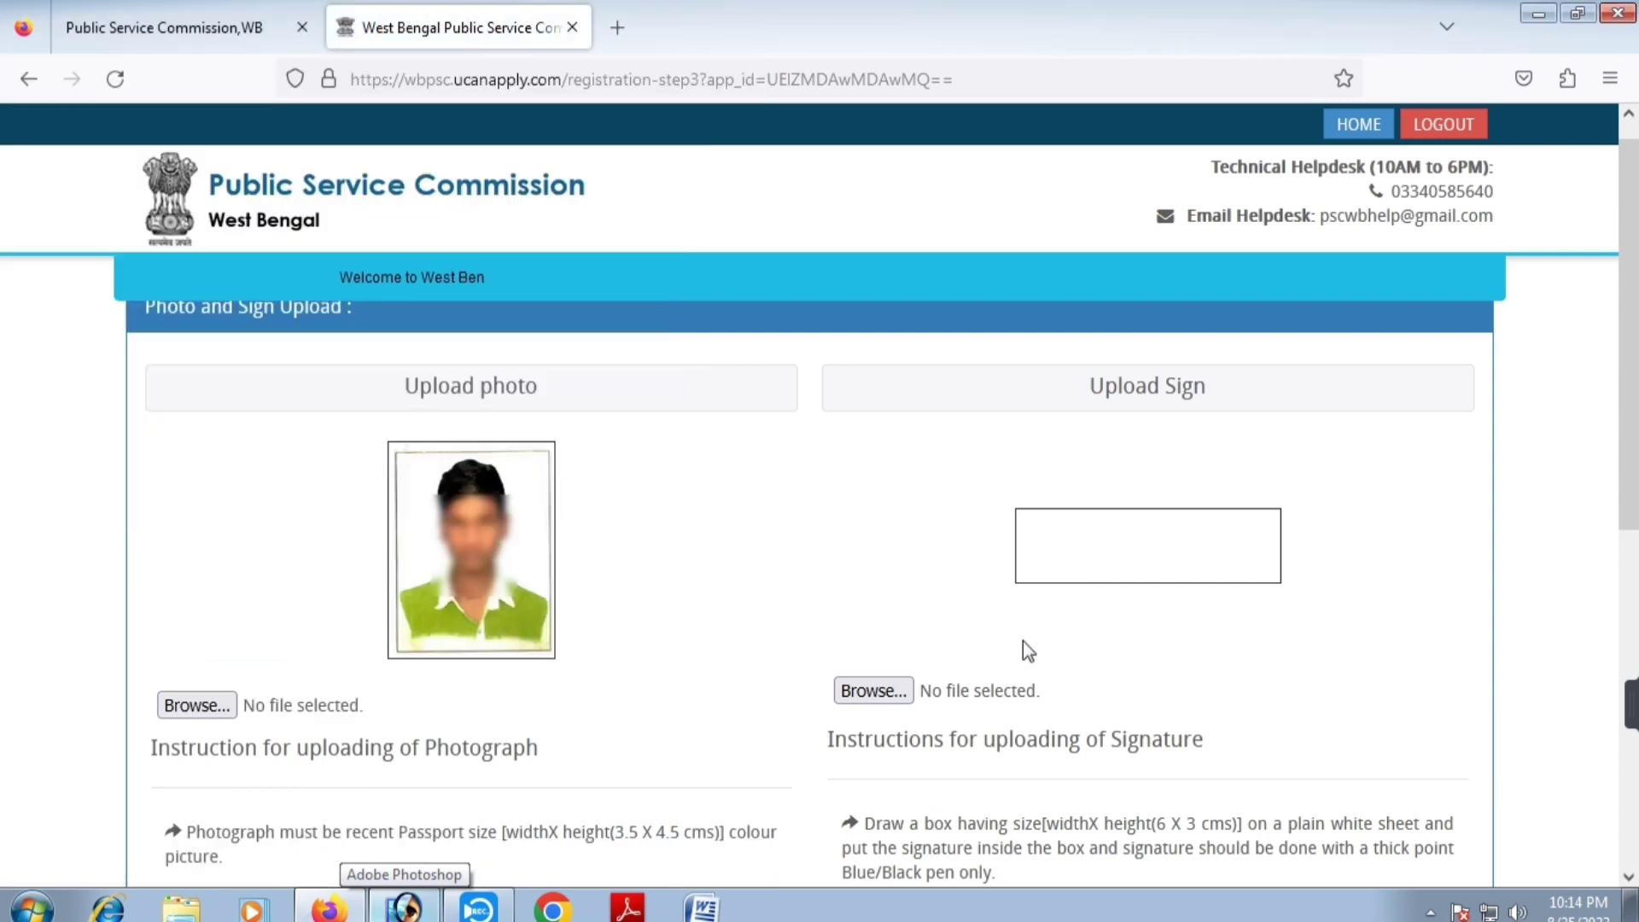
scroll(1180, 448, "down", 2)
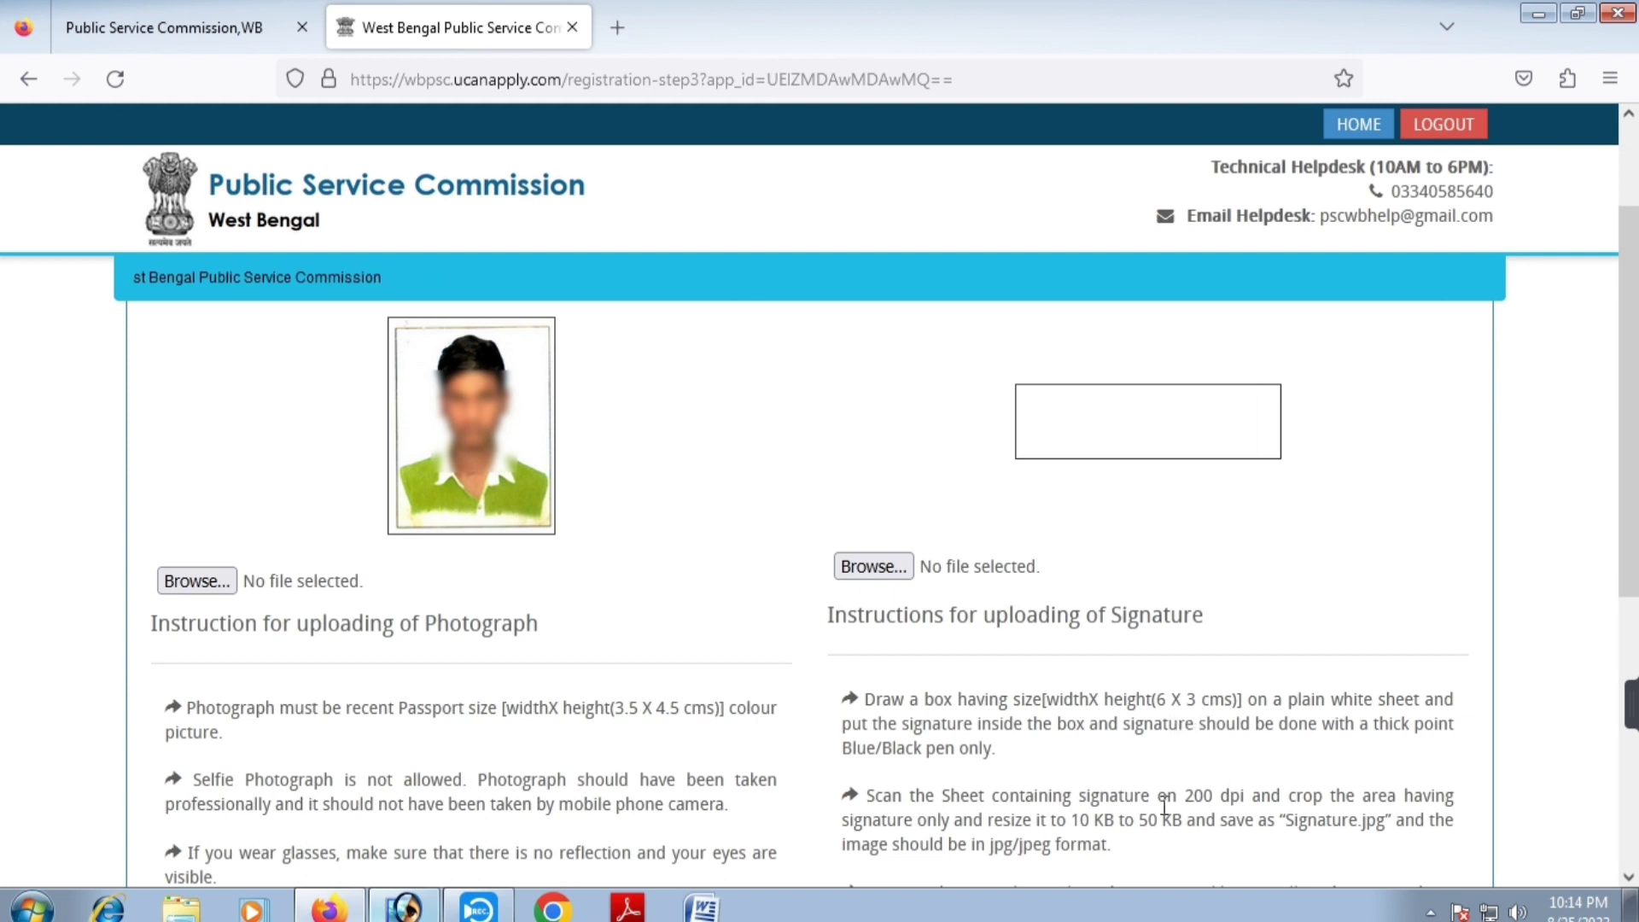
left_click(899, 561)
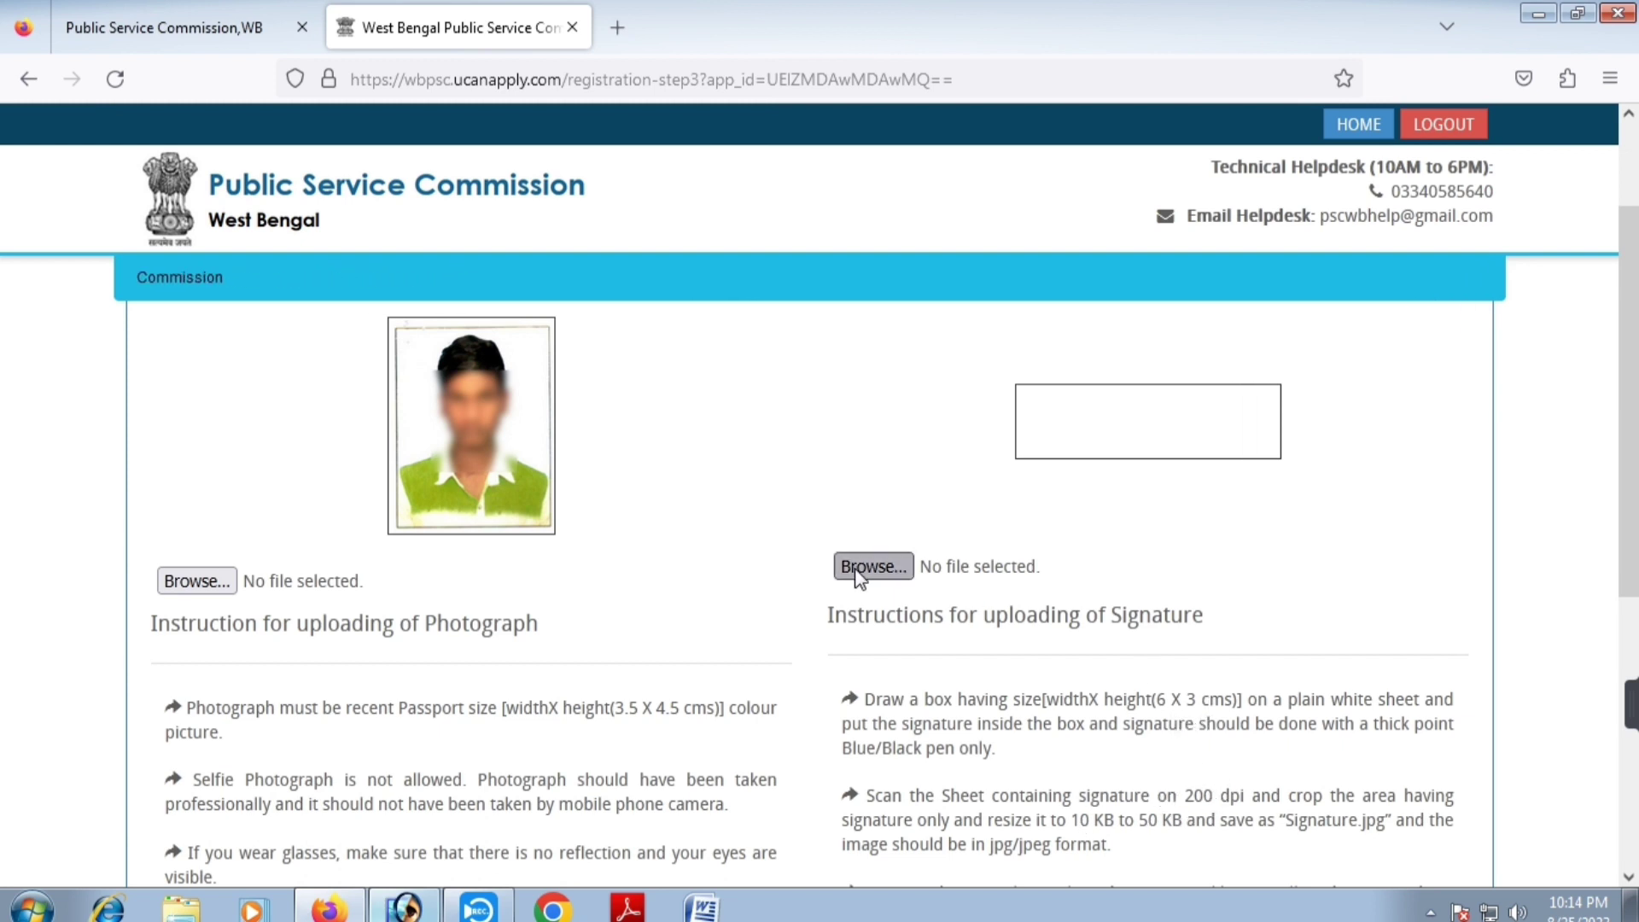
Open signature.jpg from the DOC folder in Adobe Photoshop.
right_click(418, 278)
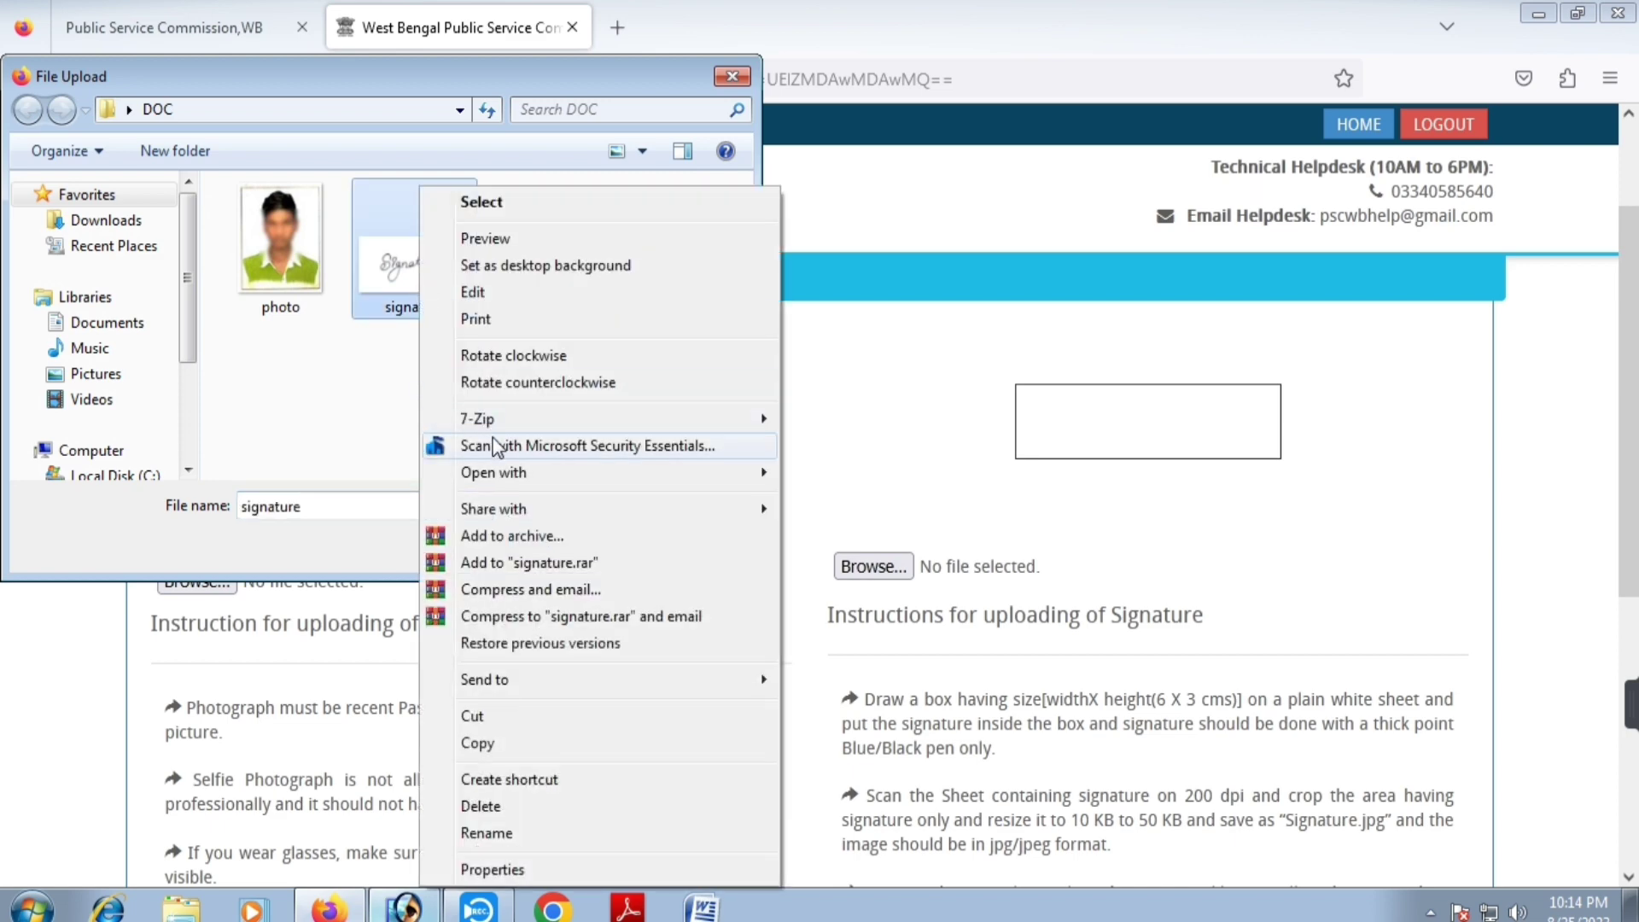
mouse_move(754, 474)
left_click(837, 474)
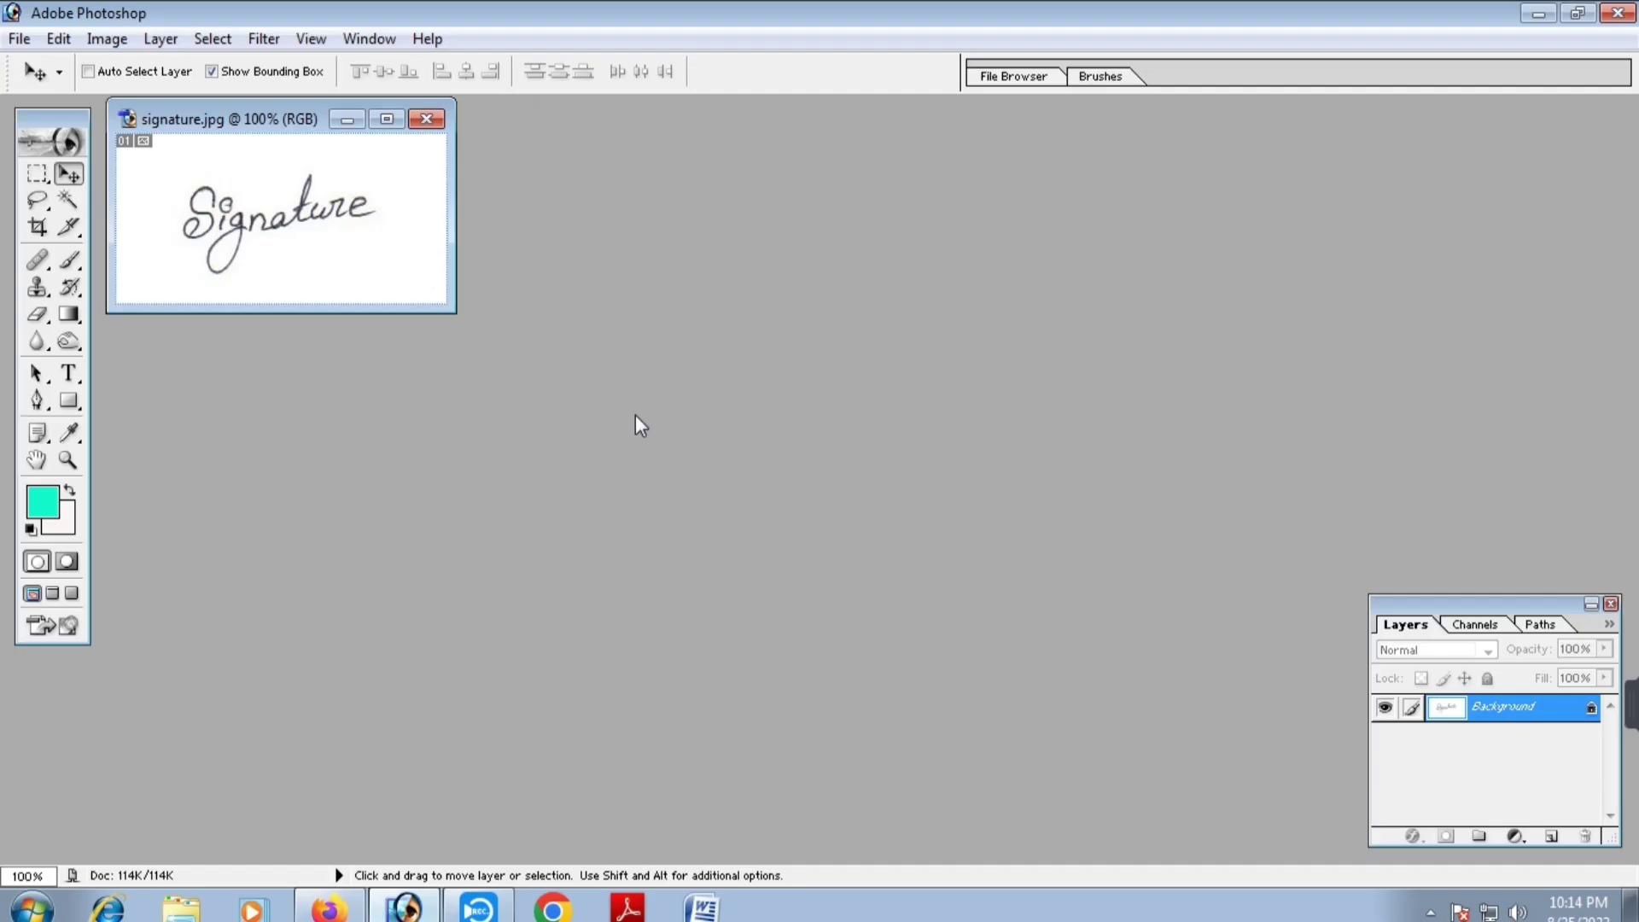
Resize the signature to 6 × 3 cm at 200 pixels/inch in Image Size.
left_click(107, 38)
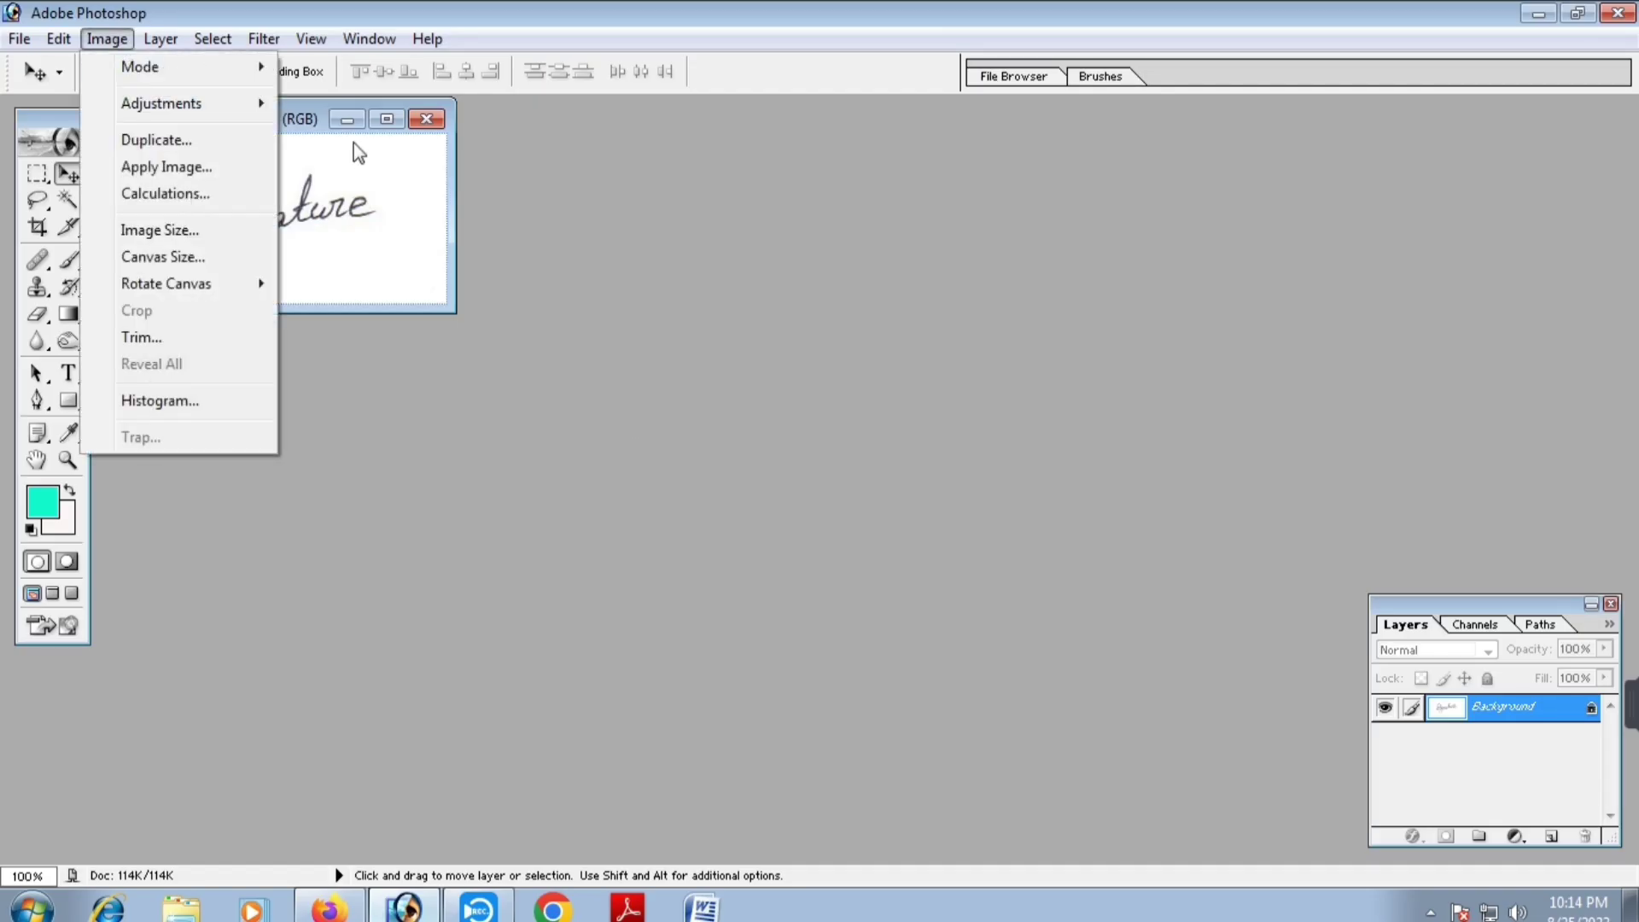
left_click(309, 127)
right_click(306, 126)
left_click(376, 167)
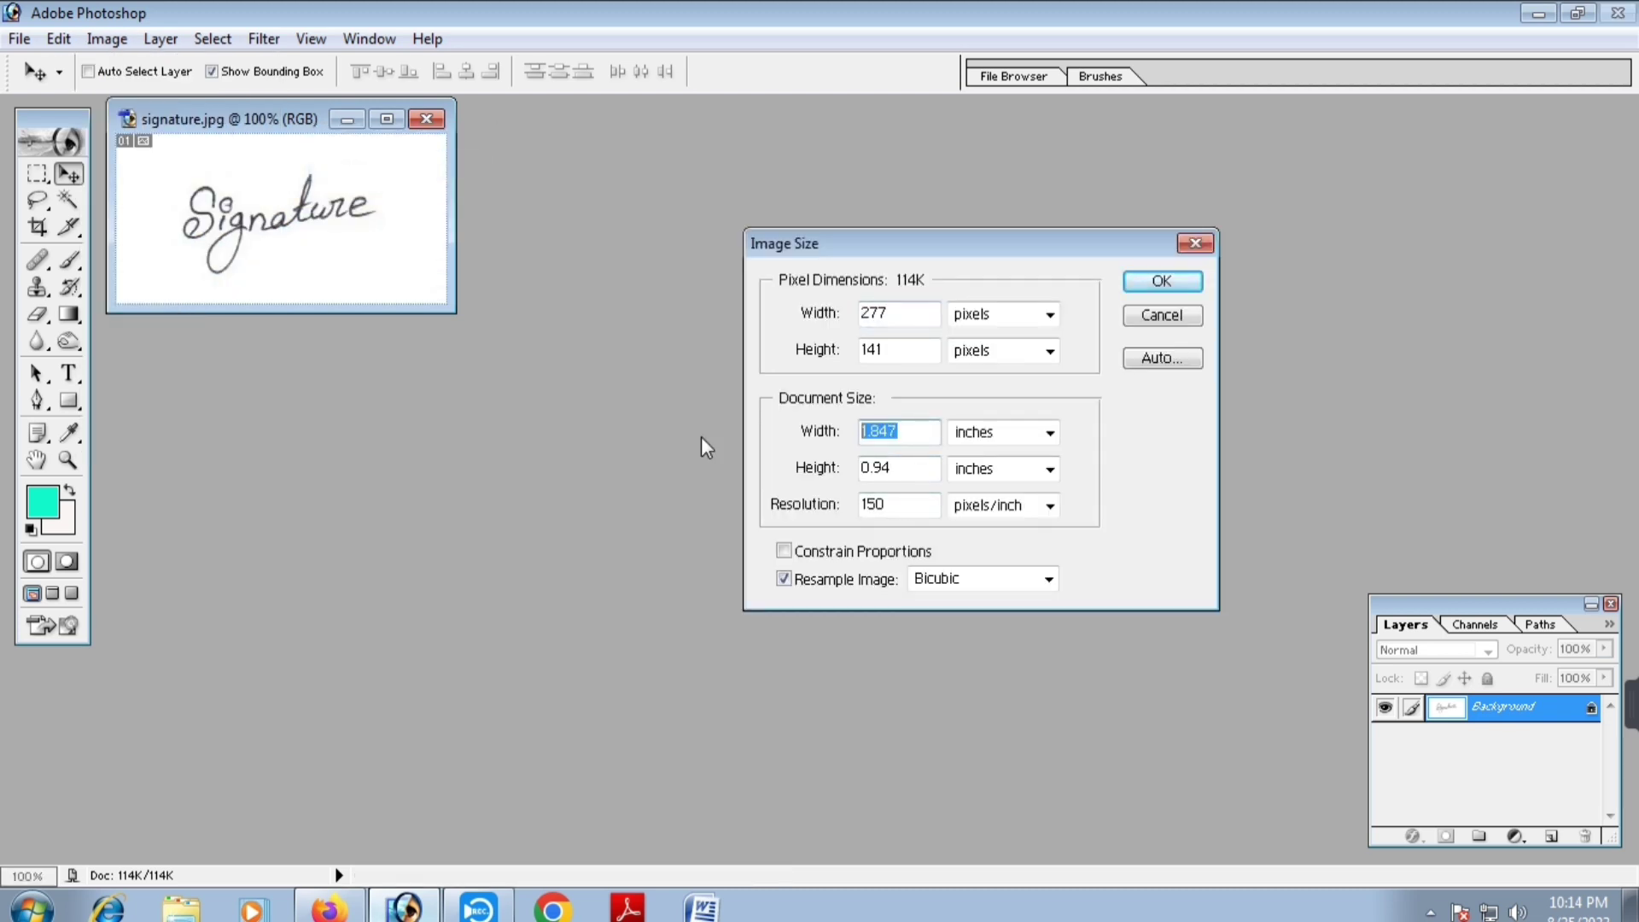
type("6")
left_click(1003, 432)
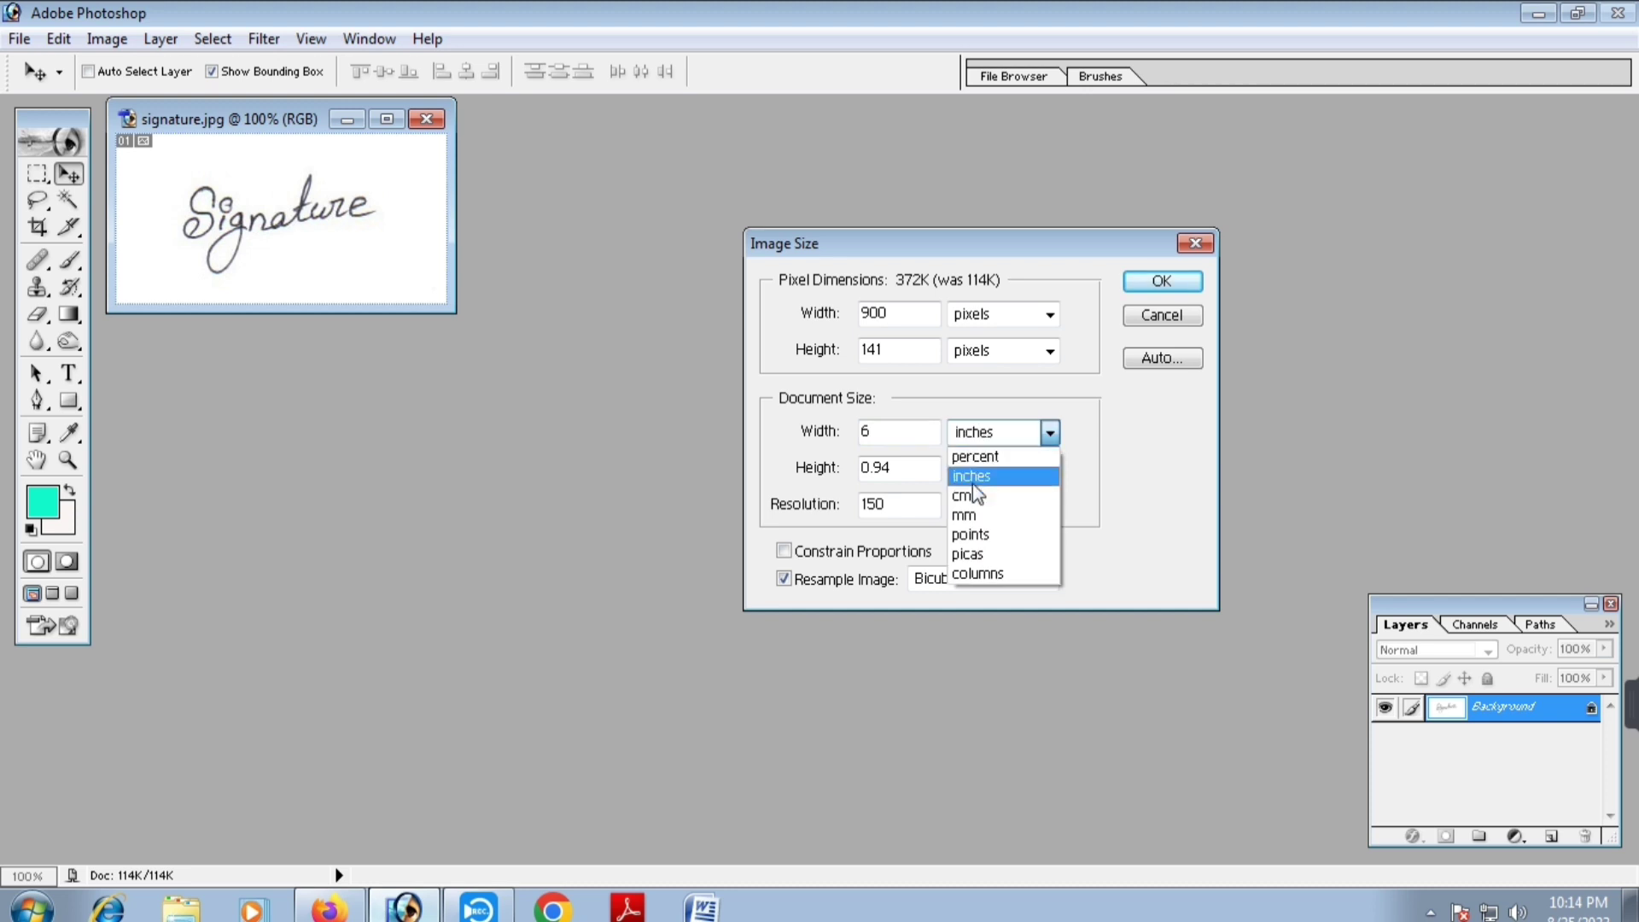
left_click(965, 493)
left_click(994, 468)
left_click(965, 532)
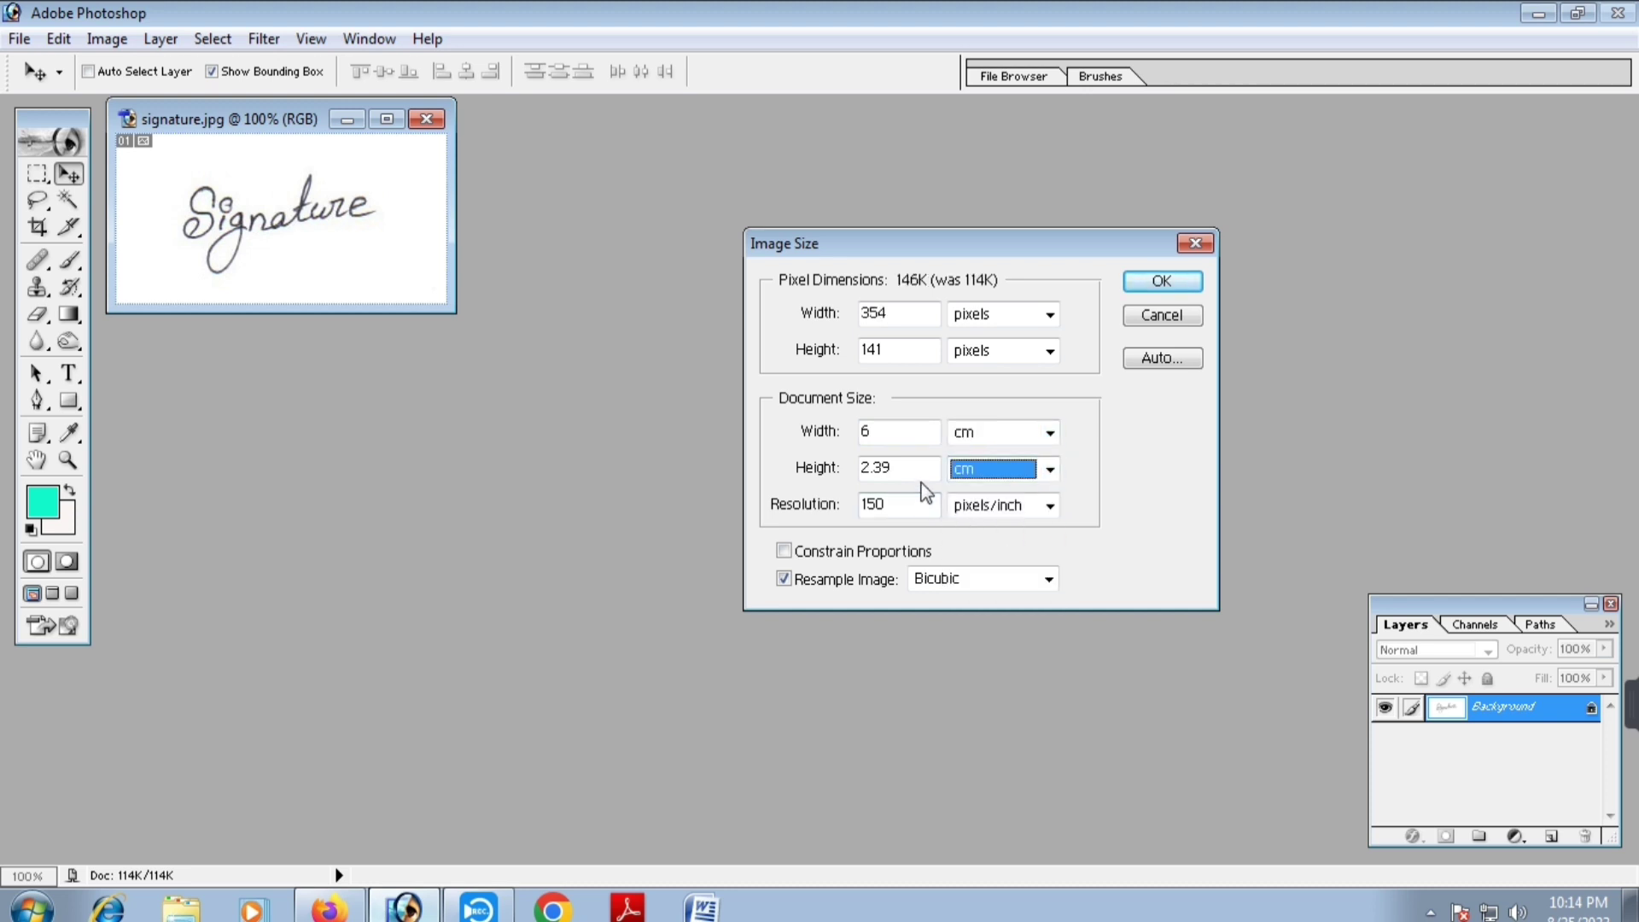
left_click_drag(923, 478, 810, 478)
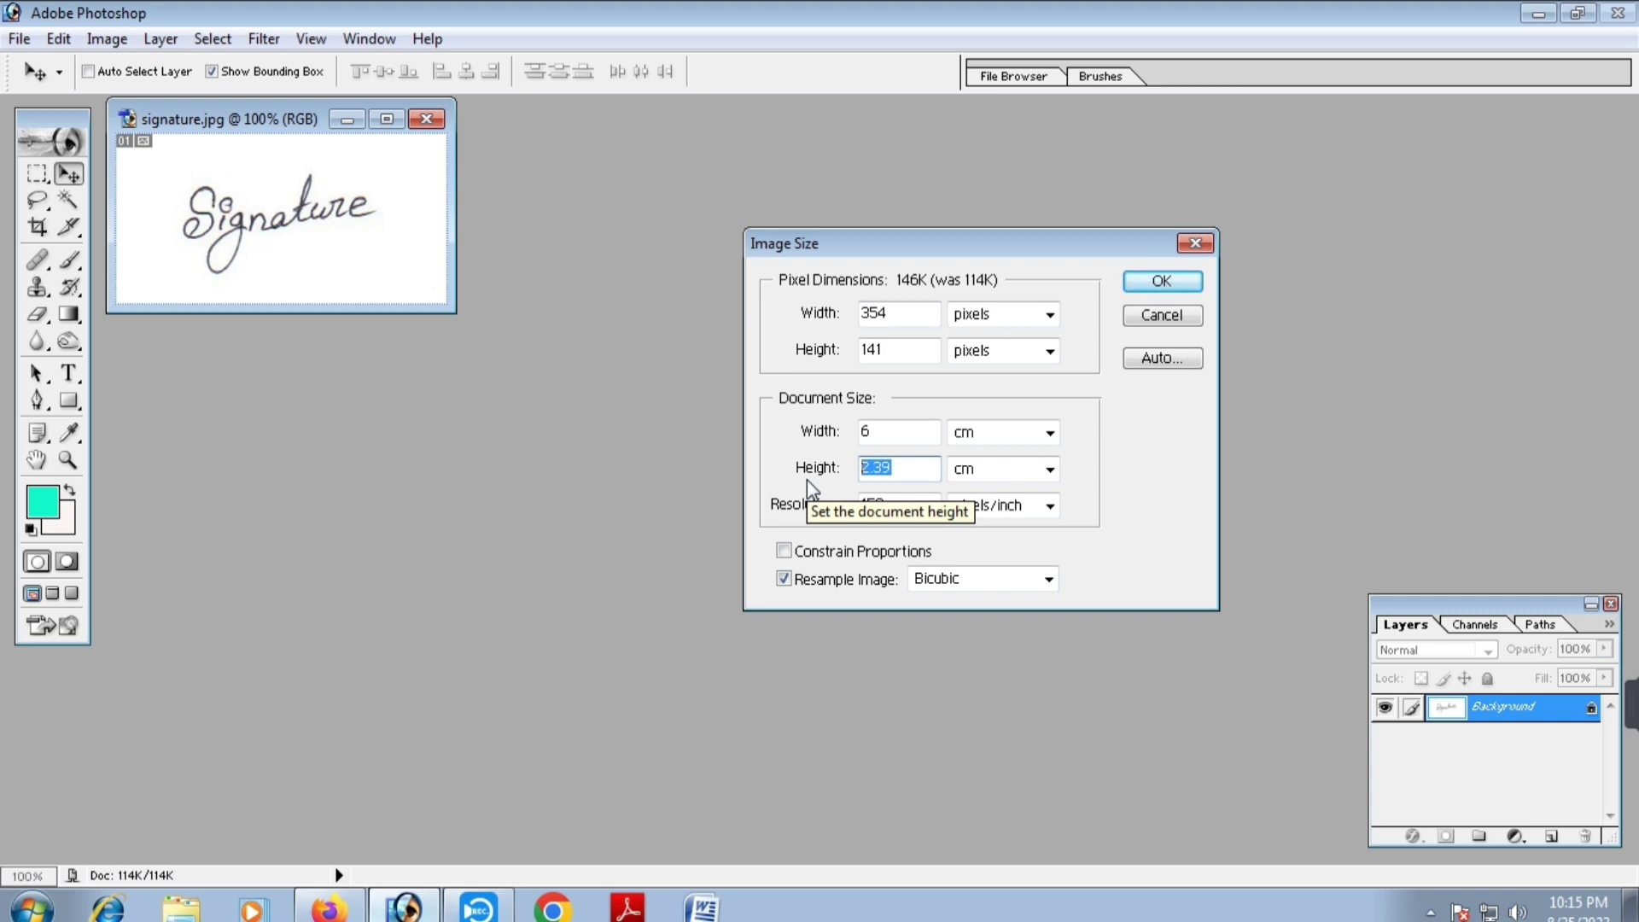
type("3")
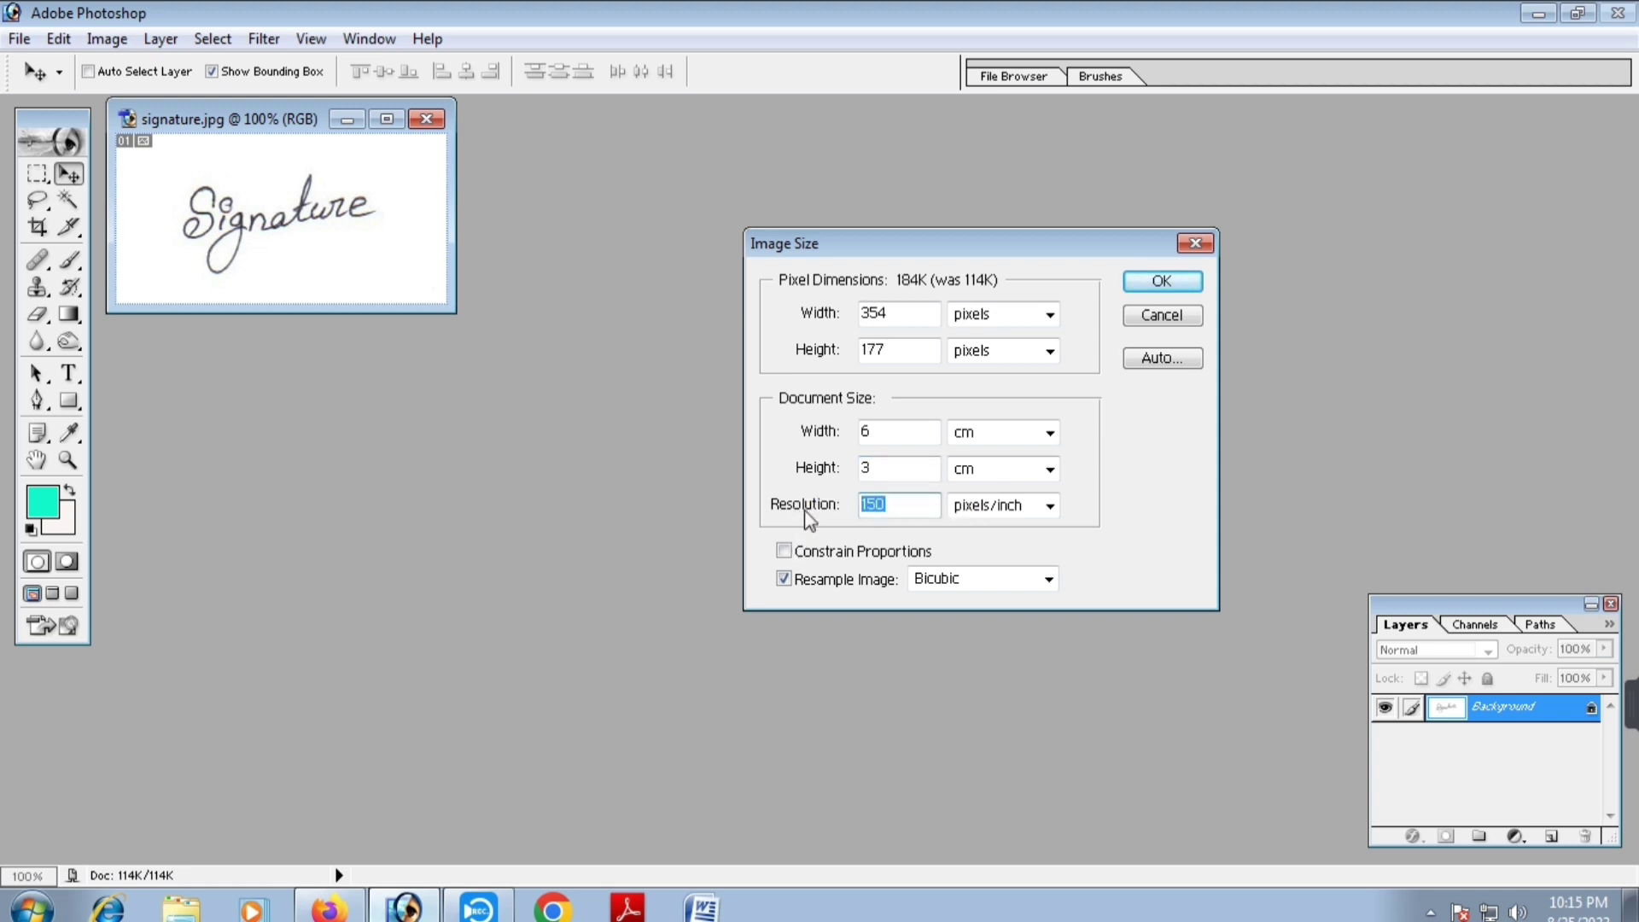
type("200")
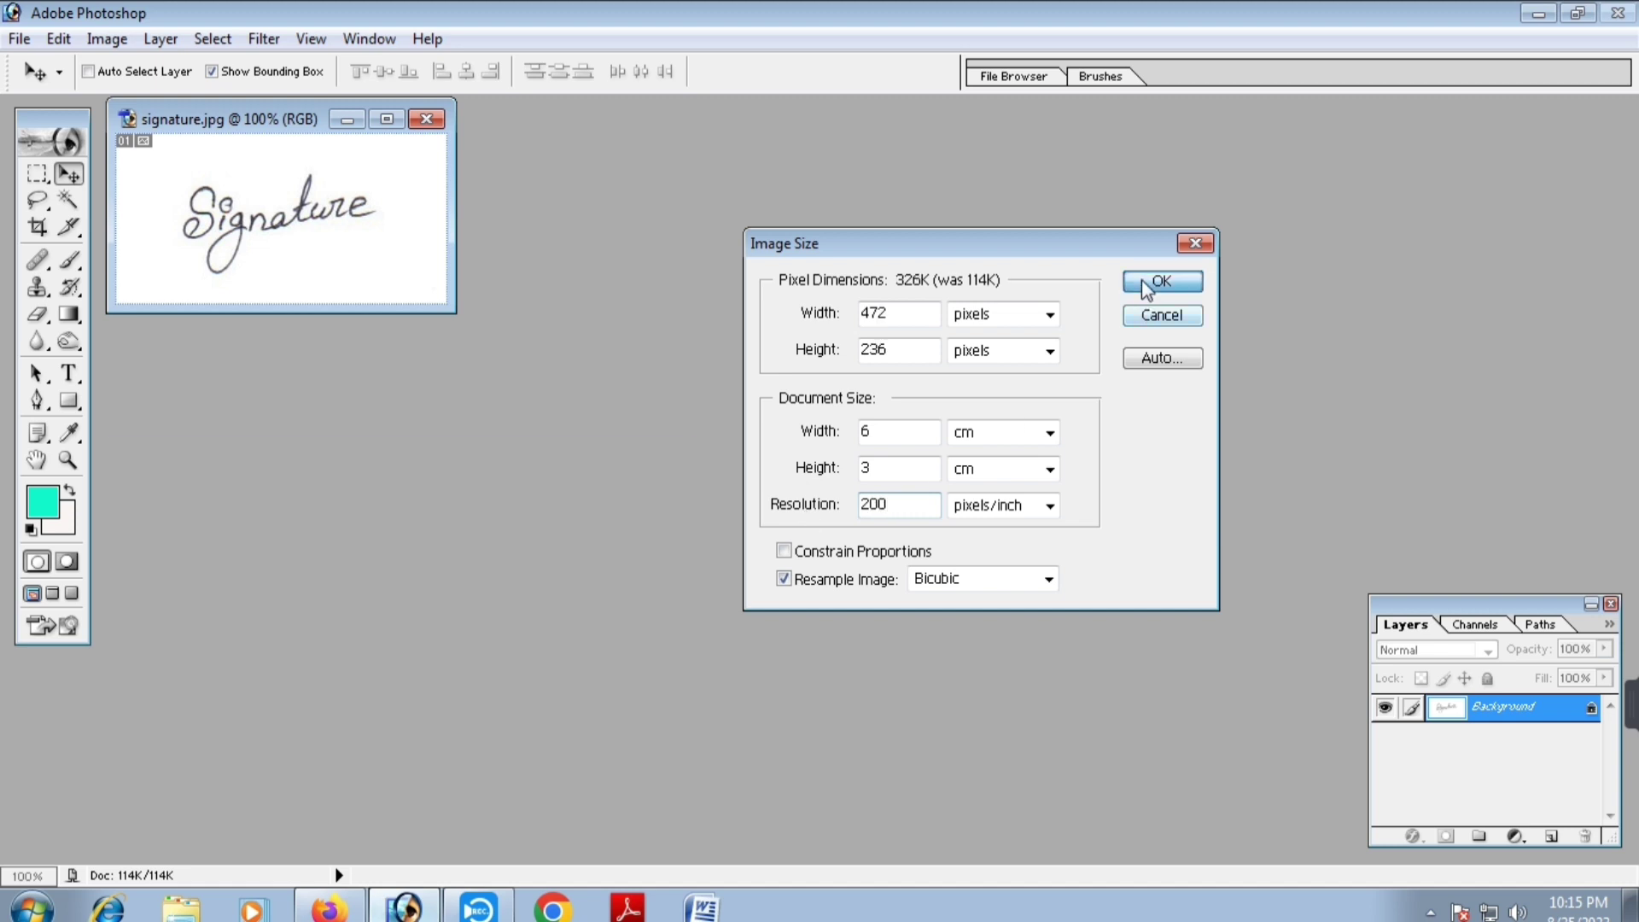
left_click(1149, 282)
Save signature.jpg, confirming the JPEG quality, close it, and return to the browser.
left_click(662, 119)
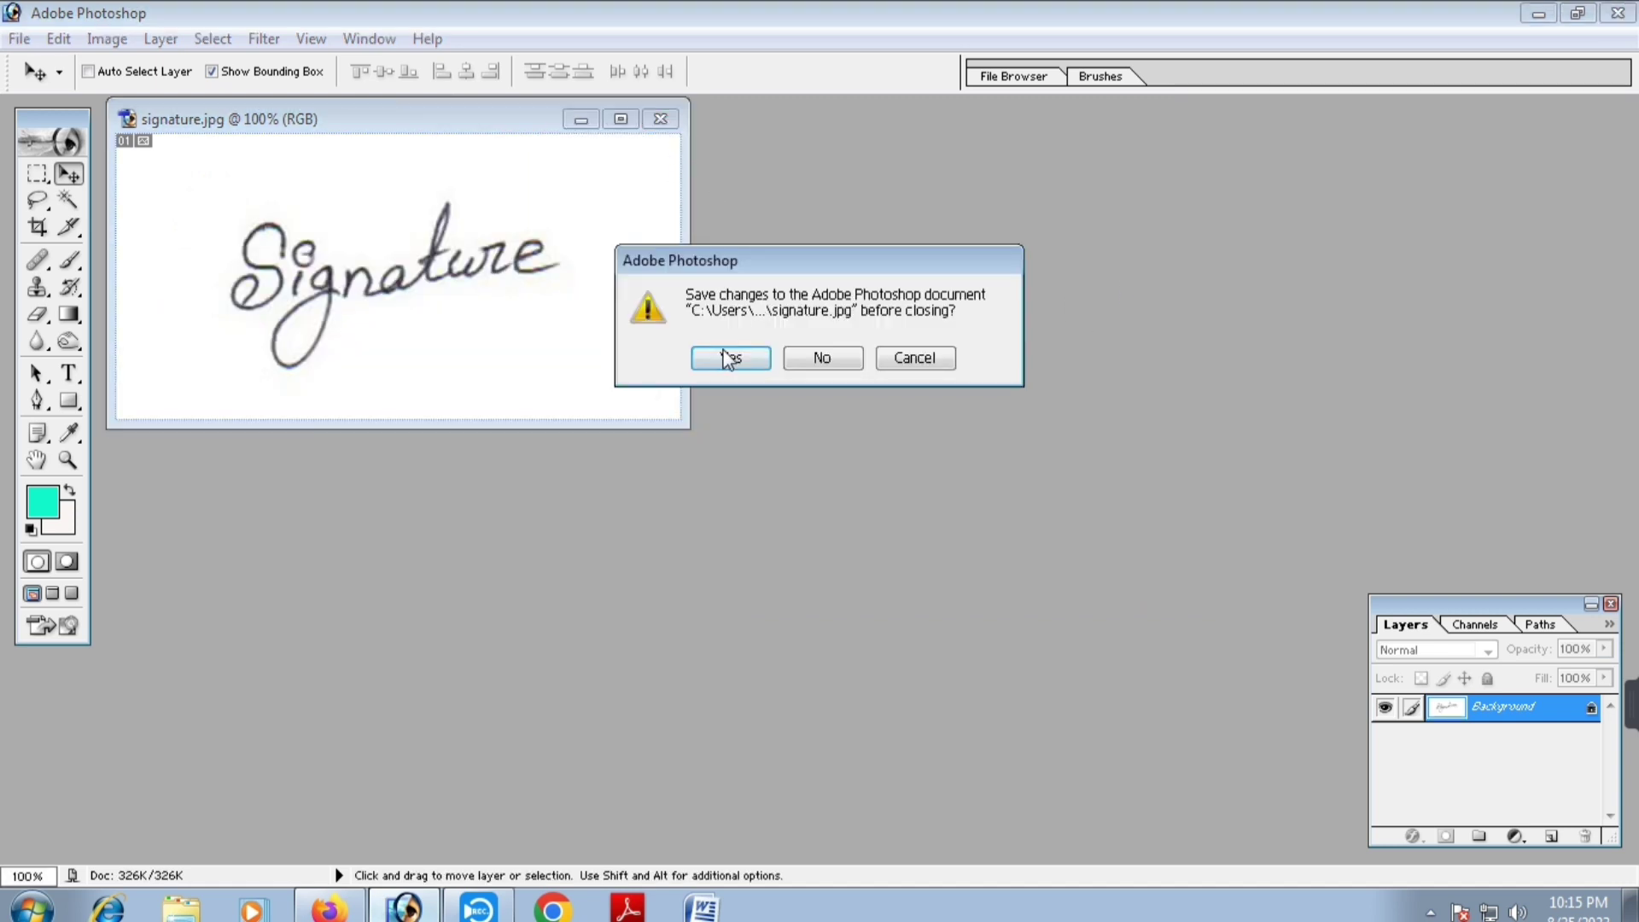
left_click(729, 359)
left_click(978, 293)
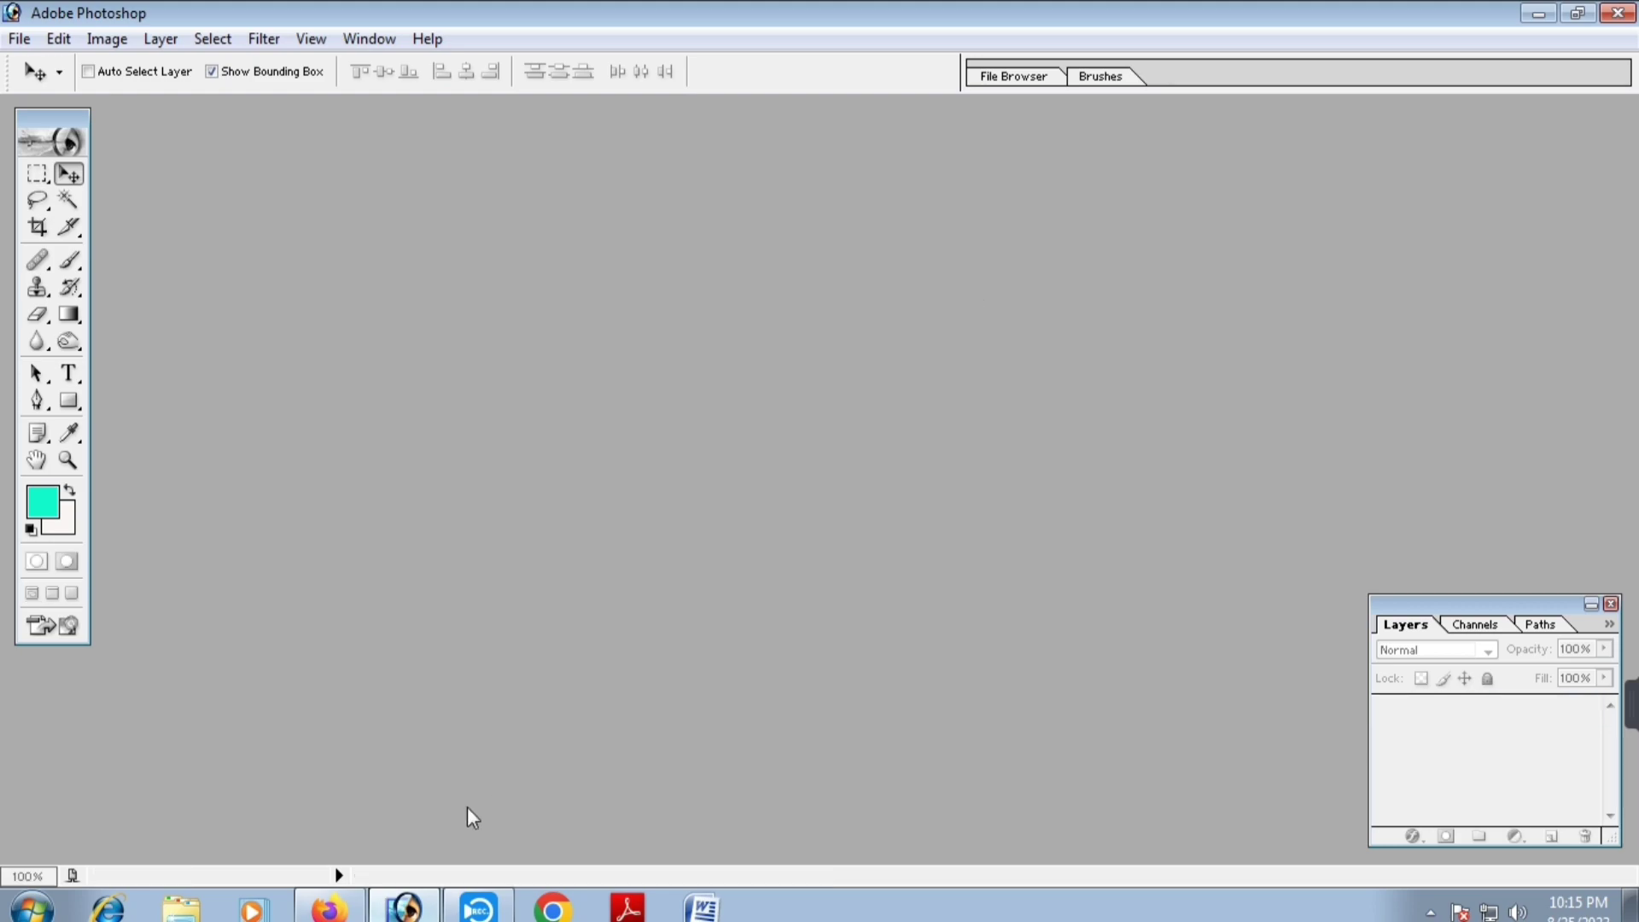
left_click(328, 907)
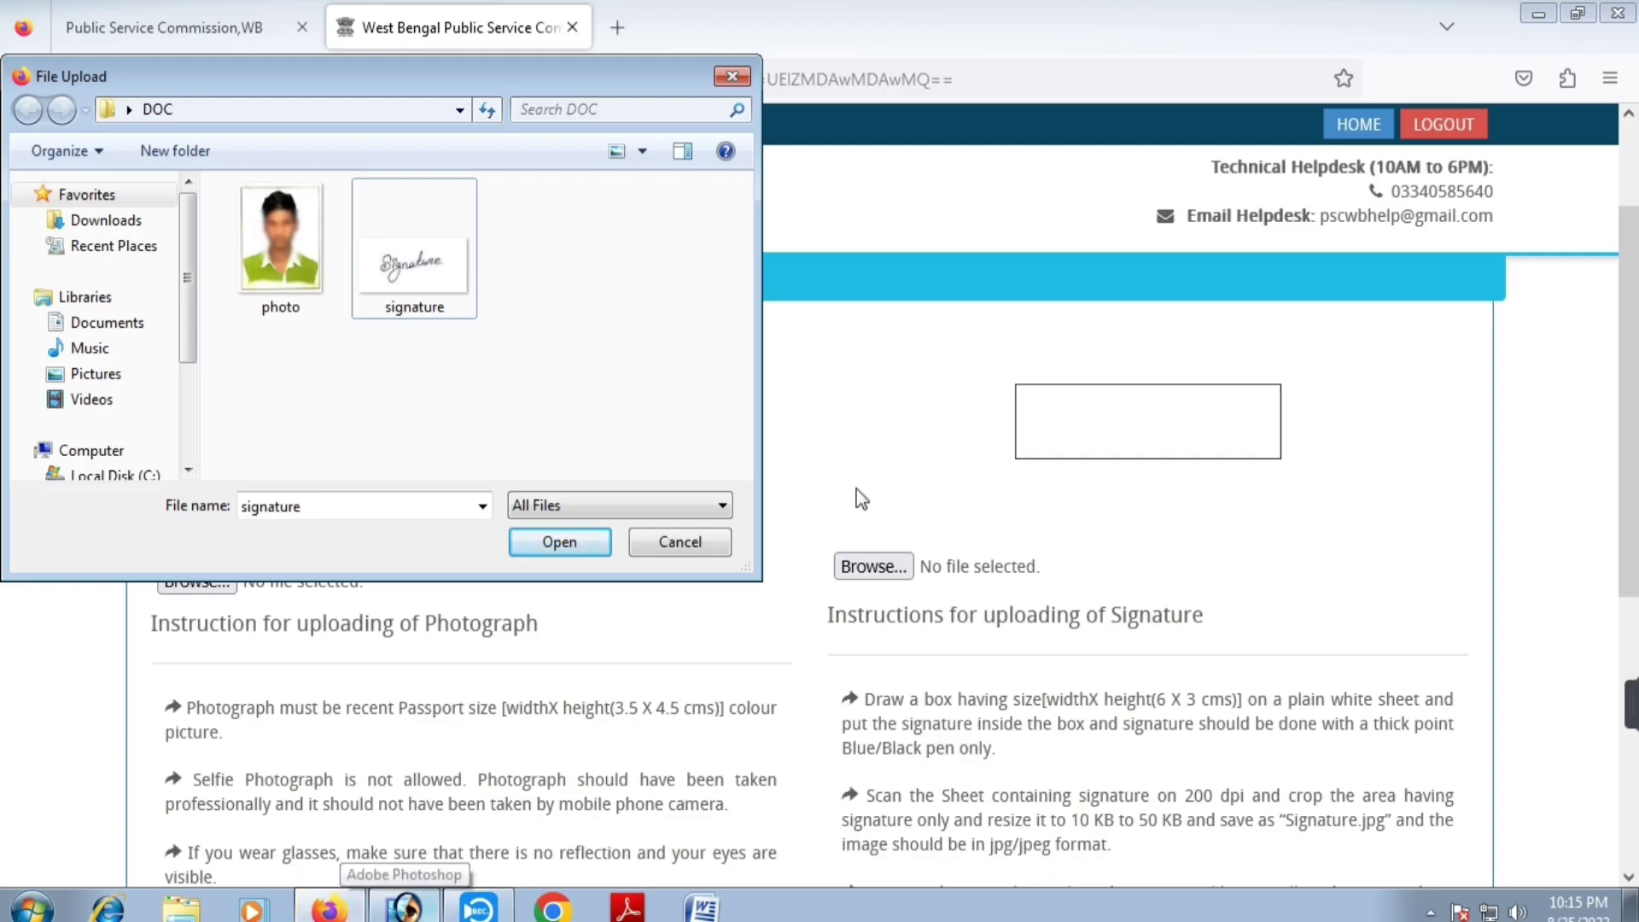
Upload the resized signature and save the uploads with Save & Proceed.
left_click(557, 540)
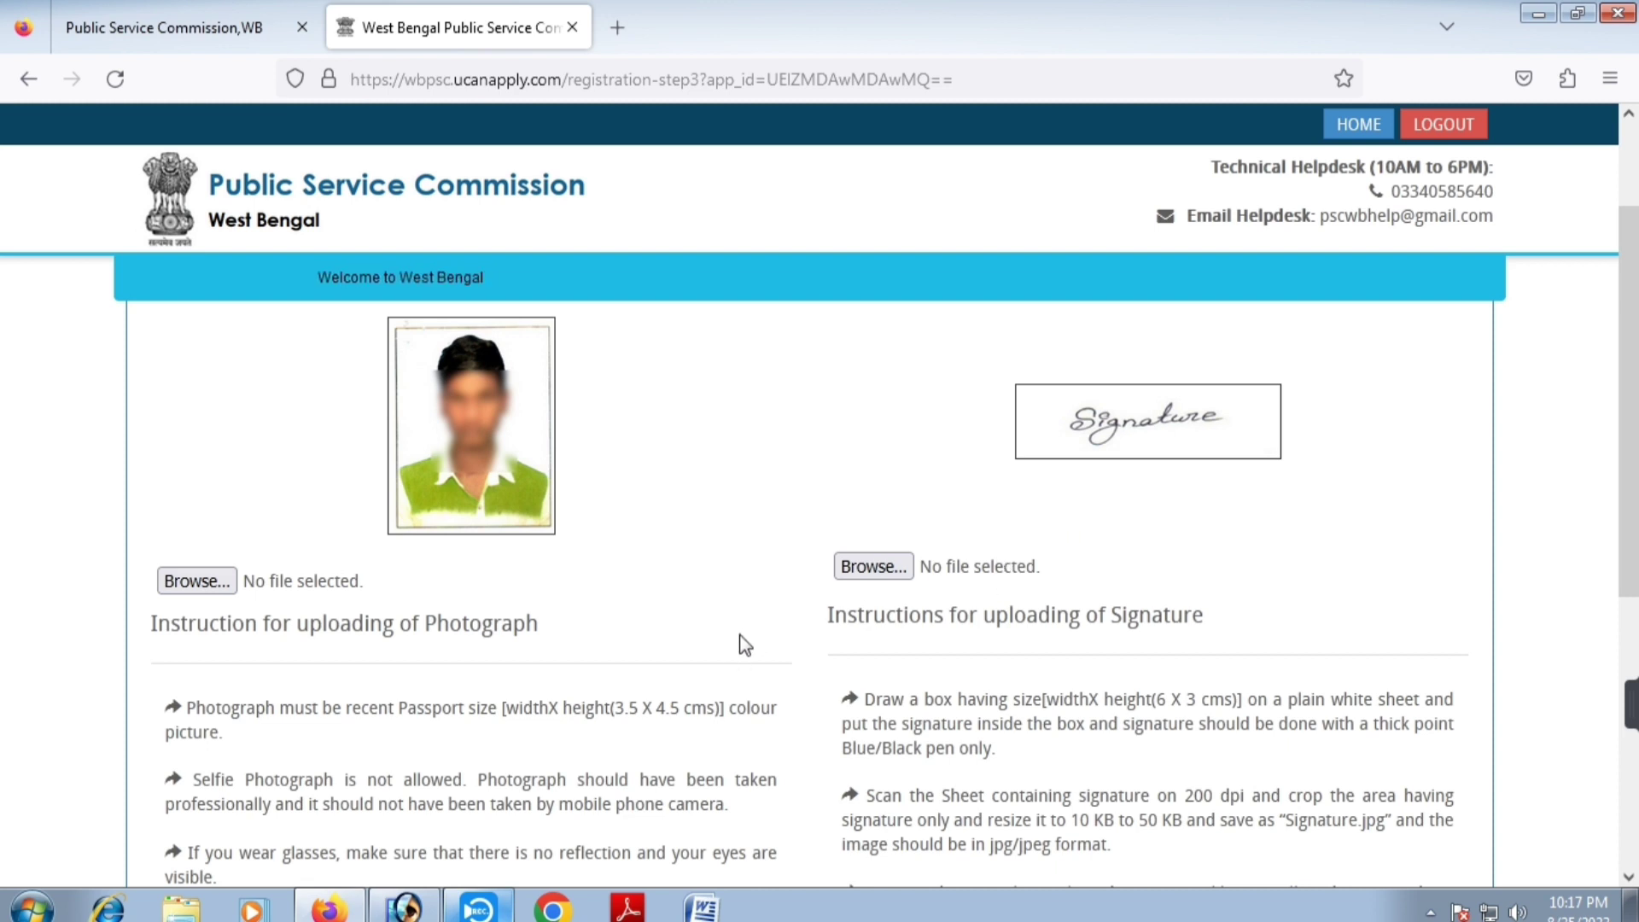
scroll(748, 636, "down", 3)
scroll(749, 628, "down", 9)
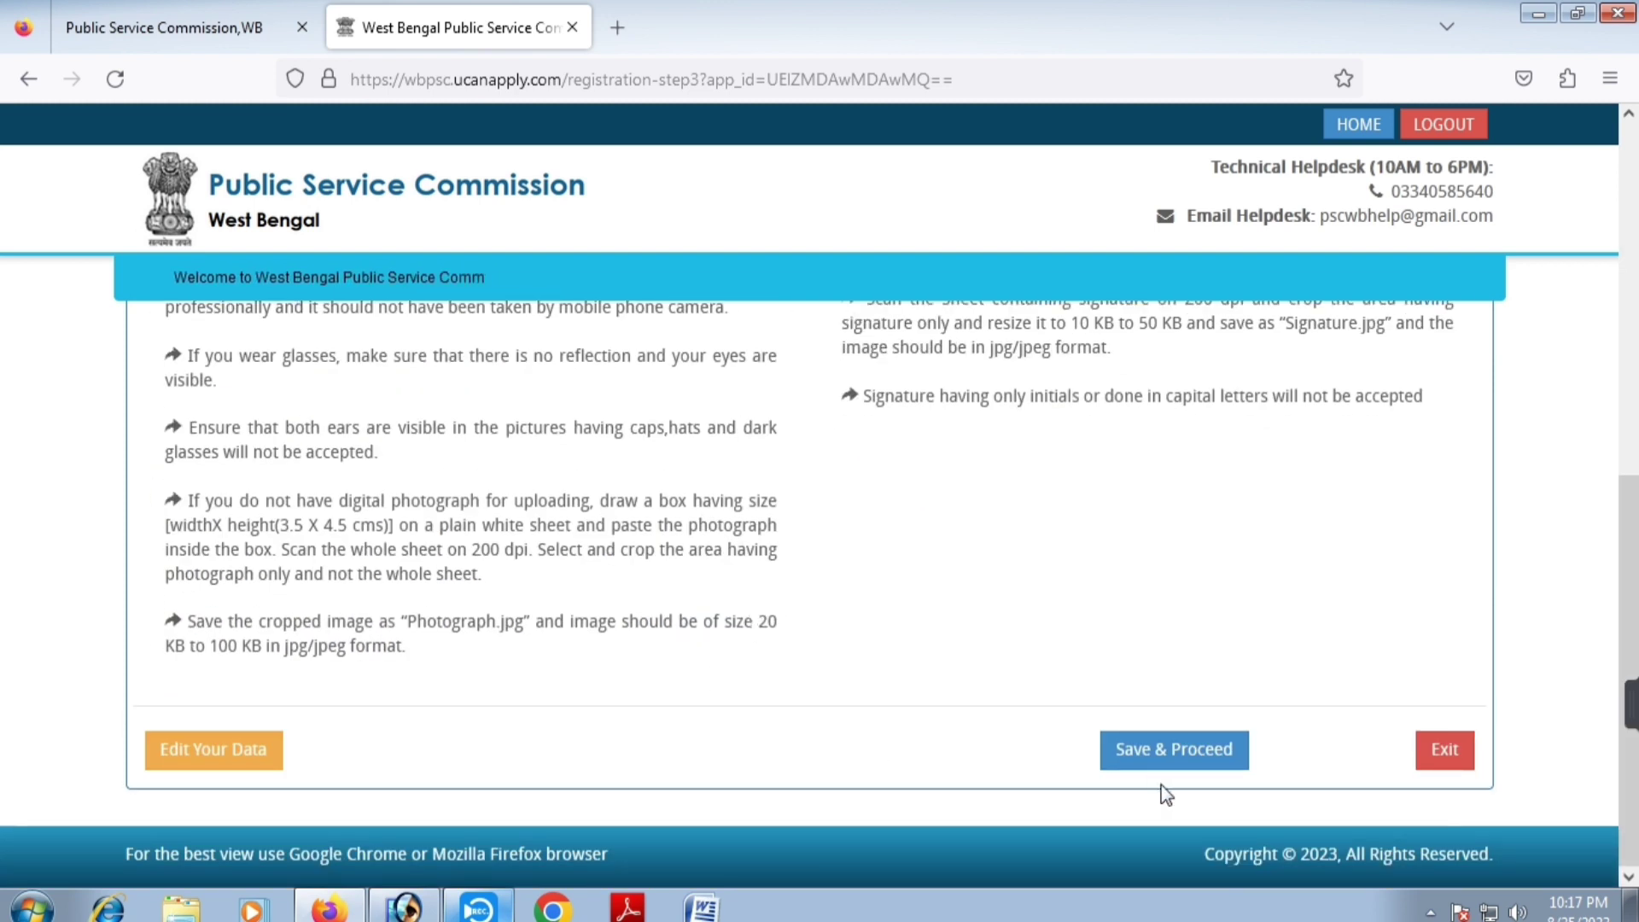
left_click(1184, 755)
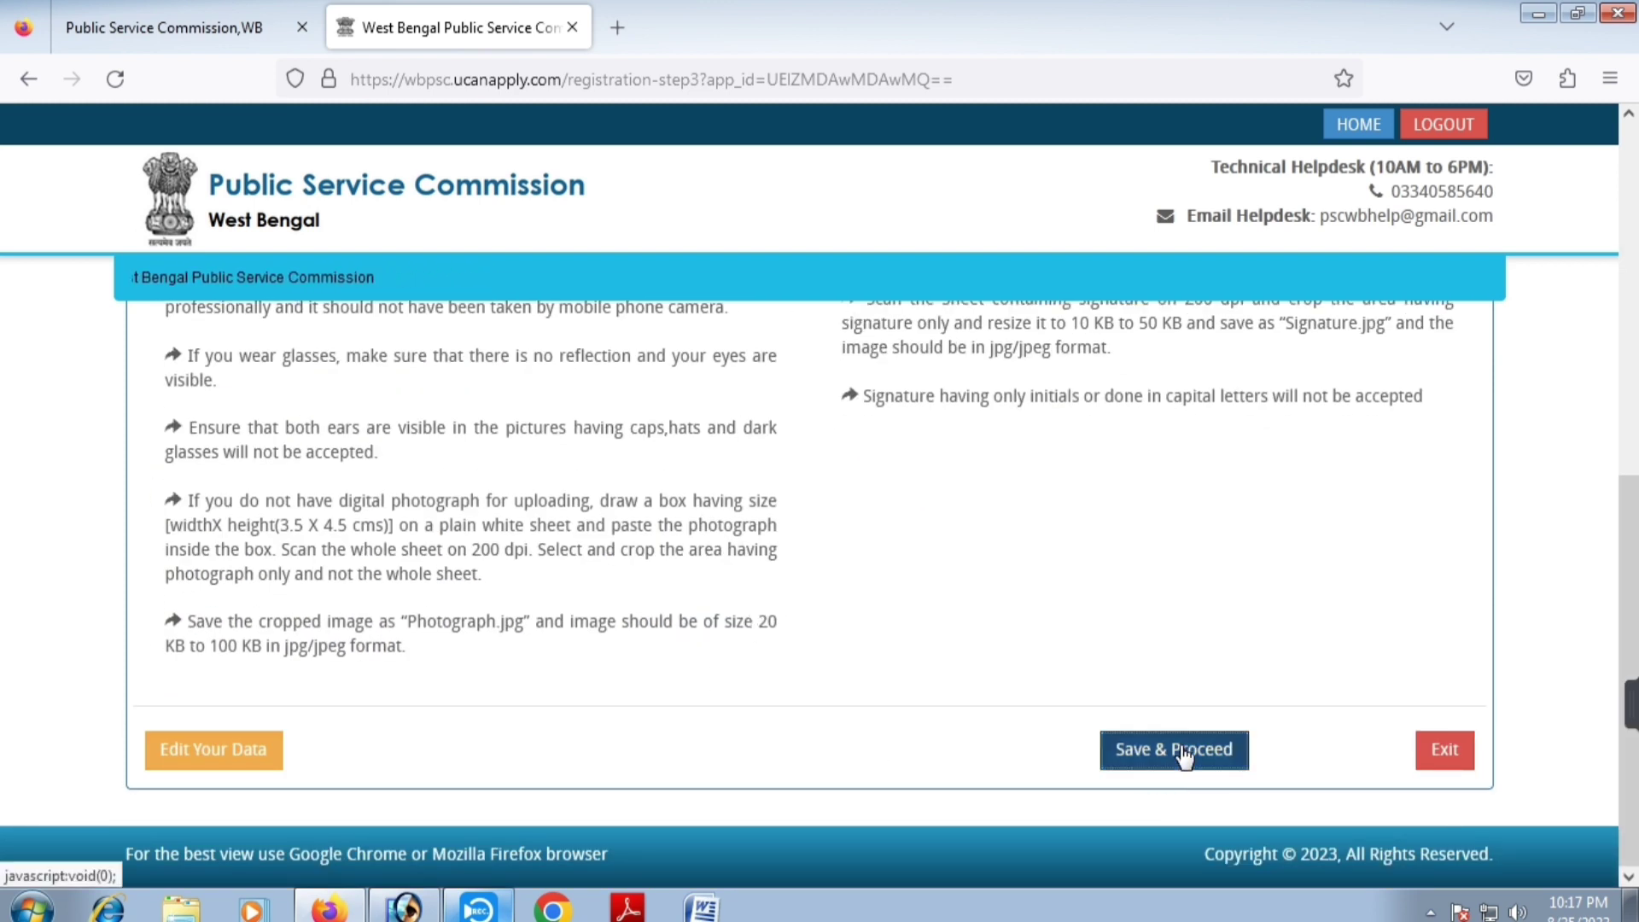
Tick 'I accept the above declaration', submit, and confirm to reach the registration preview.
scroll(750, 645, "down", 12)
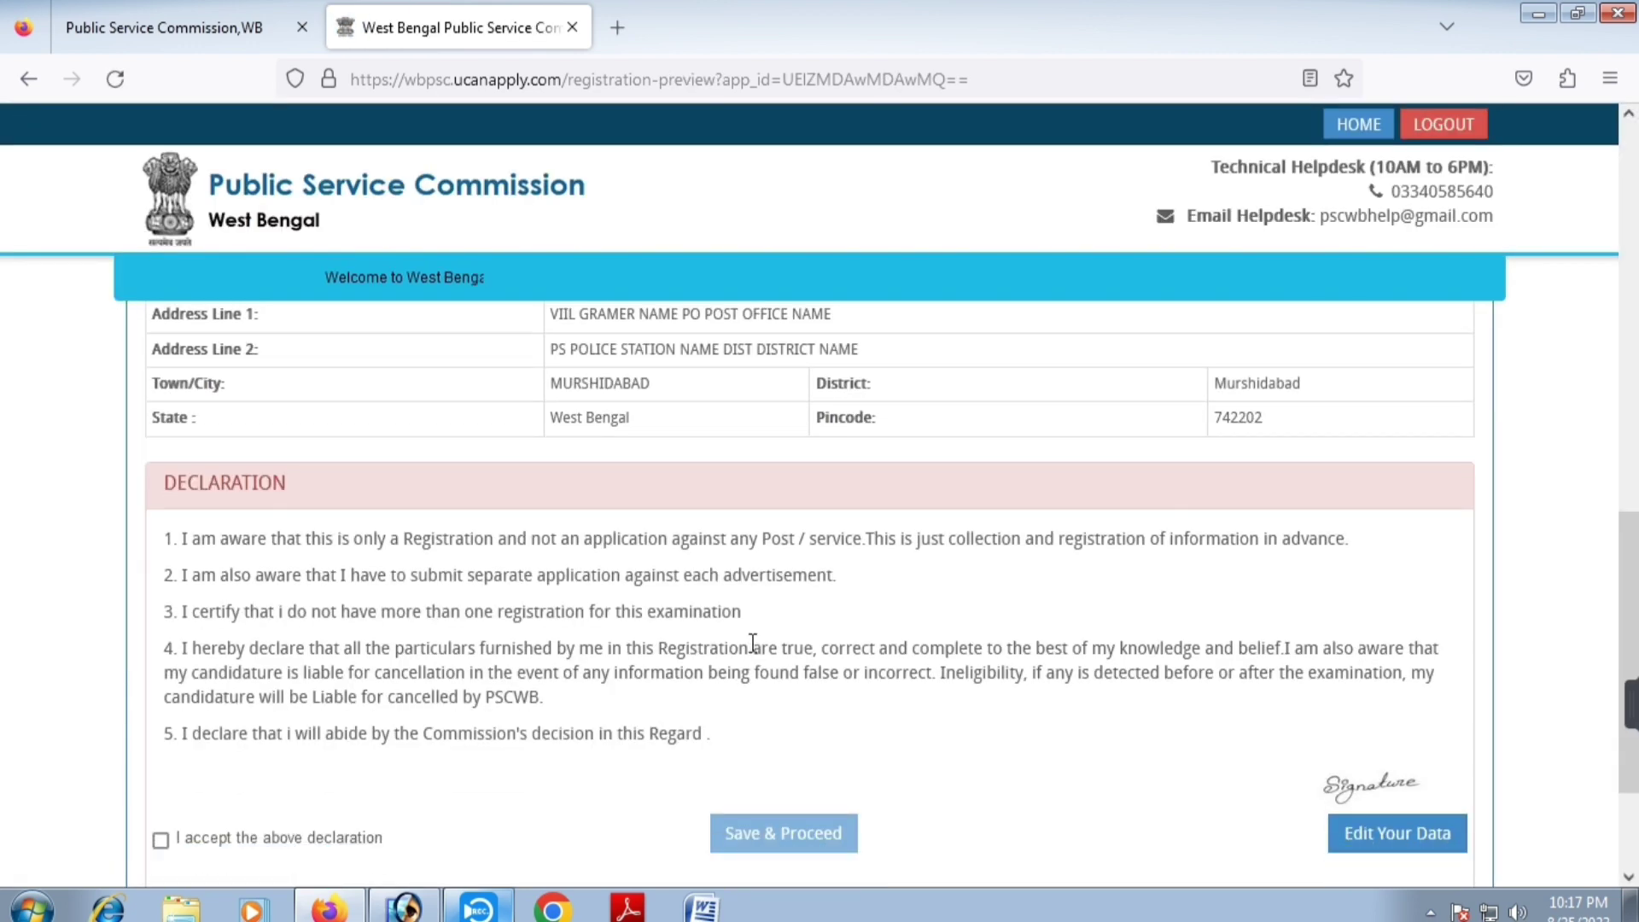
scroll(664, 392, "up", 3)
scroll(664, 393, "down", 3)
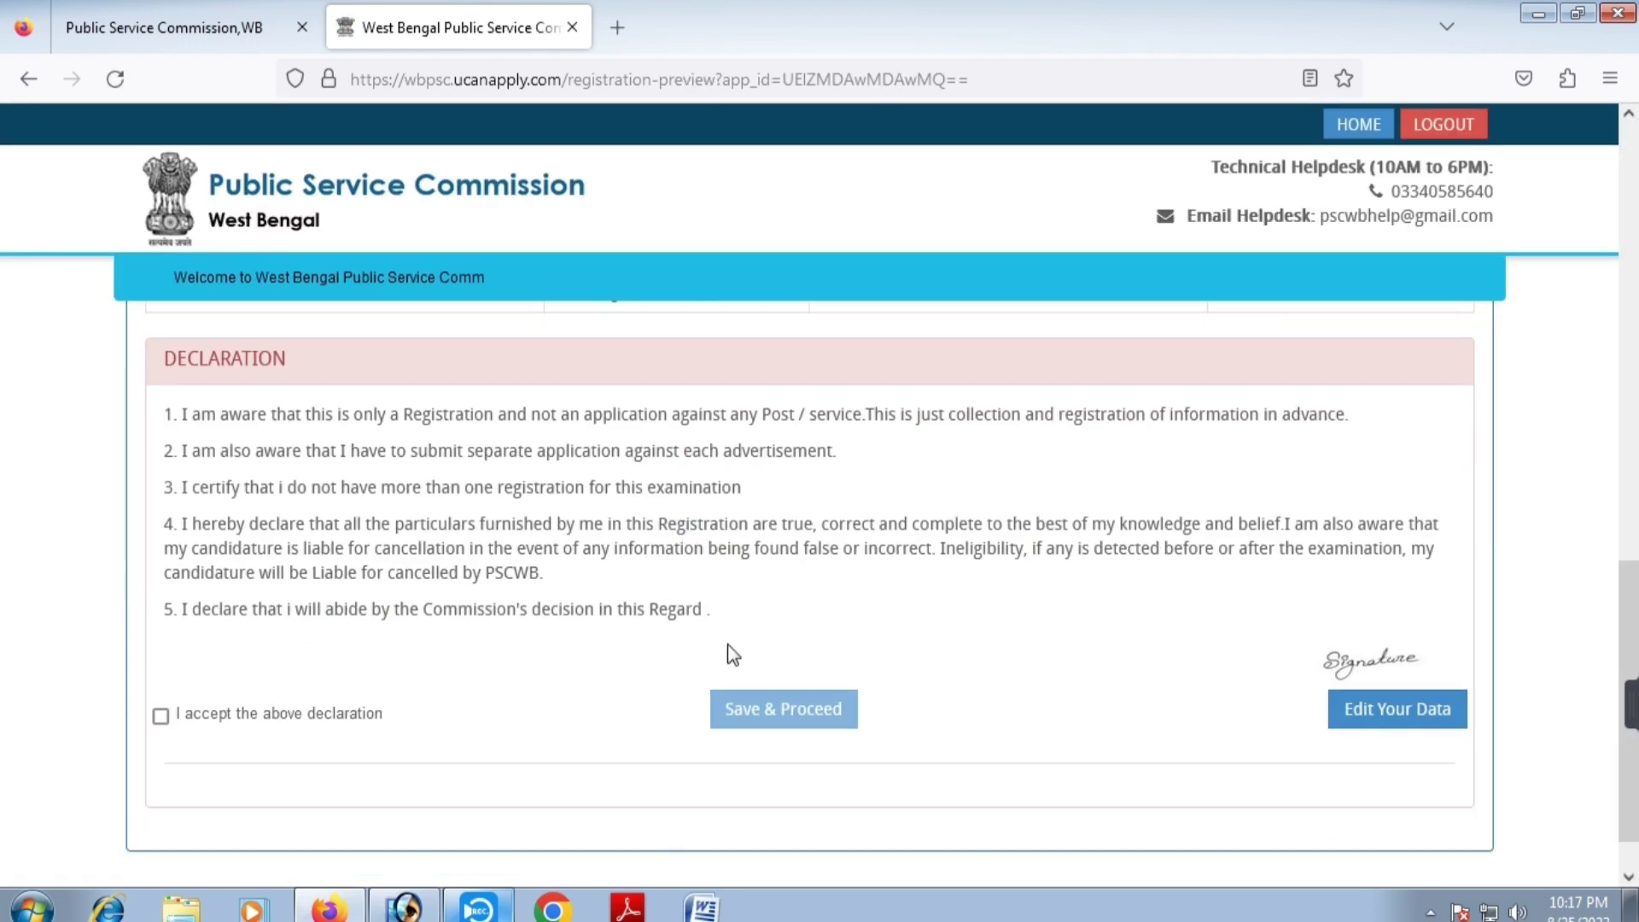
left_click(161, 716)
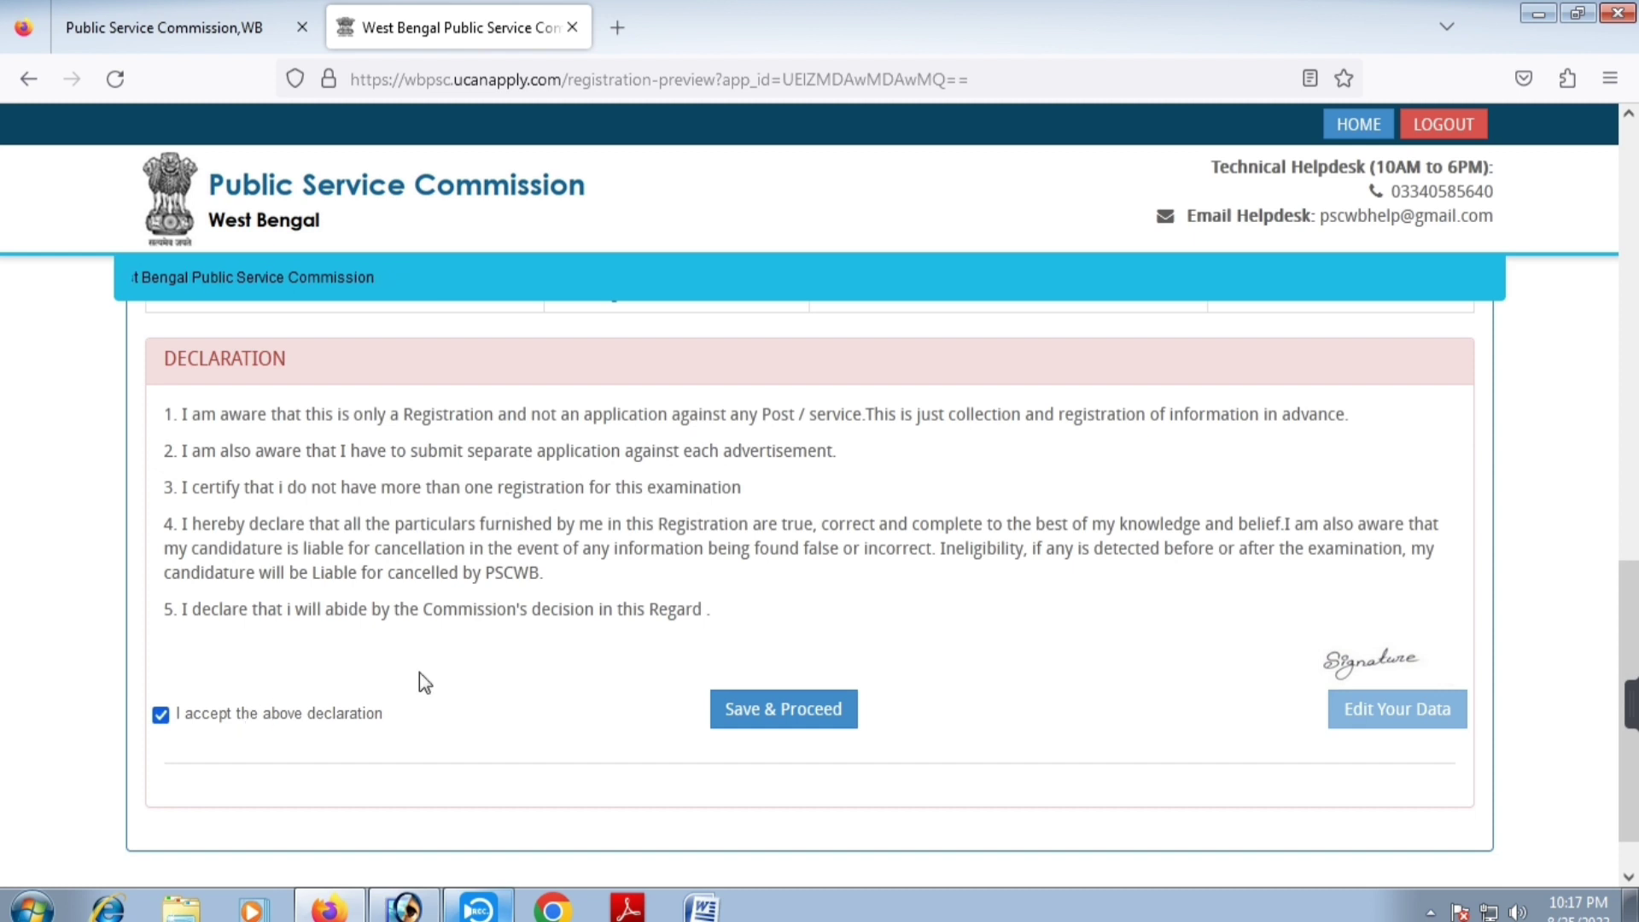
left_click(836, 728)
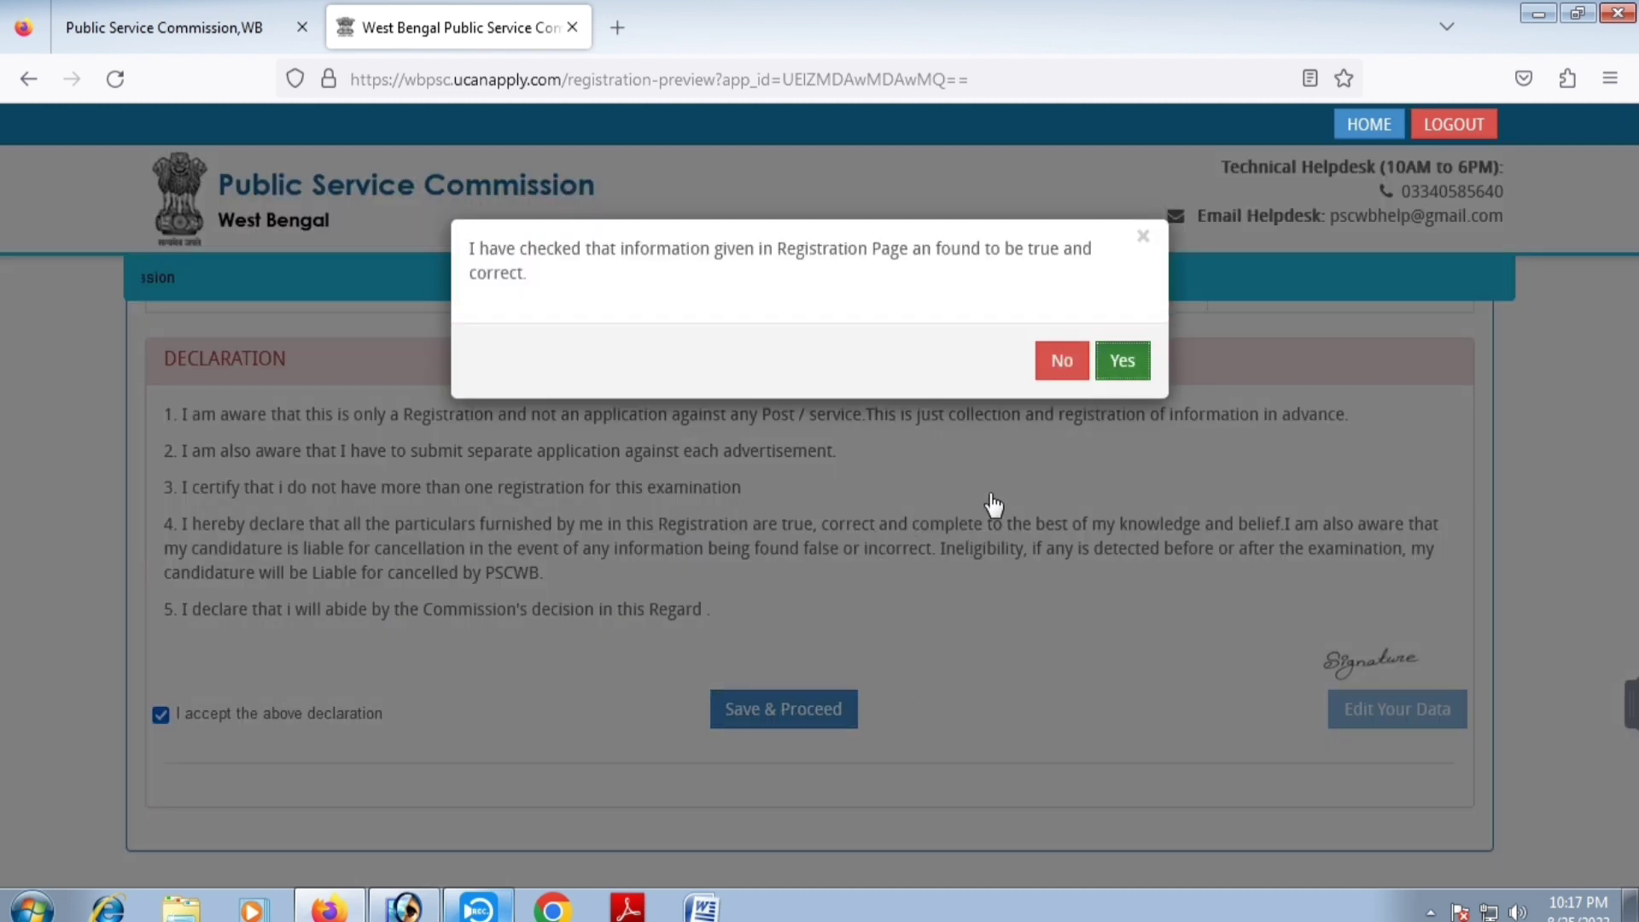
key("Return")
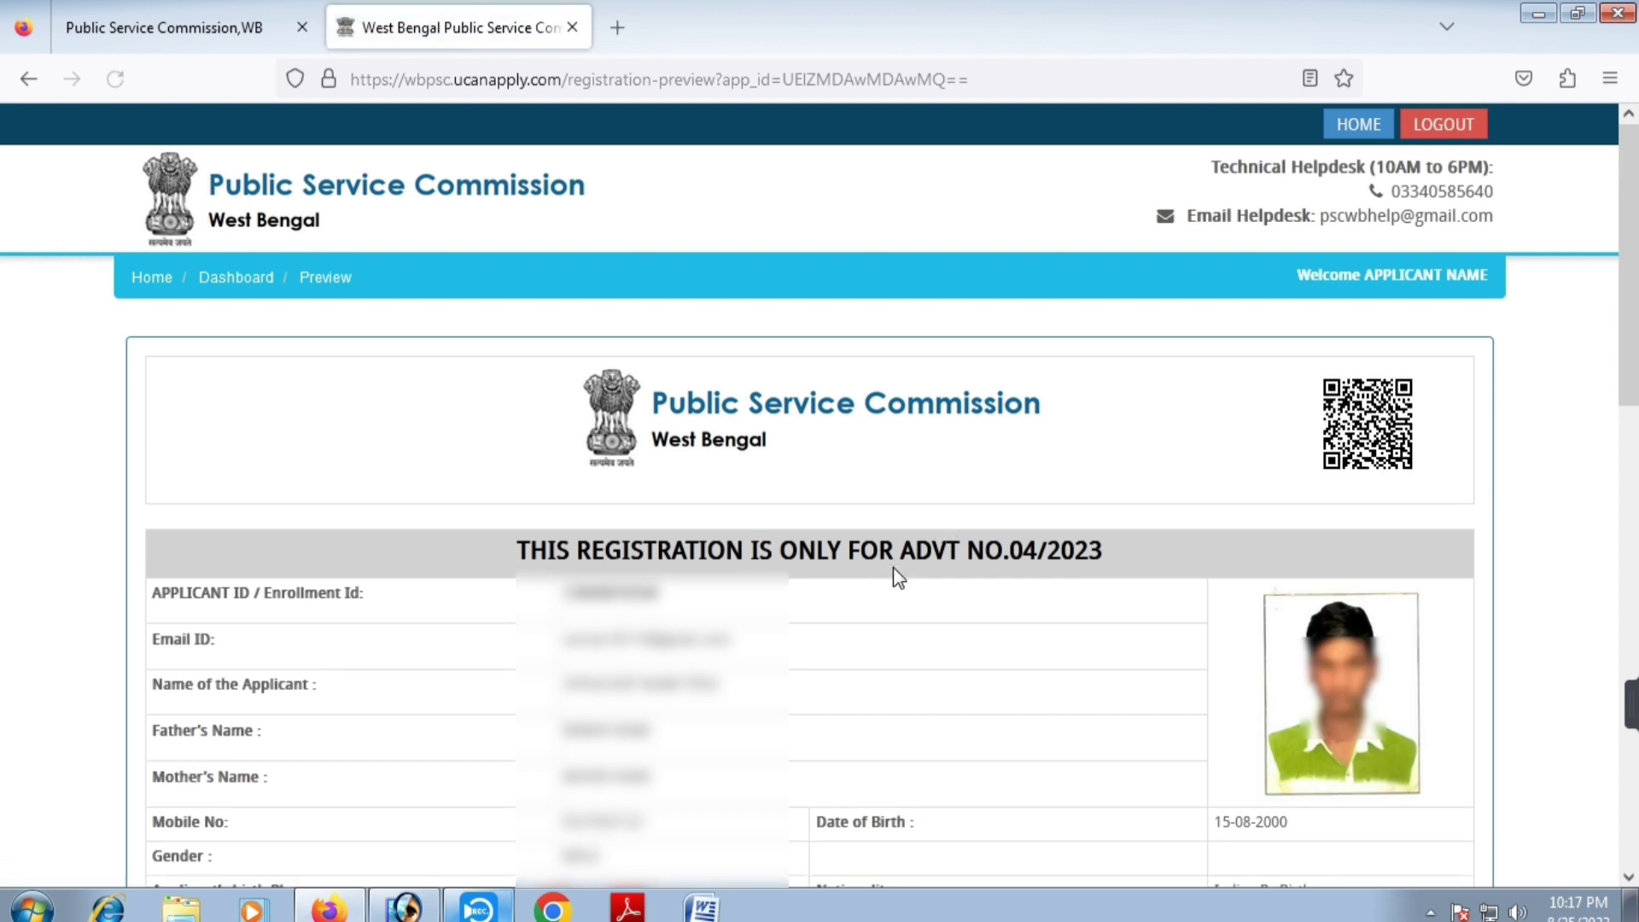
scroll(900, 623, "down", 15)
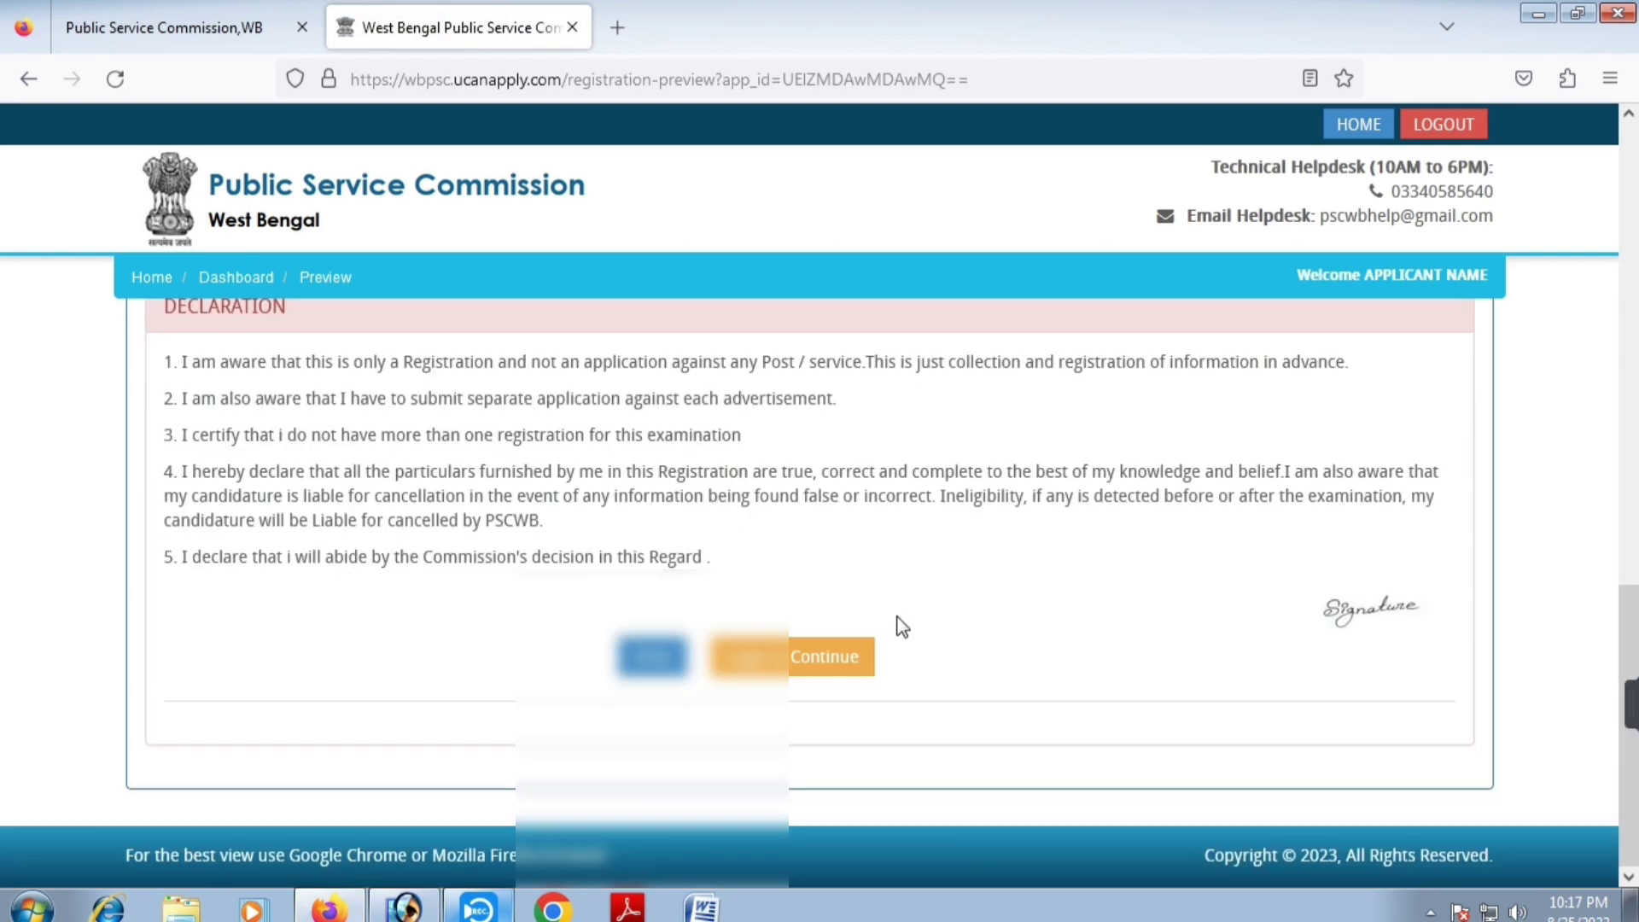
Print the registration preview on the HP LaserJet M1005, then continue to the Sign In form.
left_click(647, 670)
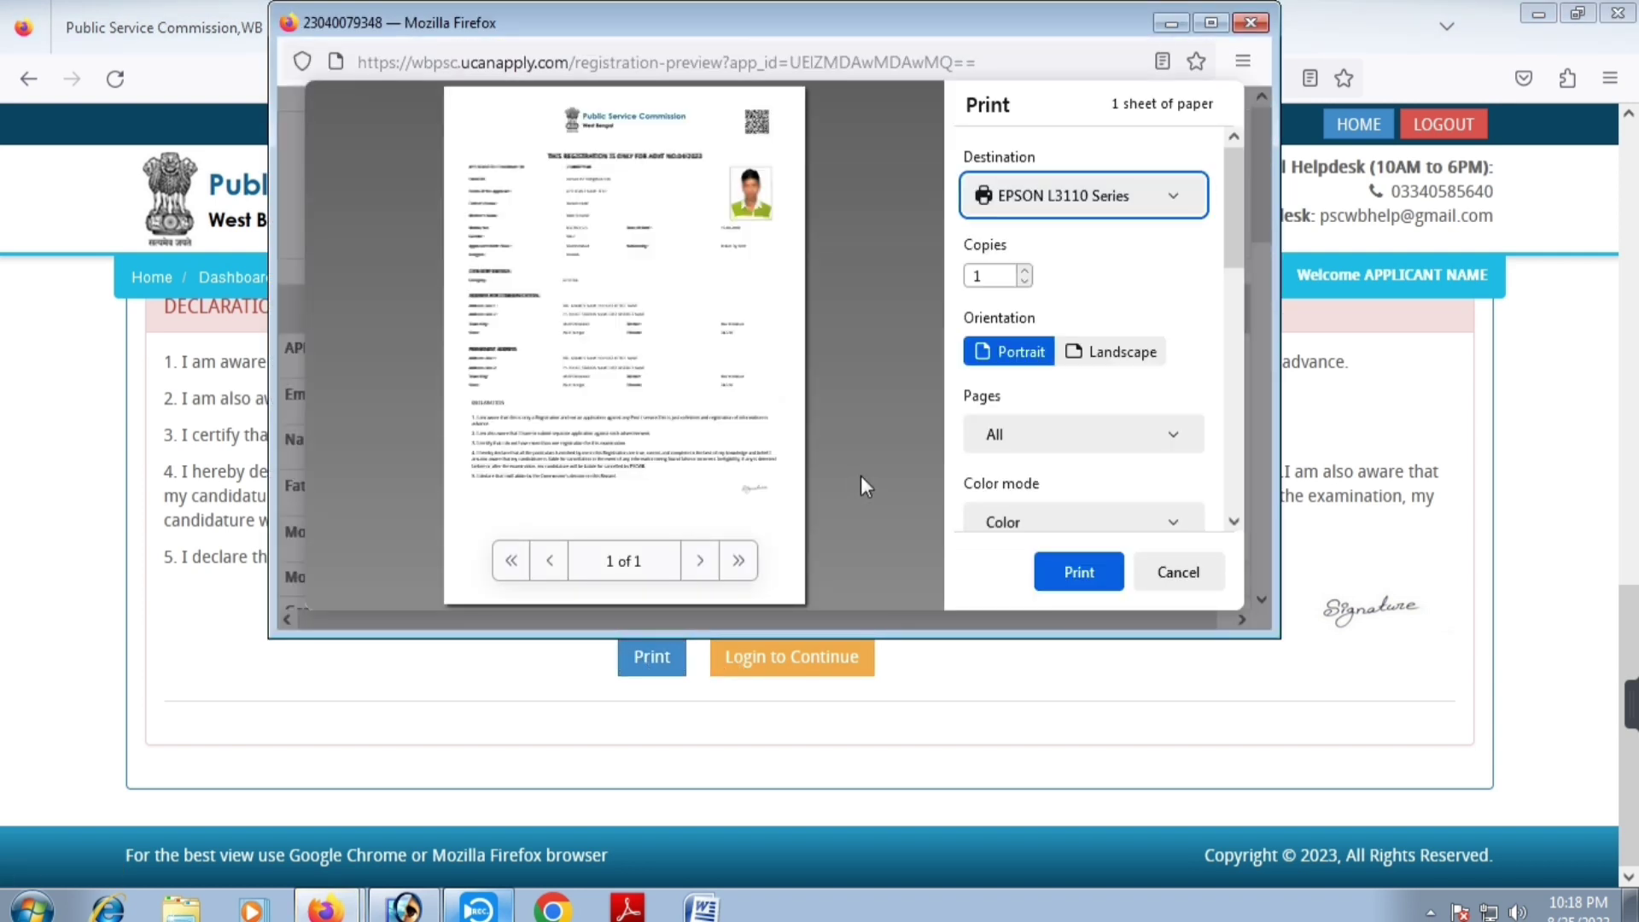
left_click(1067, 202)
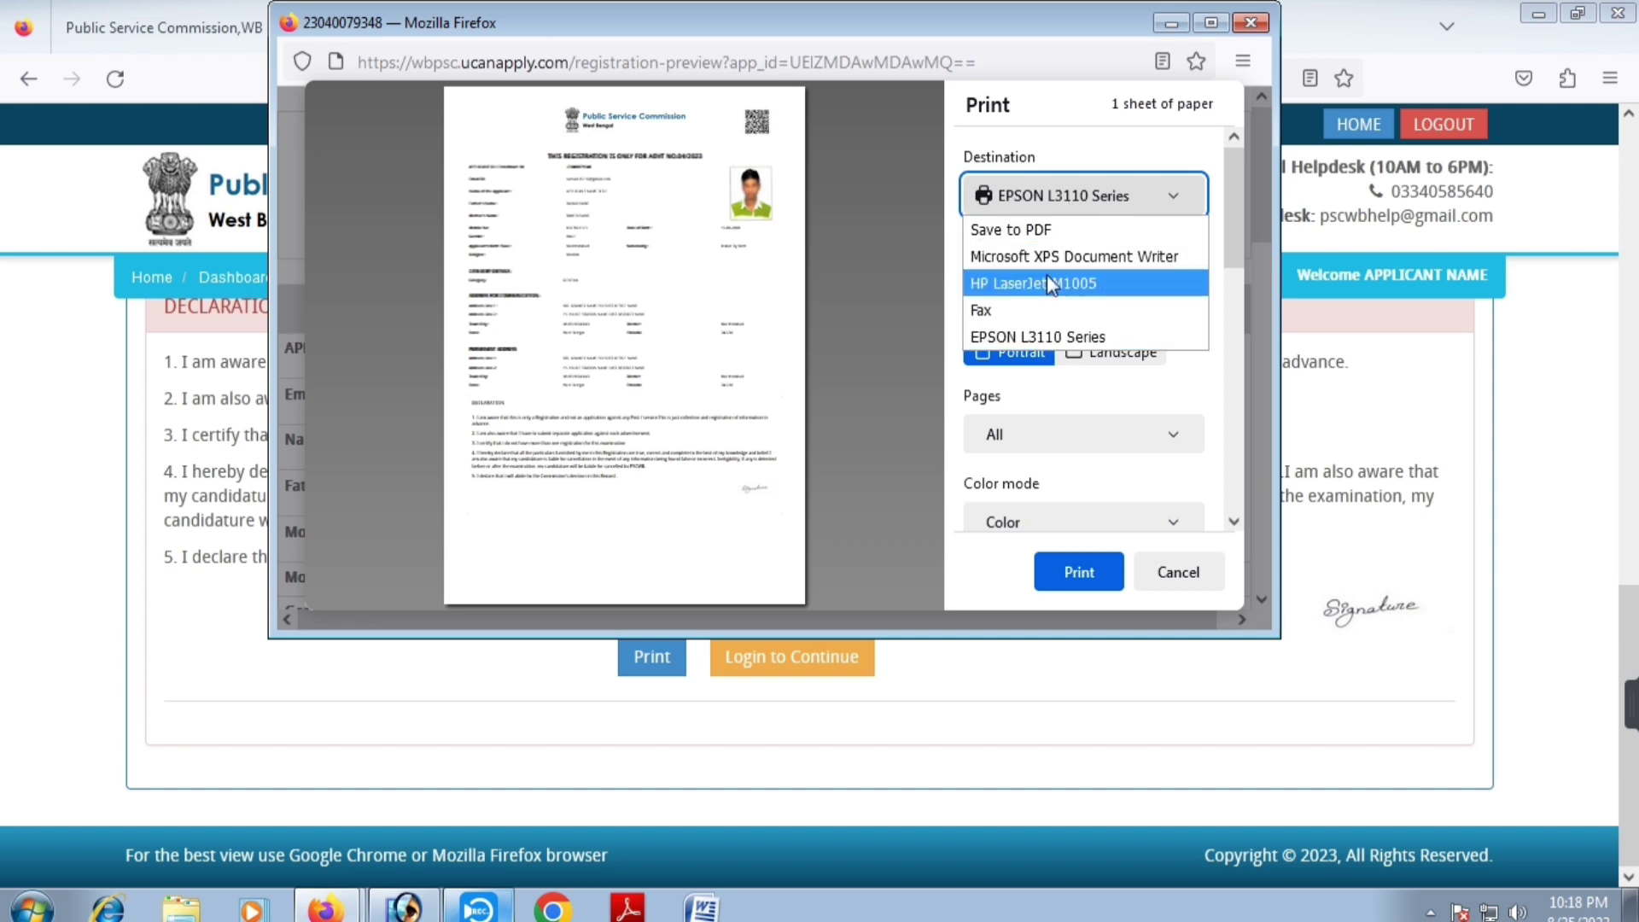
left_click(1047, 274)
left_click(1080, 576)
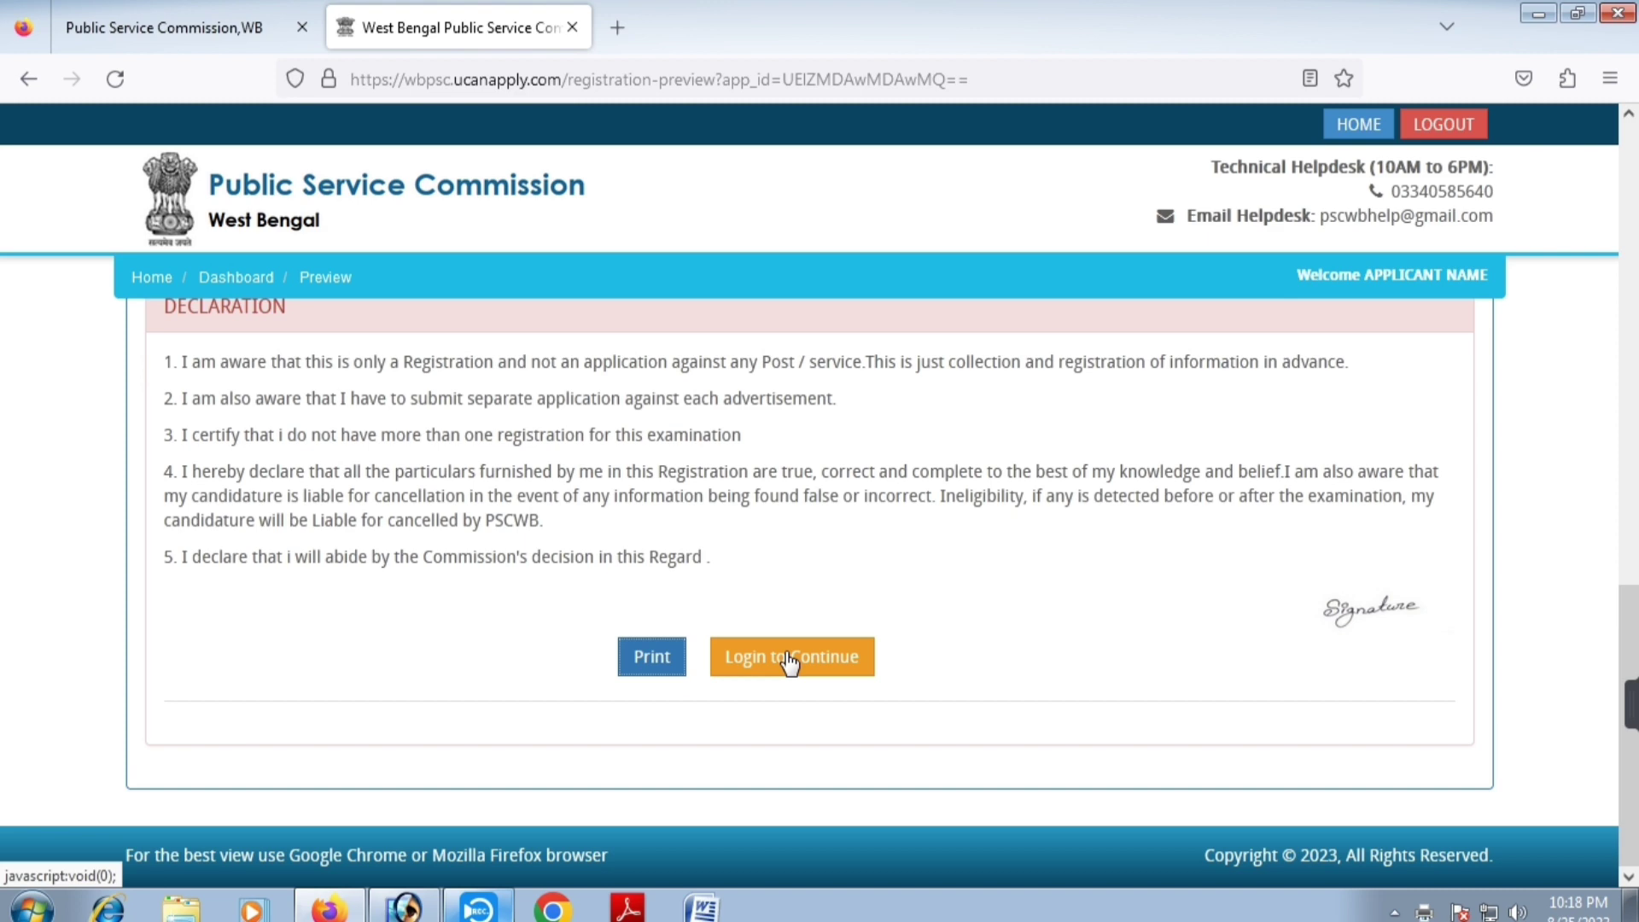
left_click(787, 655)
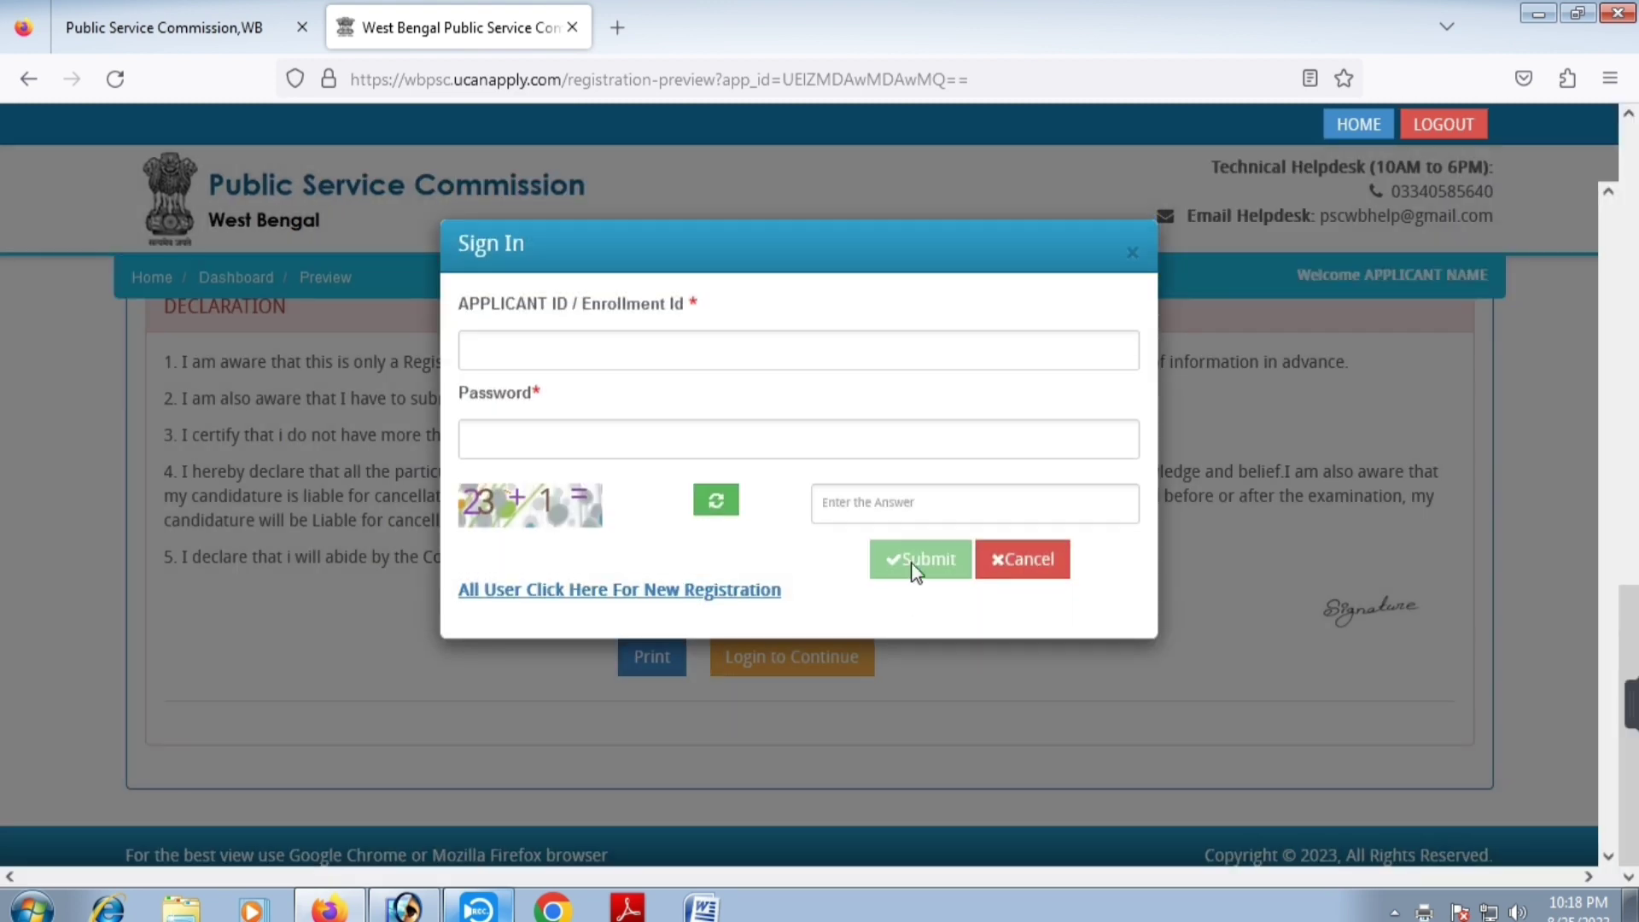
Sign in with the applicant ID, password and captcha answer, declining Firefox's save-login prompt.
left_click(607, 354)
type("2")
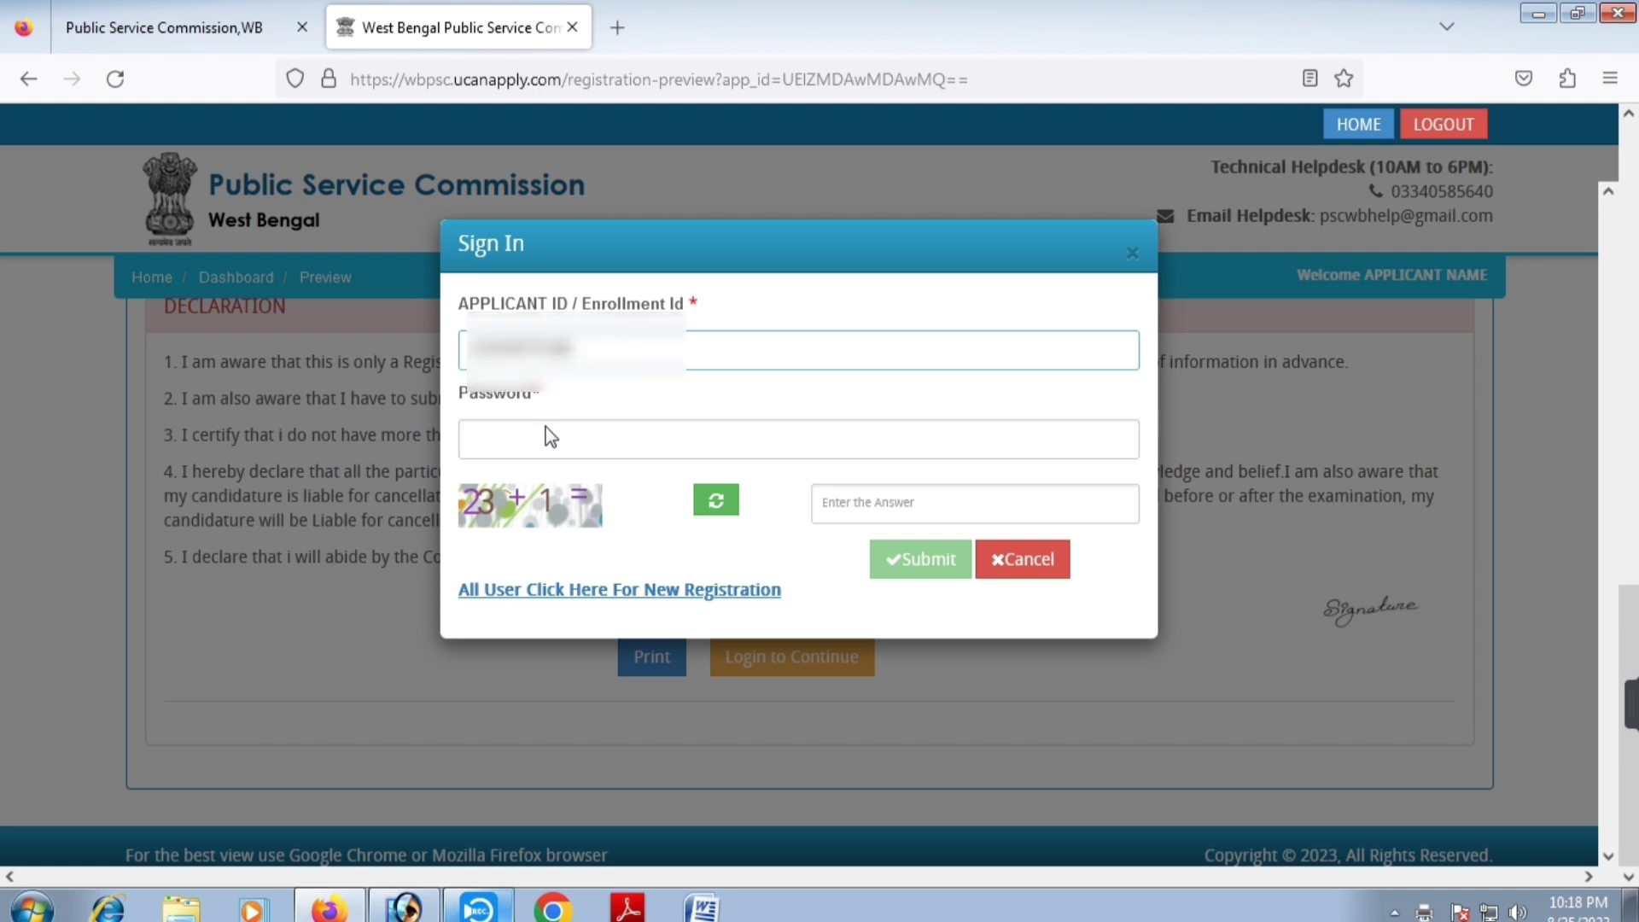
left_click(551, 438)
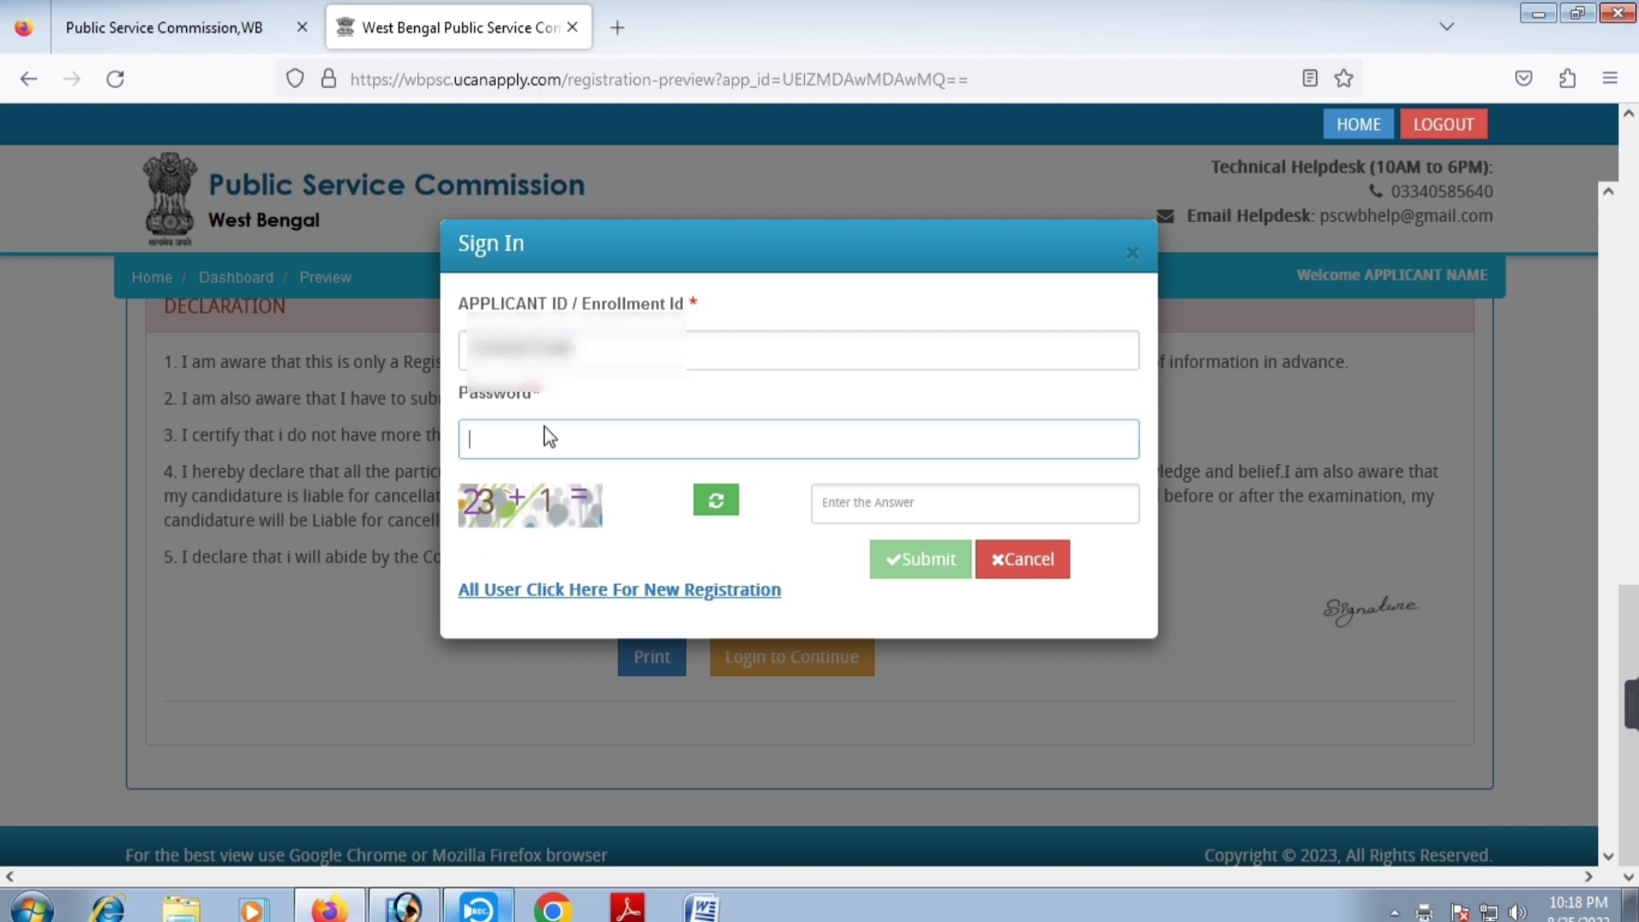
type("a")
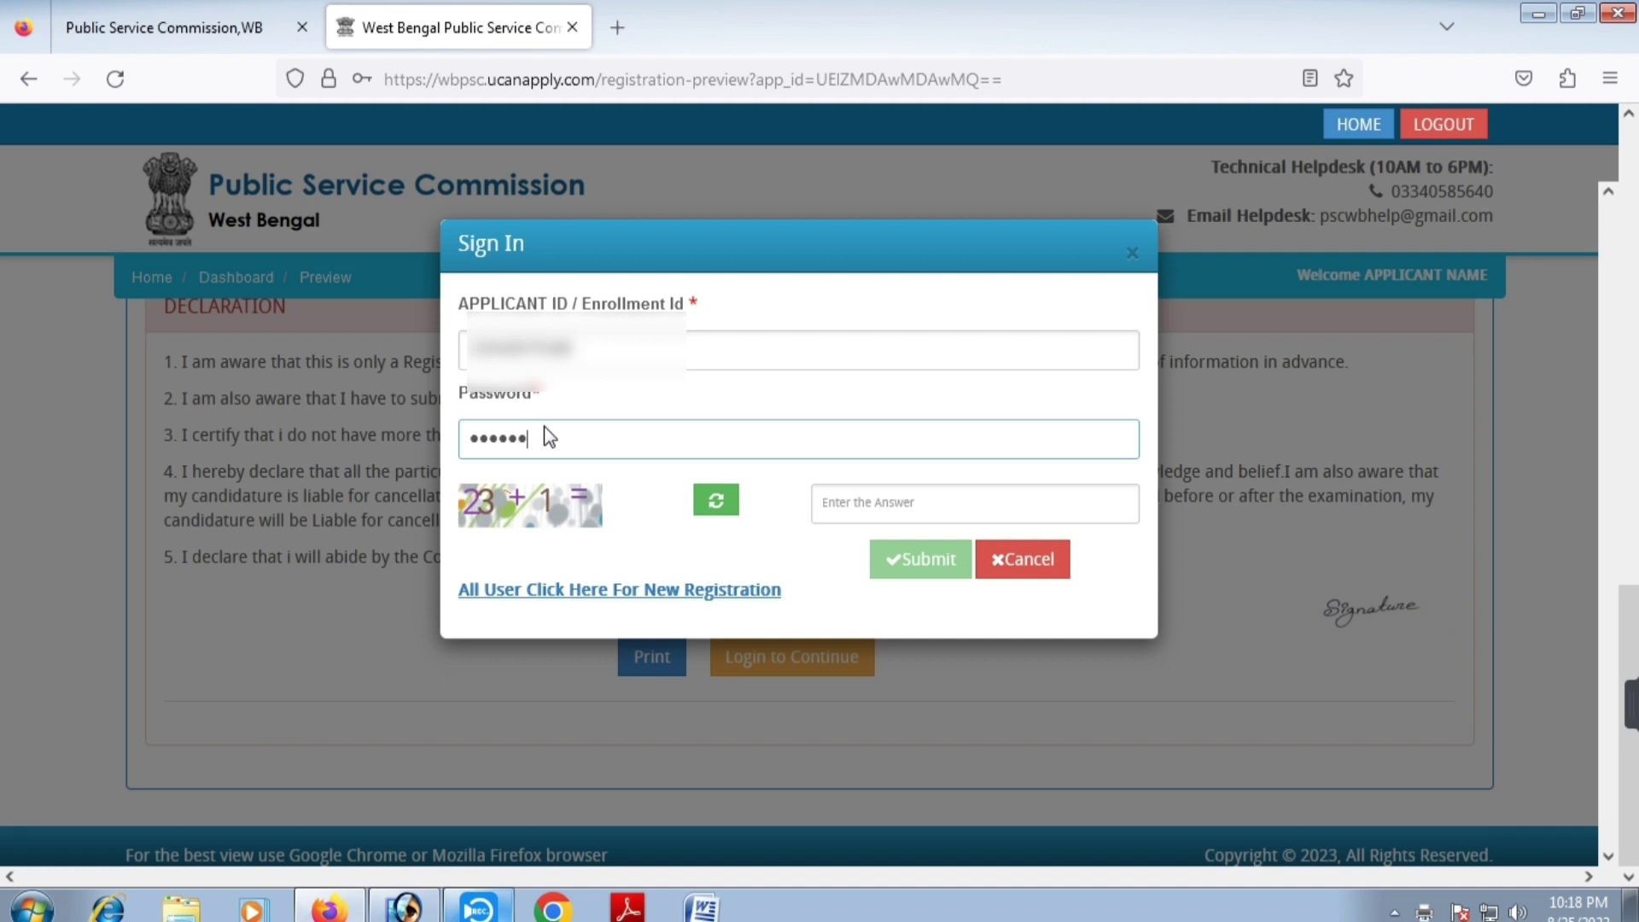
key("Tab")
key("Tab")
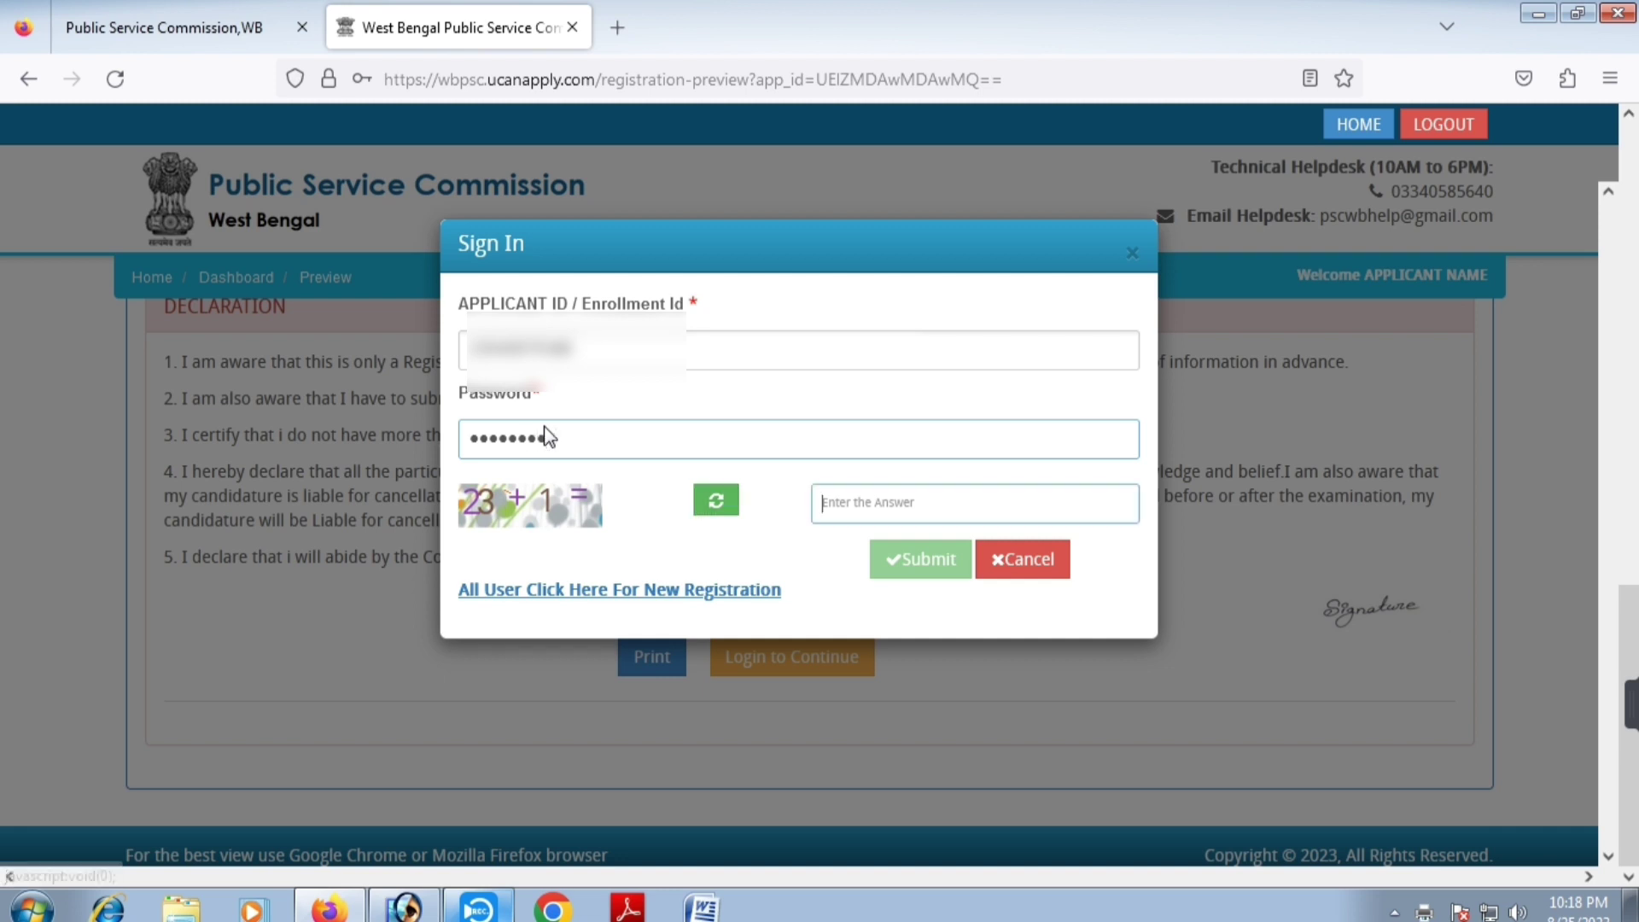
type("24")
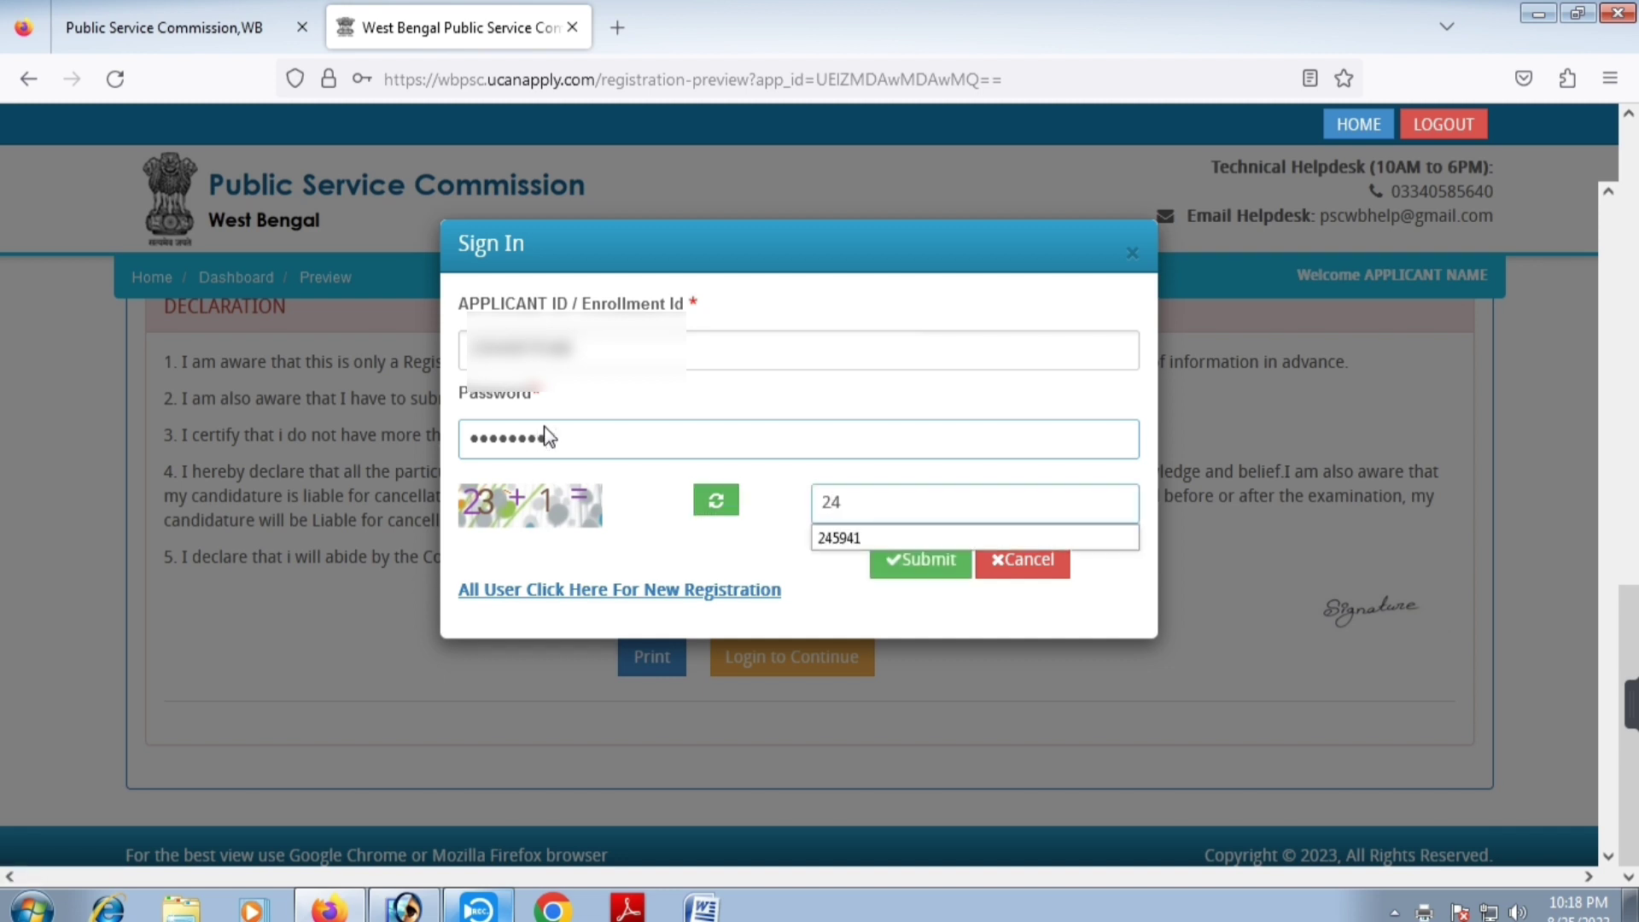
left_click(920, 563)
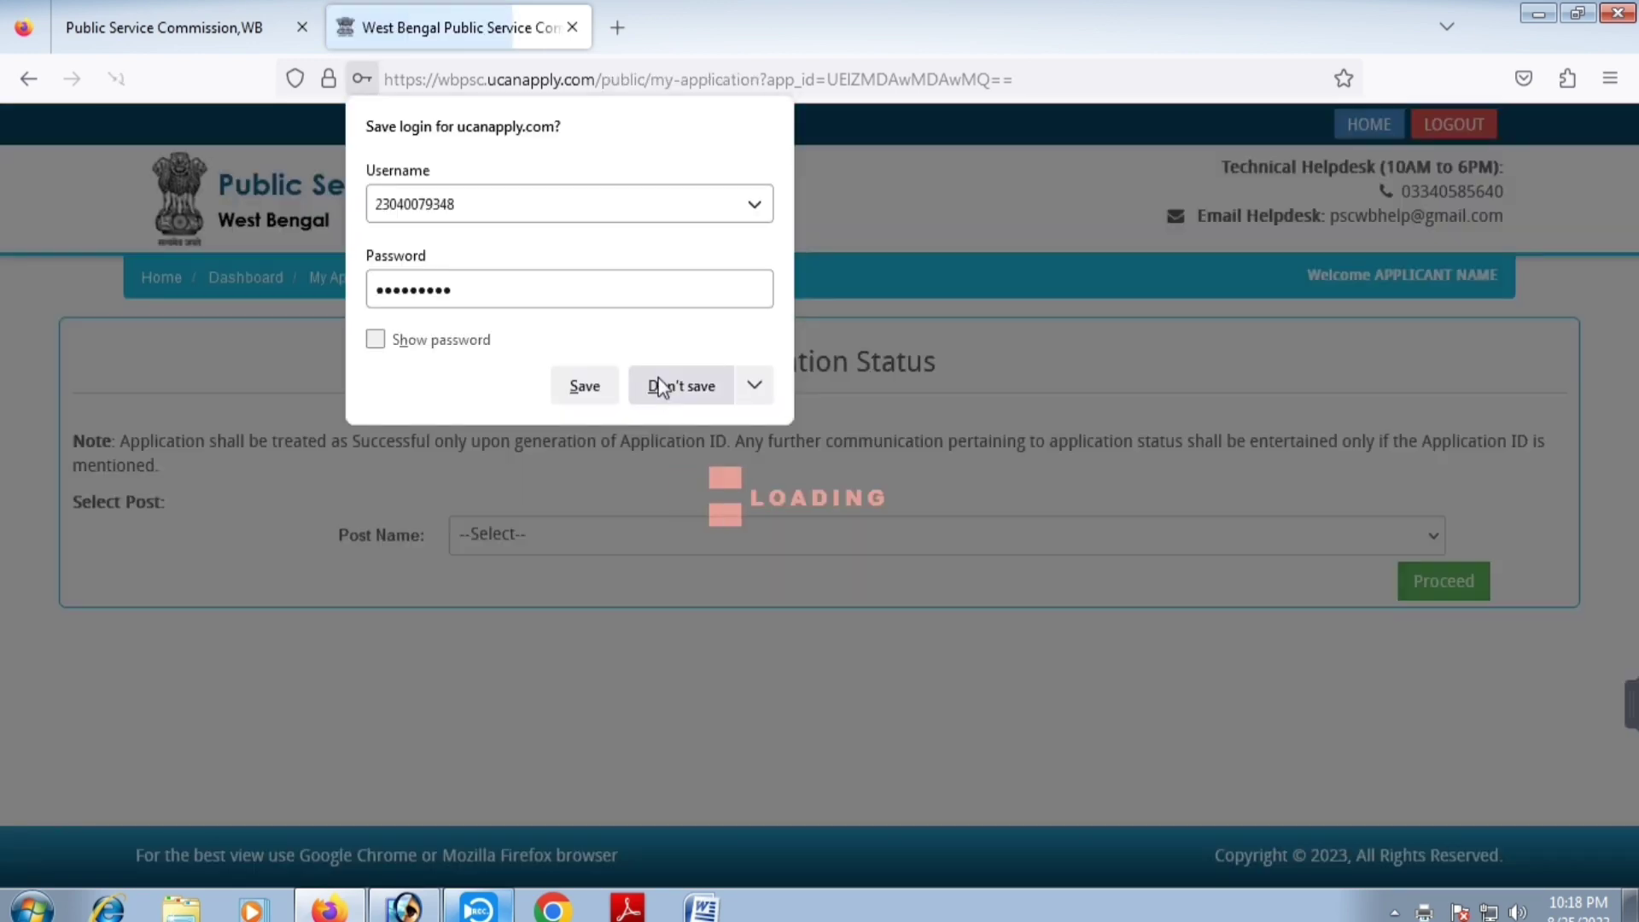
left_click(670, 385)
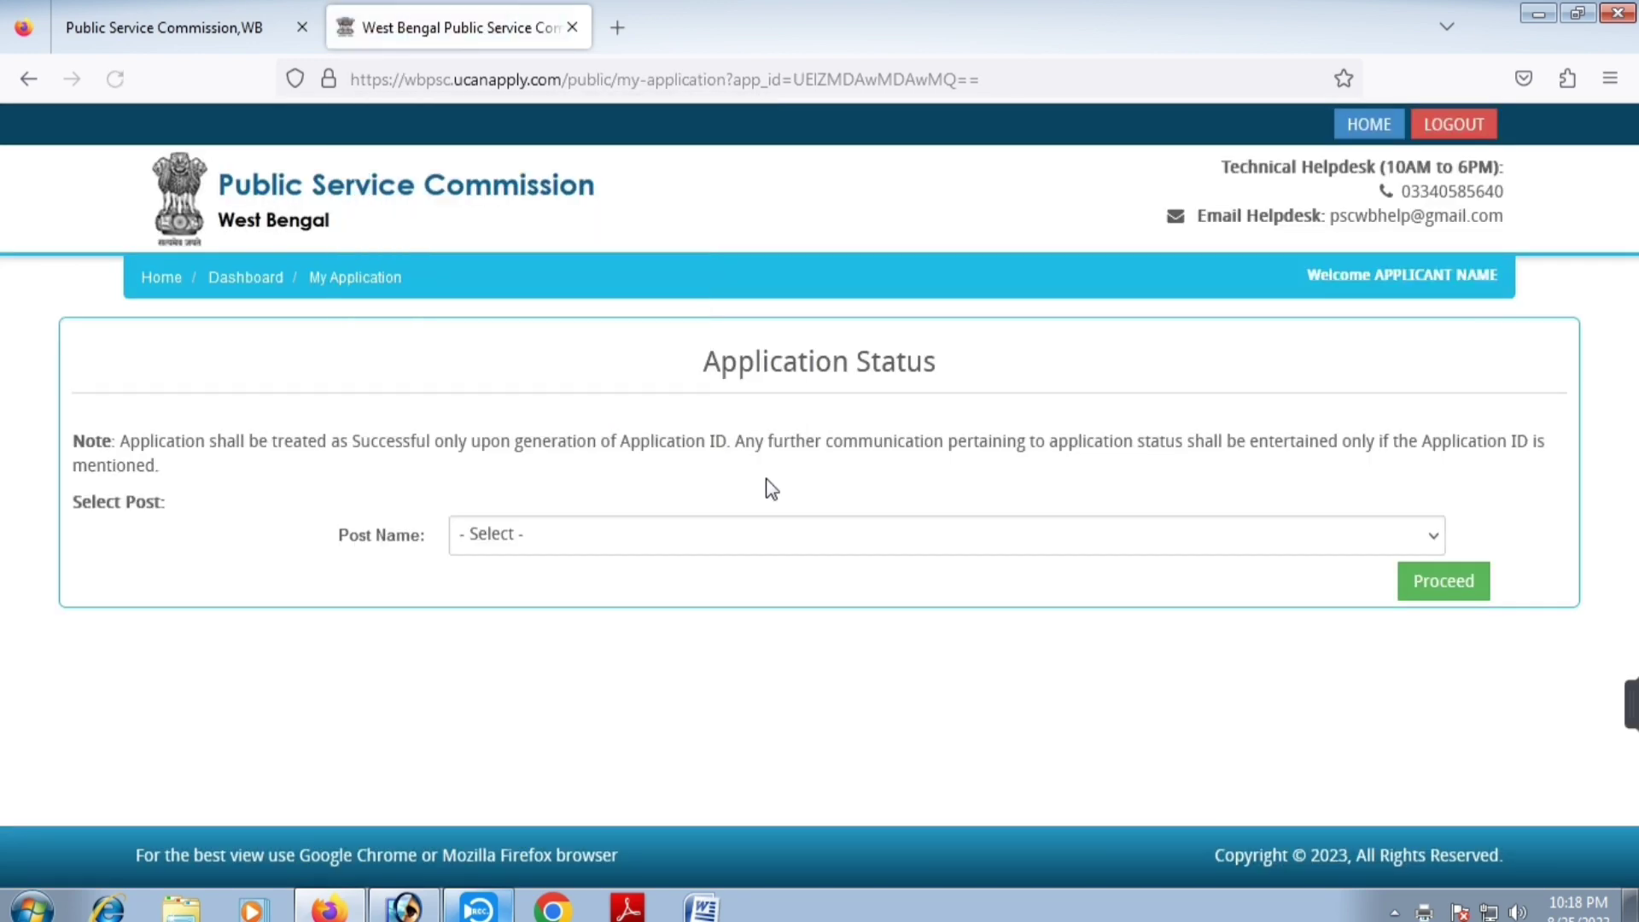
Select the Sub-Inspector Food & Supplies post and proceed to its application status.
left_click(611, 551)
left_click(534, 605)
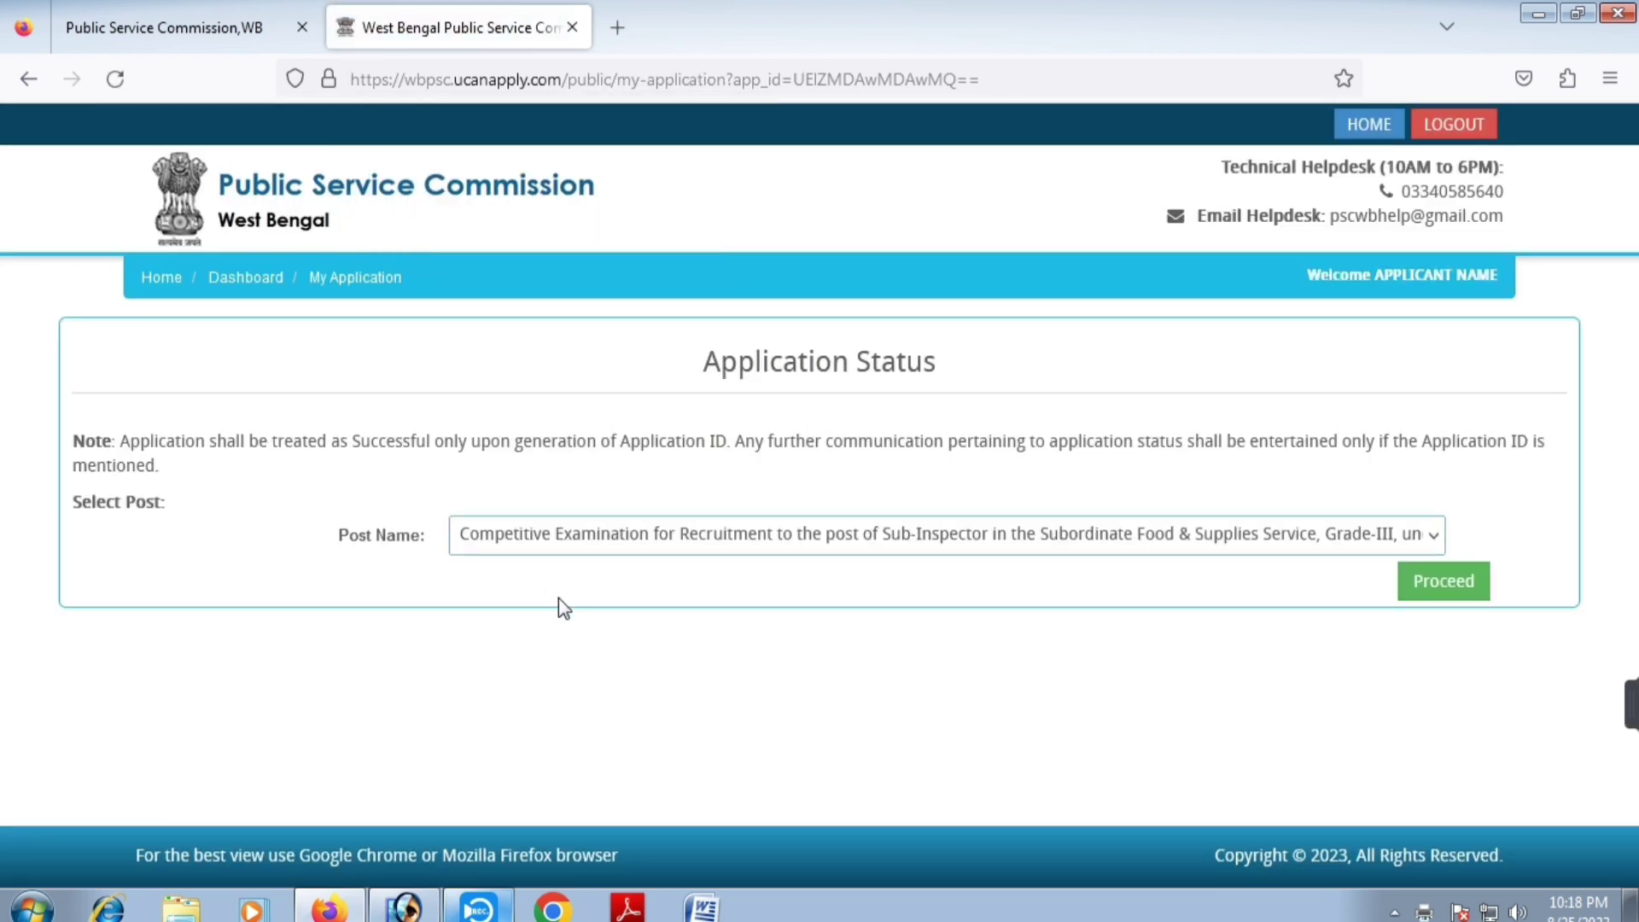
left_click(1418, 588)
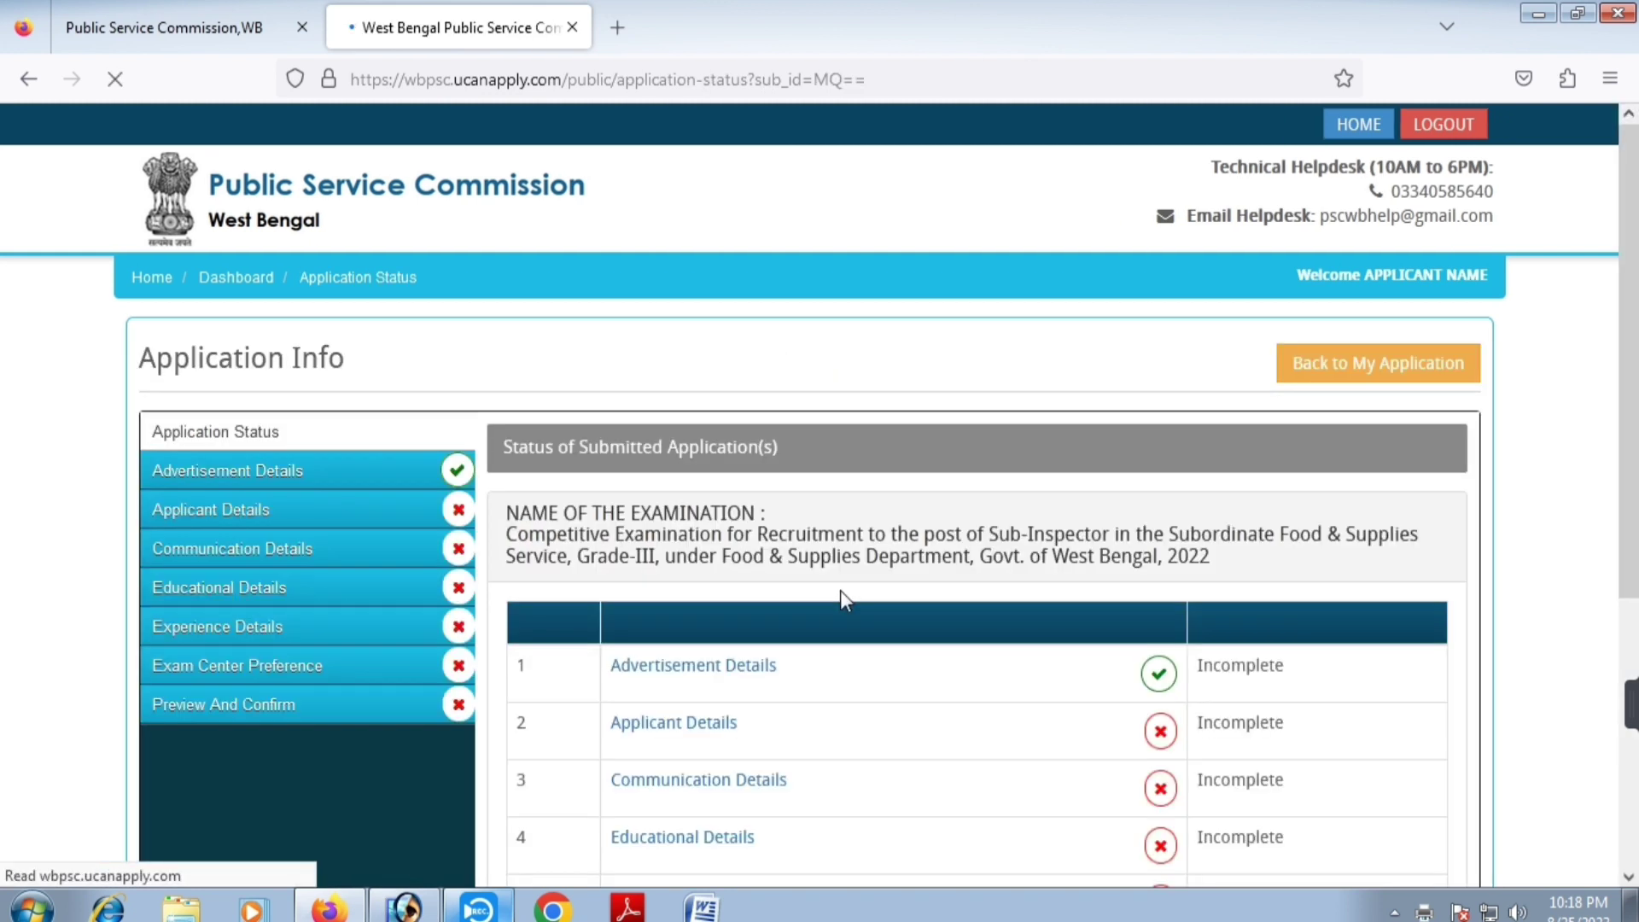
Continue to Recruitment Detail, tick the instructions declaration, and save to move on.
scroll(743, 608, "down", 4)
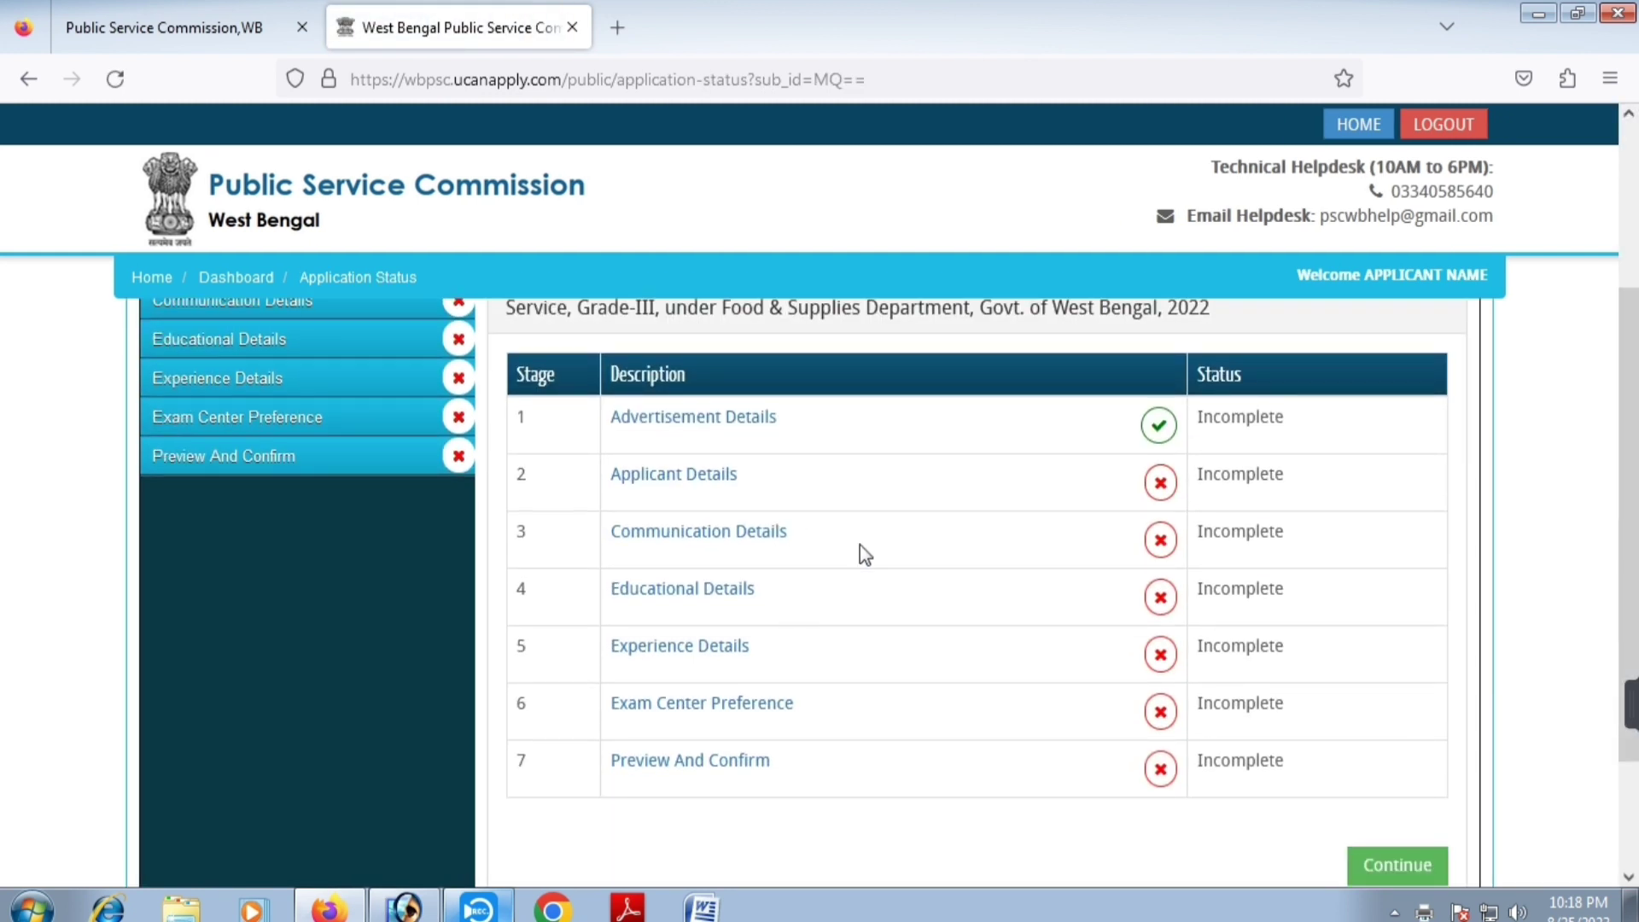
left_click(1418, 741)
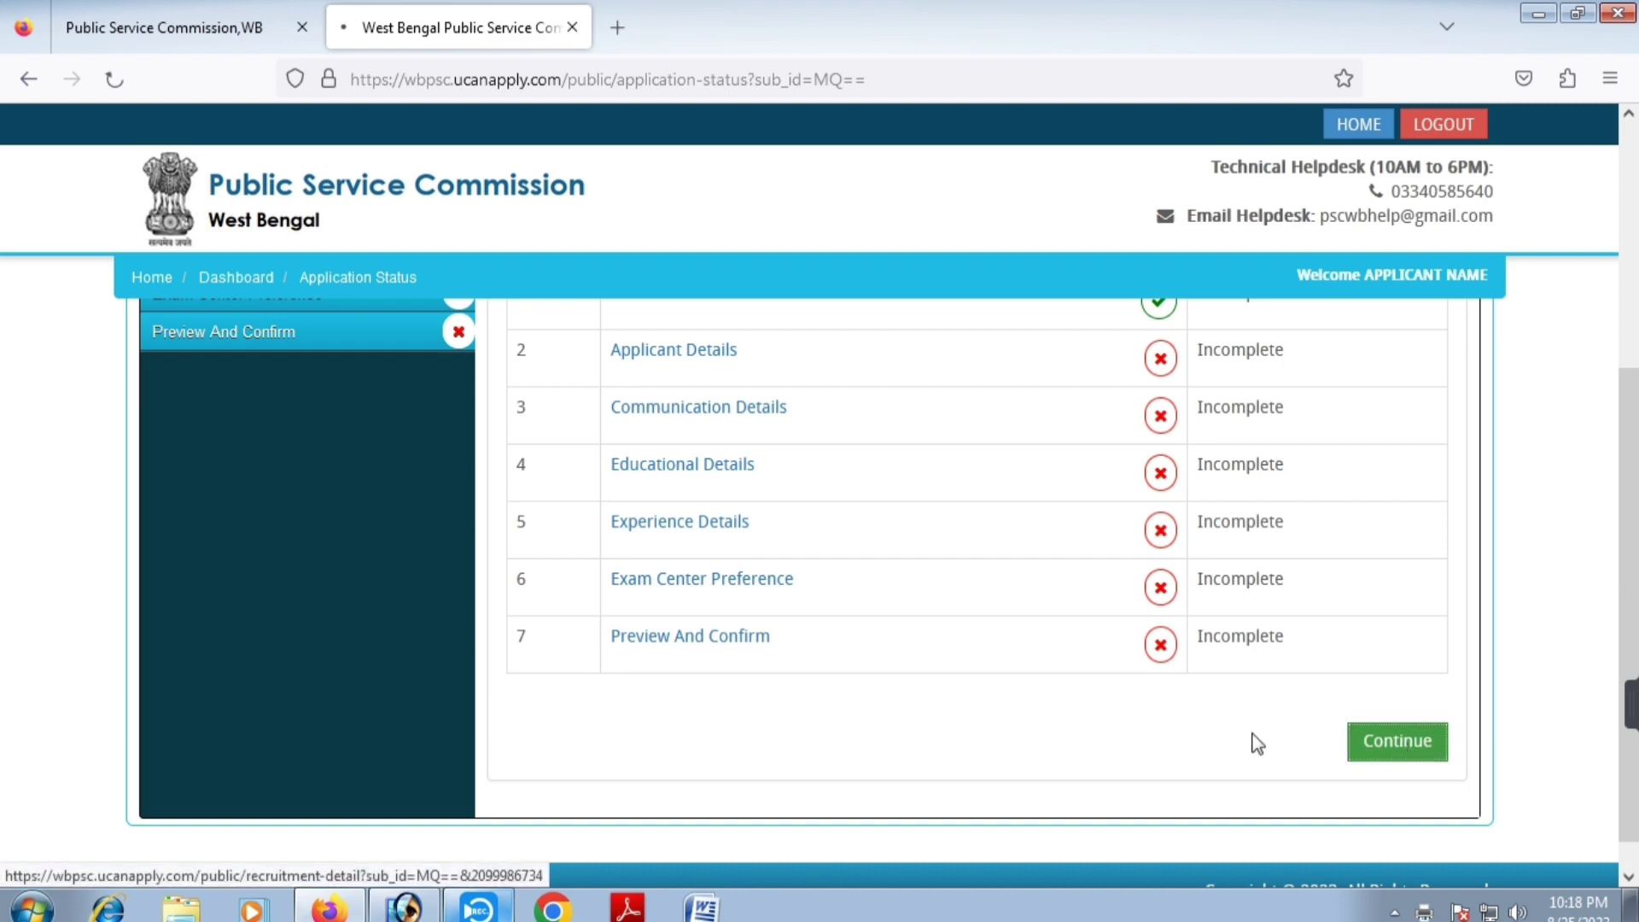
scroll(1023, 662, "down", 1)
scroll(1023, 664, "down", 4)
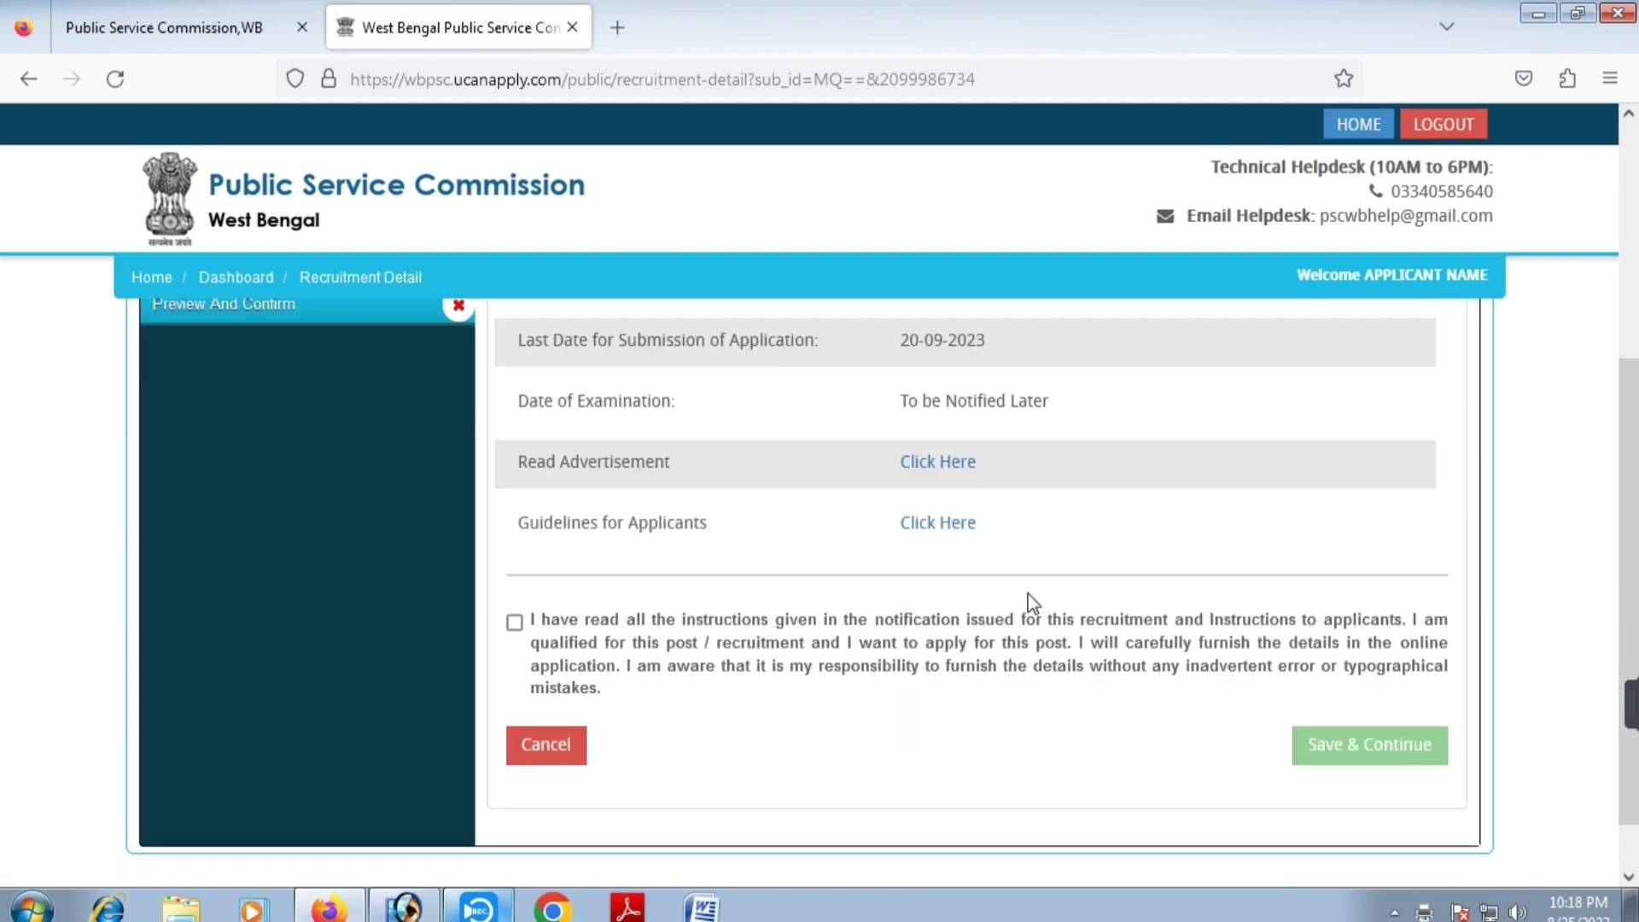
left_click(515, 559)
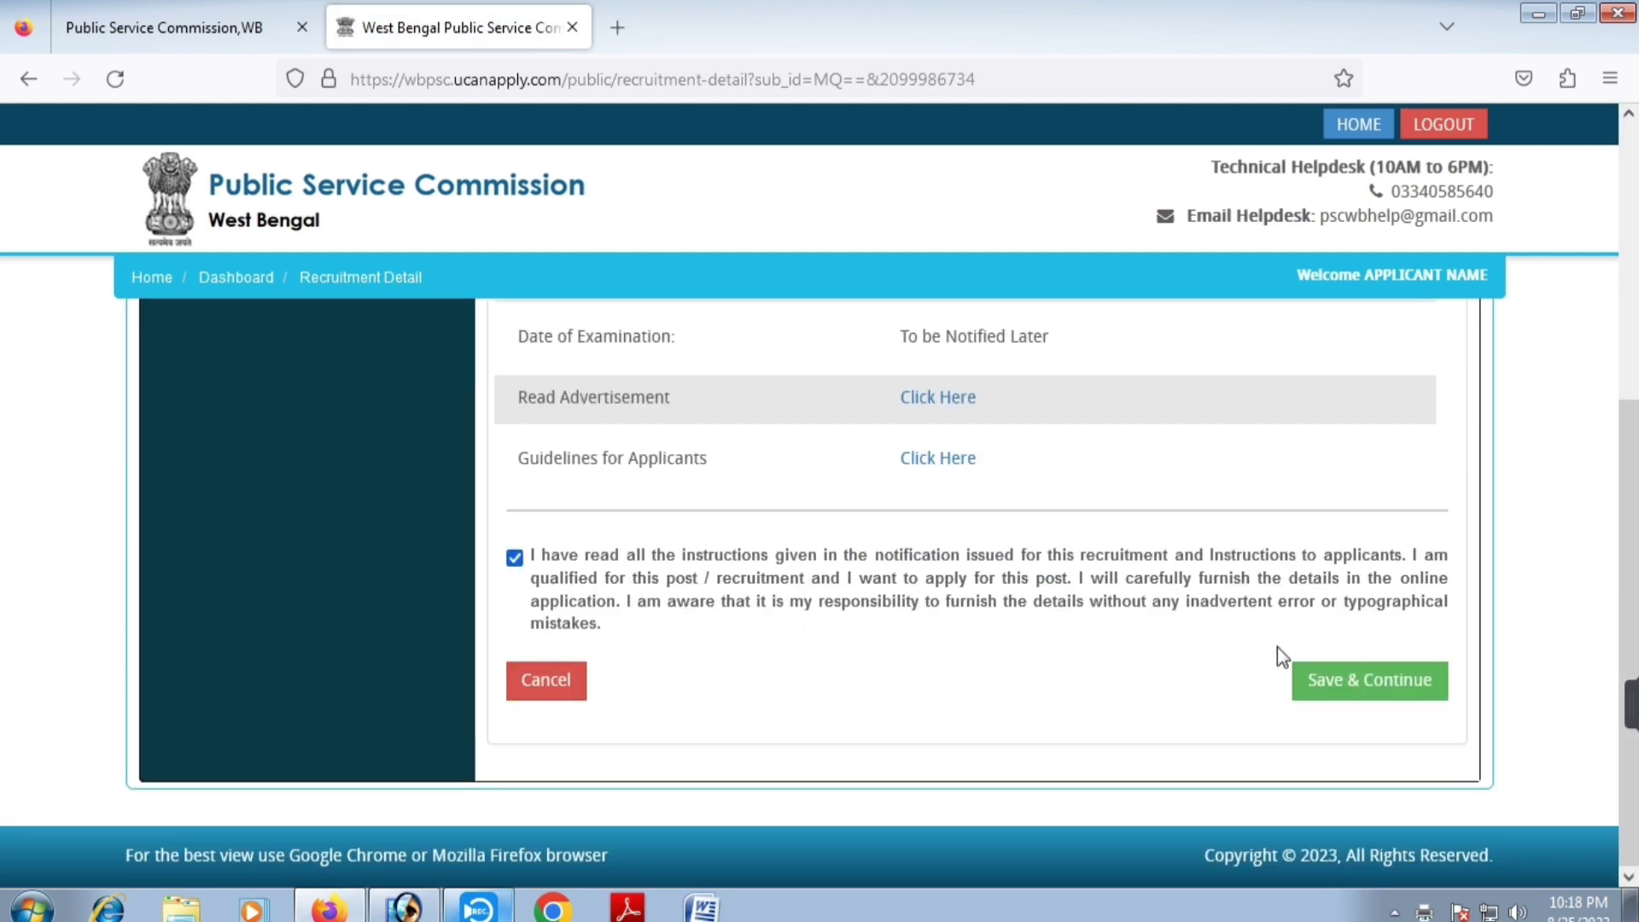
left_click(1365, 675)
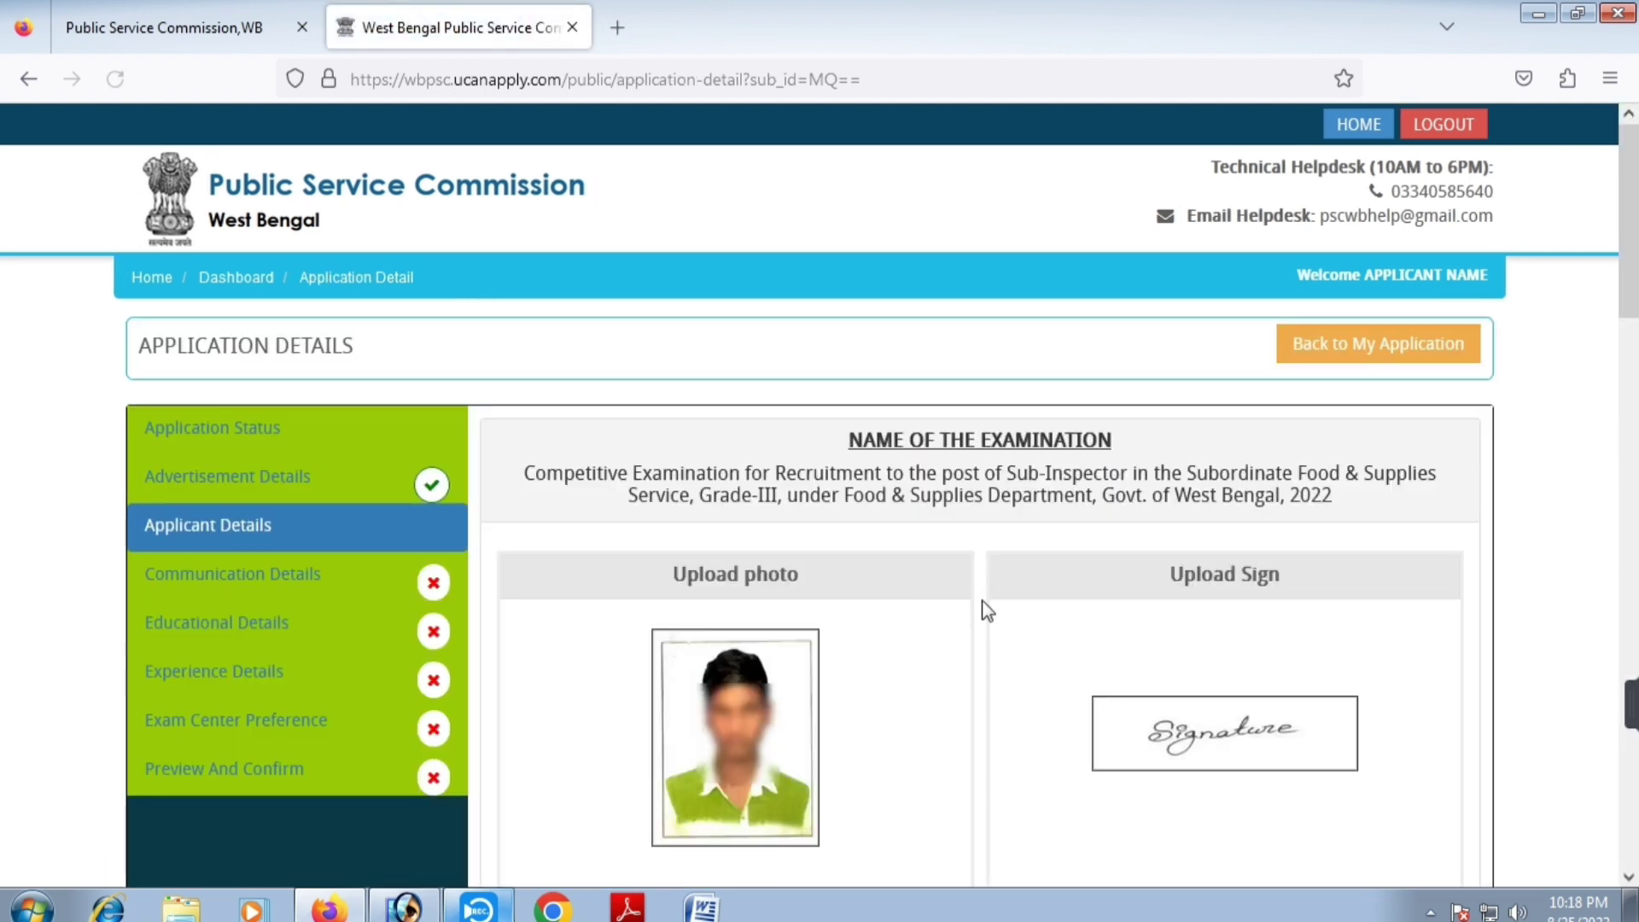
Answer Yes to reading Bengali, No to Nepali, and set mother tongue to BENGALI.
scroll(1114, 684, "down", 10)
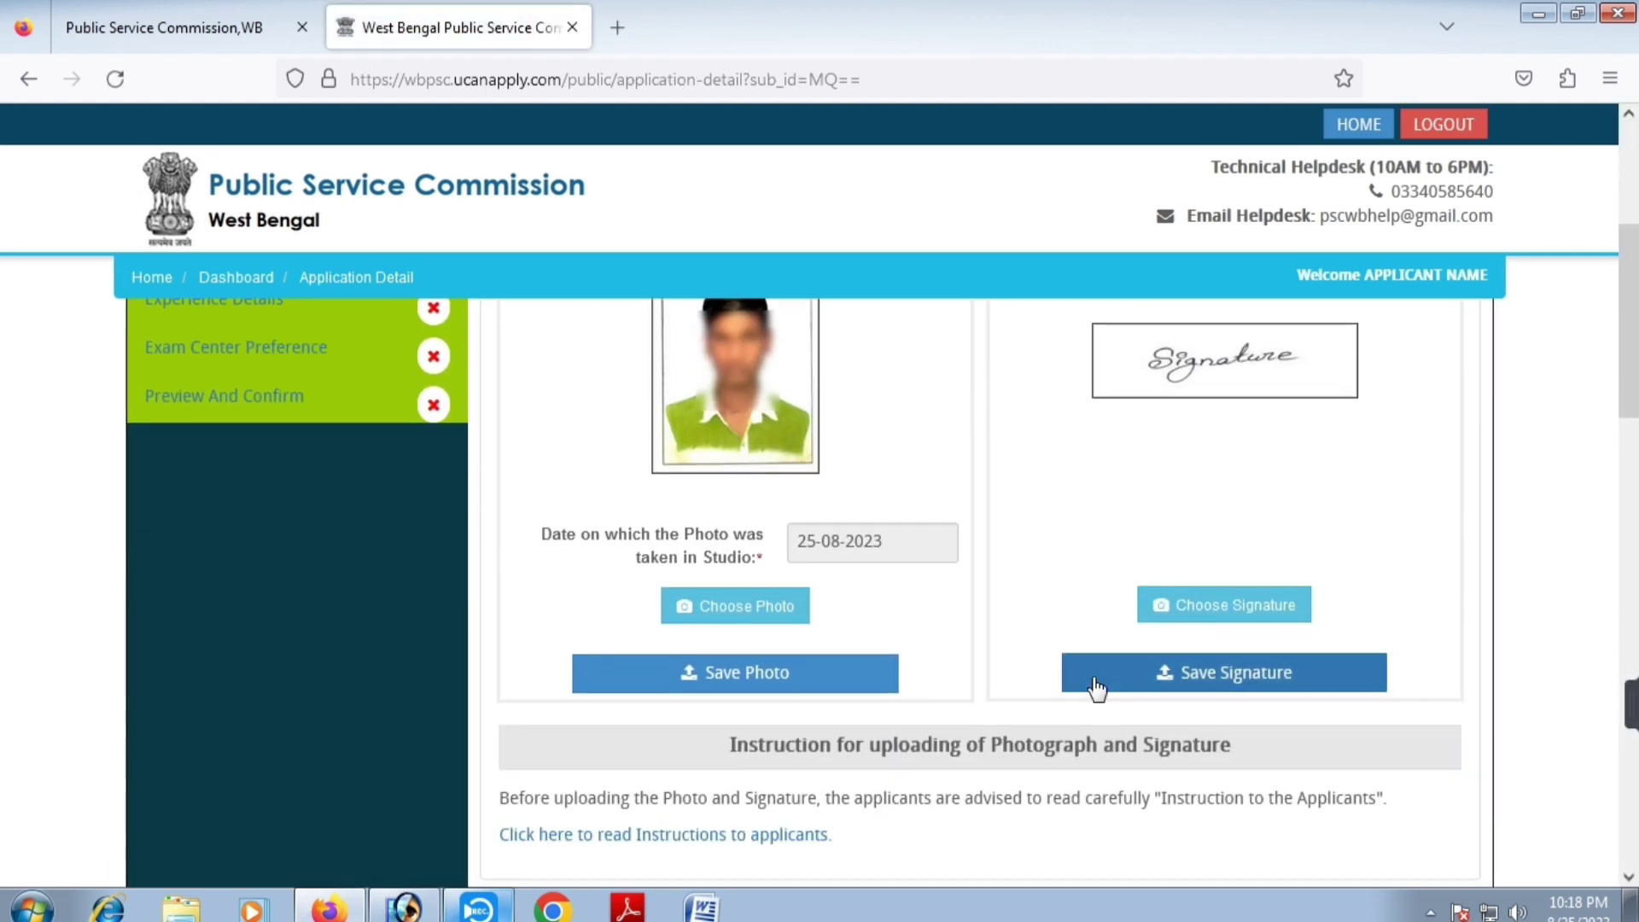
scroll(1068, 656, "down", 3)
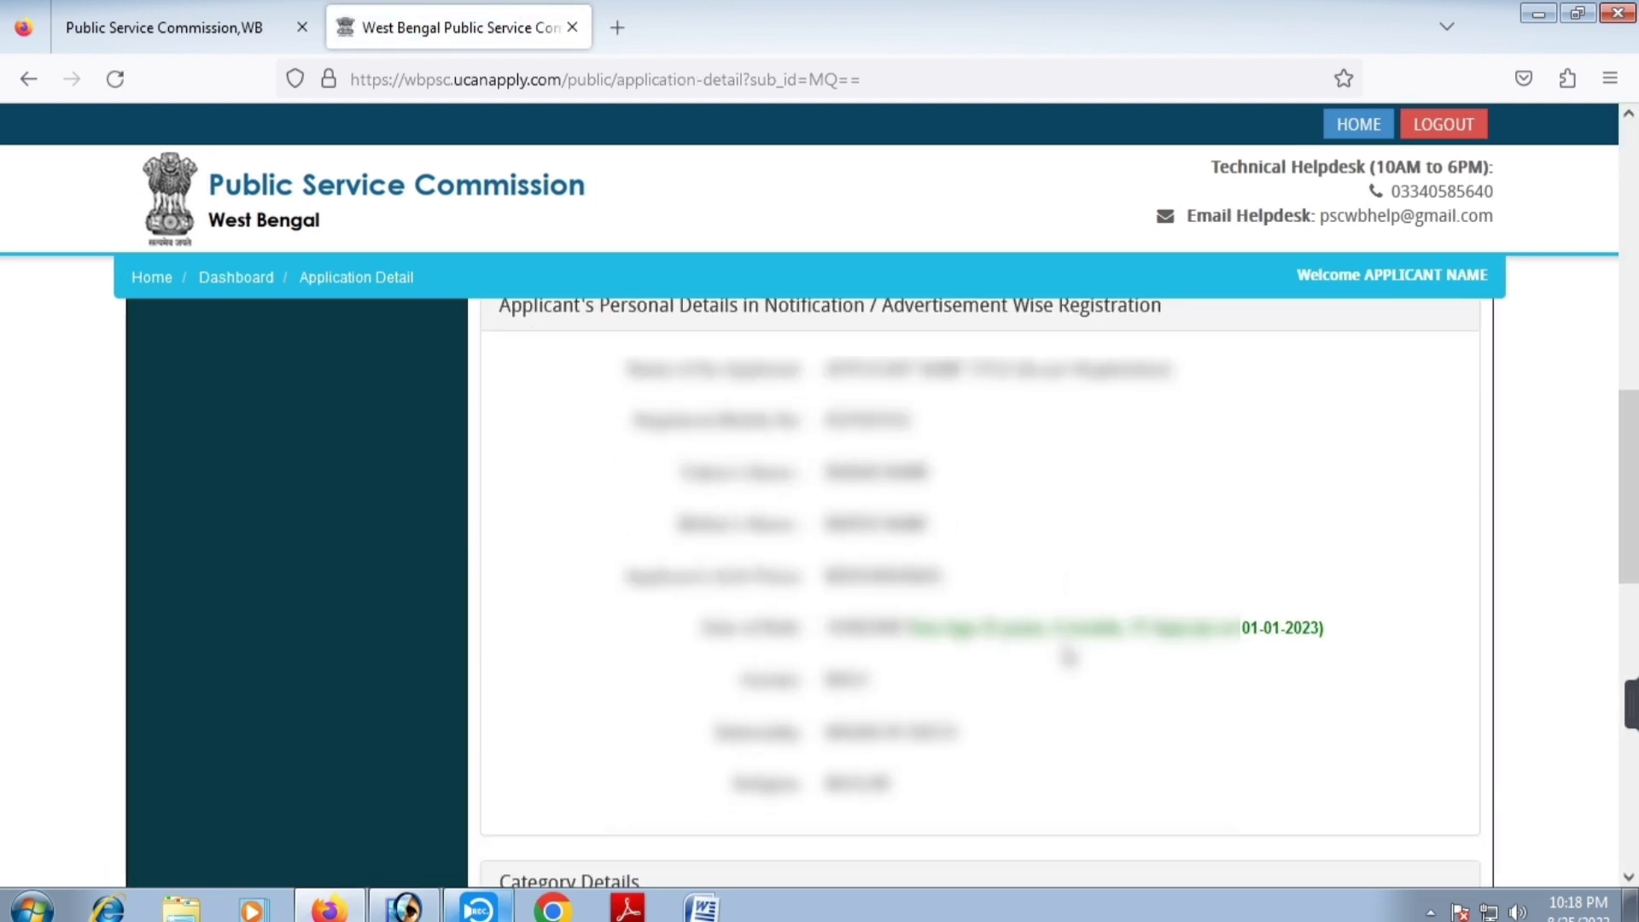
scroll(1068, 656, "down", 8)
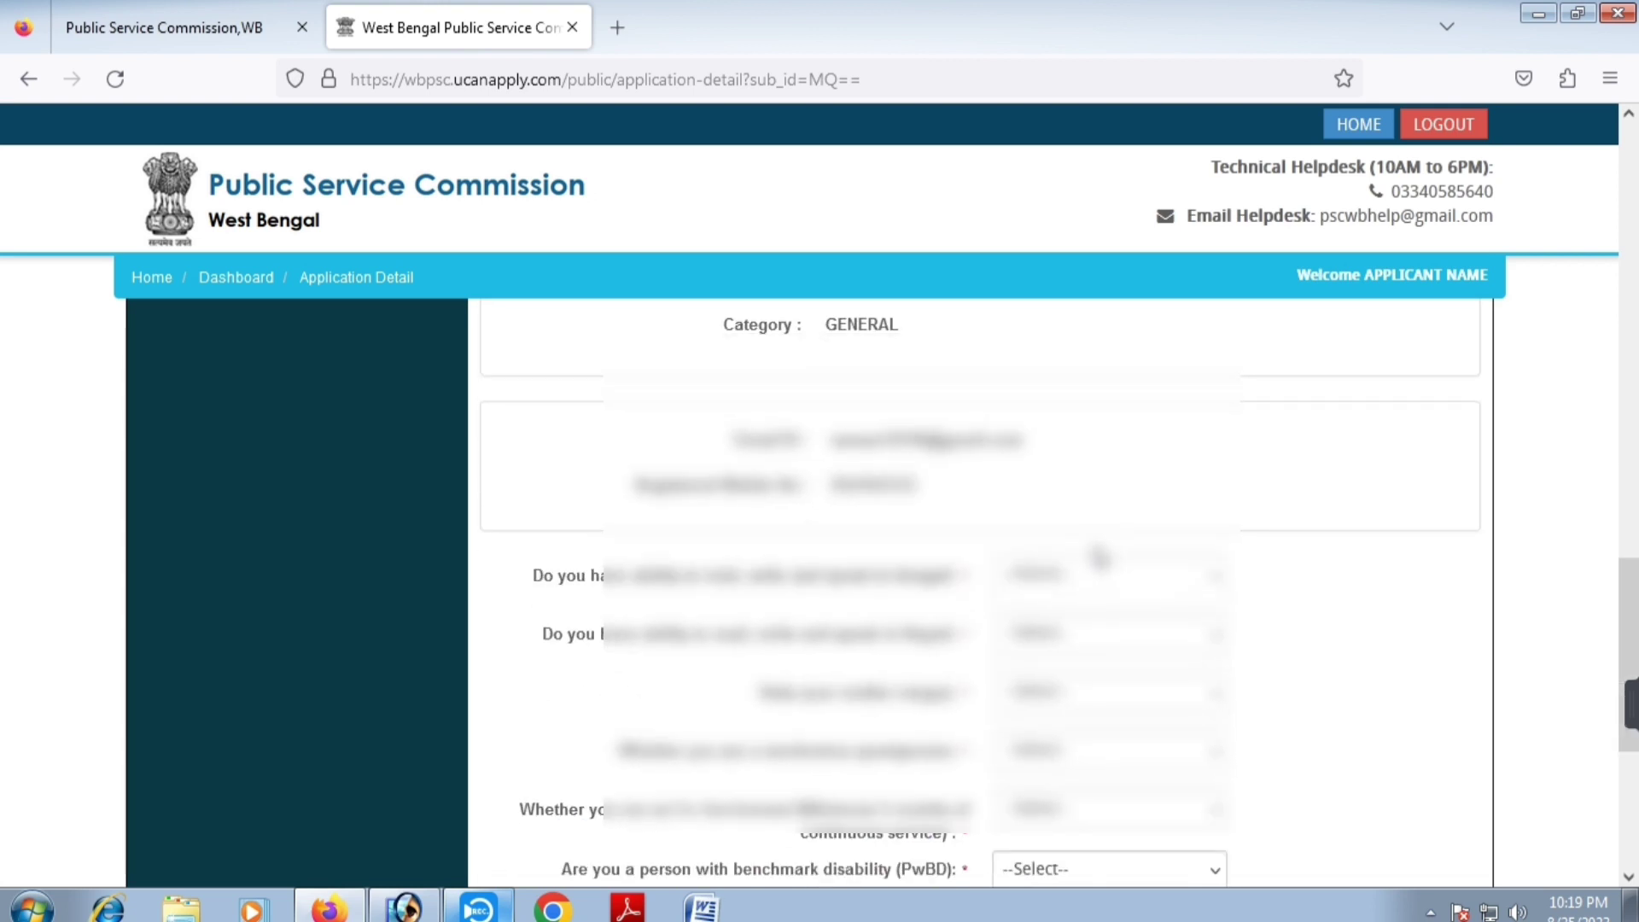
scroll(1100, 559, "down", 5)
scroll(1100, 560, "up", 2)
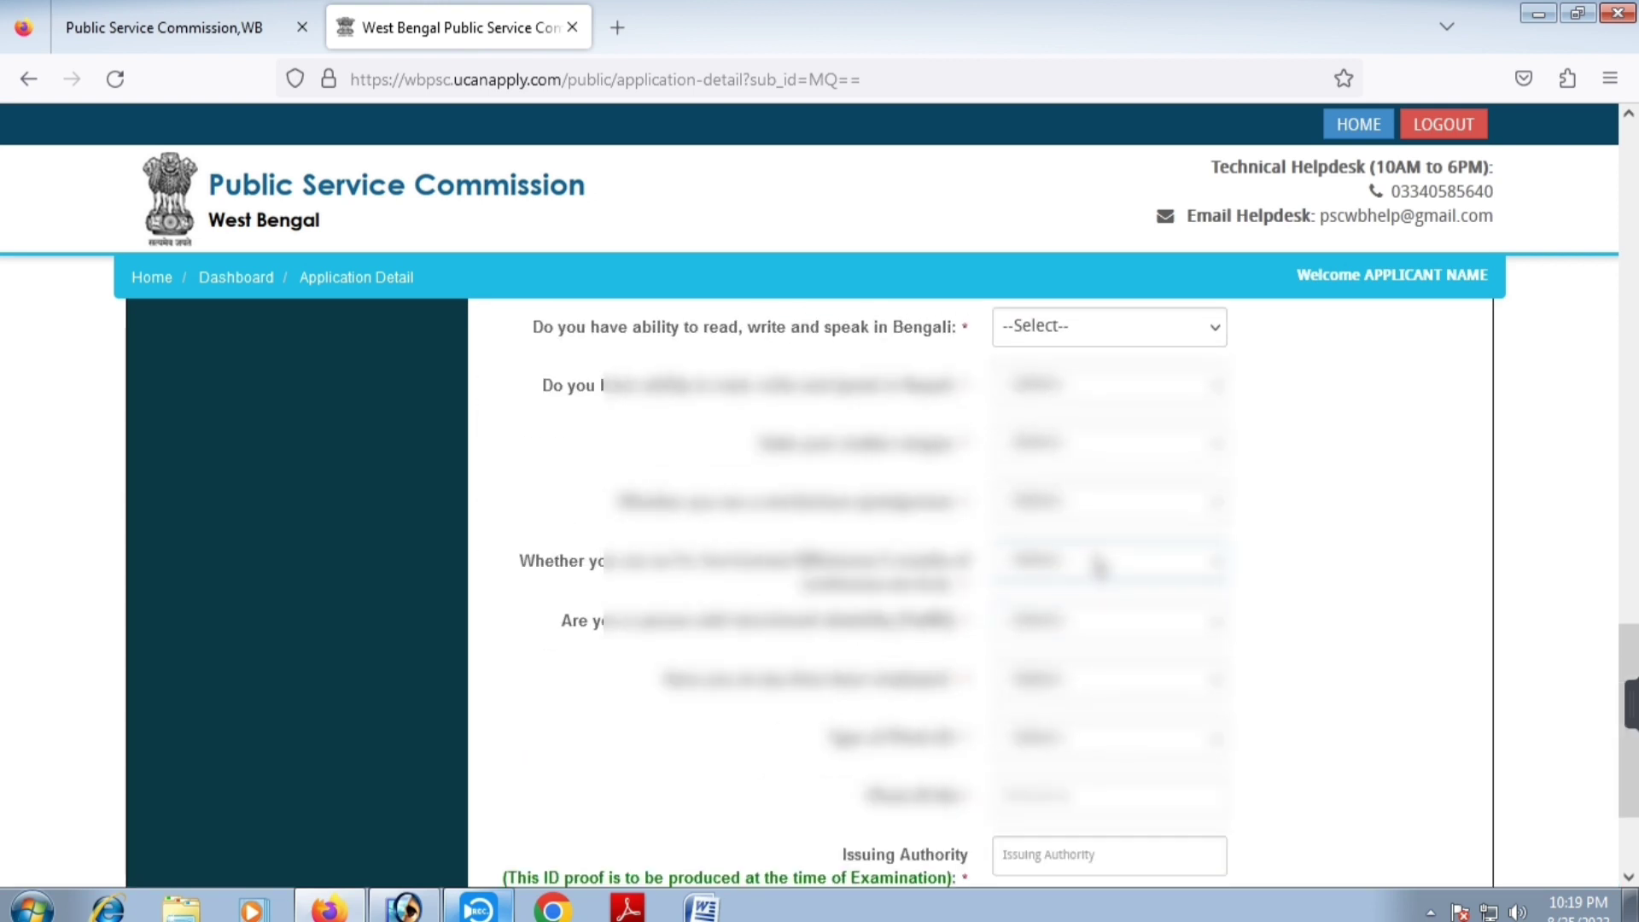
left_click(1097, 326)
left_click(1050, 397)
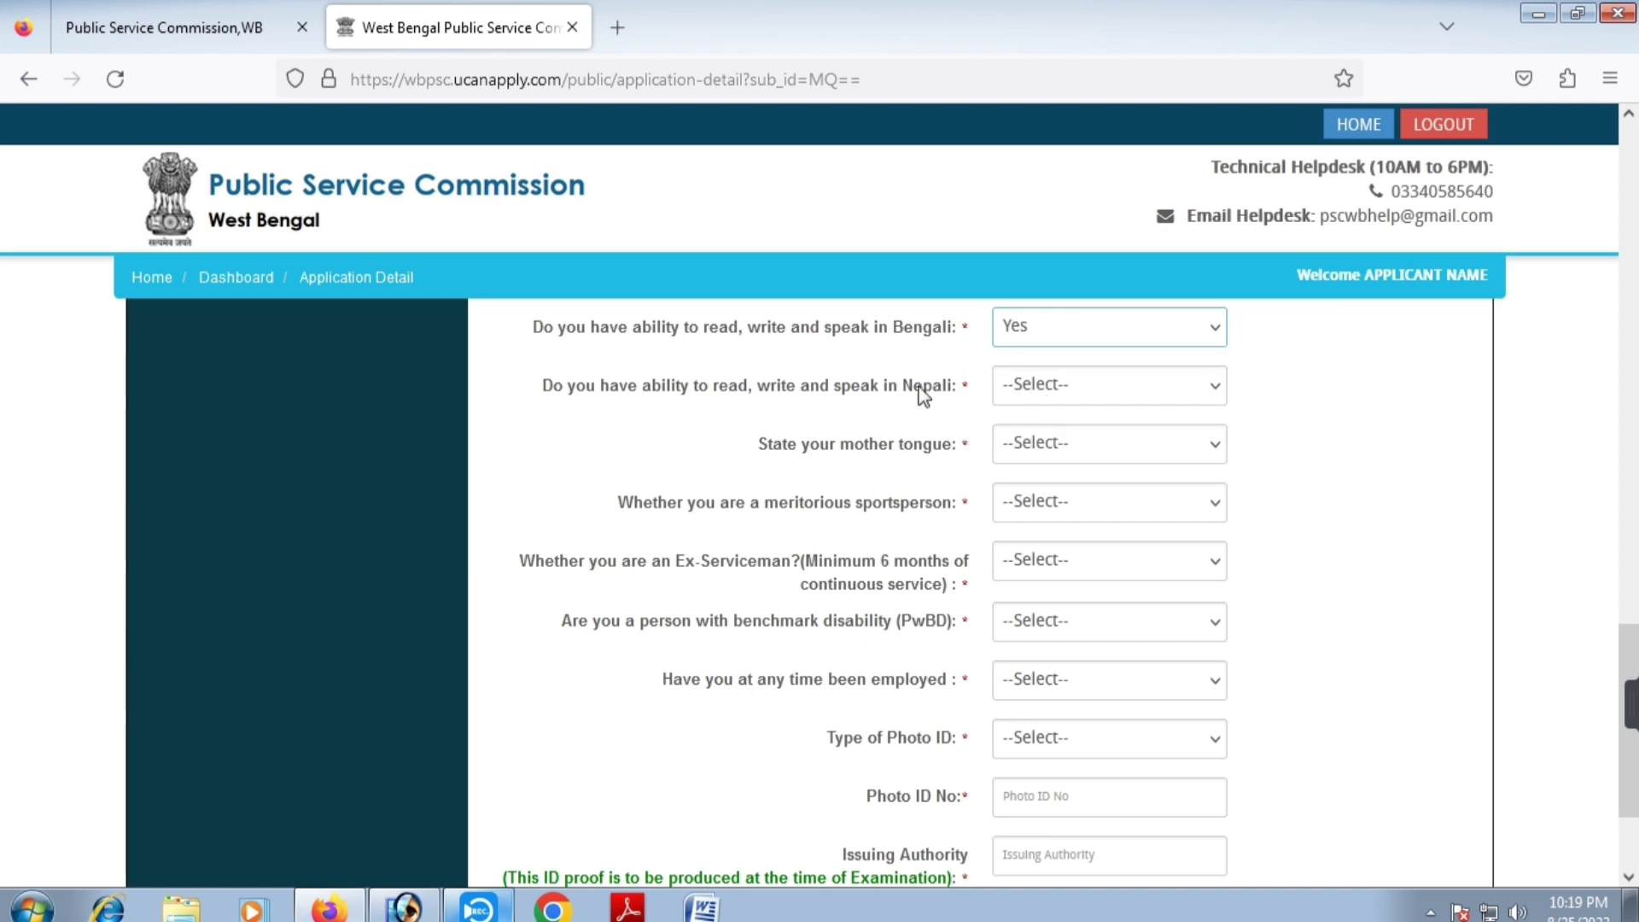
left_click(1046, 386)
left_click(1028, 480)
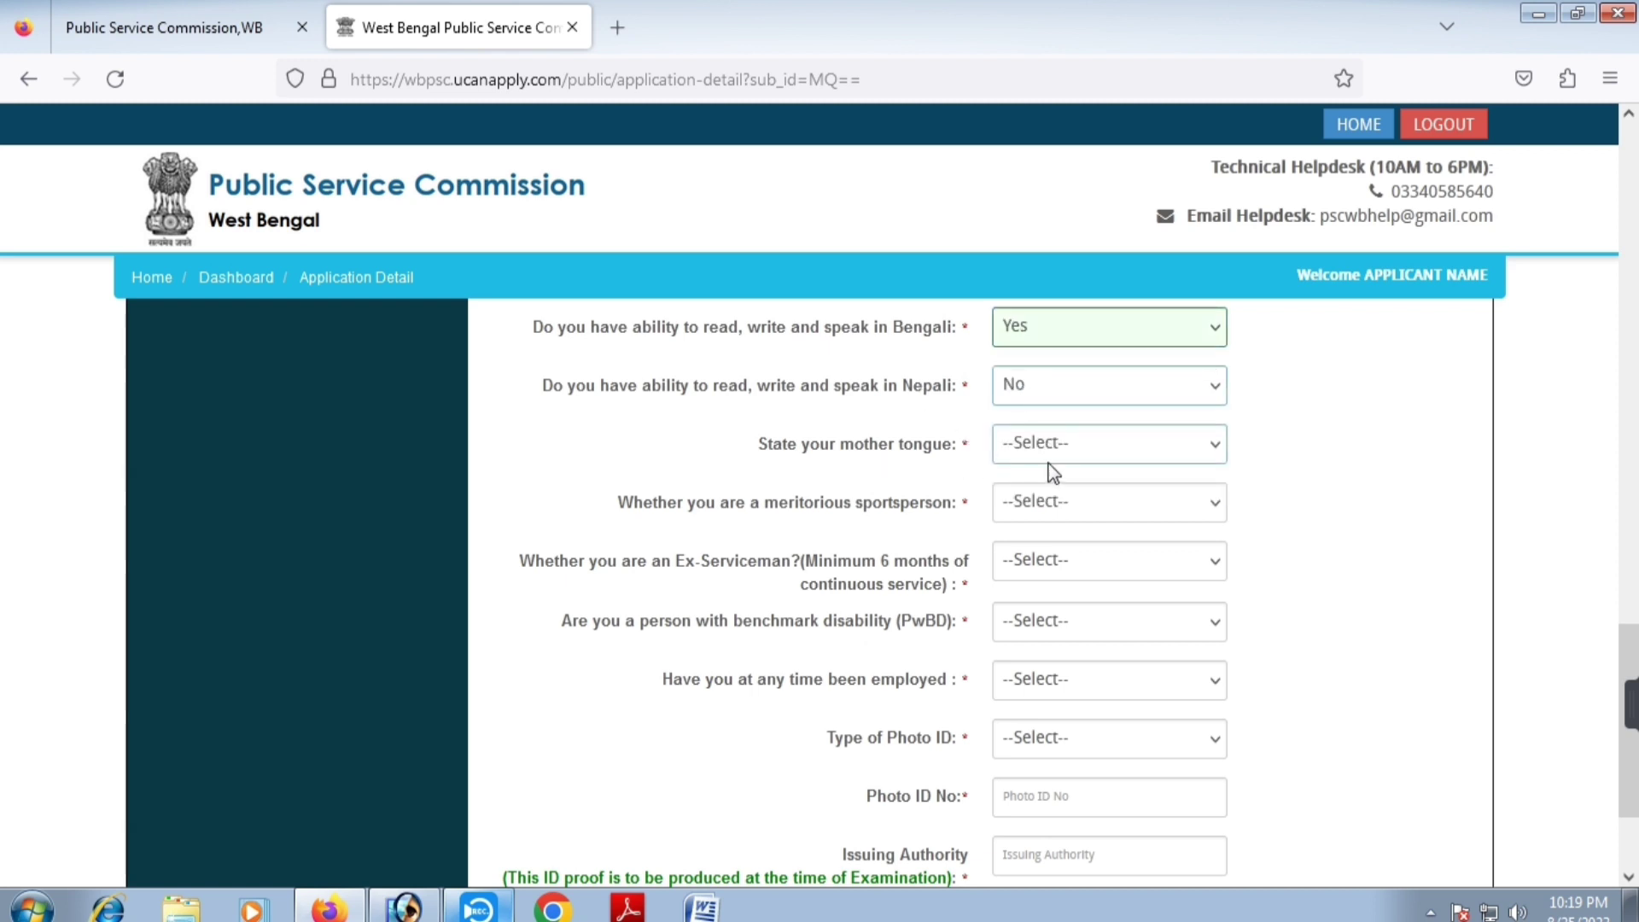
left_click(1044, 458)
left_click(1038, 524)
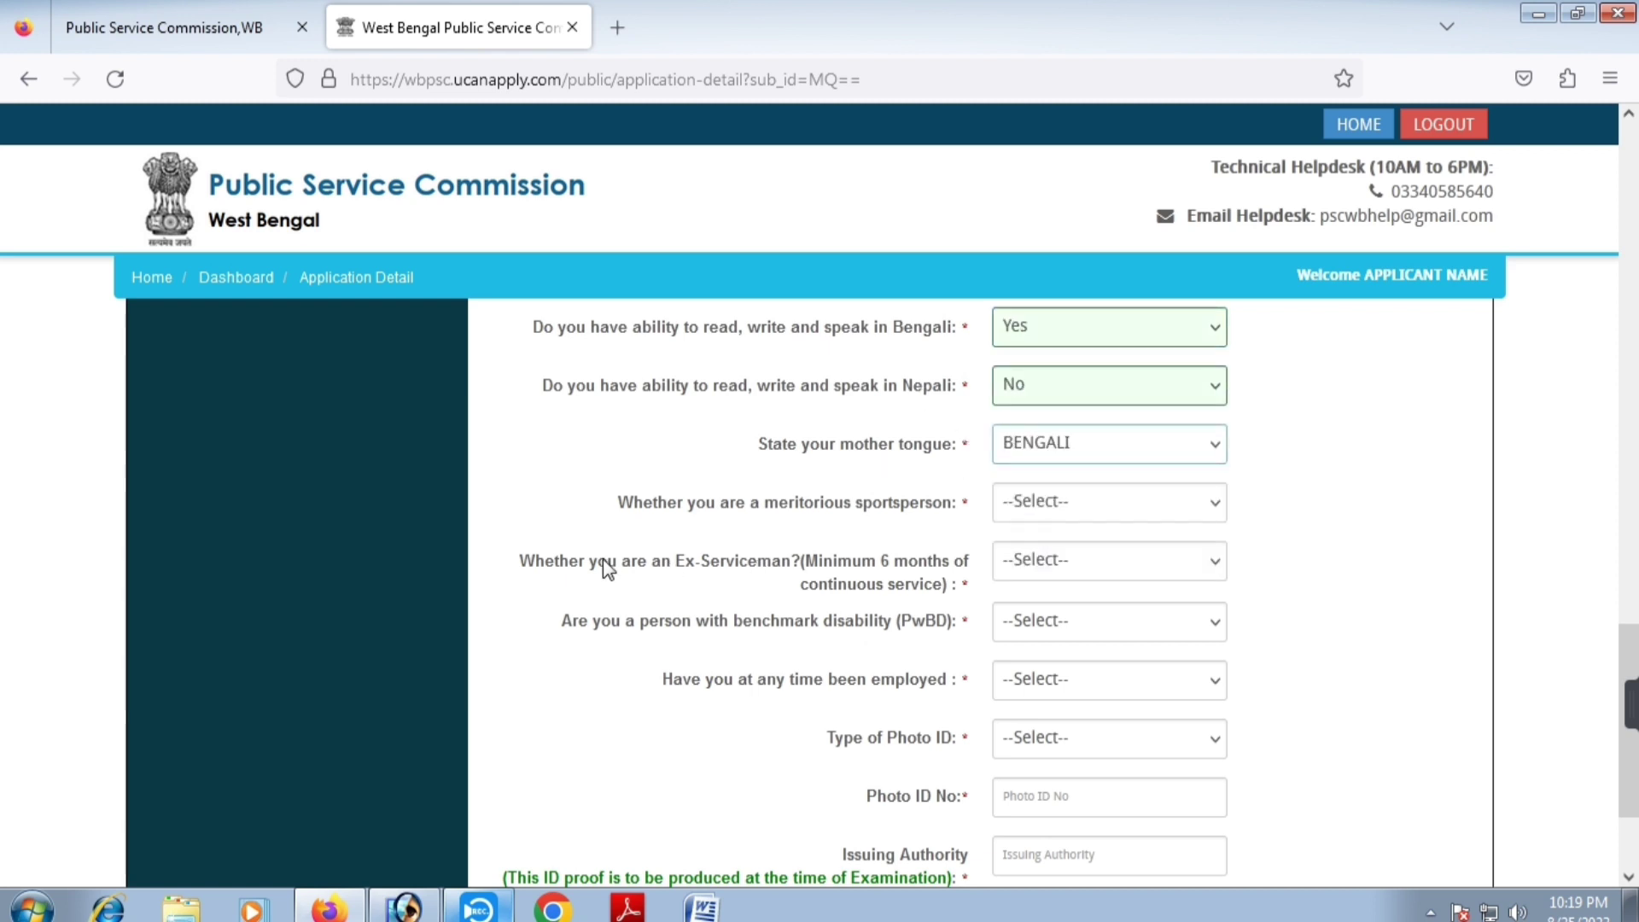
Answer No to sportsperson, ex-serviceman, benchmark disability and employment; choose other government-issued photo ID.
left_click(1096, 508)
left_click(1008, 600)
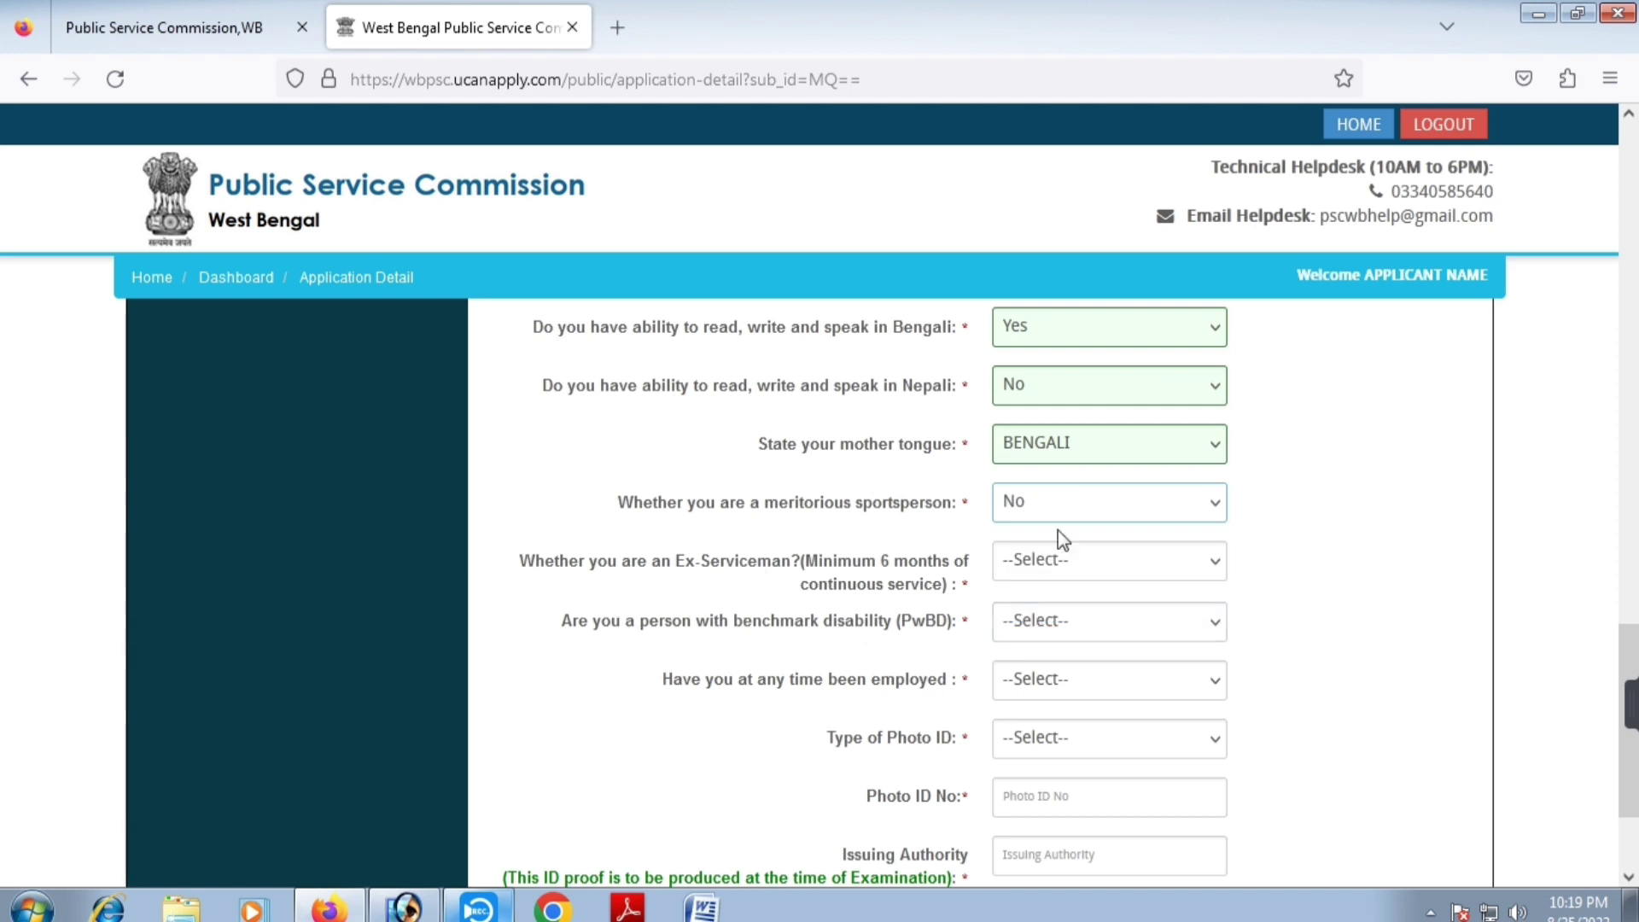
left_click(1052, 567)
left_click(1037, 658)
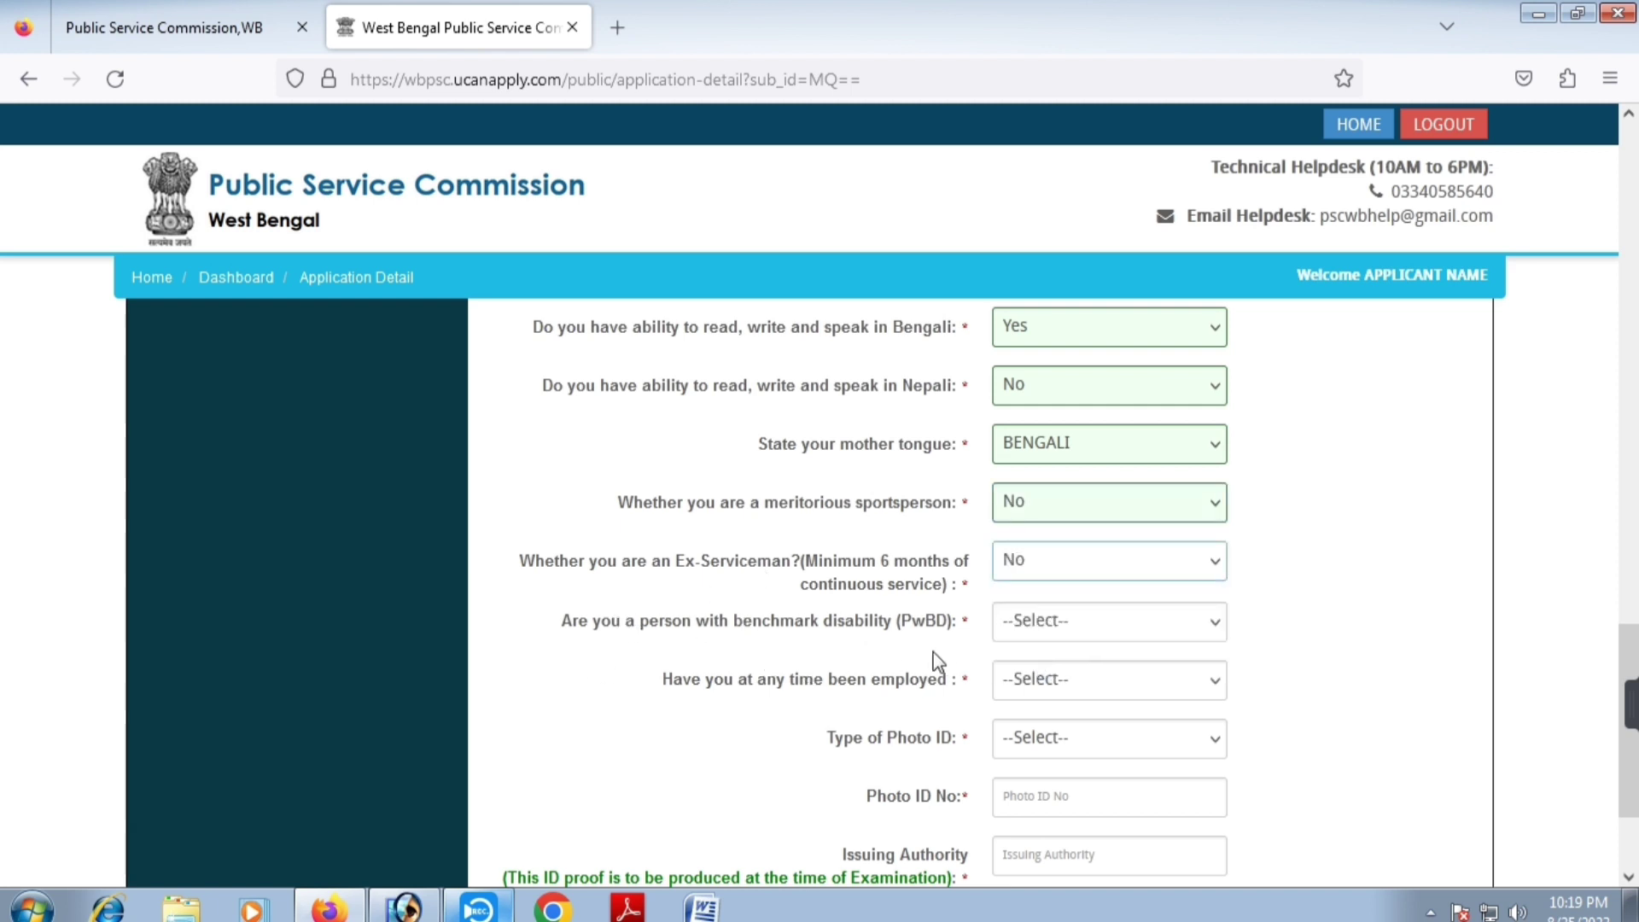
left_click(1043, 633)
left_click(1017, 137)
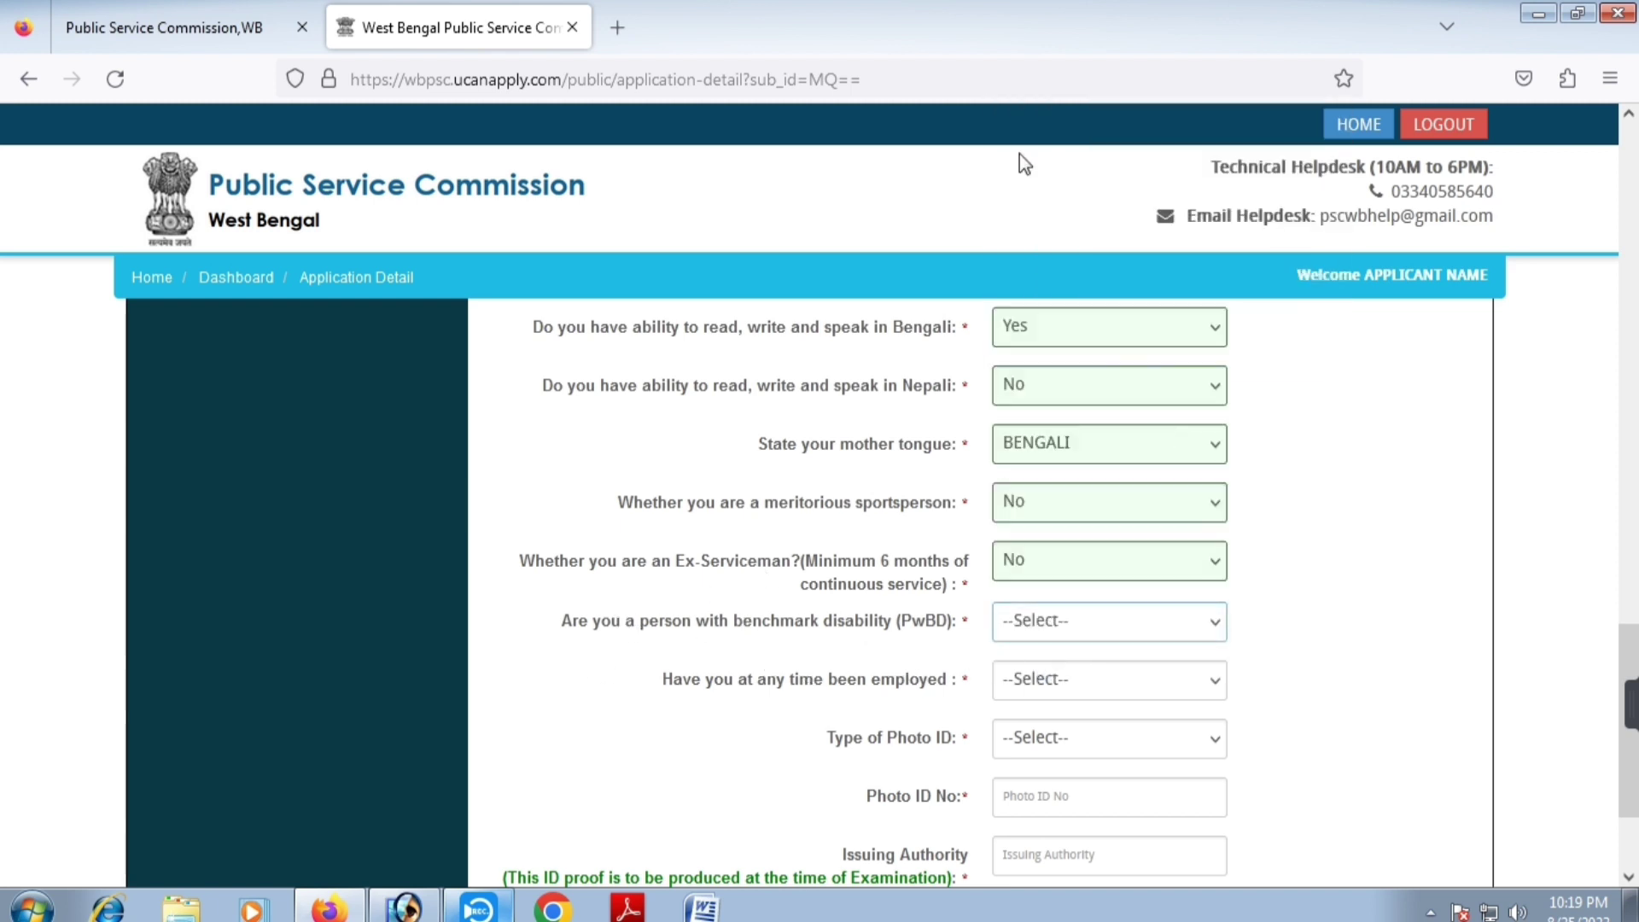
left_click(1032, 673)
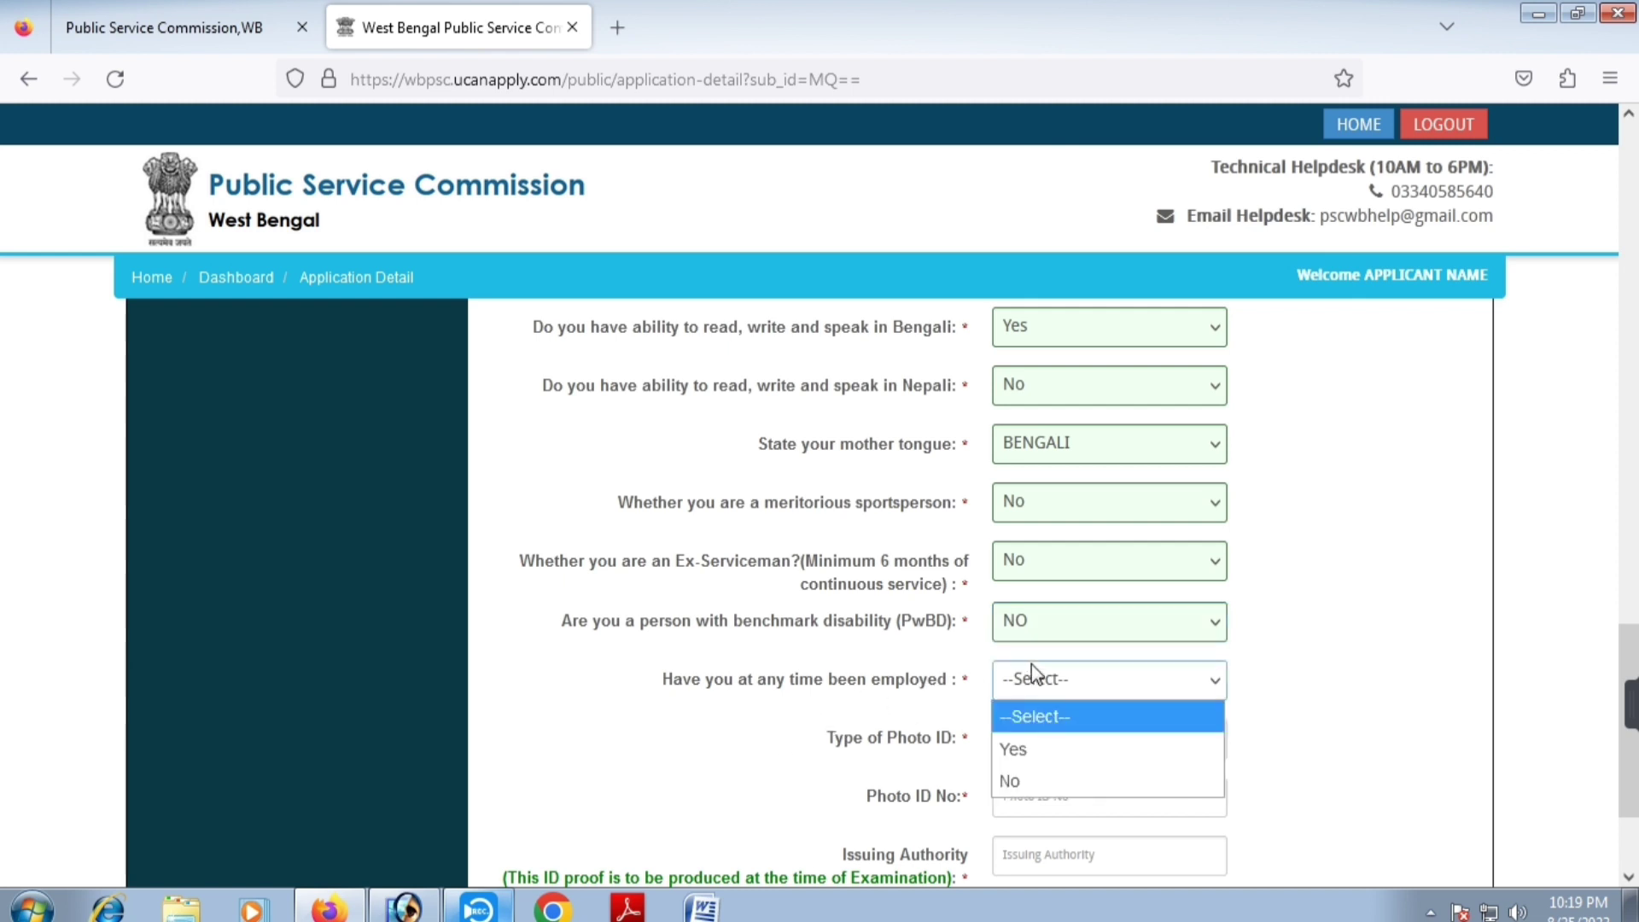
left_click(1038, 778)
left_click(1076, 740)
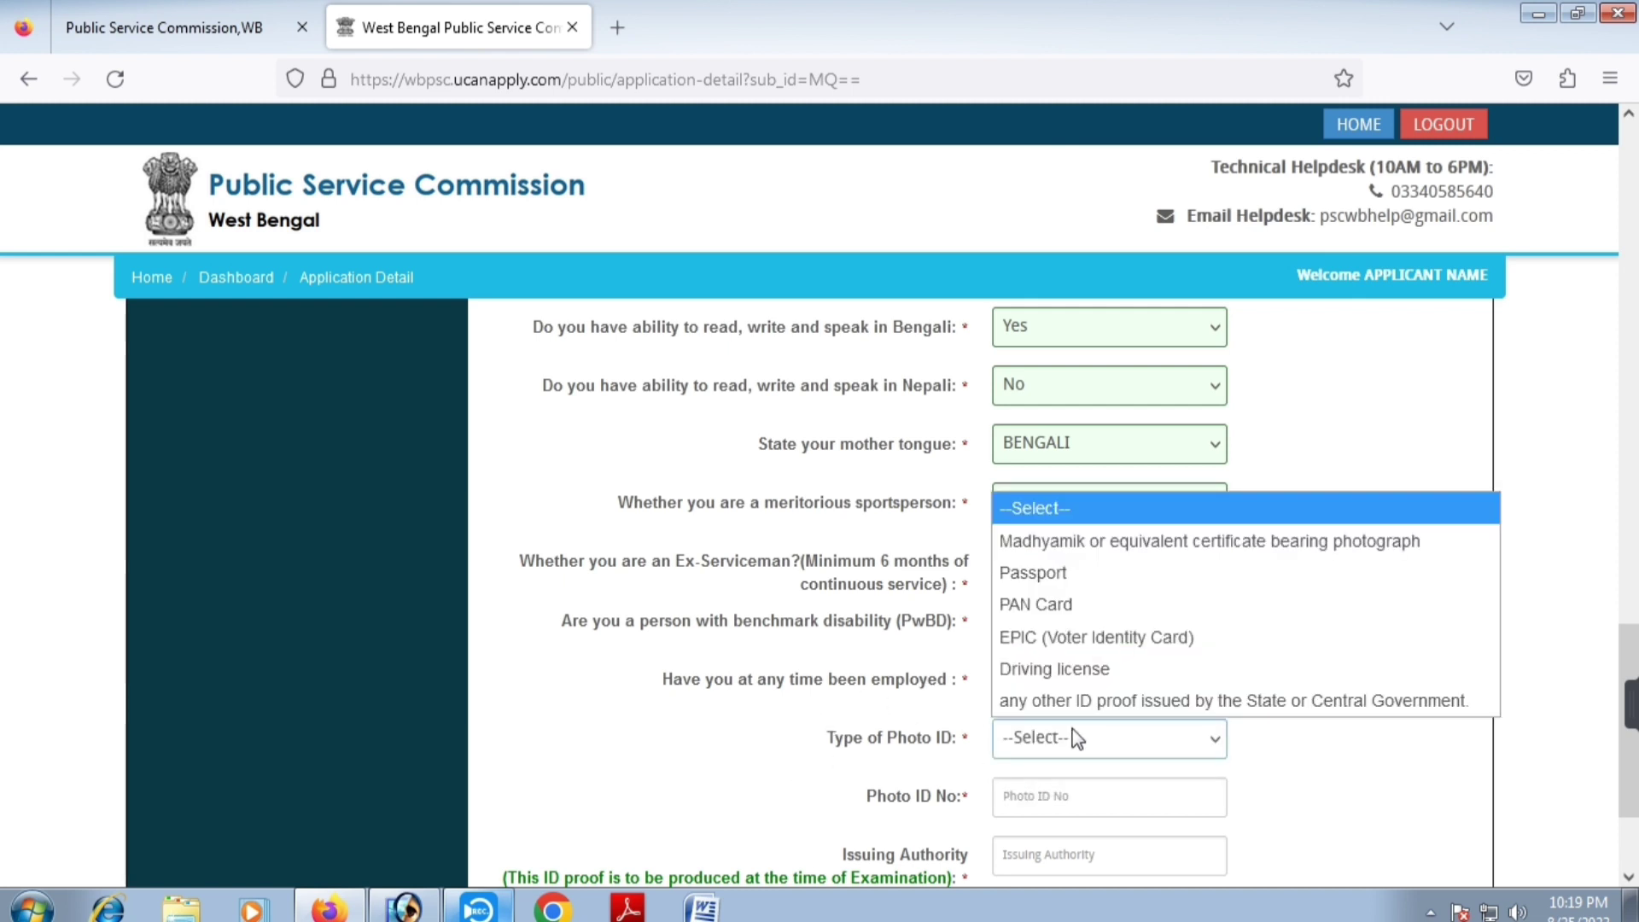
left_click(1078, 701)
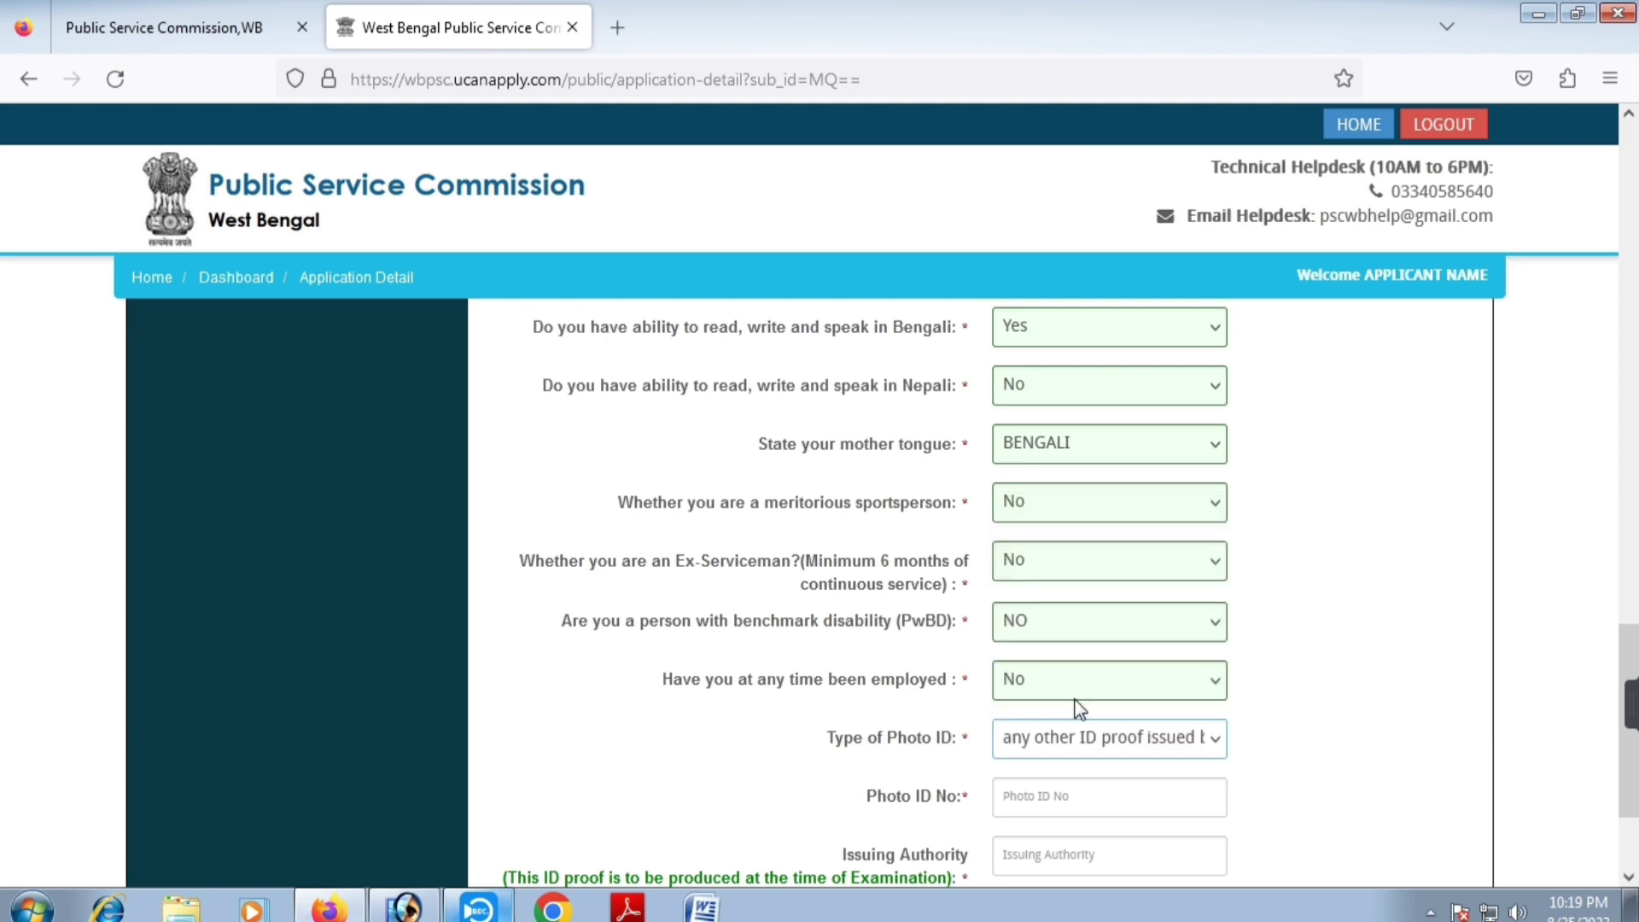
Enter the photo ID number and issuing authority UIDAI, certify and save applicant and communication details.
scroll(1035, 747, "down", 3)
left_click(1042, 680)
key("ctrl+v")
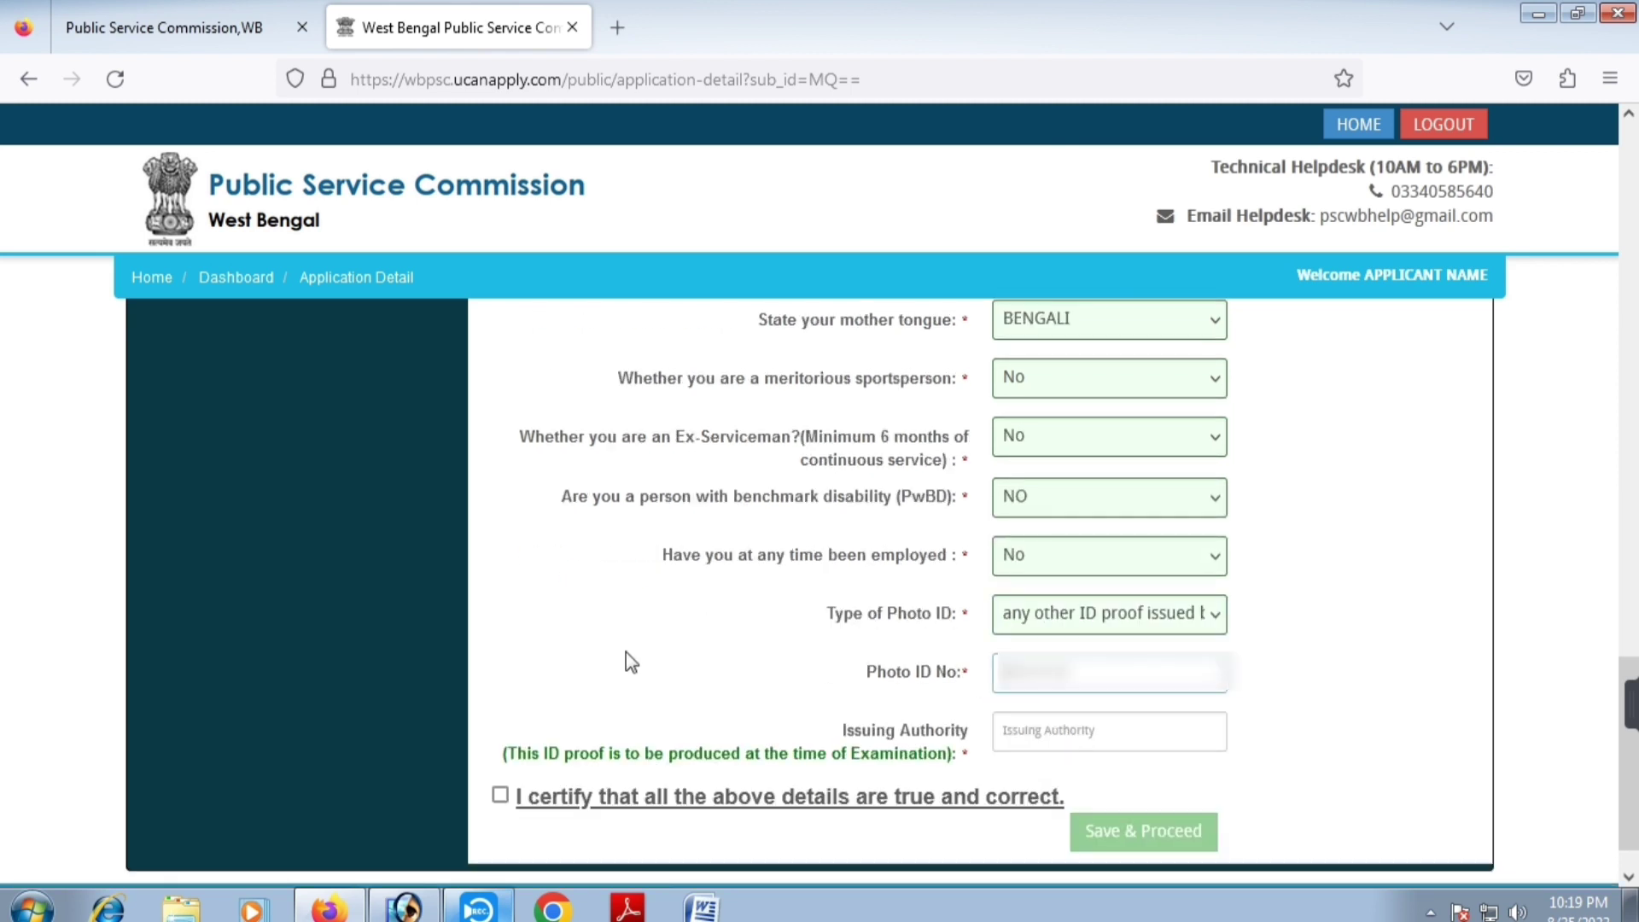
type("XXXXXXXX")
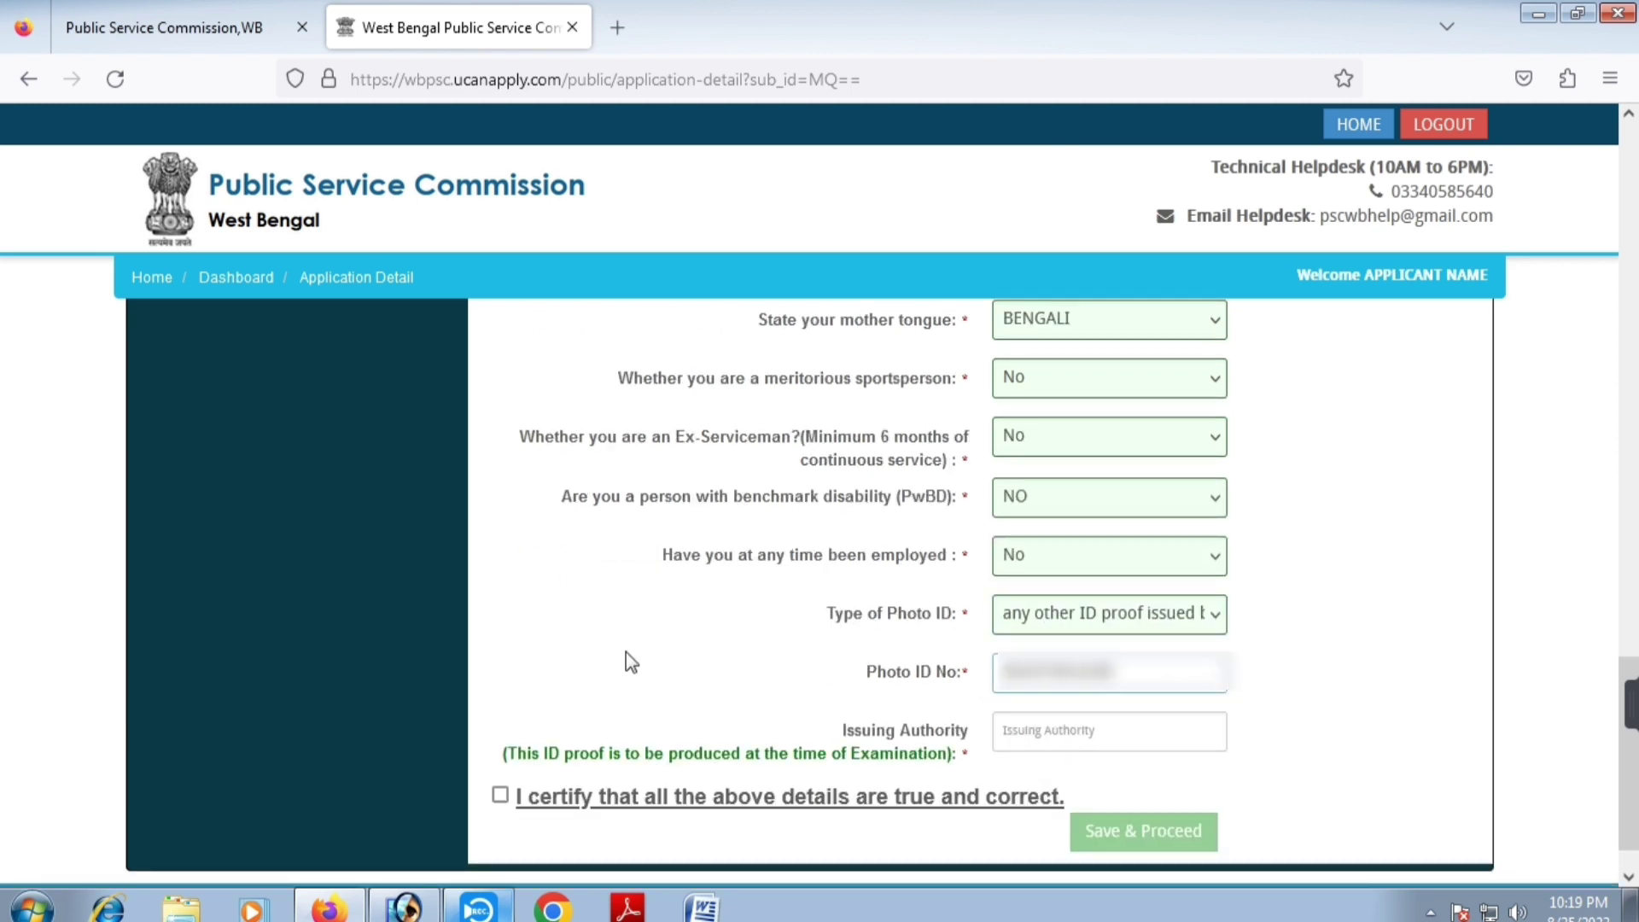
left_click(1050, 735)
type("UIDAI")
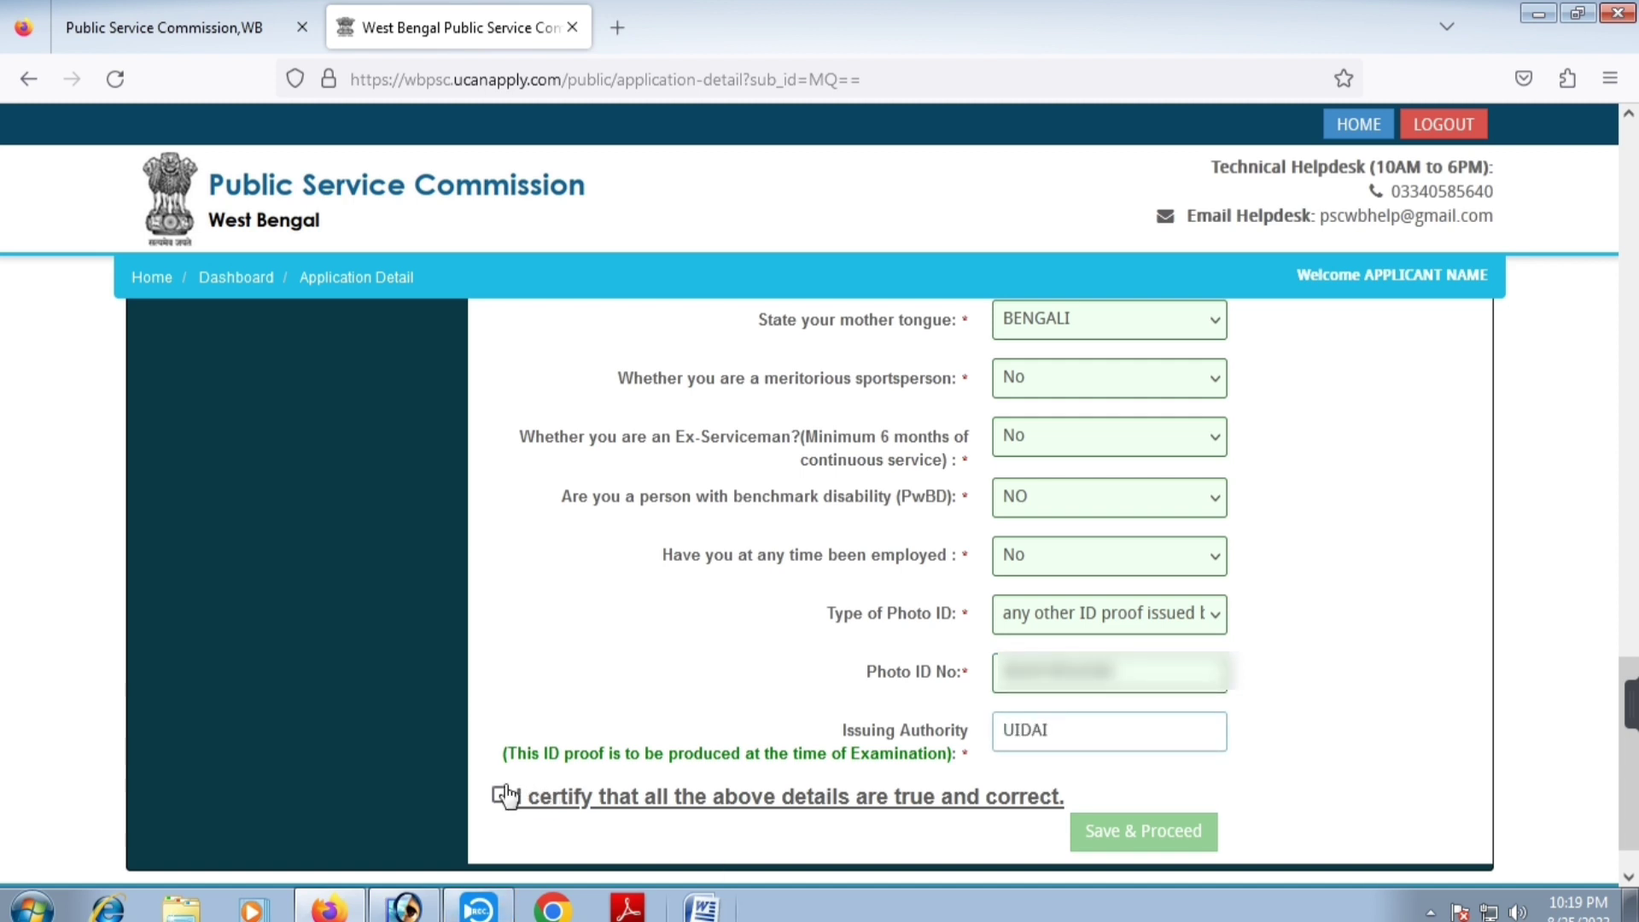
left_click(504, 795)
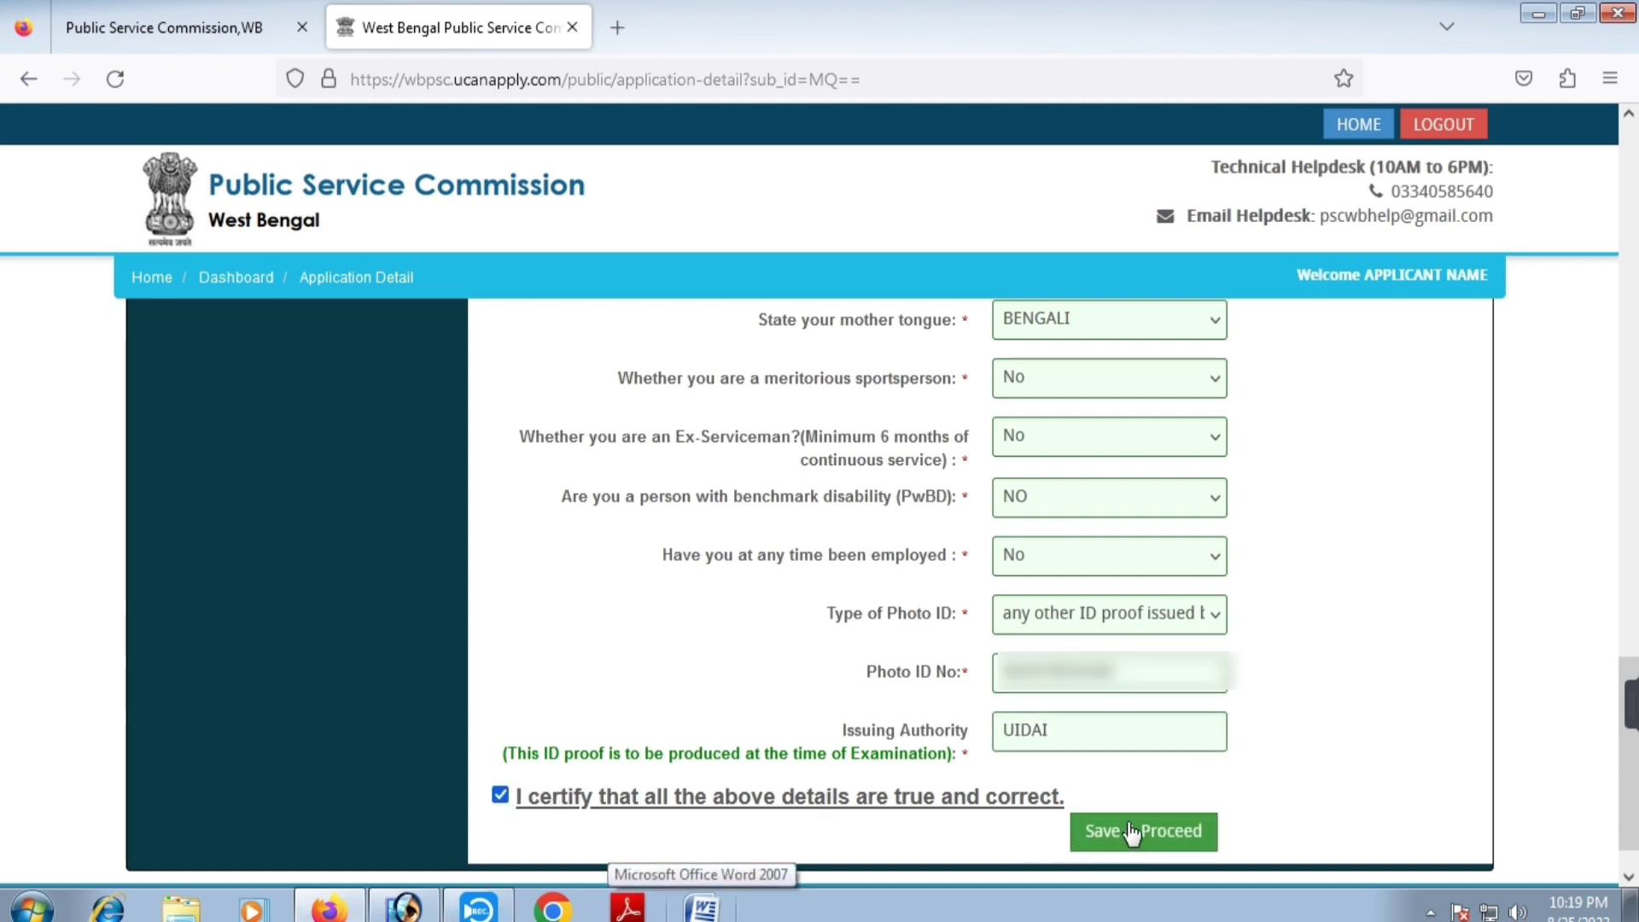
left_click(1130, 830)
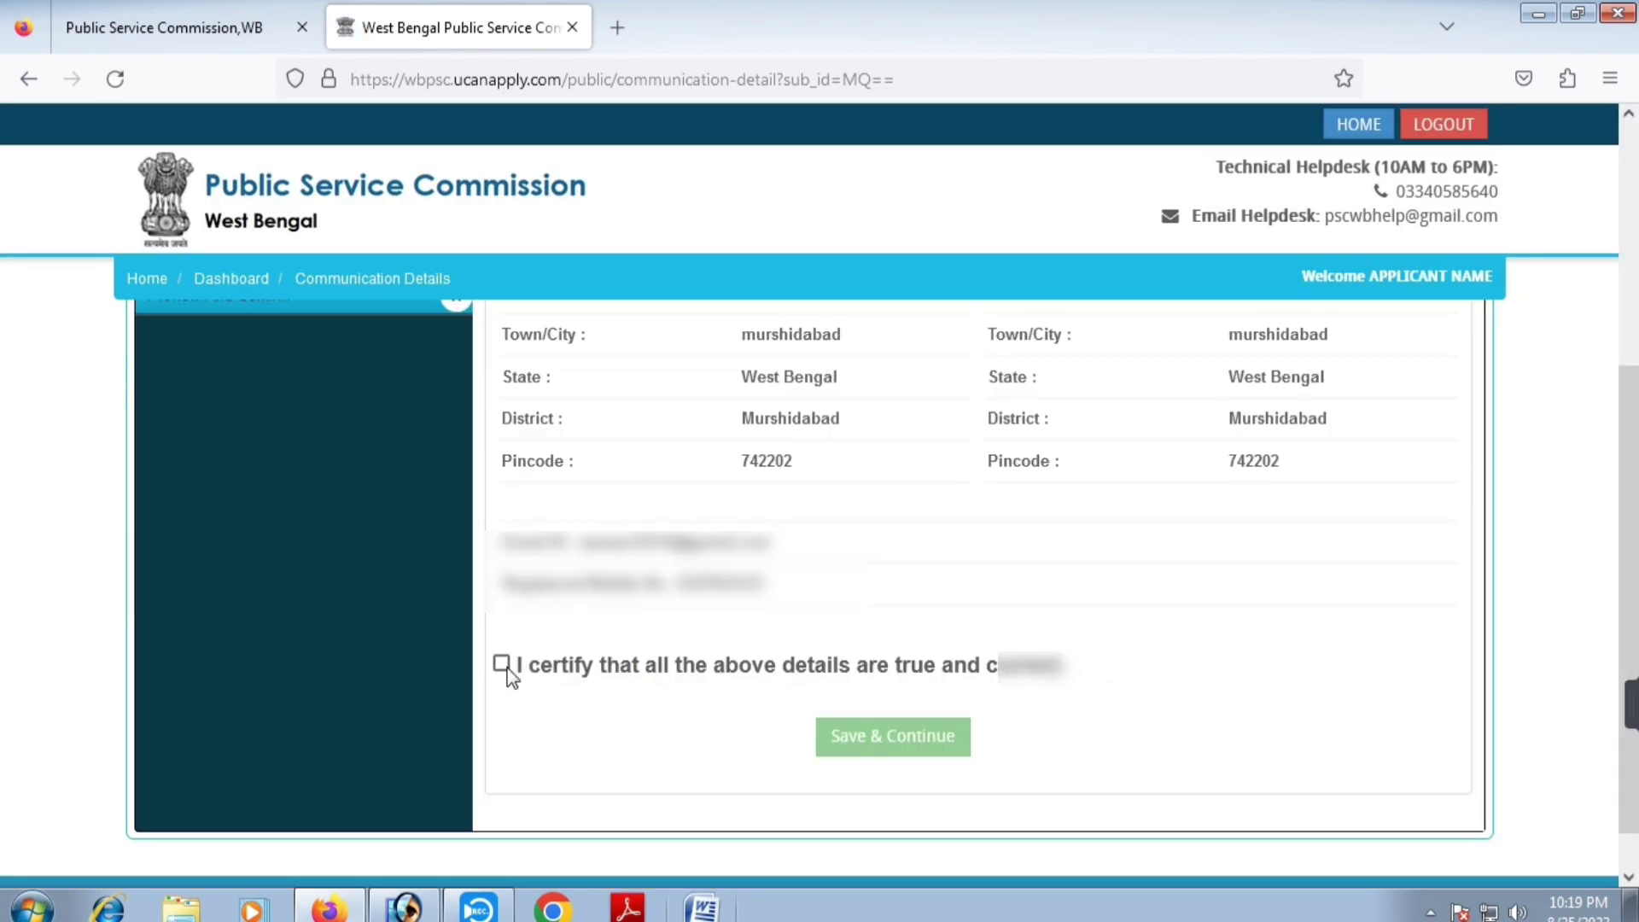
left_click(504, 666)
left_click(895, 736)
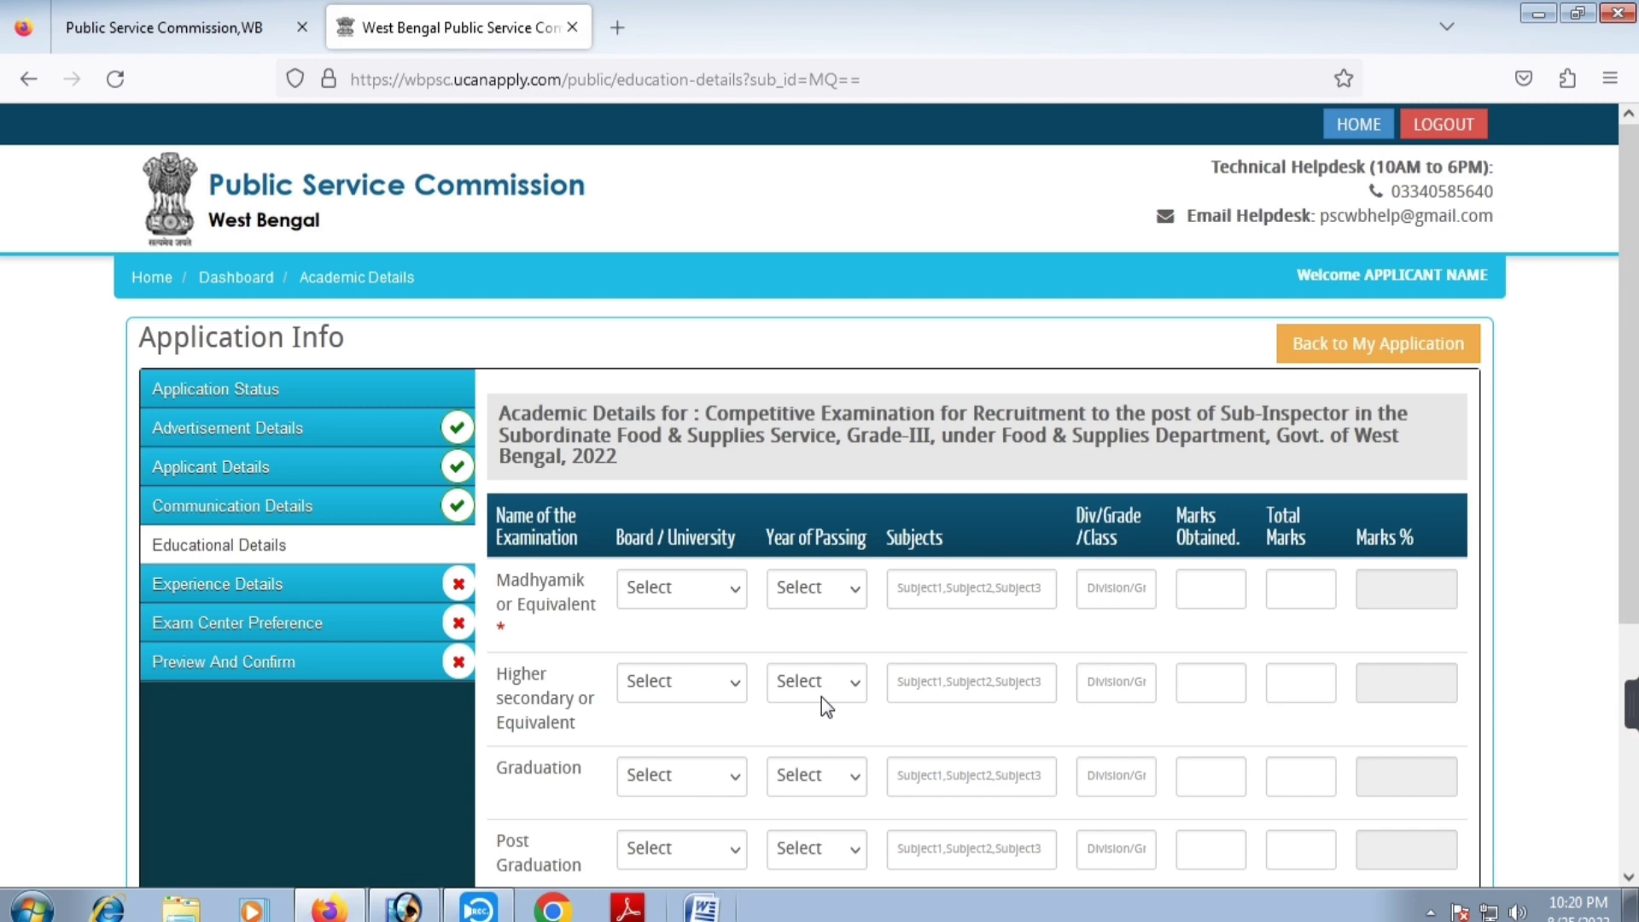
Set the Madhyamik board to West Bengal Board of Secondary Education, passing year 2016.
left_click(721, 588)
scroll(757, 334, "down", 8)
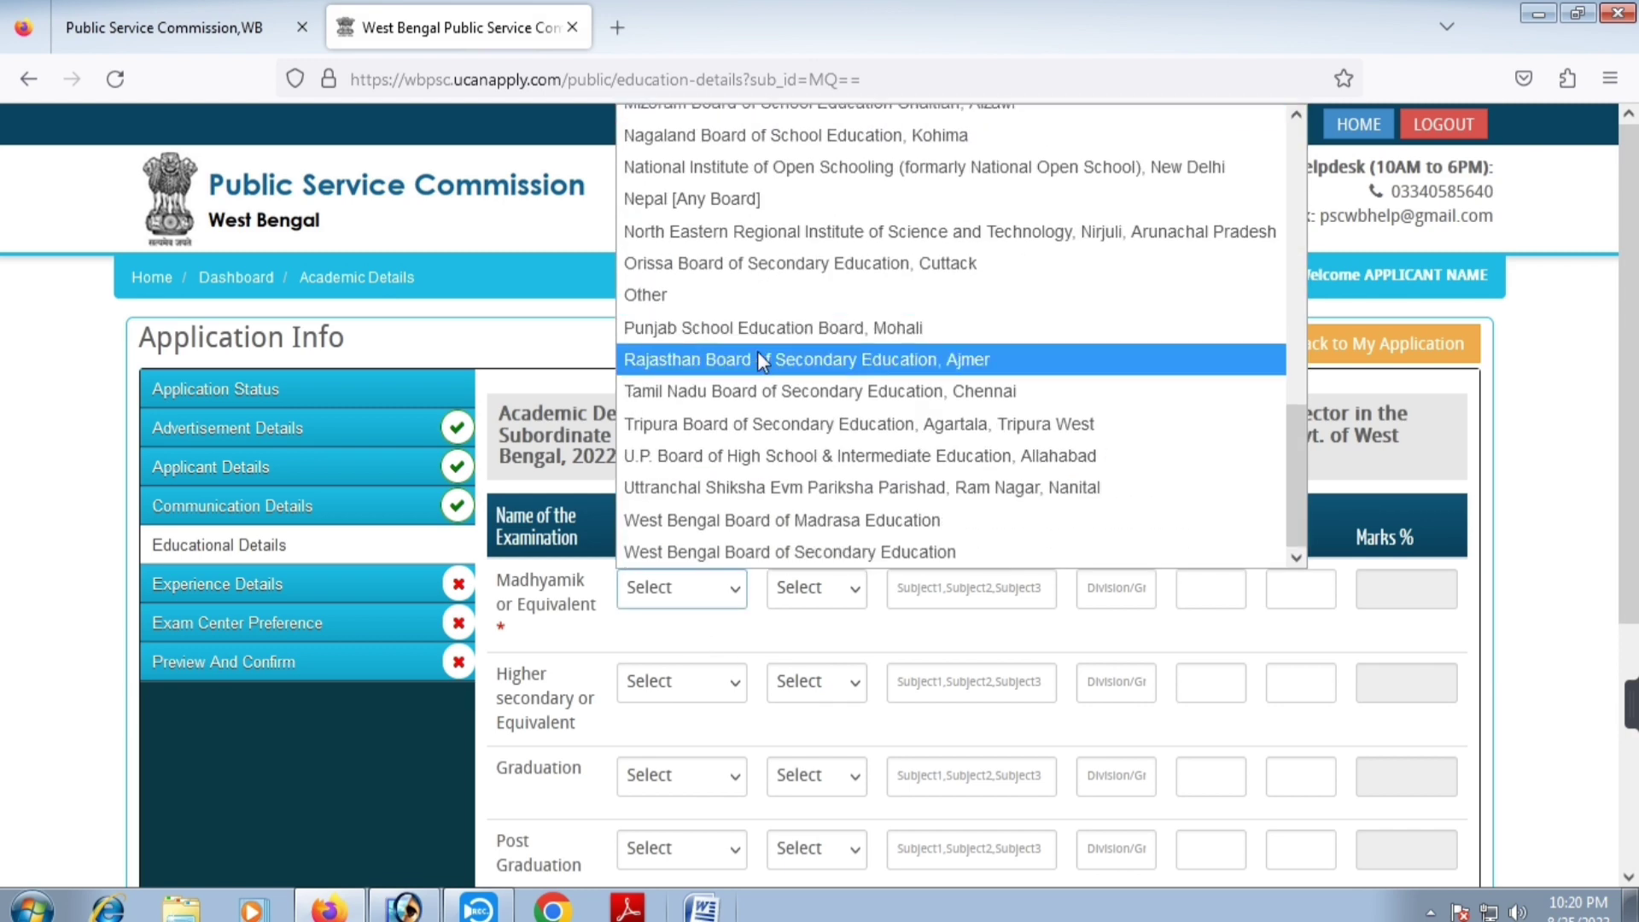
left_click(733, 551)
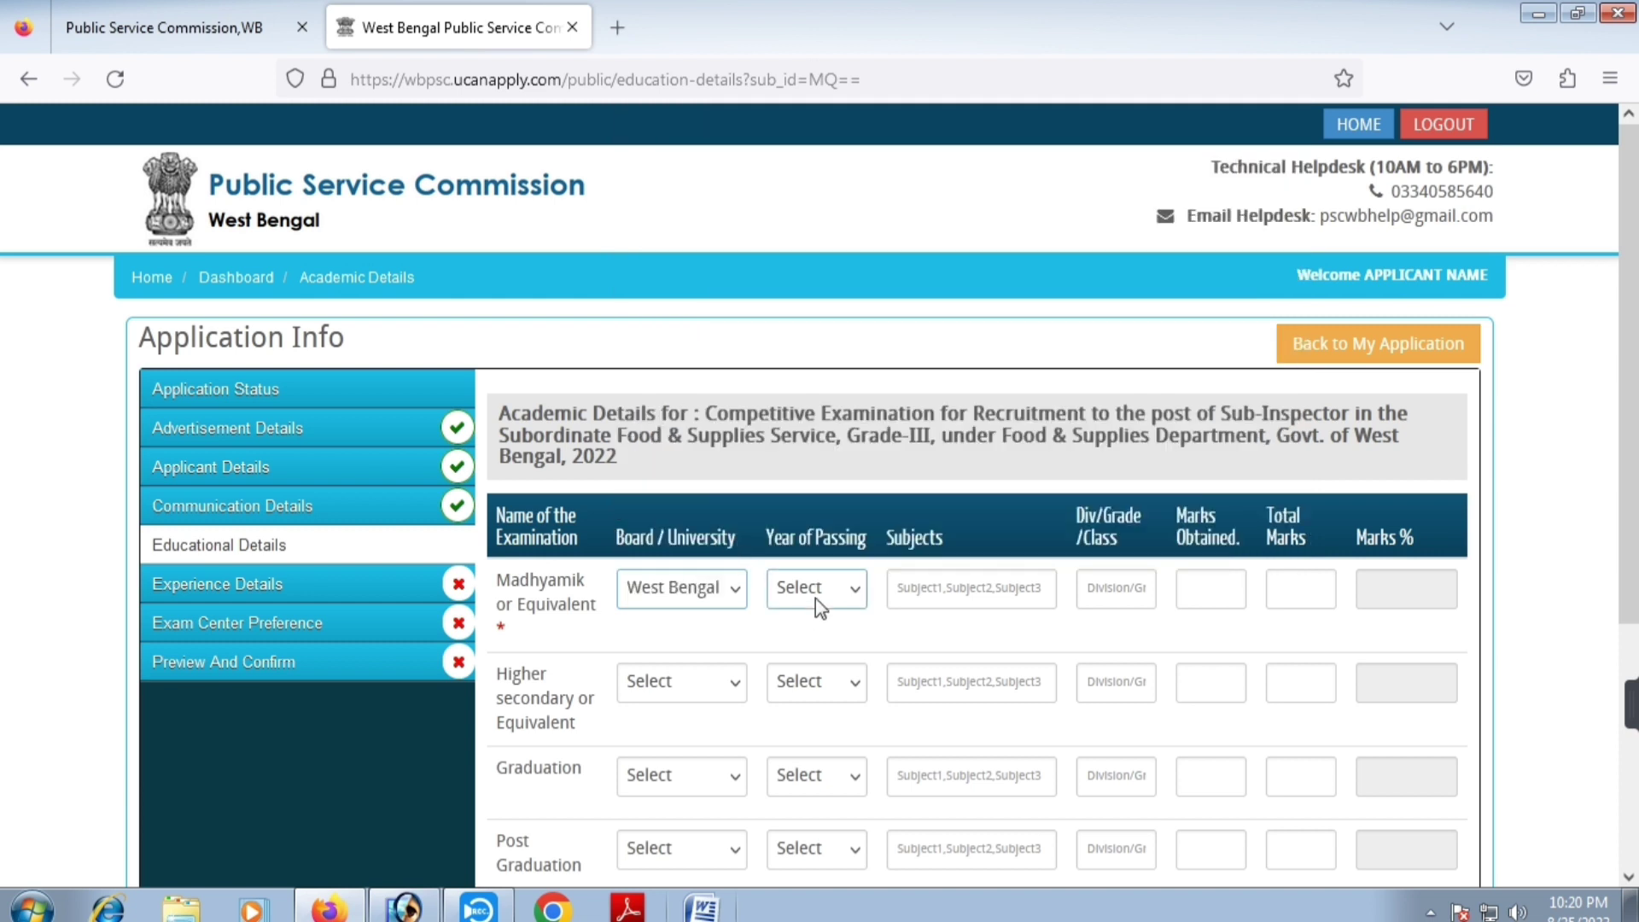
left_click(816, 598)
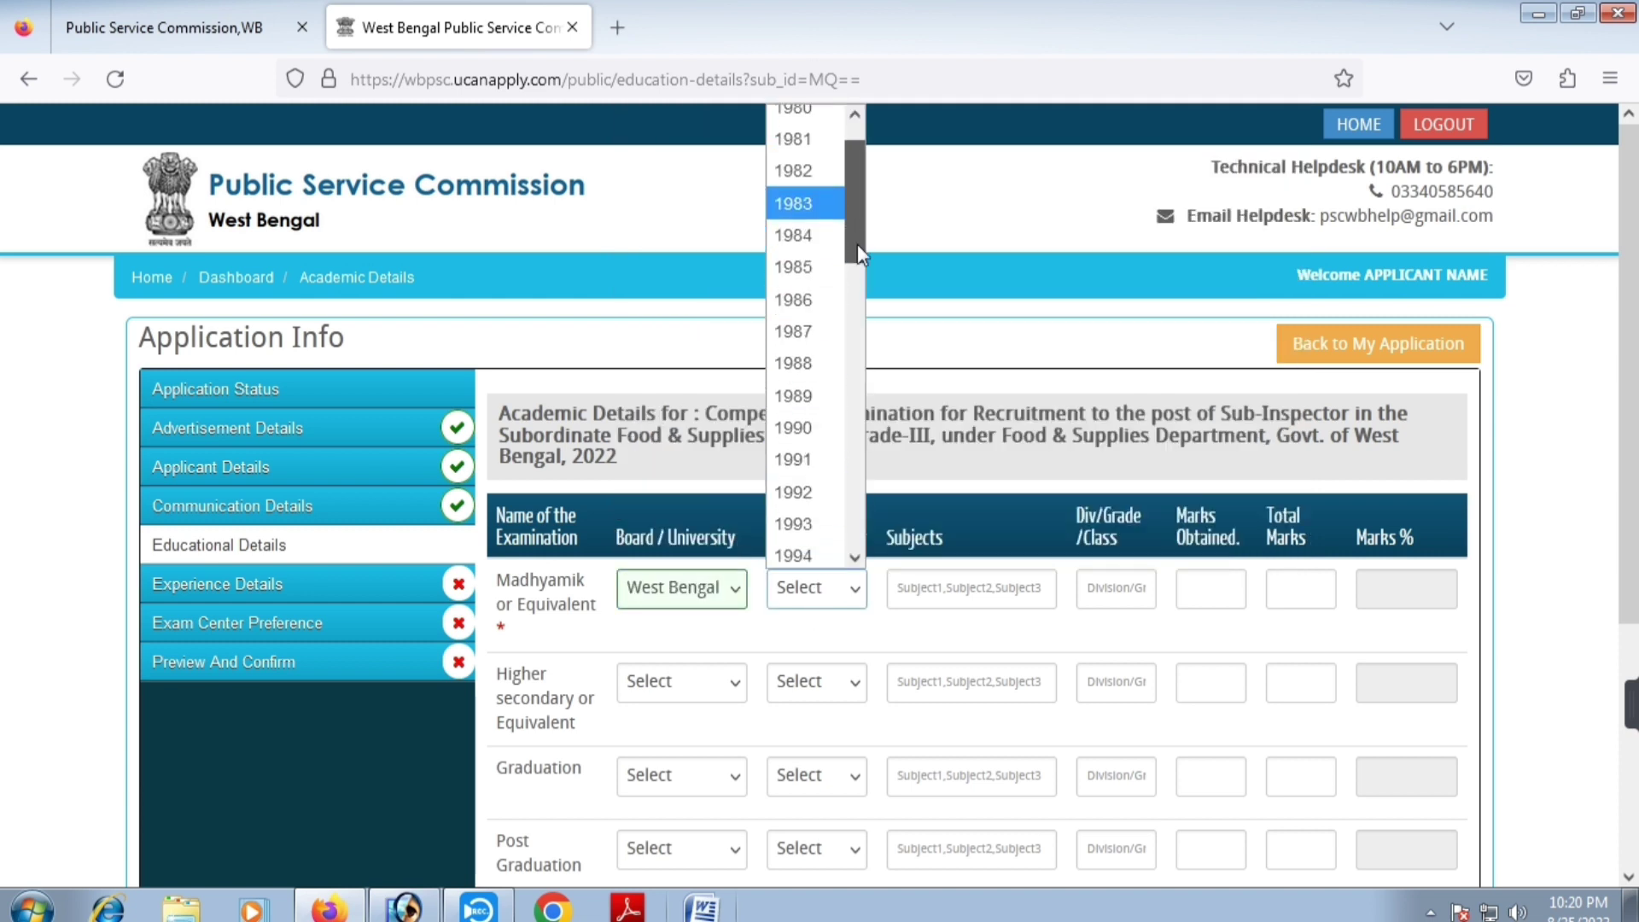
scroll(803, 350, "down", 10)
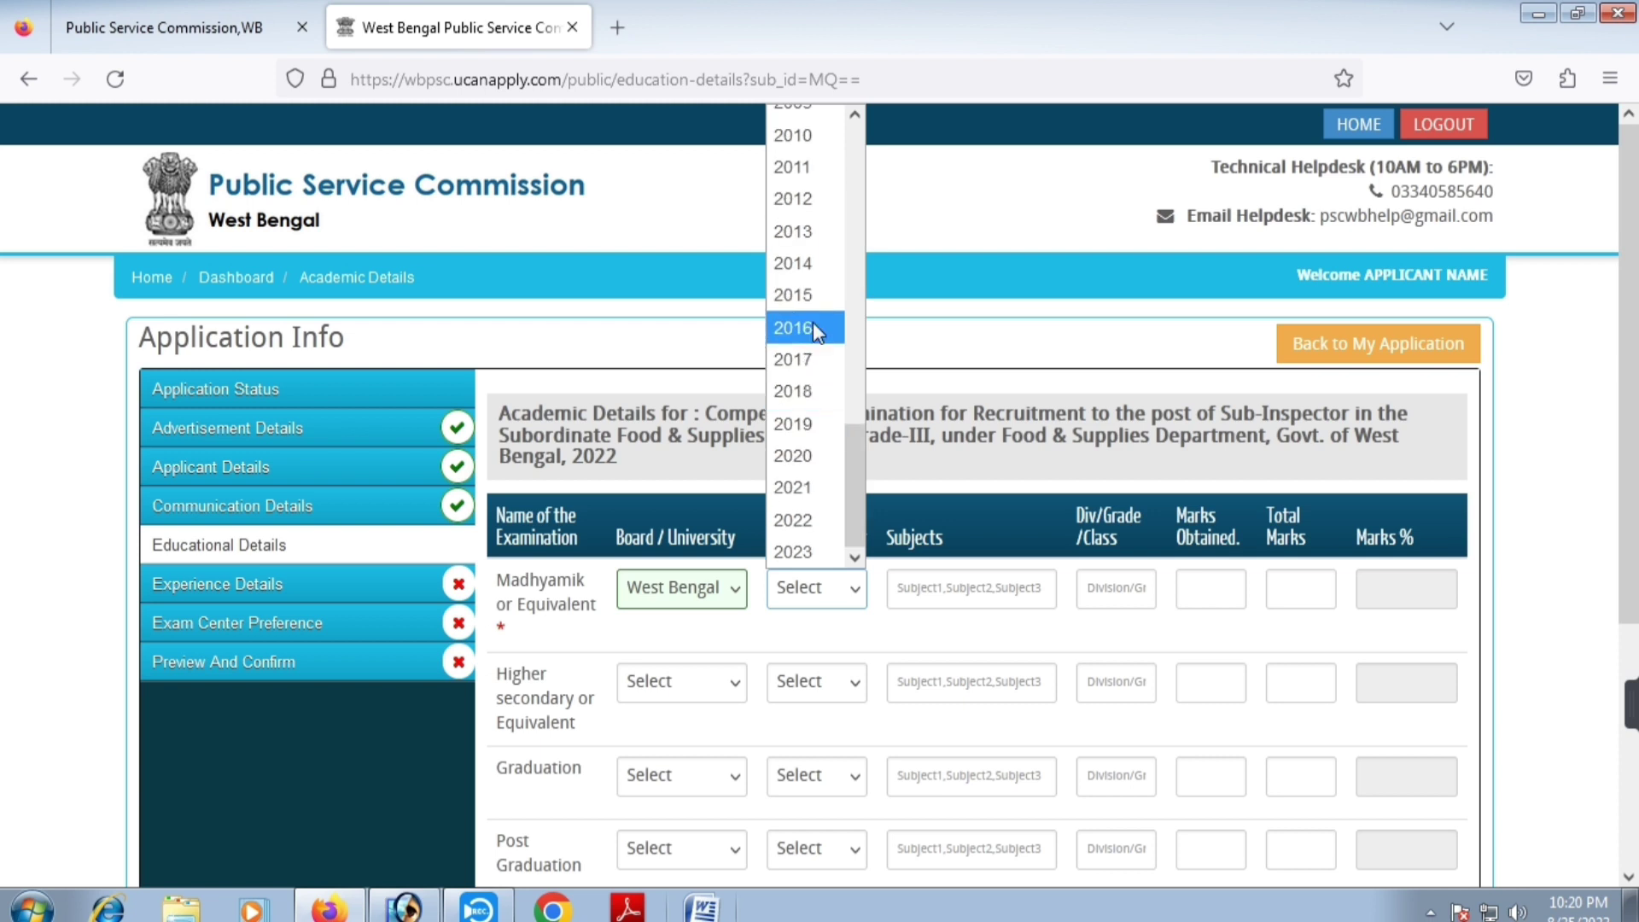
left_click(813, 326)
Enter Madhyamik subjects BENG,ENG,MATH,PSC,L.SC,GEO,HIST and grade A+.
left_click(961, 595)
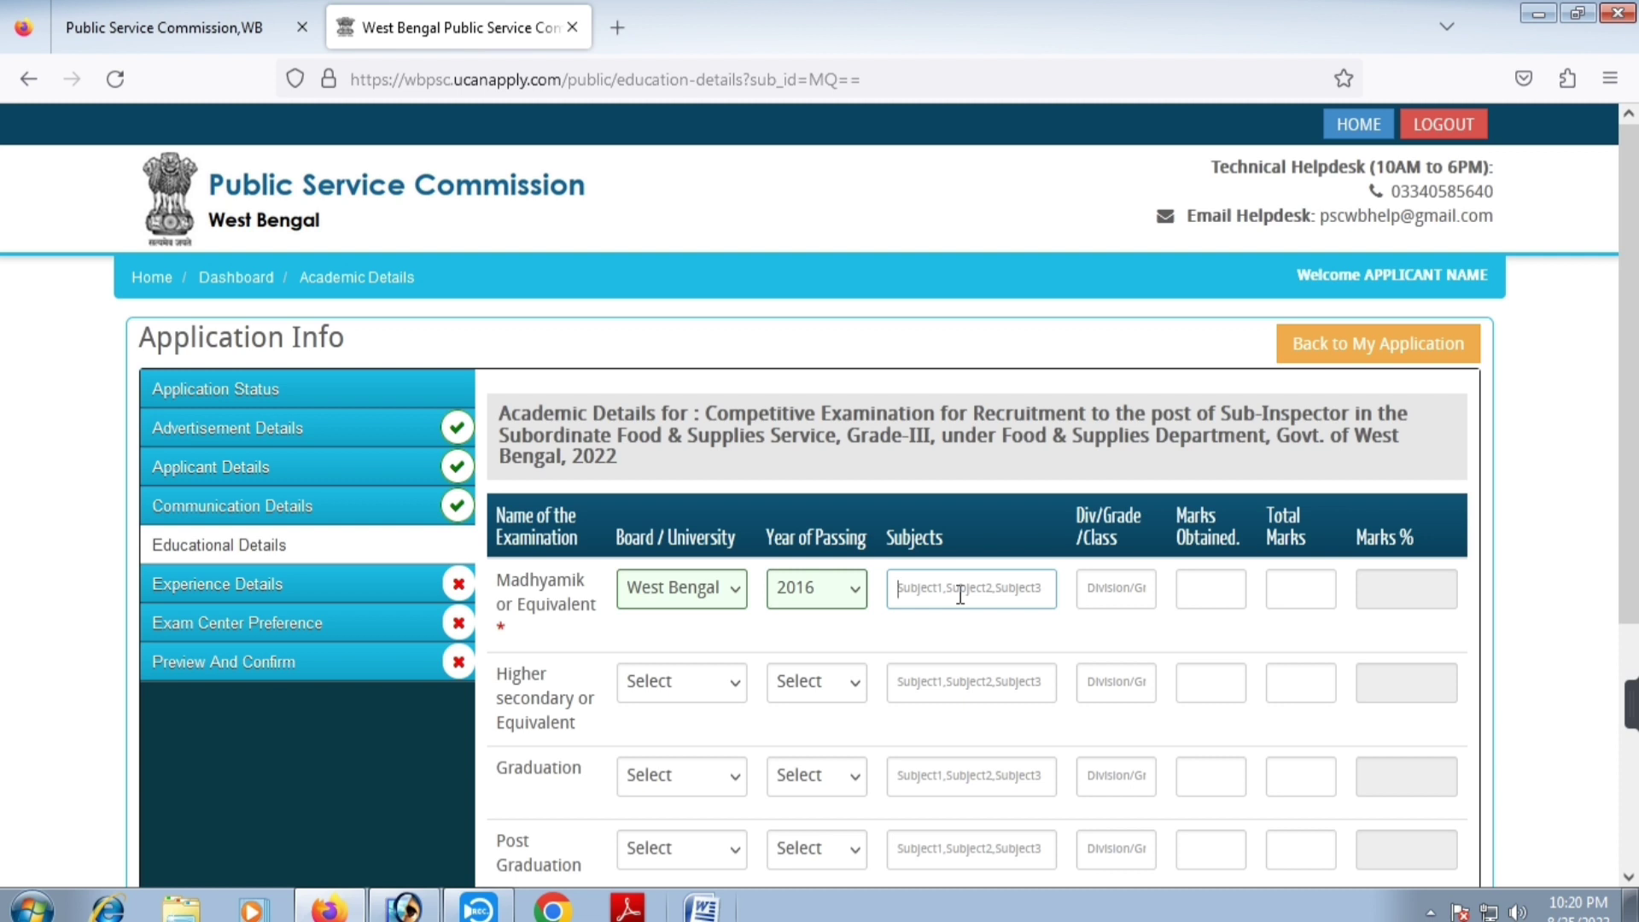
type("BENG")
type(",ENG,MATH")
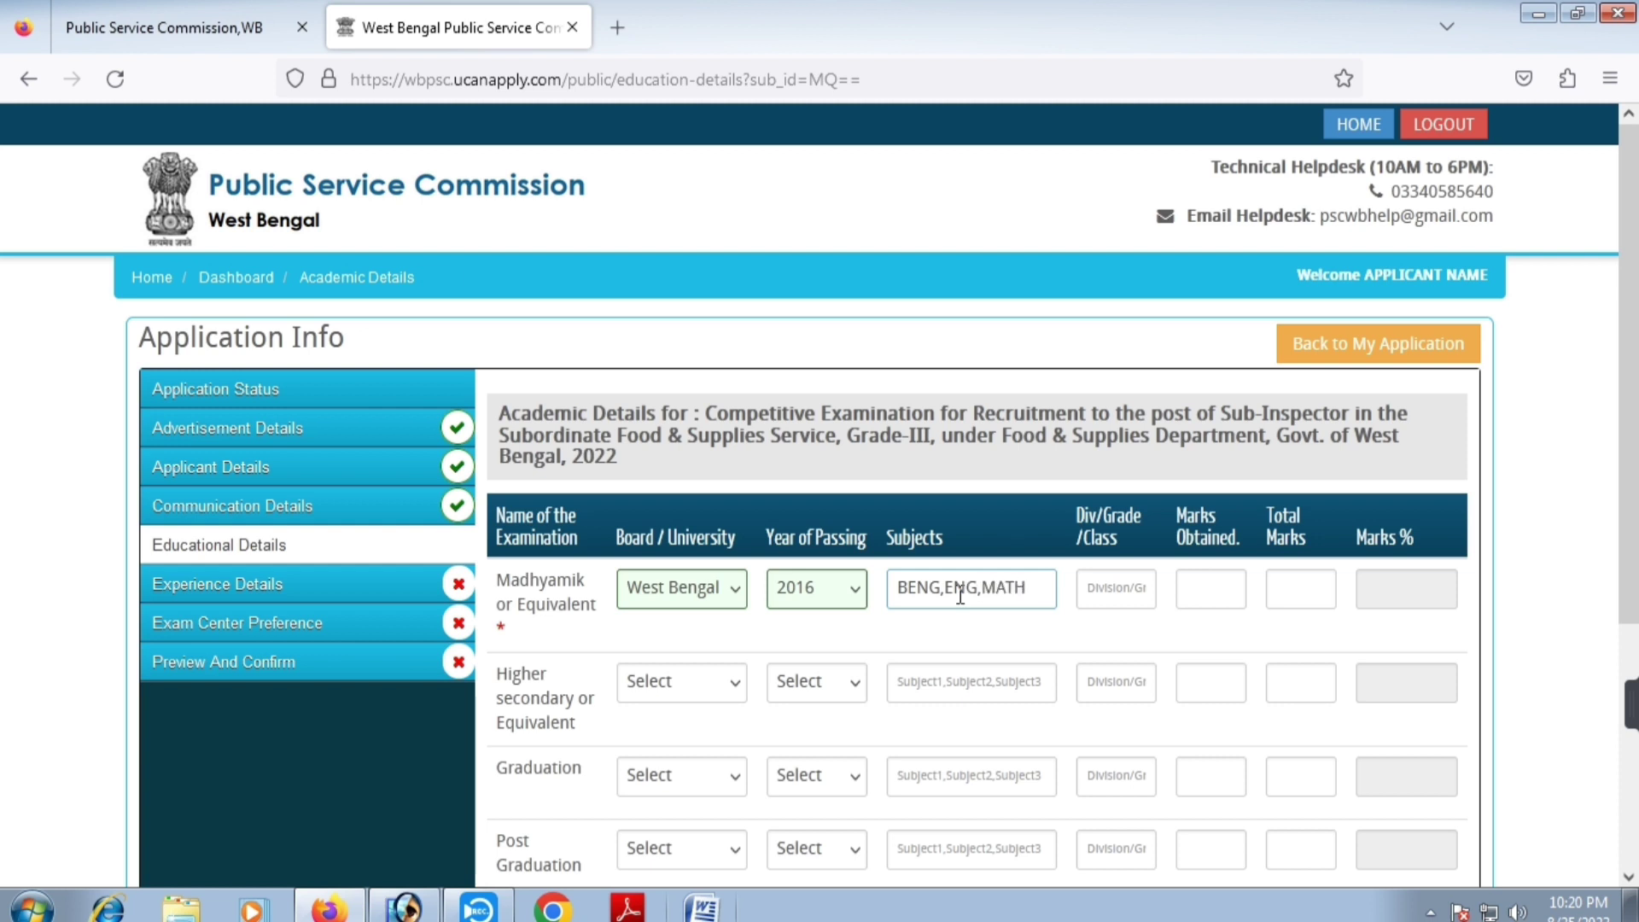
type(",PSC,L.SC")
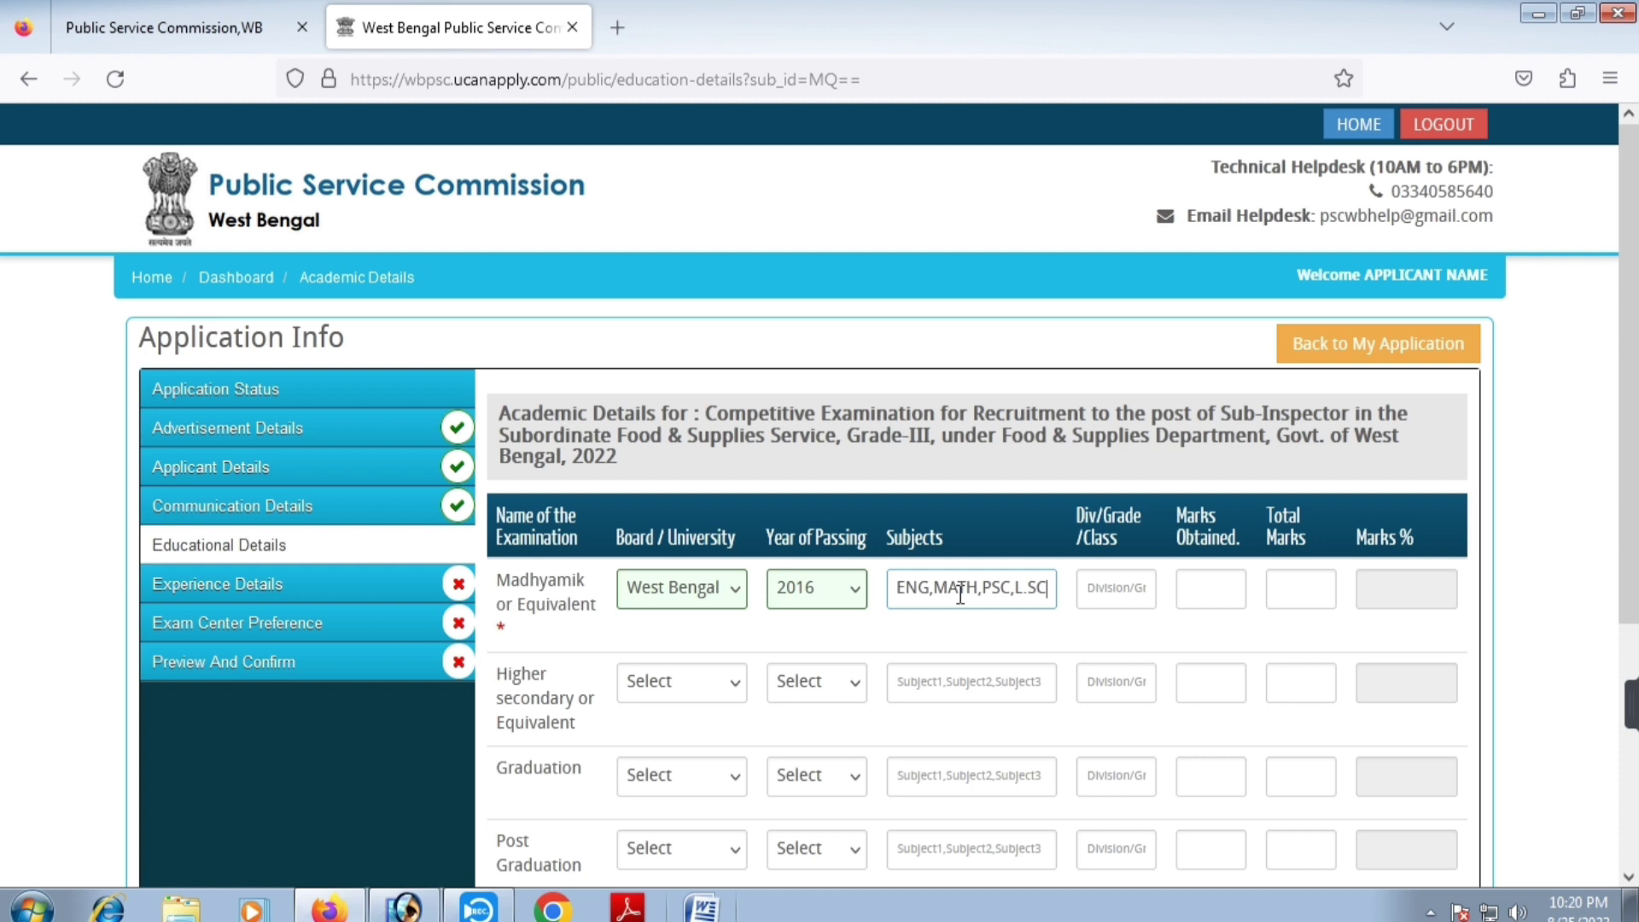
type(",GEO")
key("Left")
key("Left")
key("Left")
key("Left")
key("Left")
key("Left")
key("Left")
key("Left")
key("Left")
key("Left")
key("Left")
key("Left")
key("Left")
key("Left")
key("Left")
key("Left")
key("Left")
key("Left")
key("Left")
key("Left")
key("Right")
key("Right")
key("Right")
key("Right")
key("Right")
key("Right")
key("Right")
key("Right")
key("Right")
key("Right")
key("Right")
key("Right")
key("Right")
key("Right")
key("Right")
key("Right")
key("Right")
key("Right")
key("Right")
key("Right")
type(",HIST")
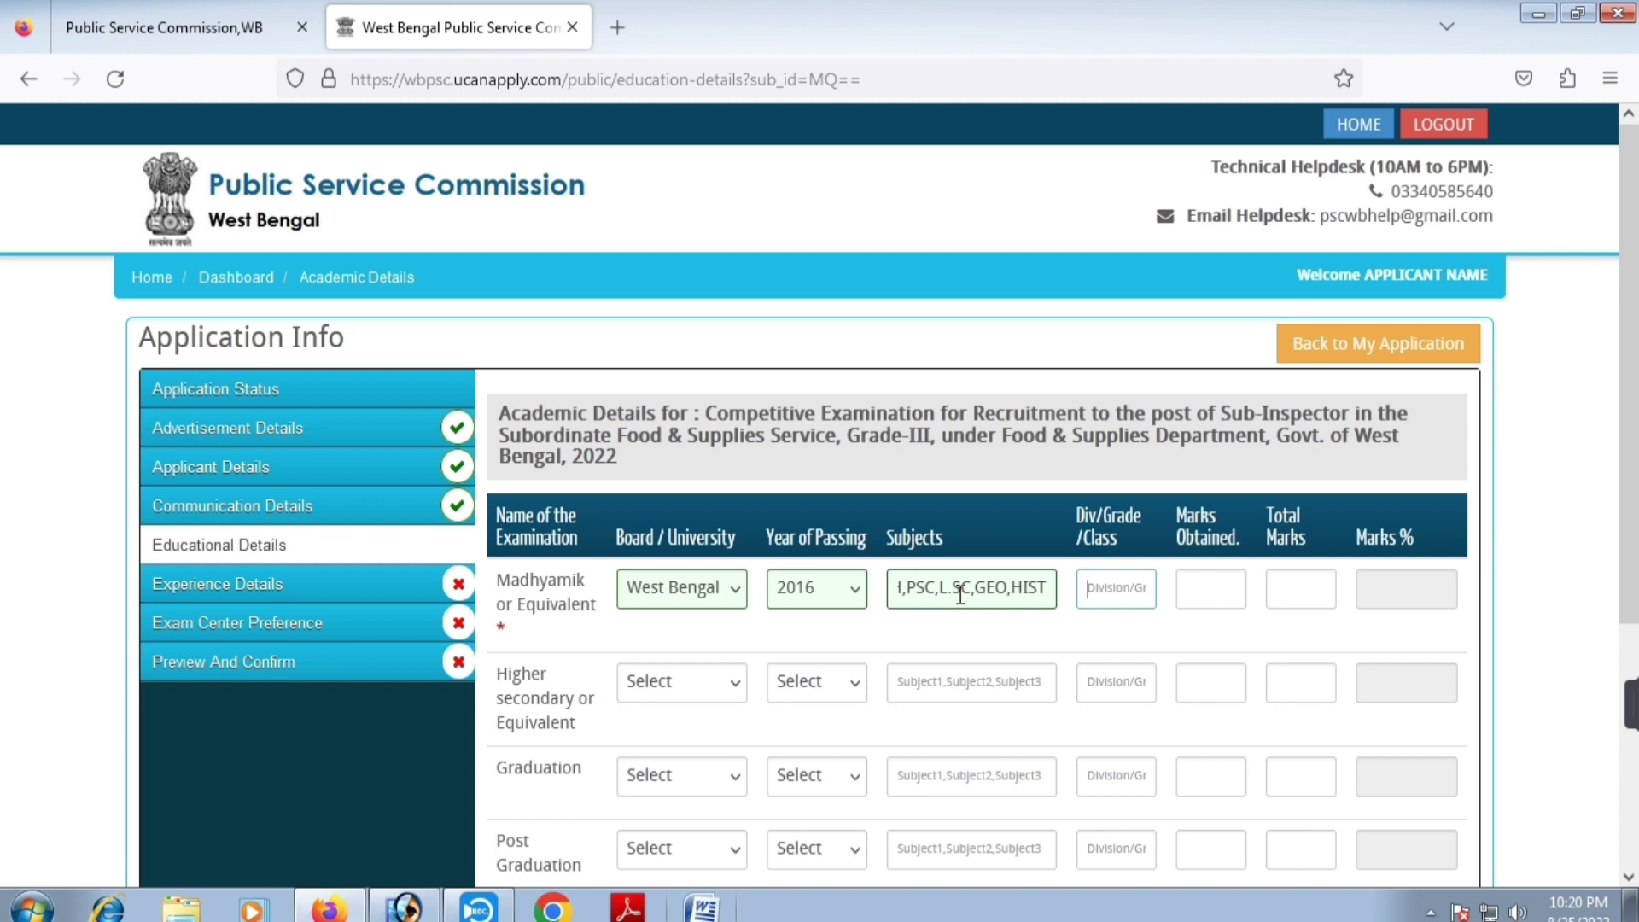
type("A+")
Enter 610 marks obtained out of 700 so the percentage calculates to 87.14%.
key("Tab")
scroll(961, 596, "down", 2)
type("610")
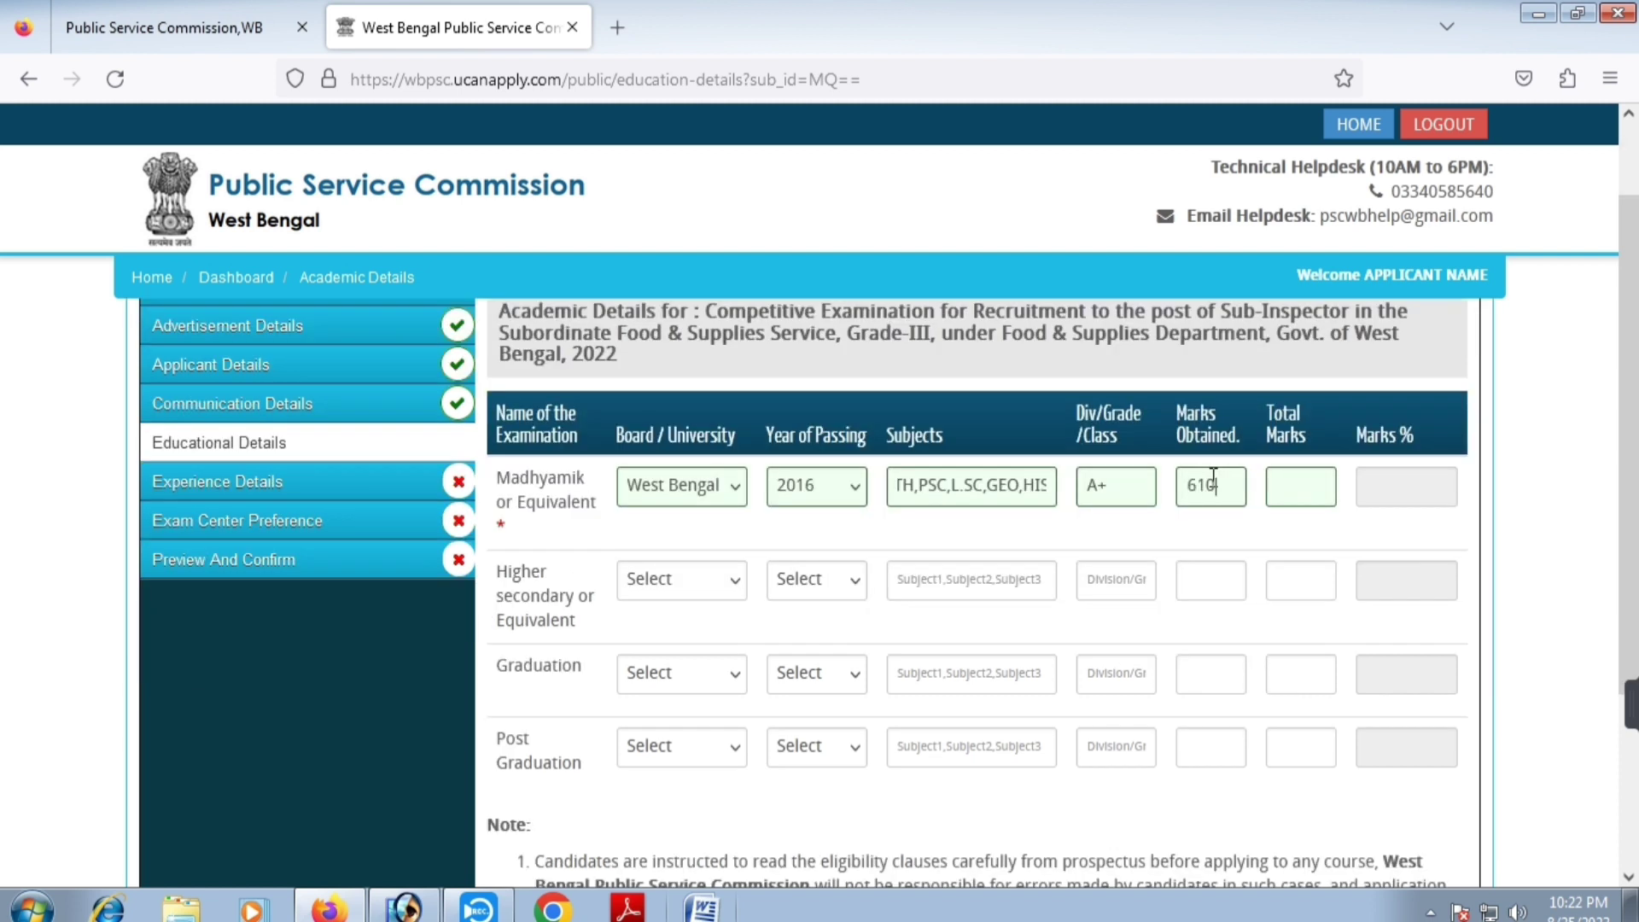
type("700")
left_click(1255, 538)
left_click(681, 581)
Set the Higher secondary board to West Bengal Council of Higher Secondary Education, passing year 2018.
scroll(781, 377, "down", 15)
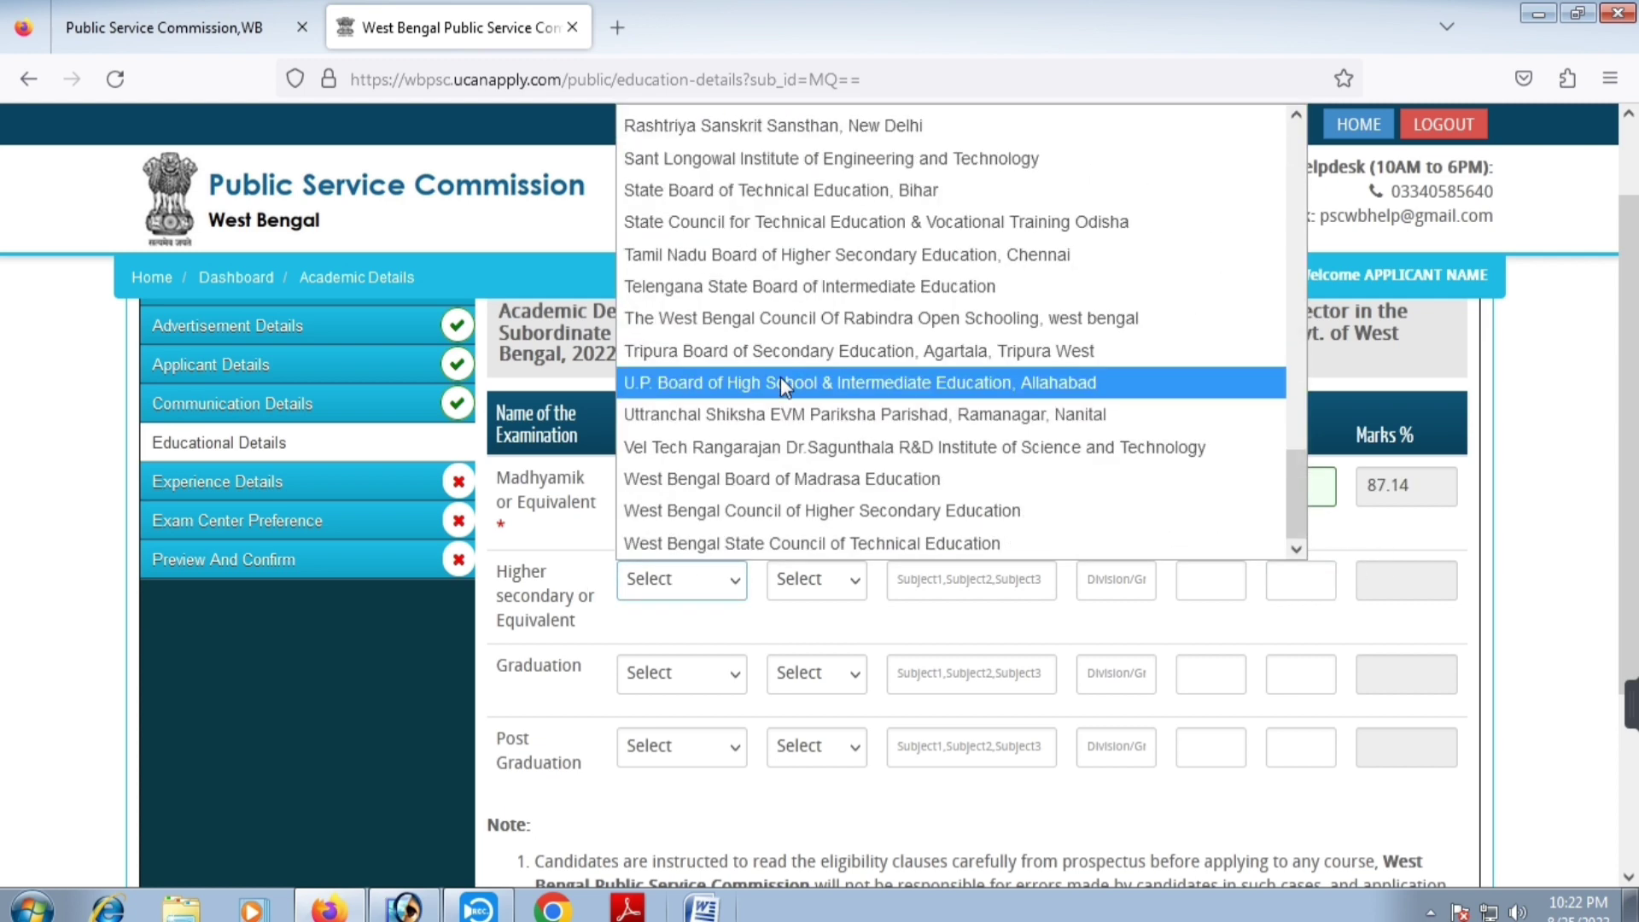
left_click(830, 508)
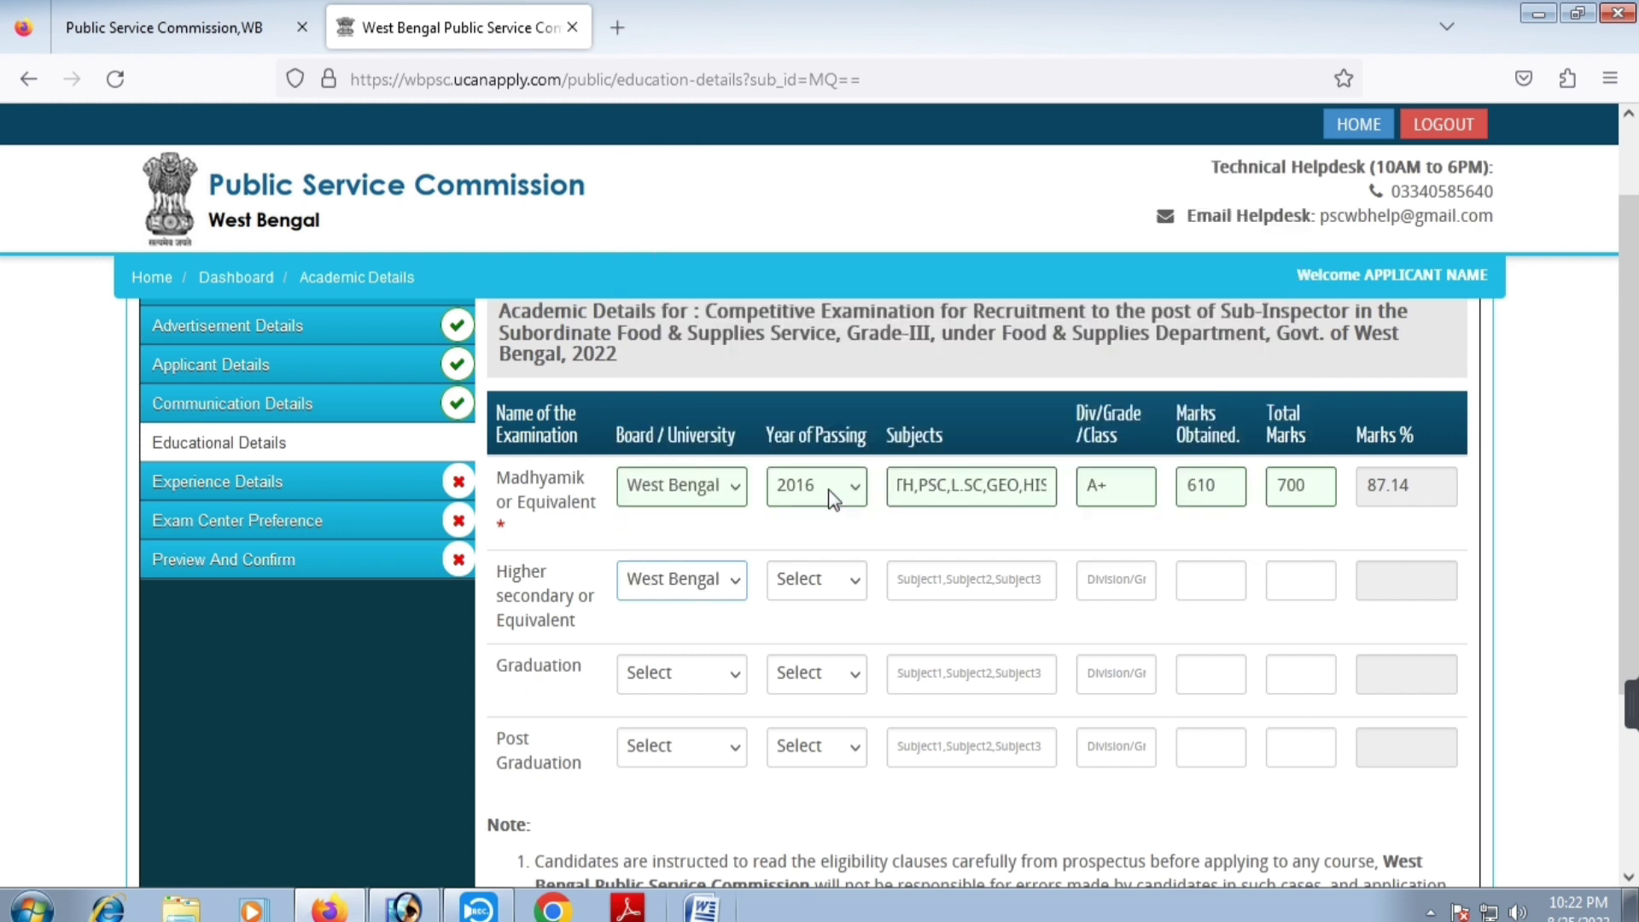
left_click(801, 596)
scroll(811, 367, "down", 12)
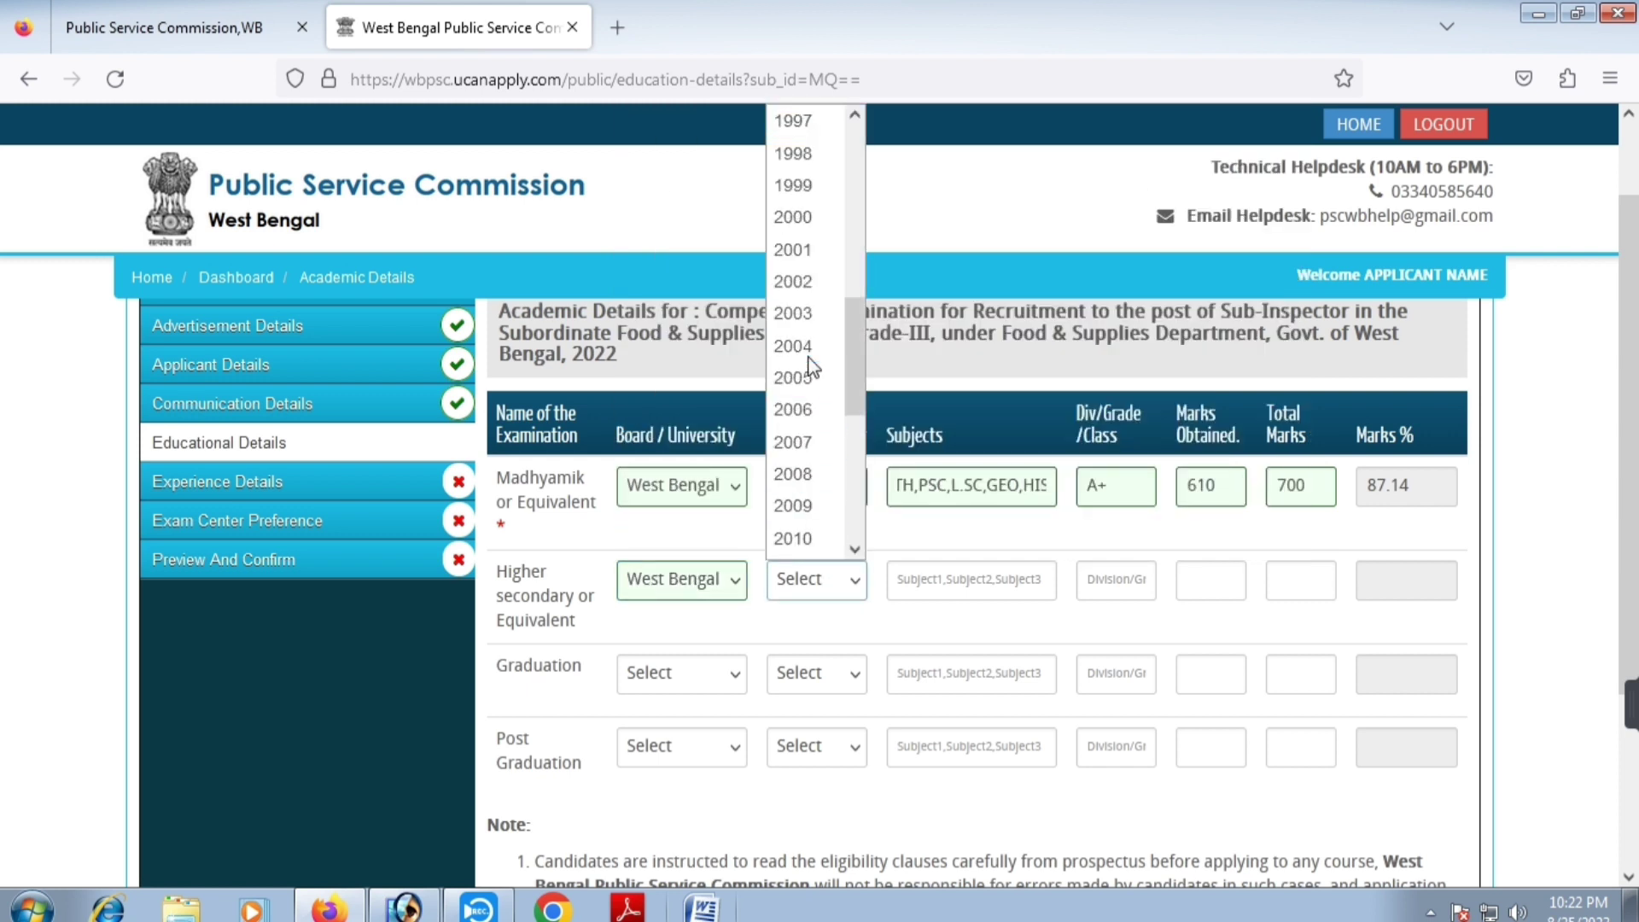
scroll(810, 388, "down", 4)
left_click(811, 409)
Enter Higher secondary subjects BENG,ENG,BIOS,CHEM,PHYS,MATH, grade A and marks 390 out of 500.
key("Tab")
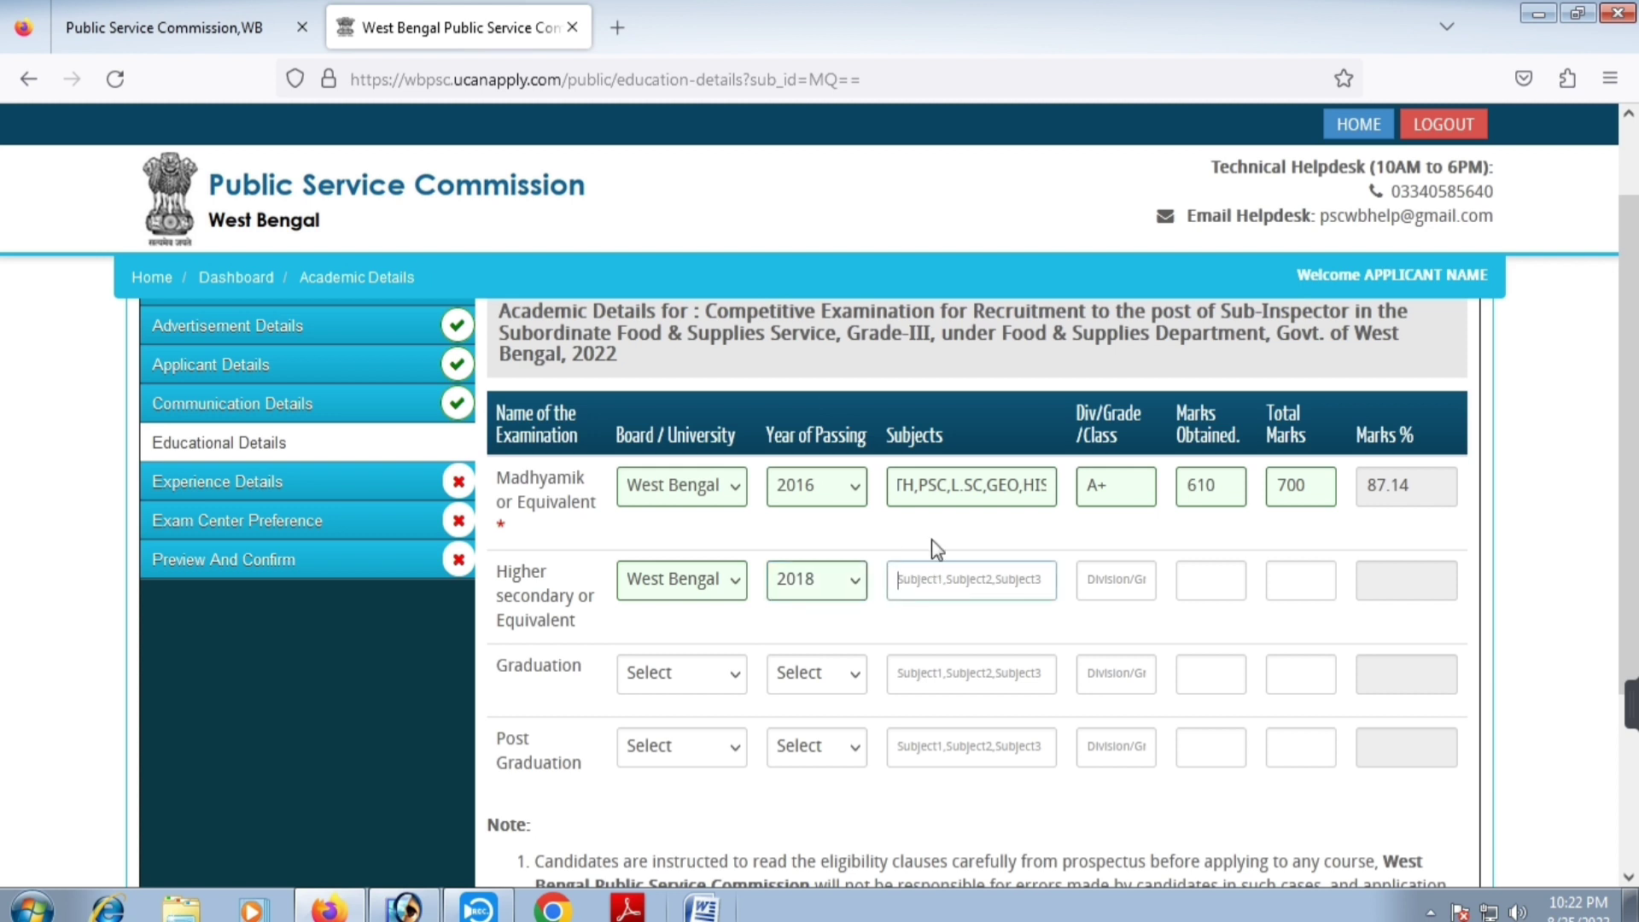
type("BENG,ENG,BIOS")
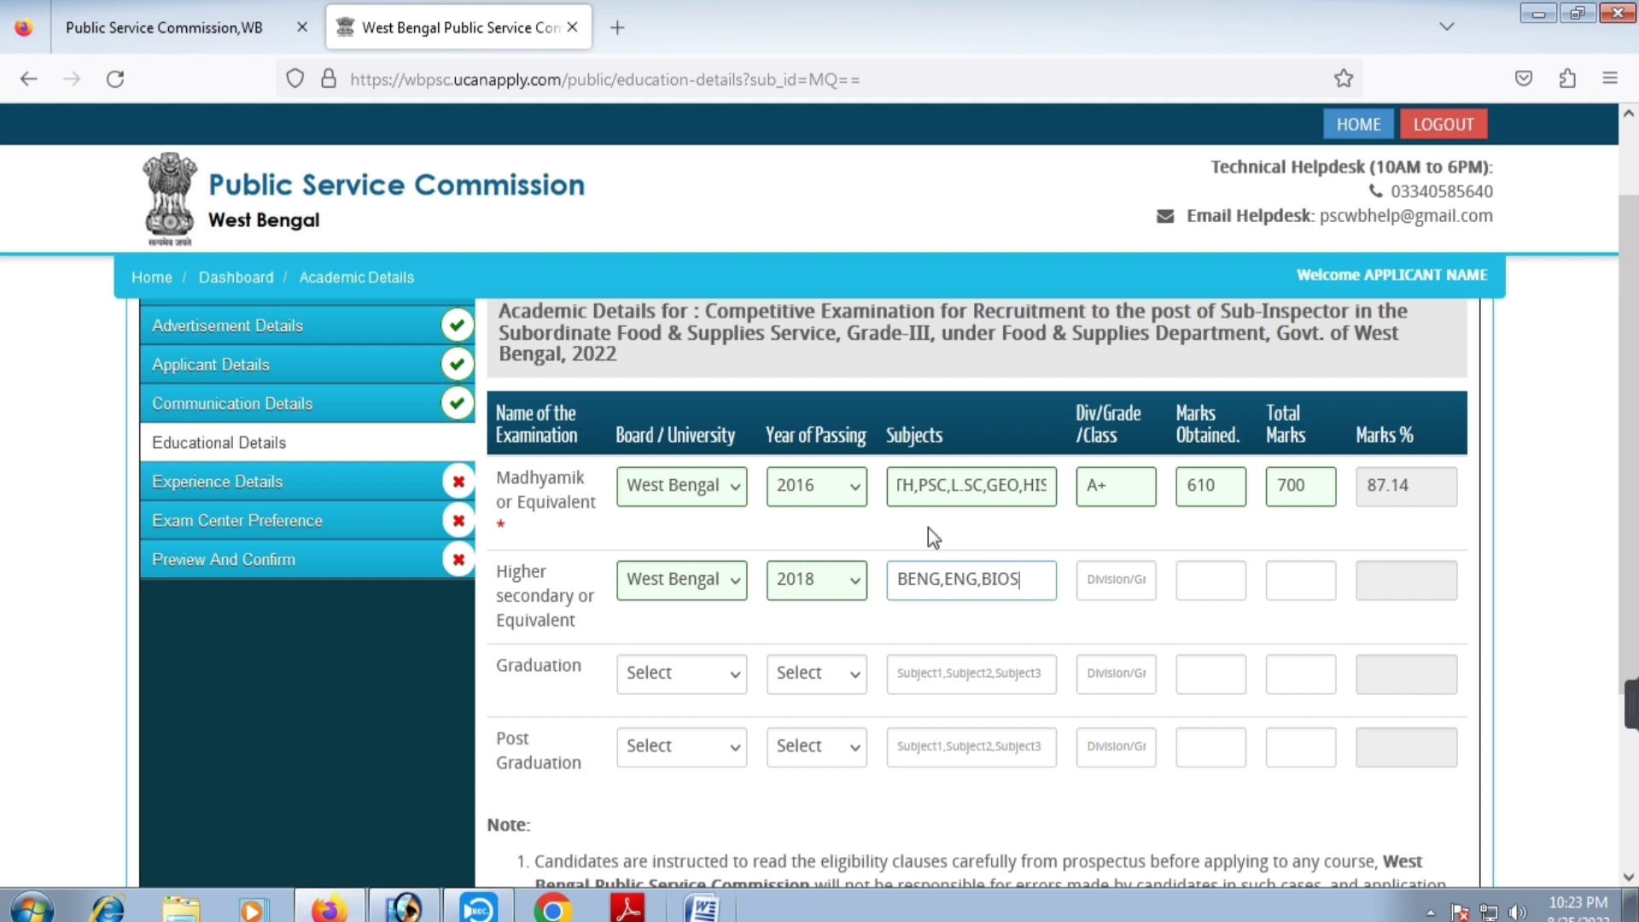
type(",CHE")
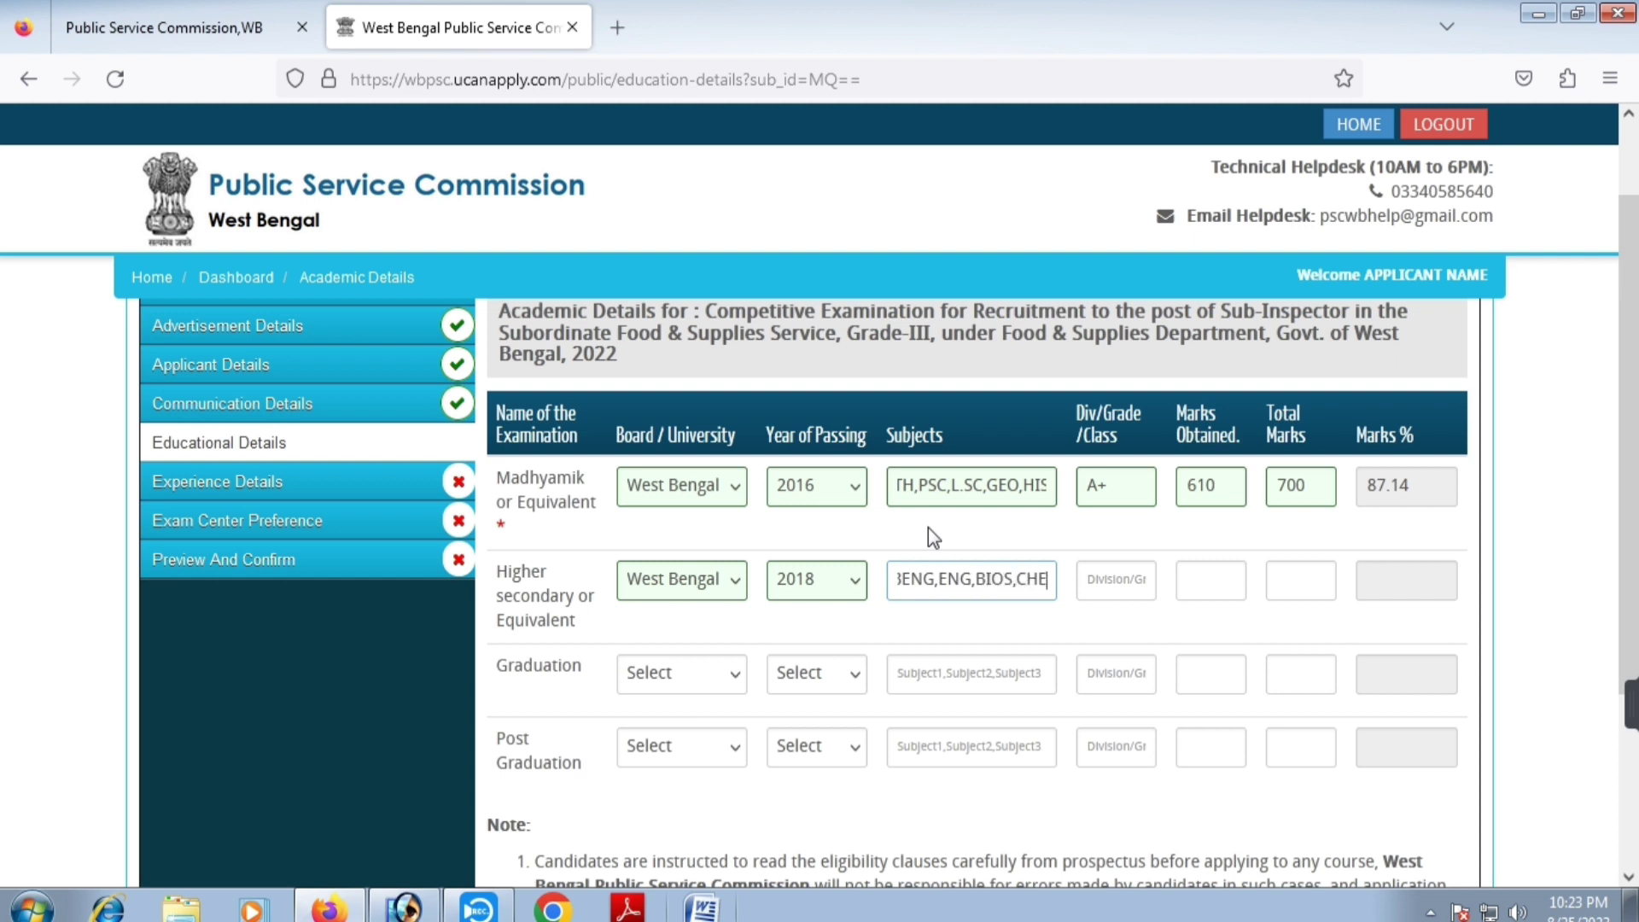
type("M,")
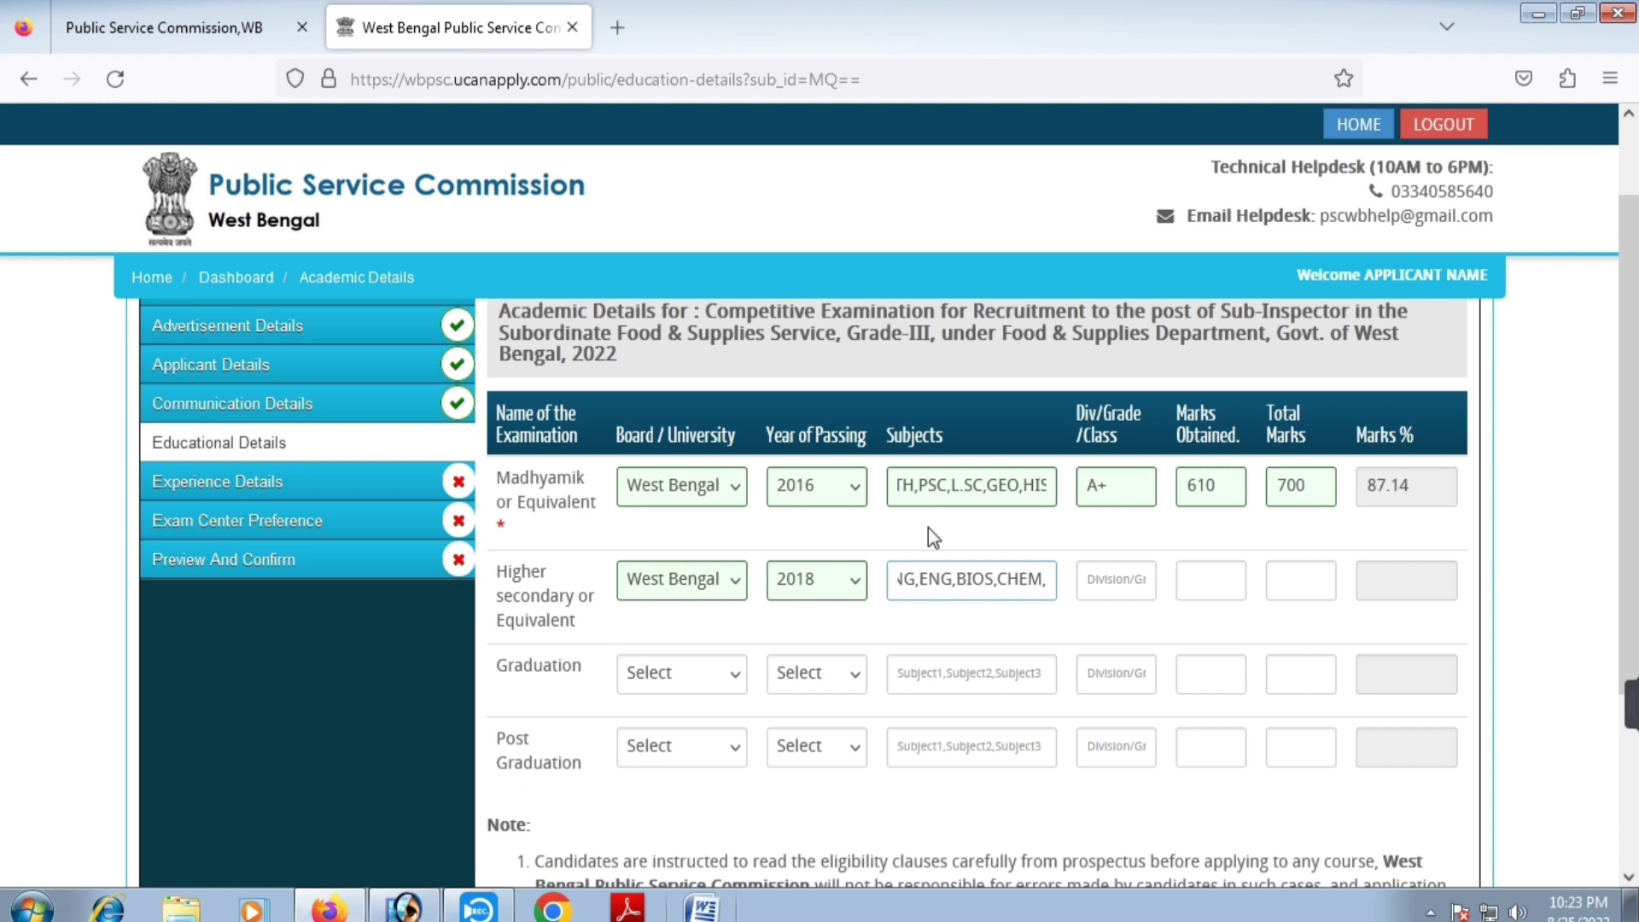
type("PHYS")
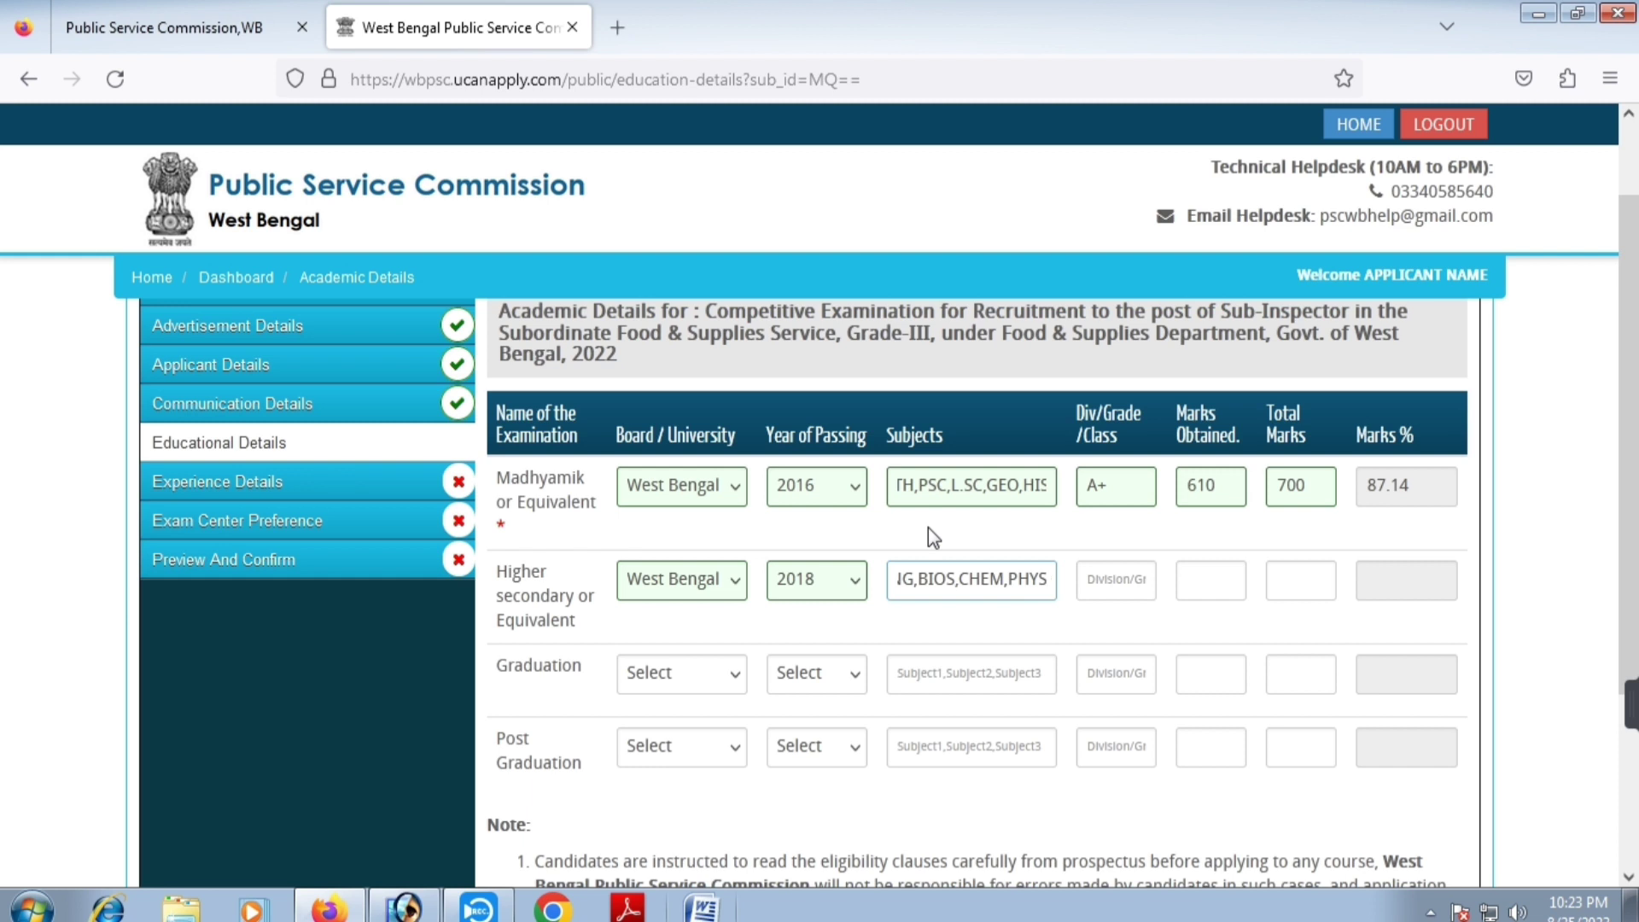
type(",MAT")
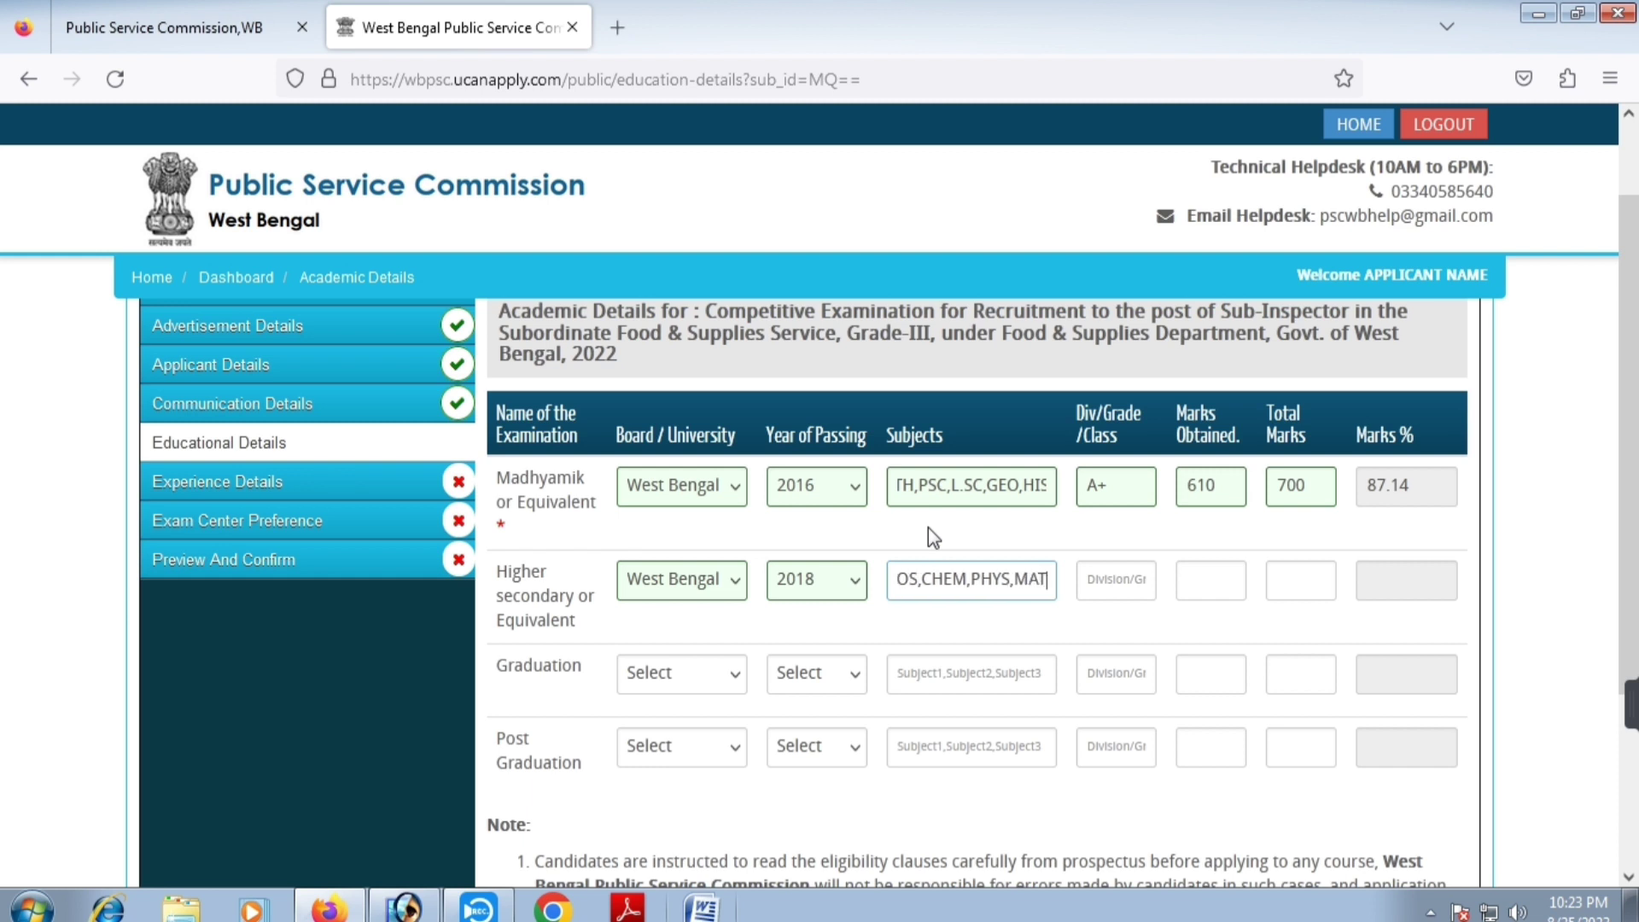
type("H")
left_click(1093, 578)
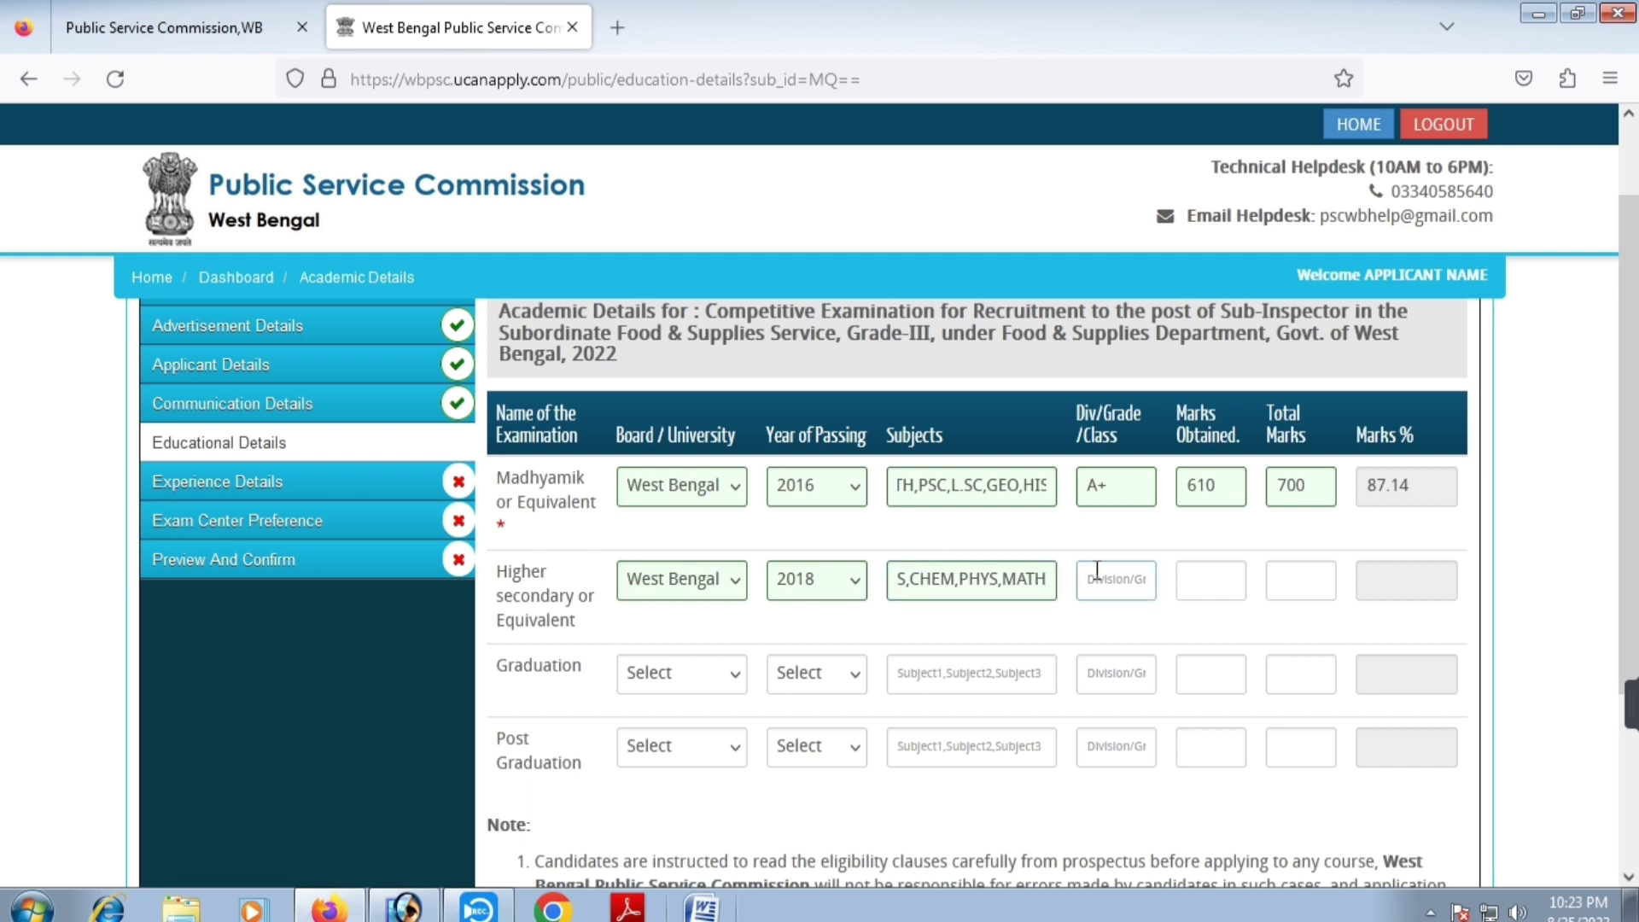
type("A")
left_click(1207, 583)
type("390")
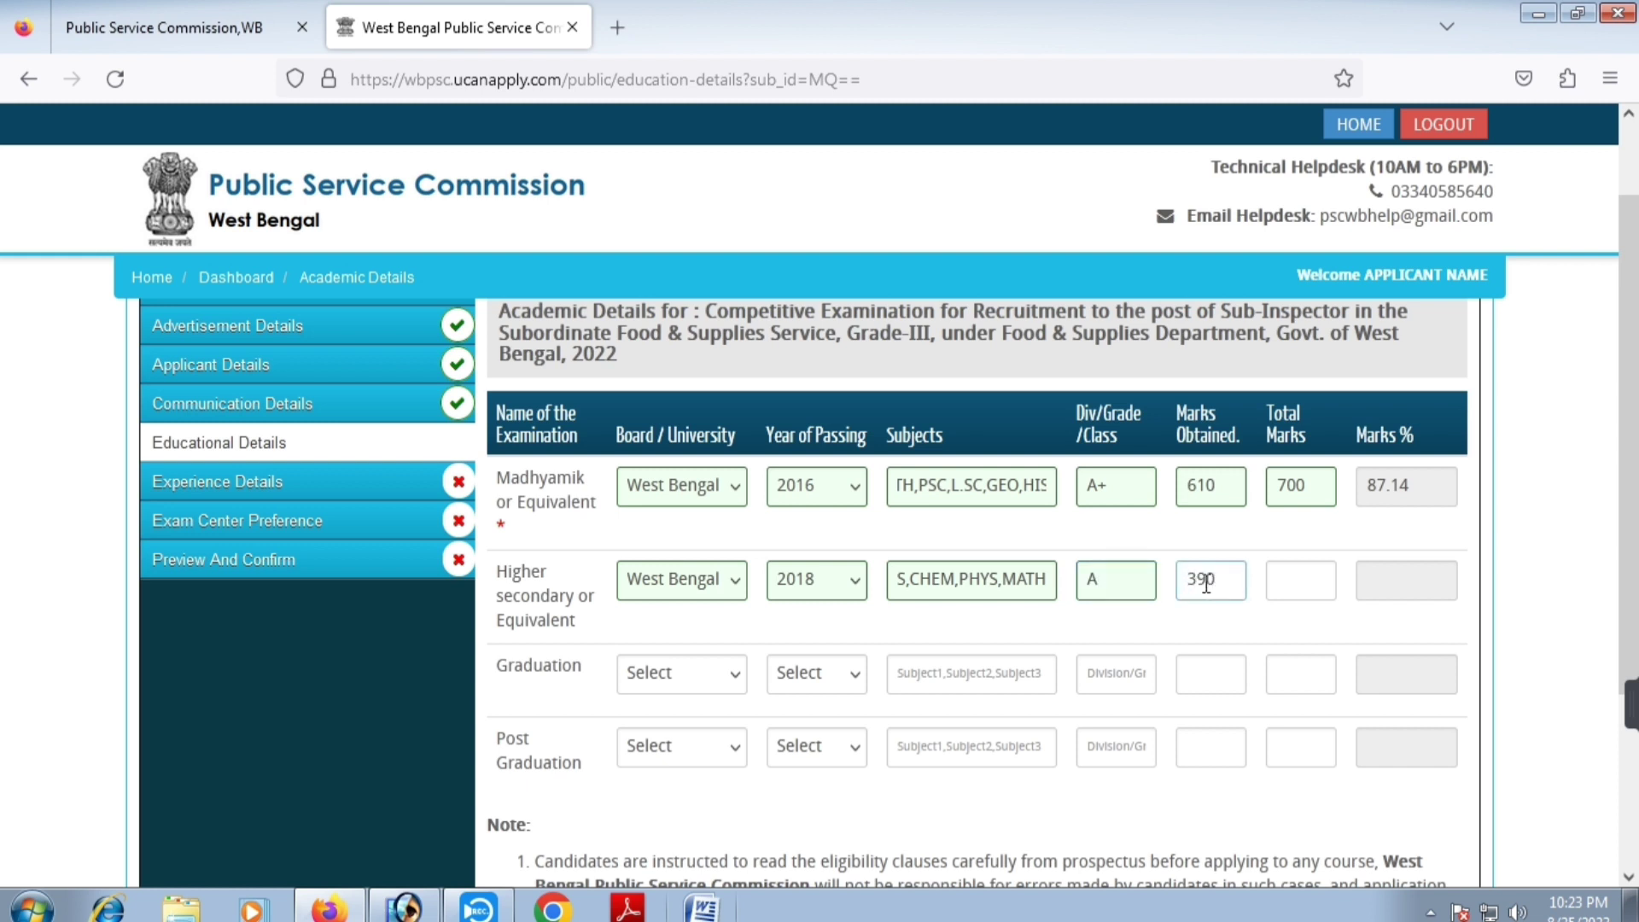
left_click(1305, 573)
type("0")
type("500")
key("Tab")
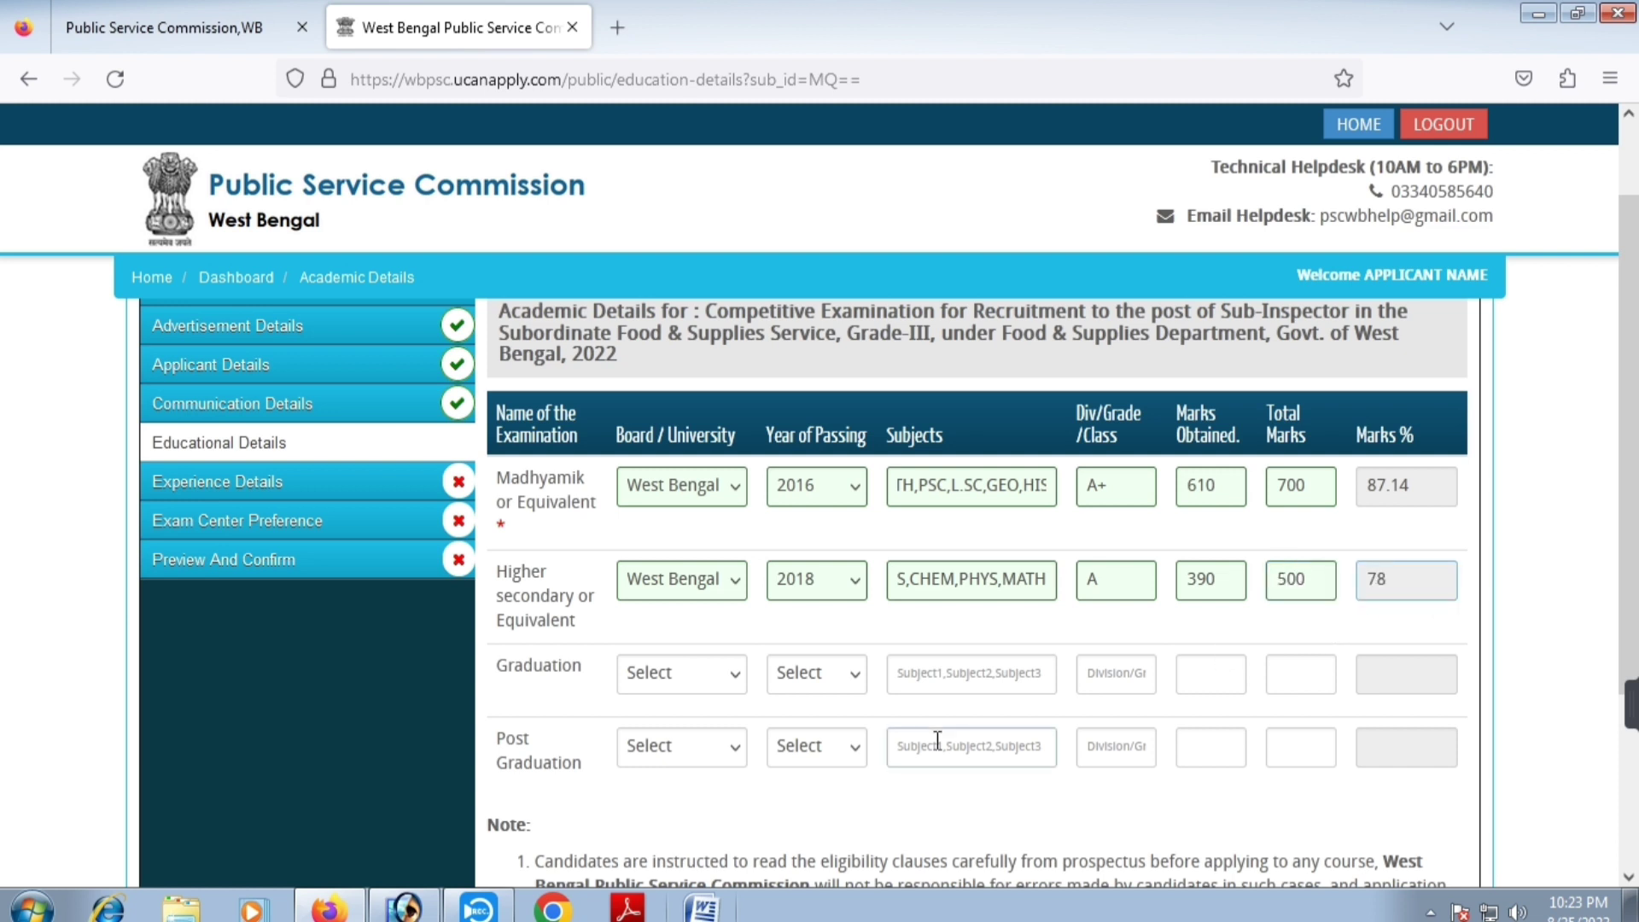
Set the Graduation university to Kalyani University with passing year 2021.
left_click(688, 680)
type("kaly")
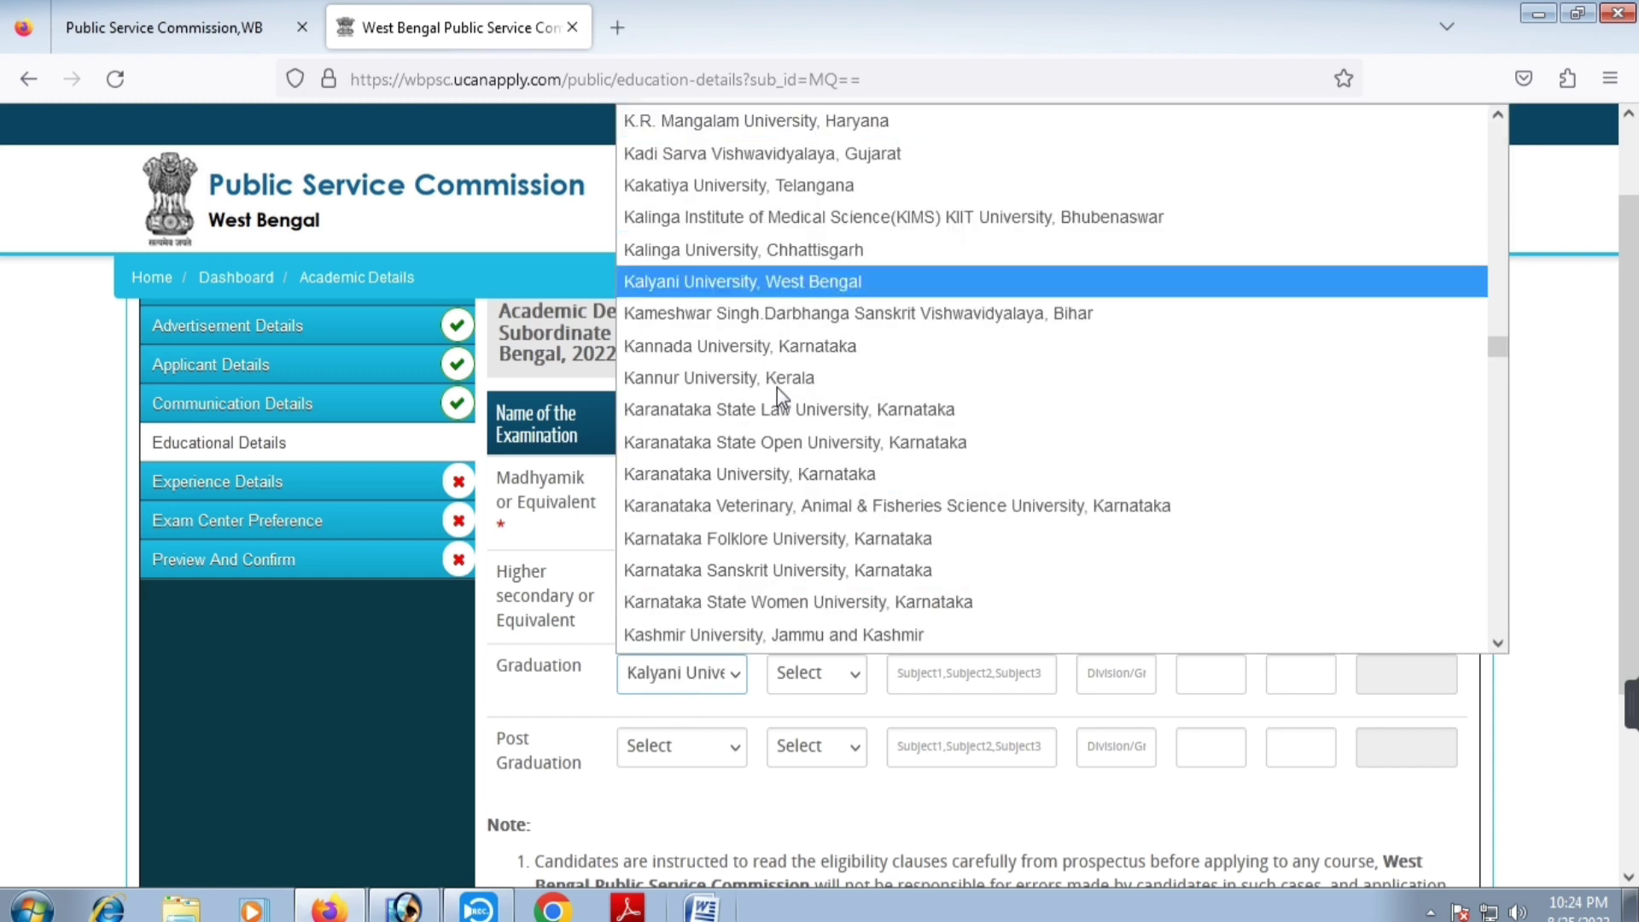
left_click(723, 295)
left_click(799, 674)
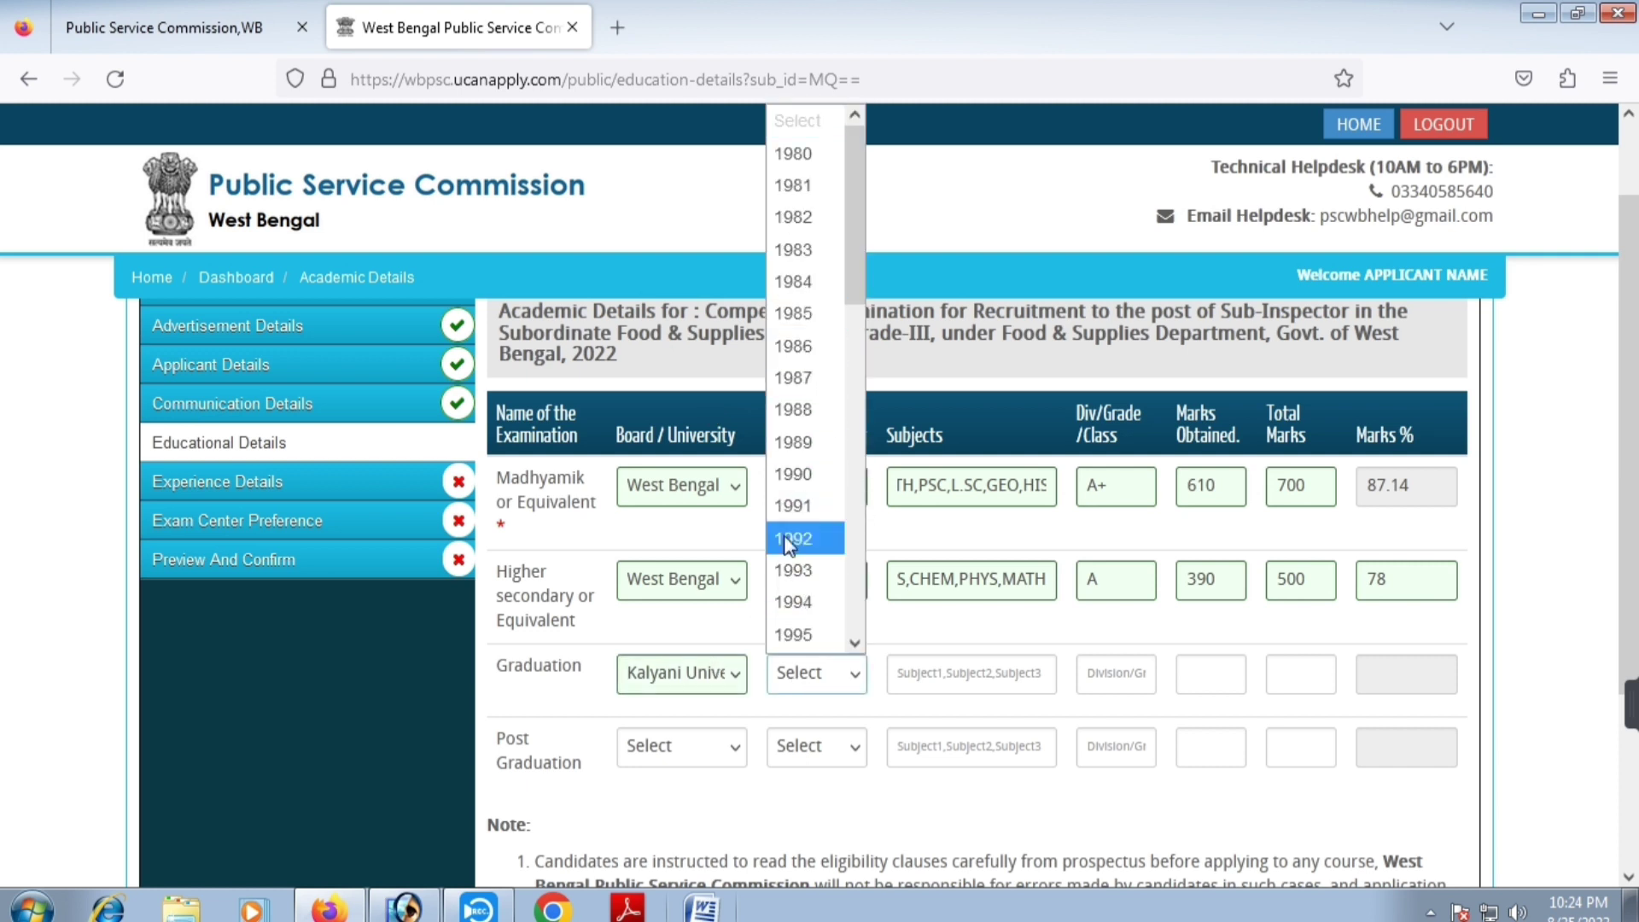
scroll(789, 547, "down", 9)
left_click(794, 569)
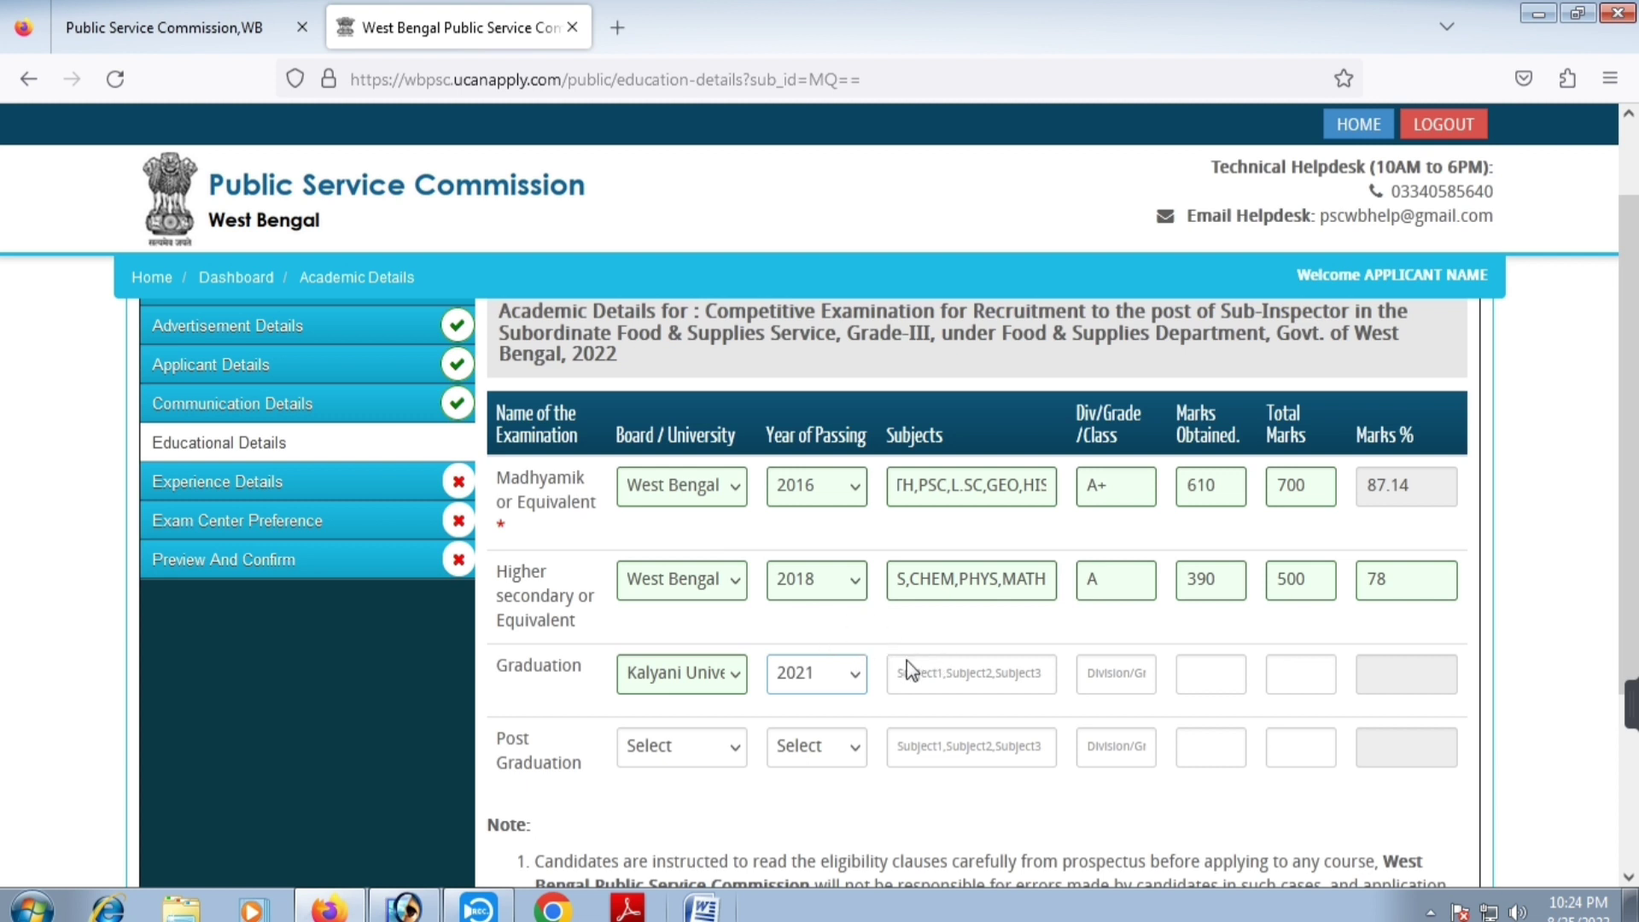
Enter Graduation subject ZOOLGY, grade 1ST and marks 480 out of 800.
left_click(927, 681)
type("Z")
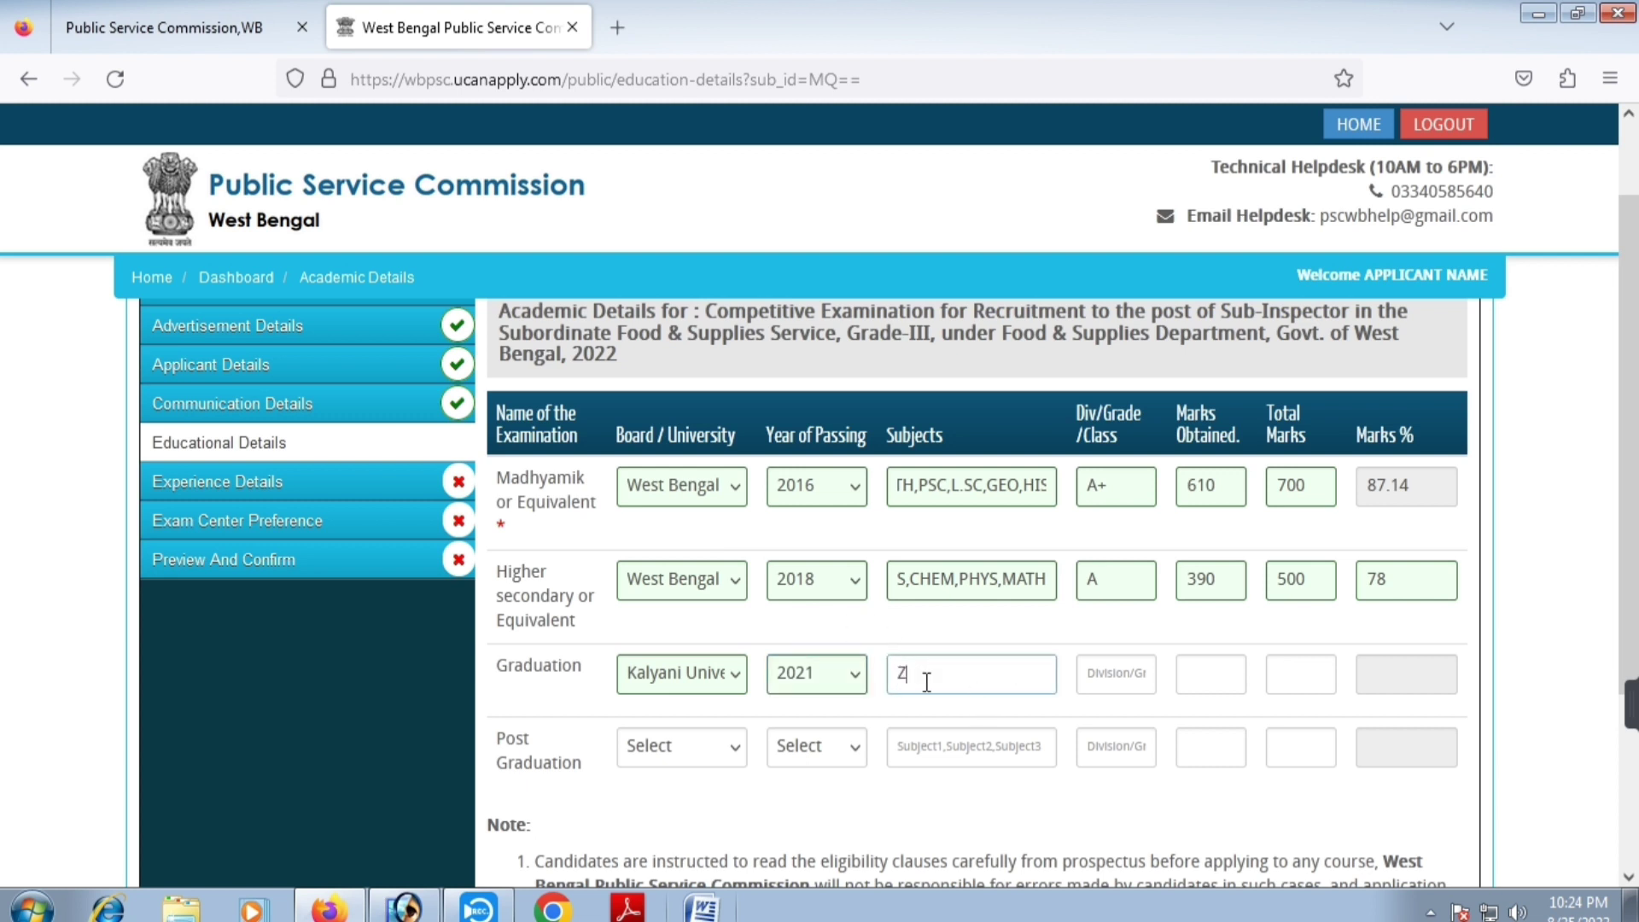
type("OOLGY")
left_click(873, 705)
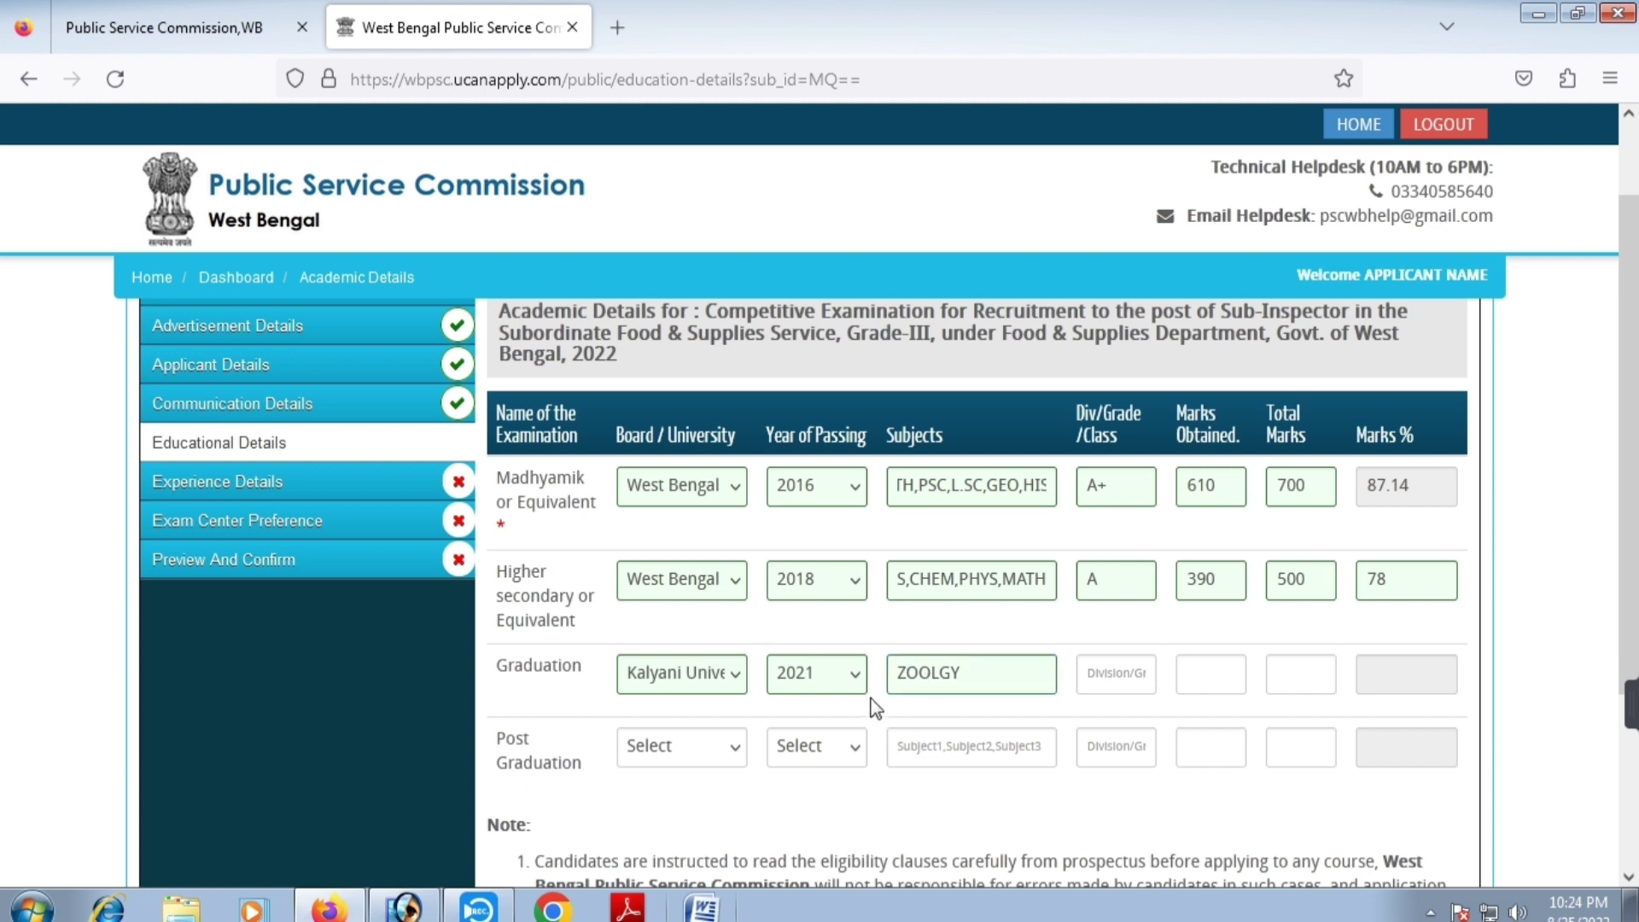
left_click(1120, 664)
type("A")
key("Tab")
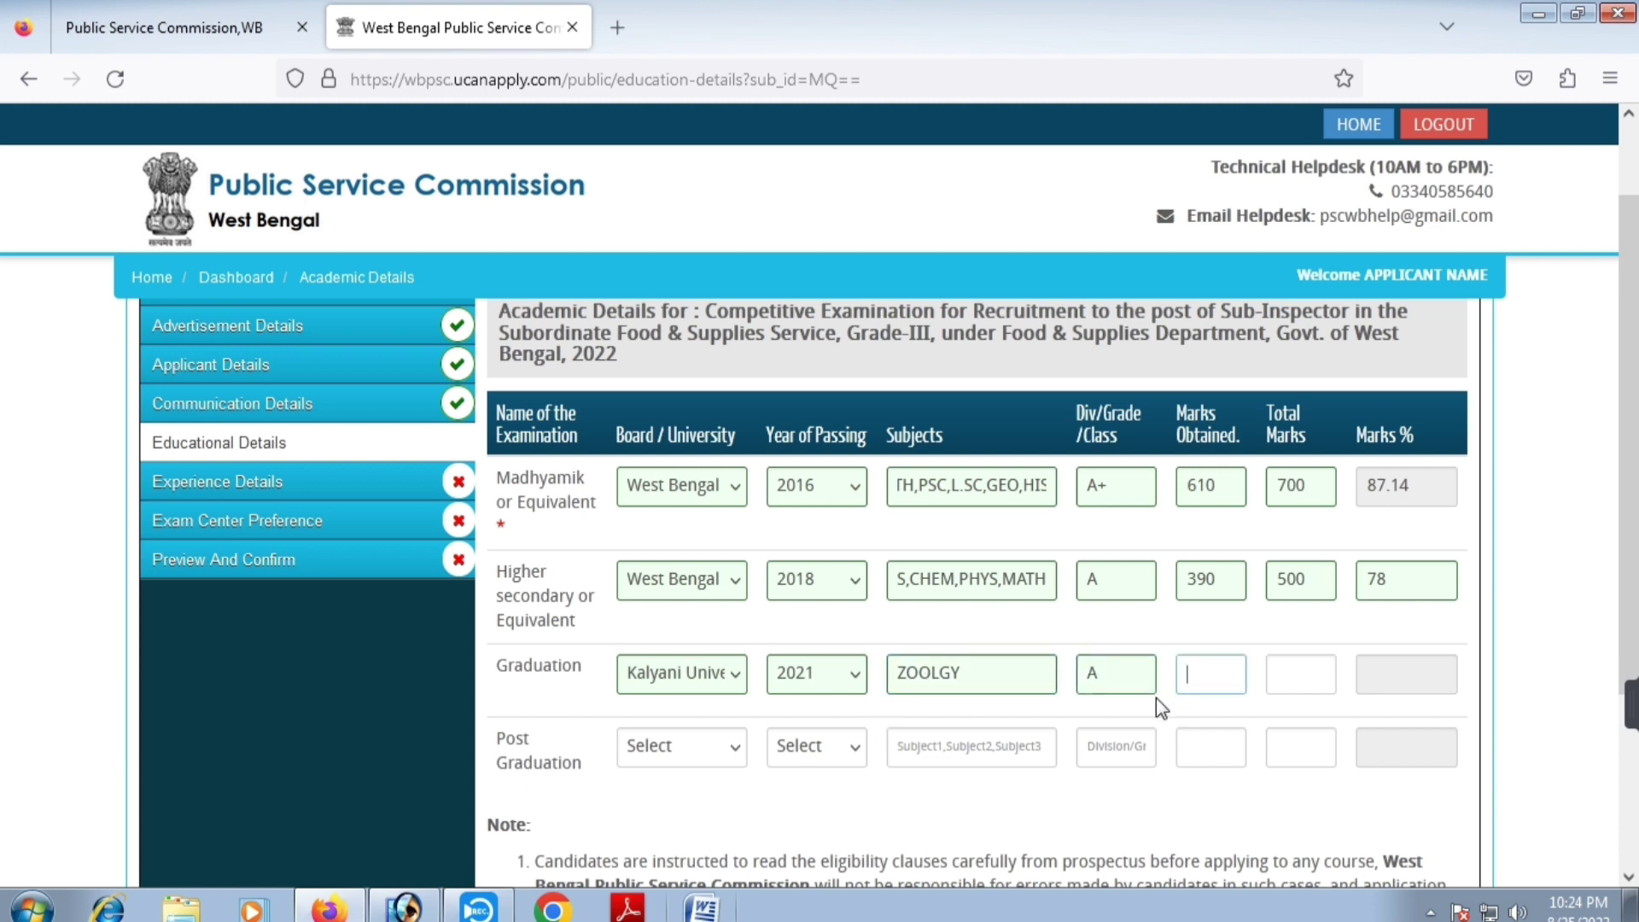
type("48")
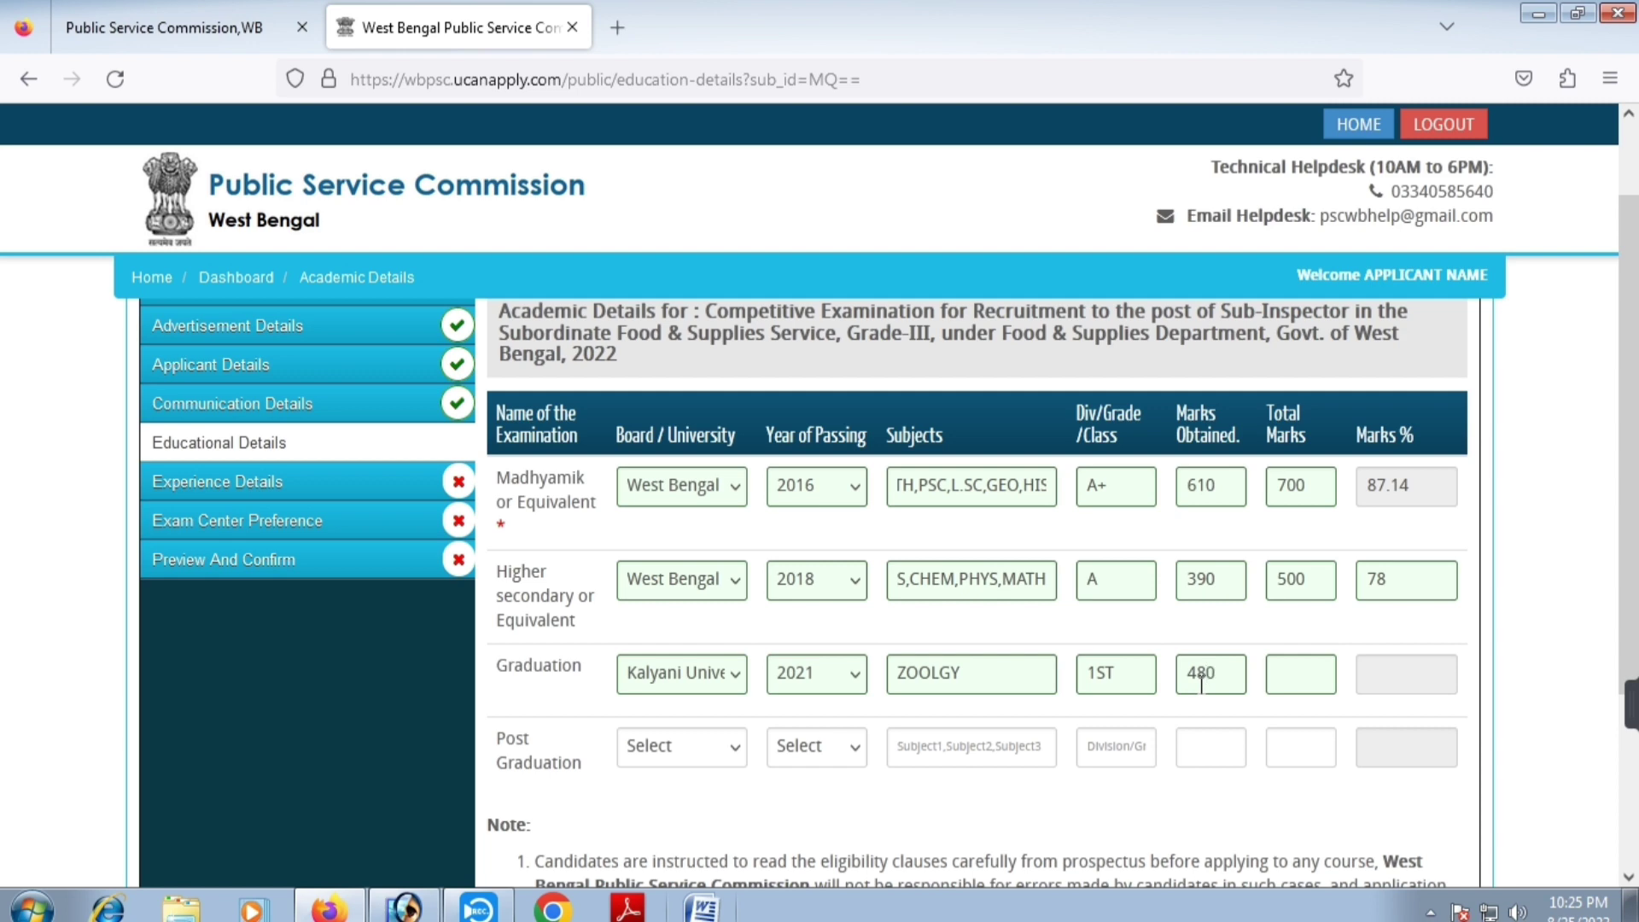
left_click(1285, 663)
type("800")
key("Tab")
Save the academic details and confirm.
scroll(558, 711, "down", 3)
left_click(1379, 725)
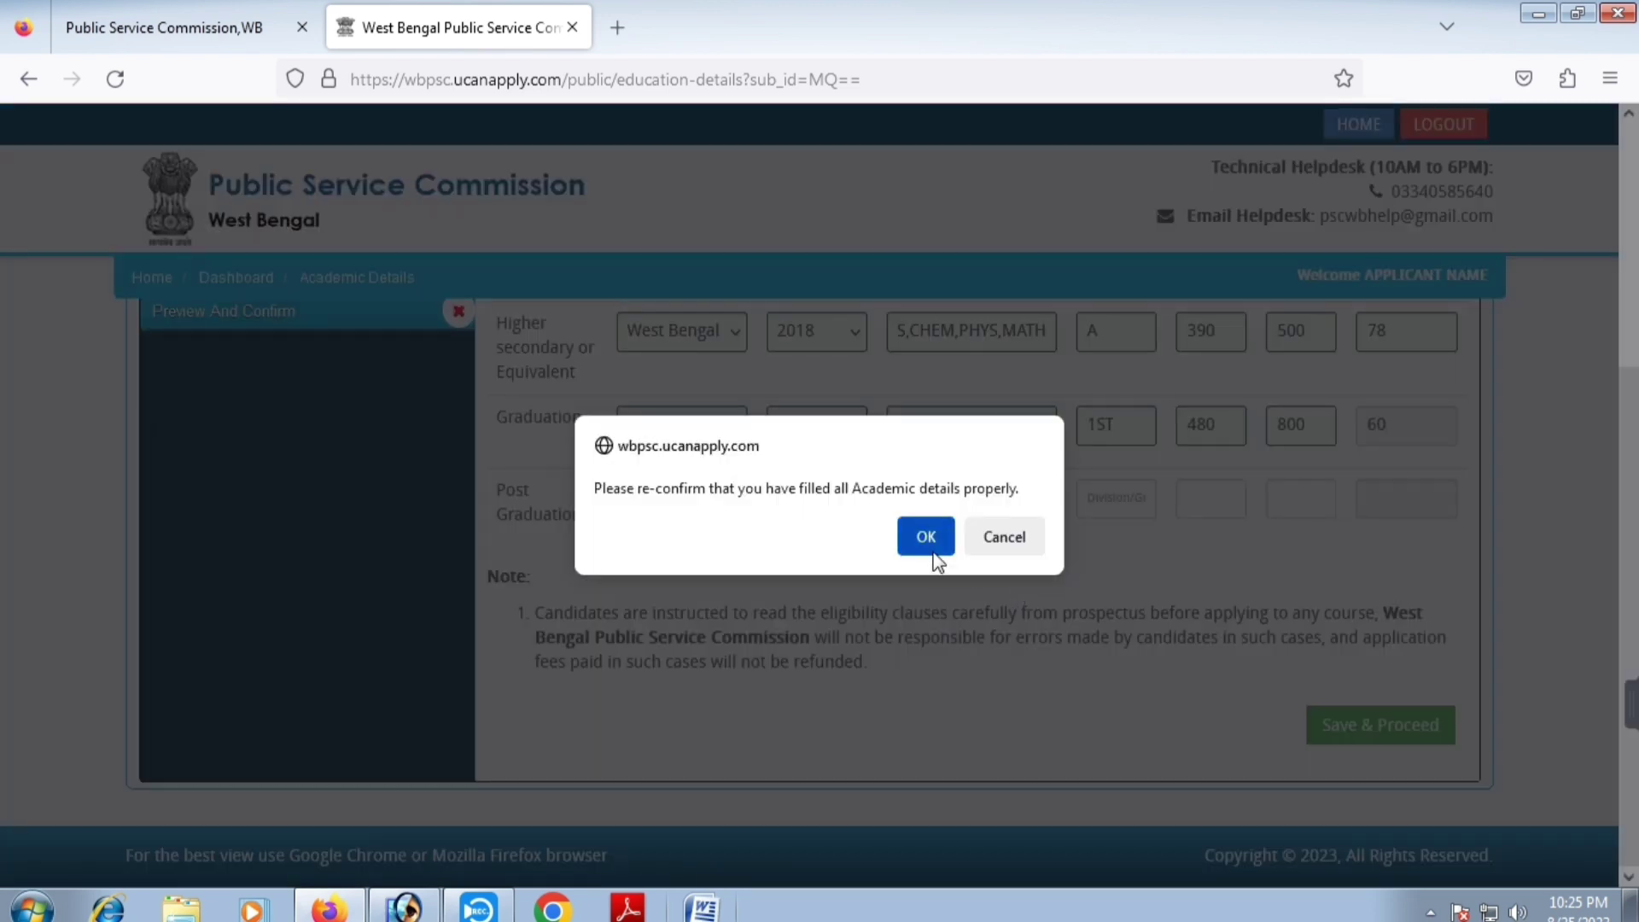
left_click(905, 528)
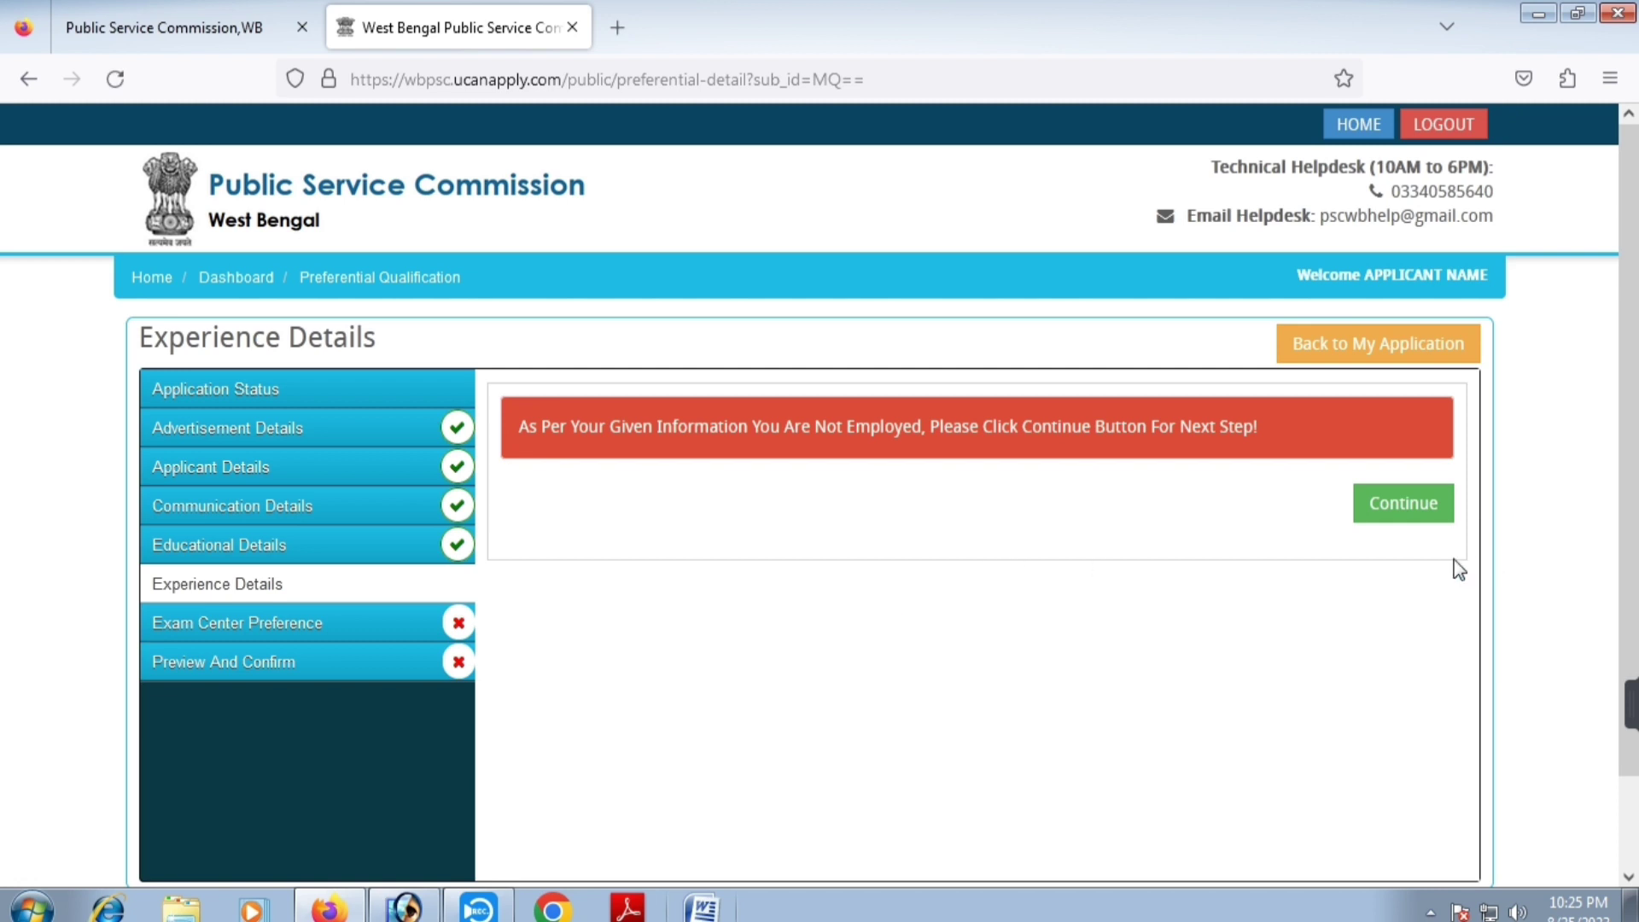
Skip the Experience Details step and set the district to Other.
left_click(1401, 505)
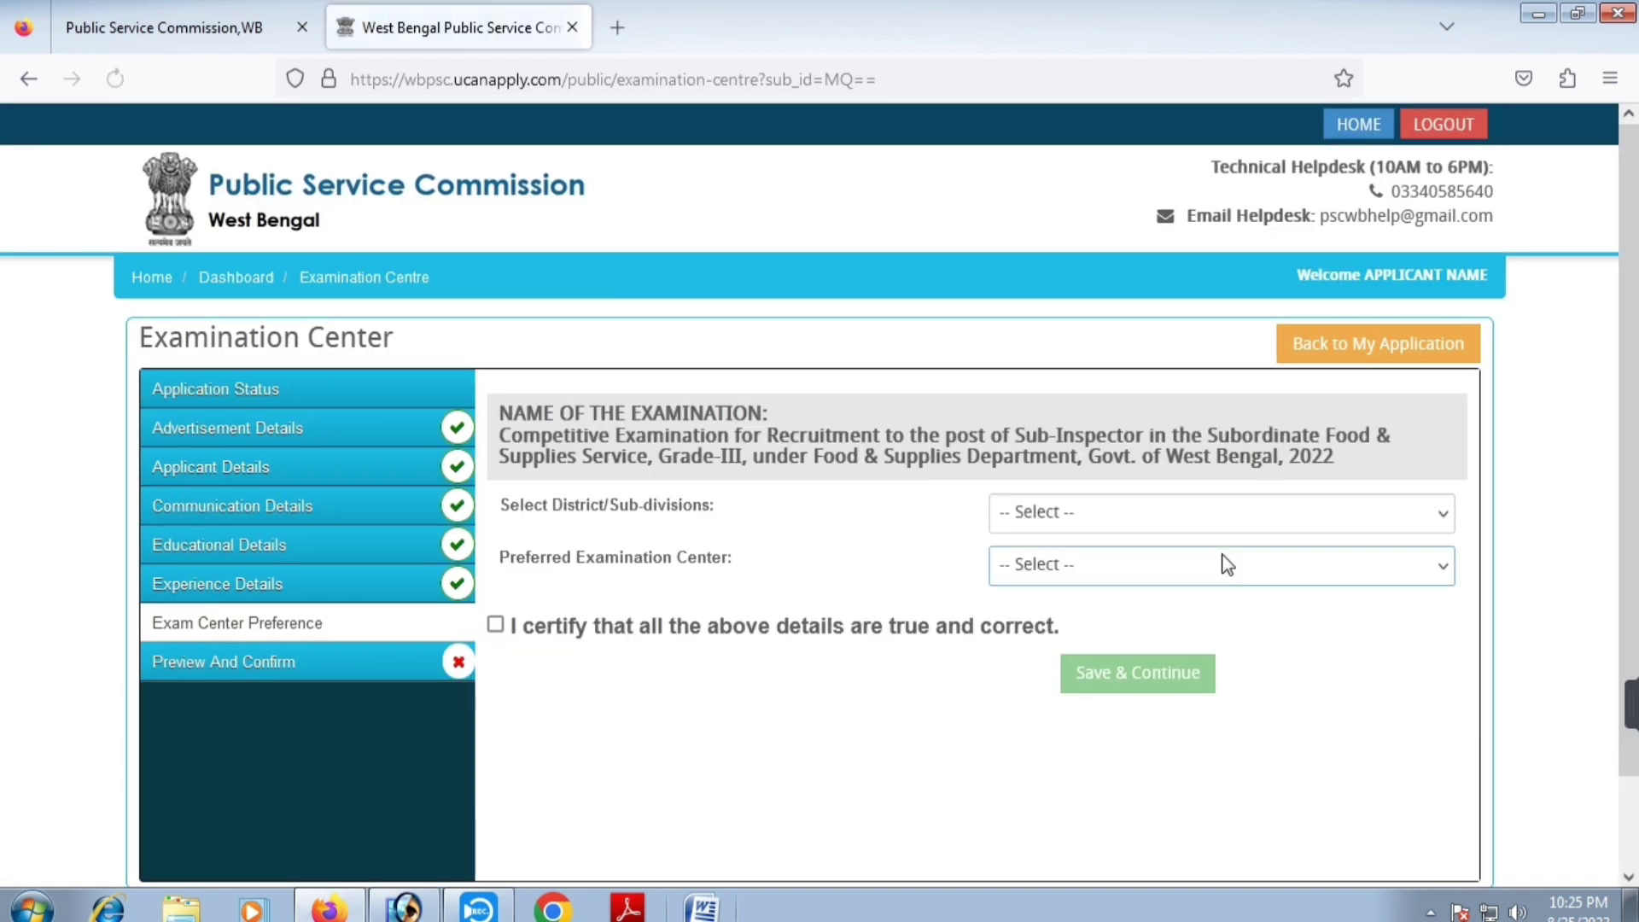
left_click(1055, 519)
left_click(1025, 653)
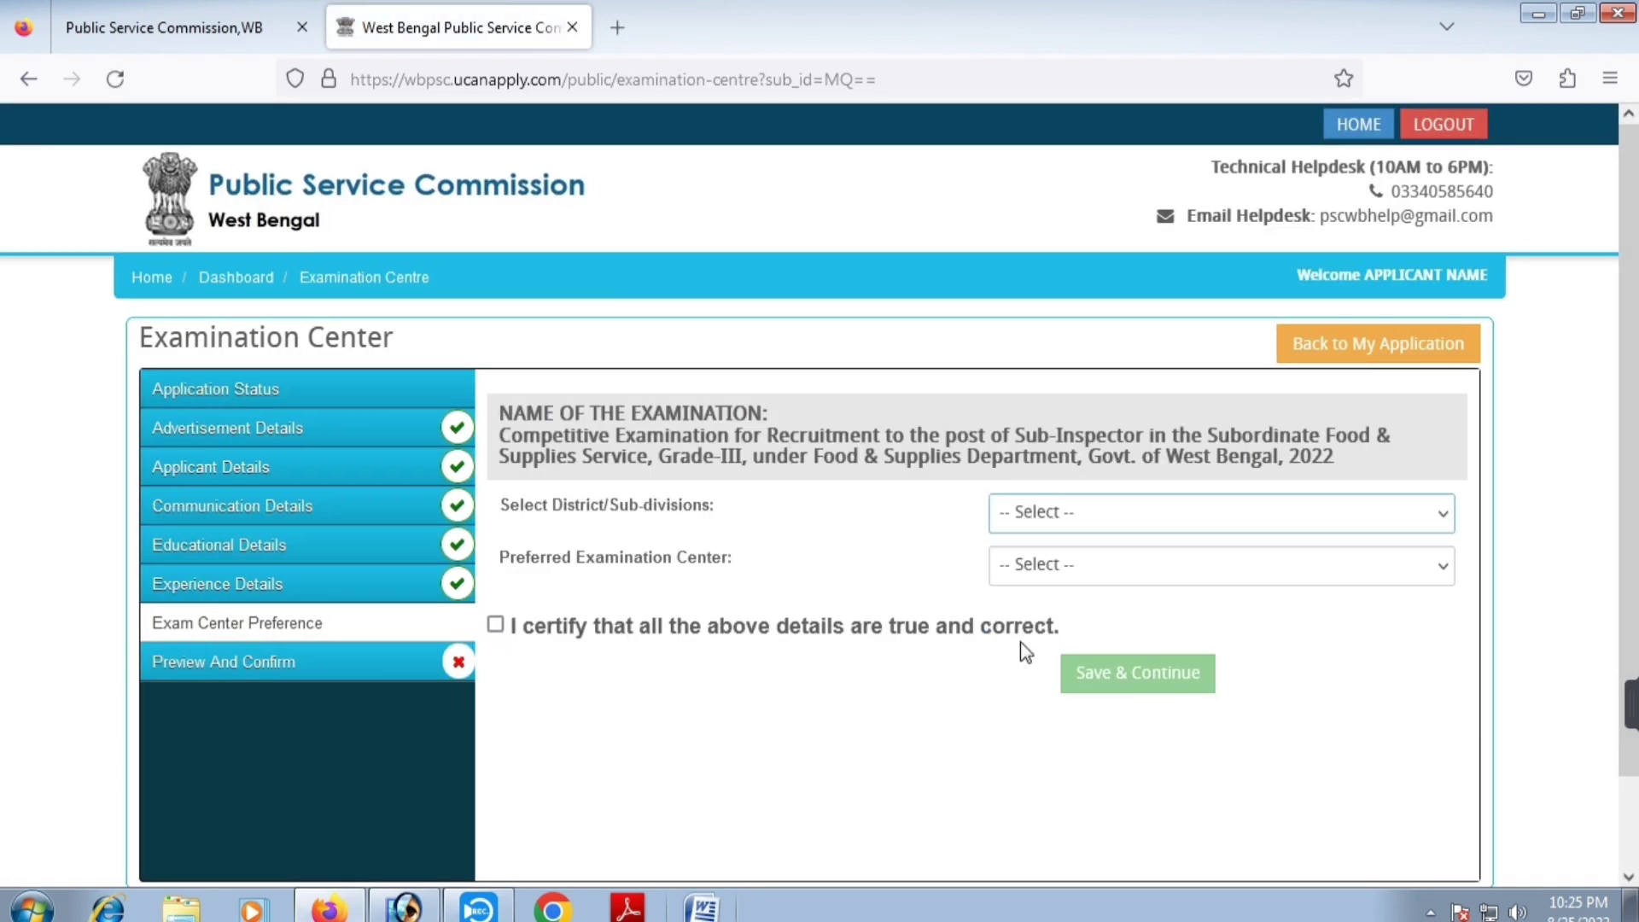
Choose Berhampore as the exam centre, certify the details, and save to reach the preview.
left_click(1046, 565)
scroll(1083, 393, "down", 4)
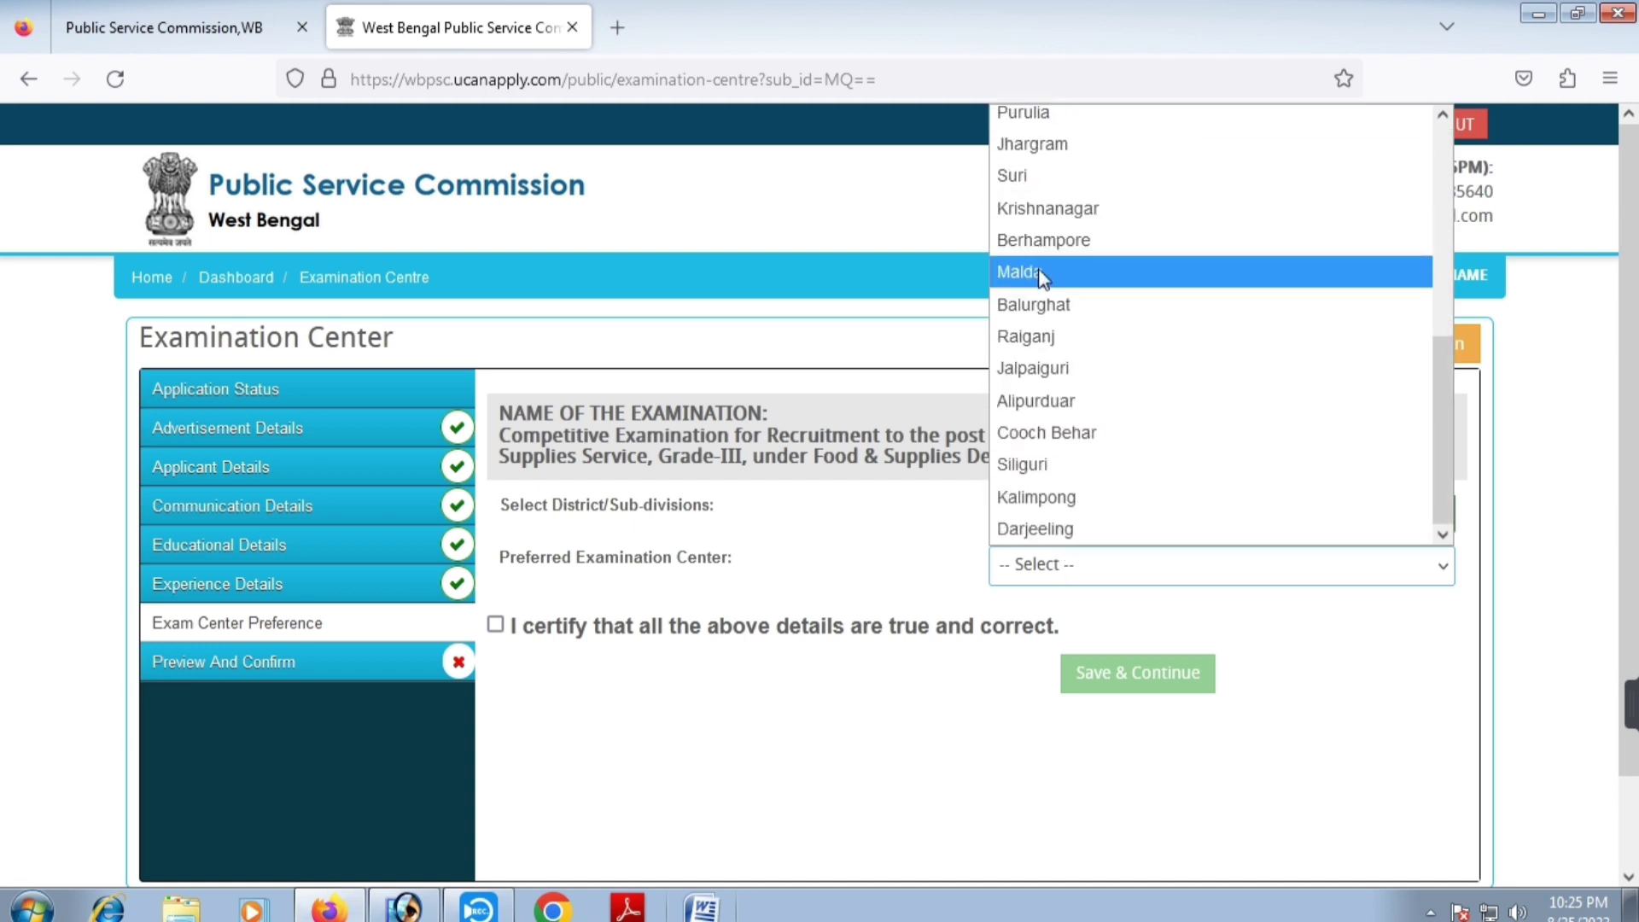
left_click(1043, 240)
left_click(496, 625)
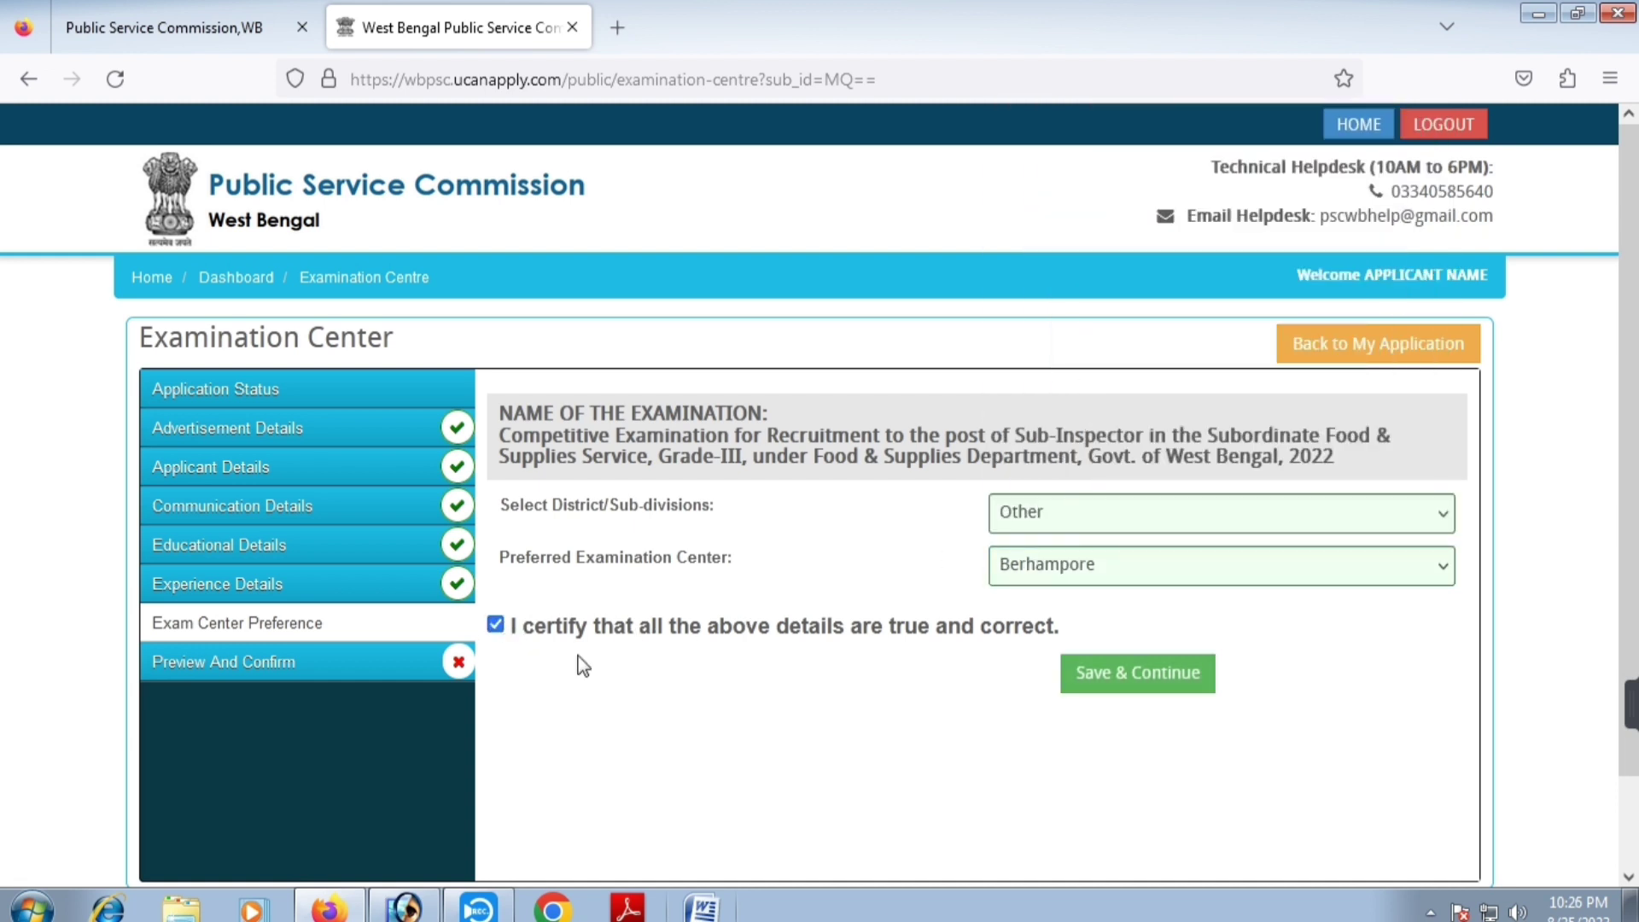
left_click(1135, 680)
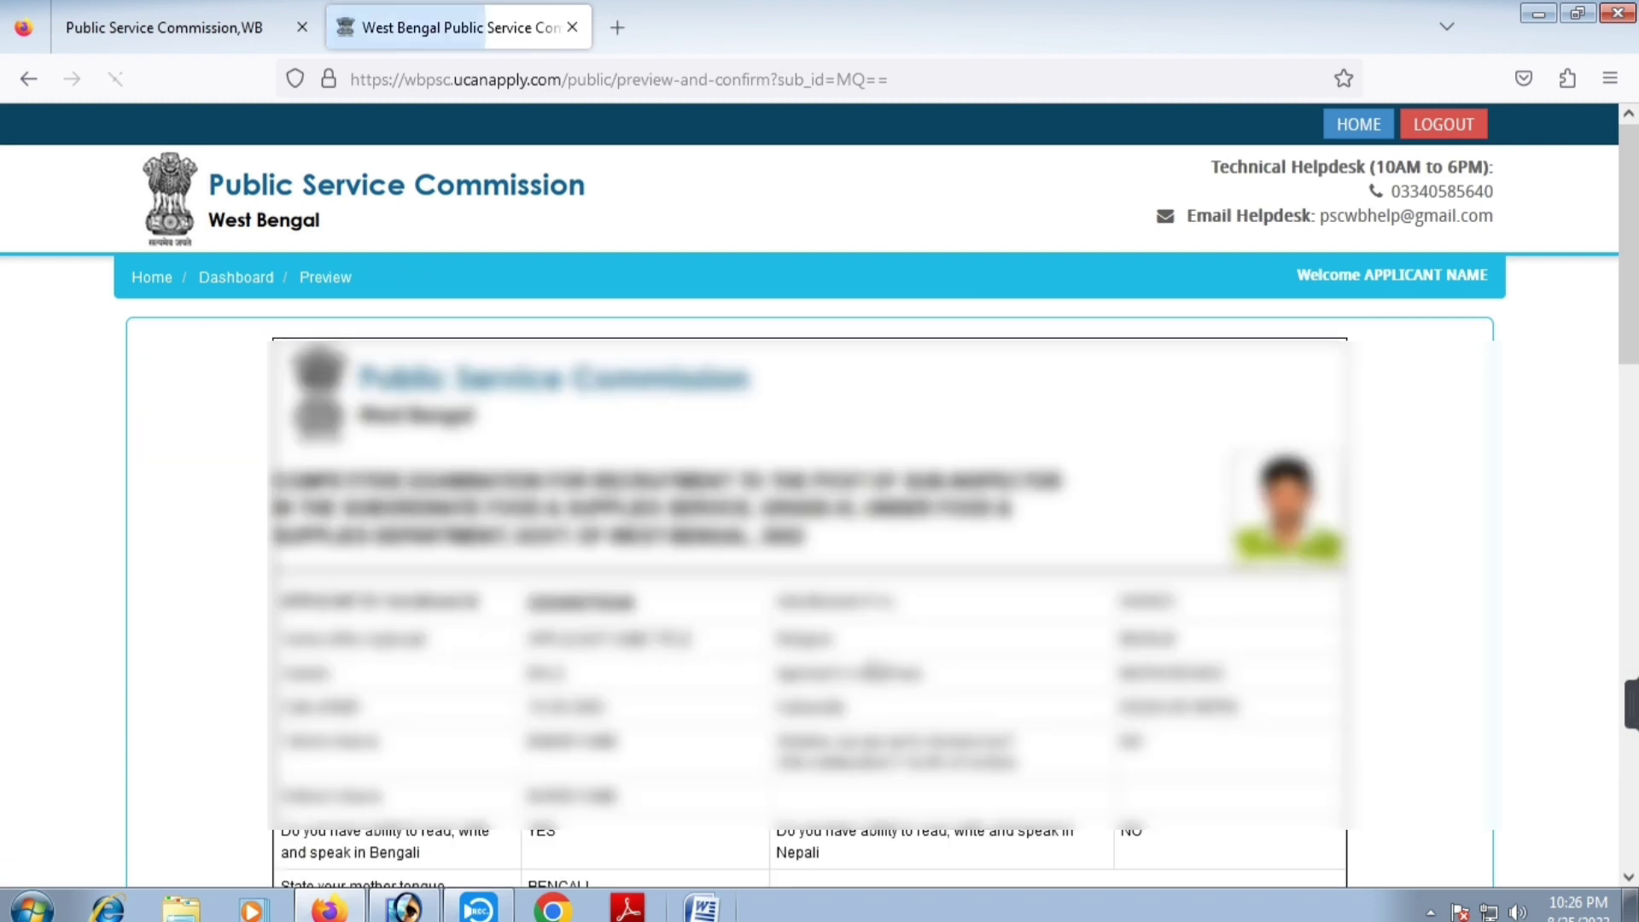
Confirm the previewed application, agree, submit it, and acknowledge the recheck alert.
scroll(846, 615, "down", 20)
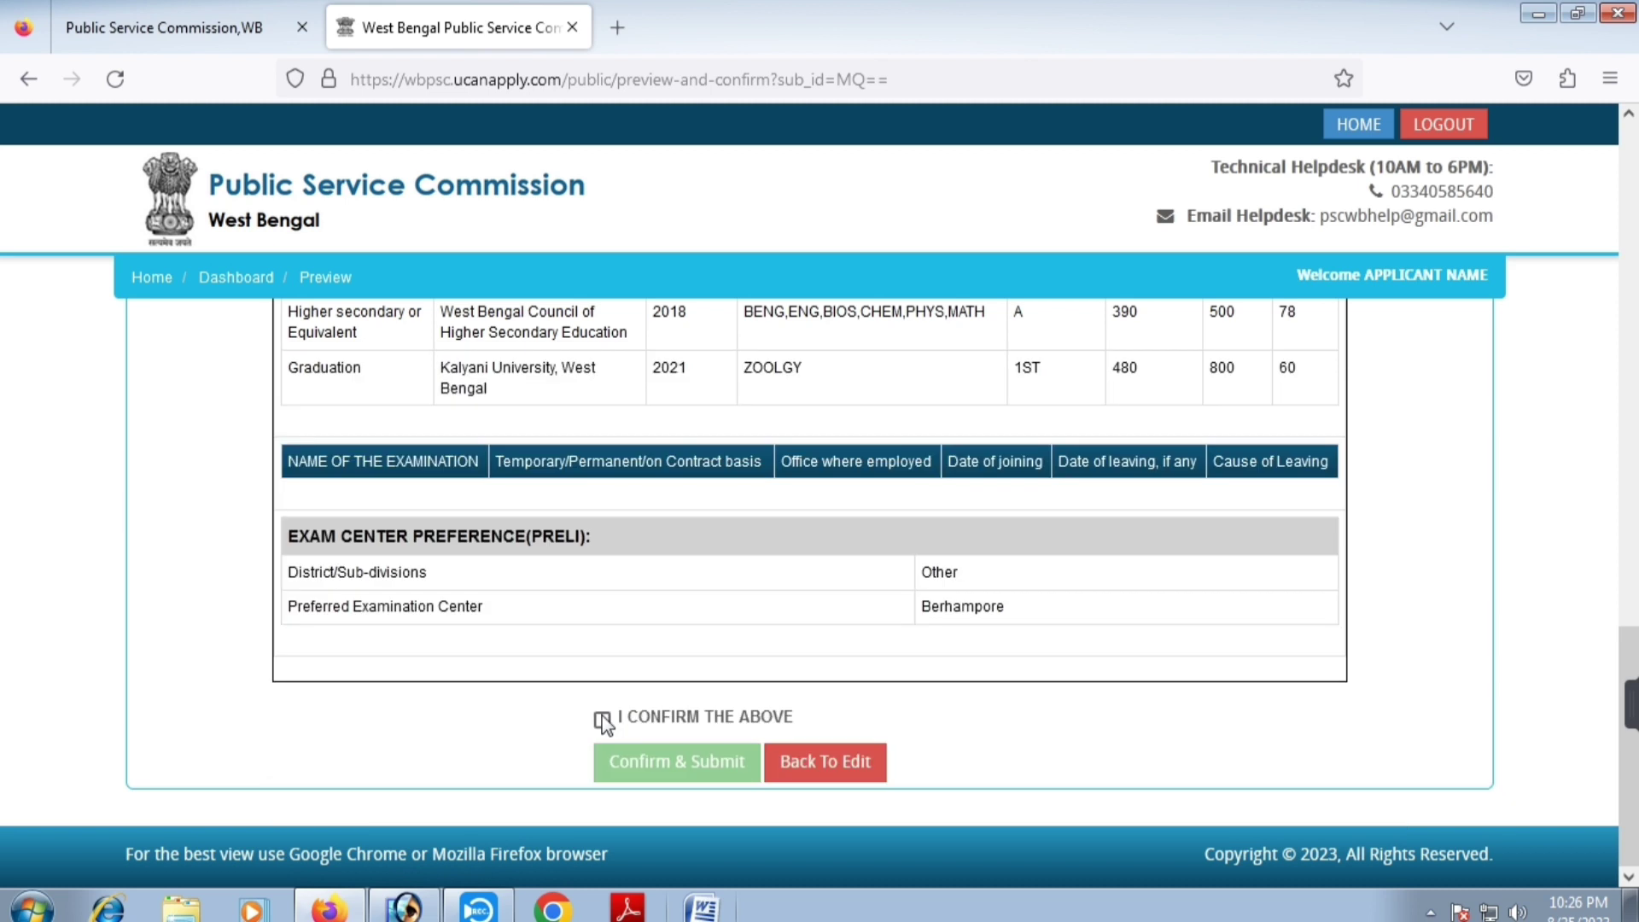
left_click(603, 721)
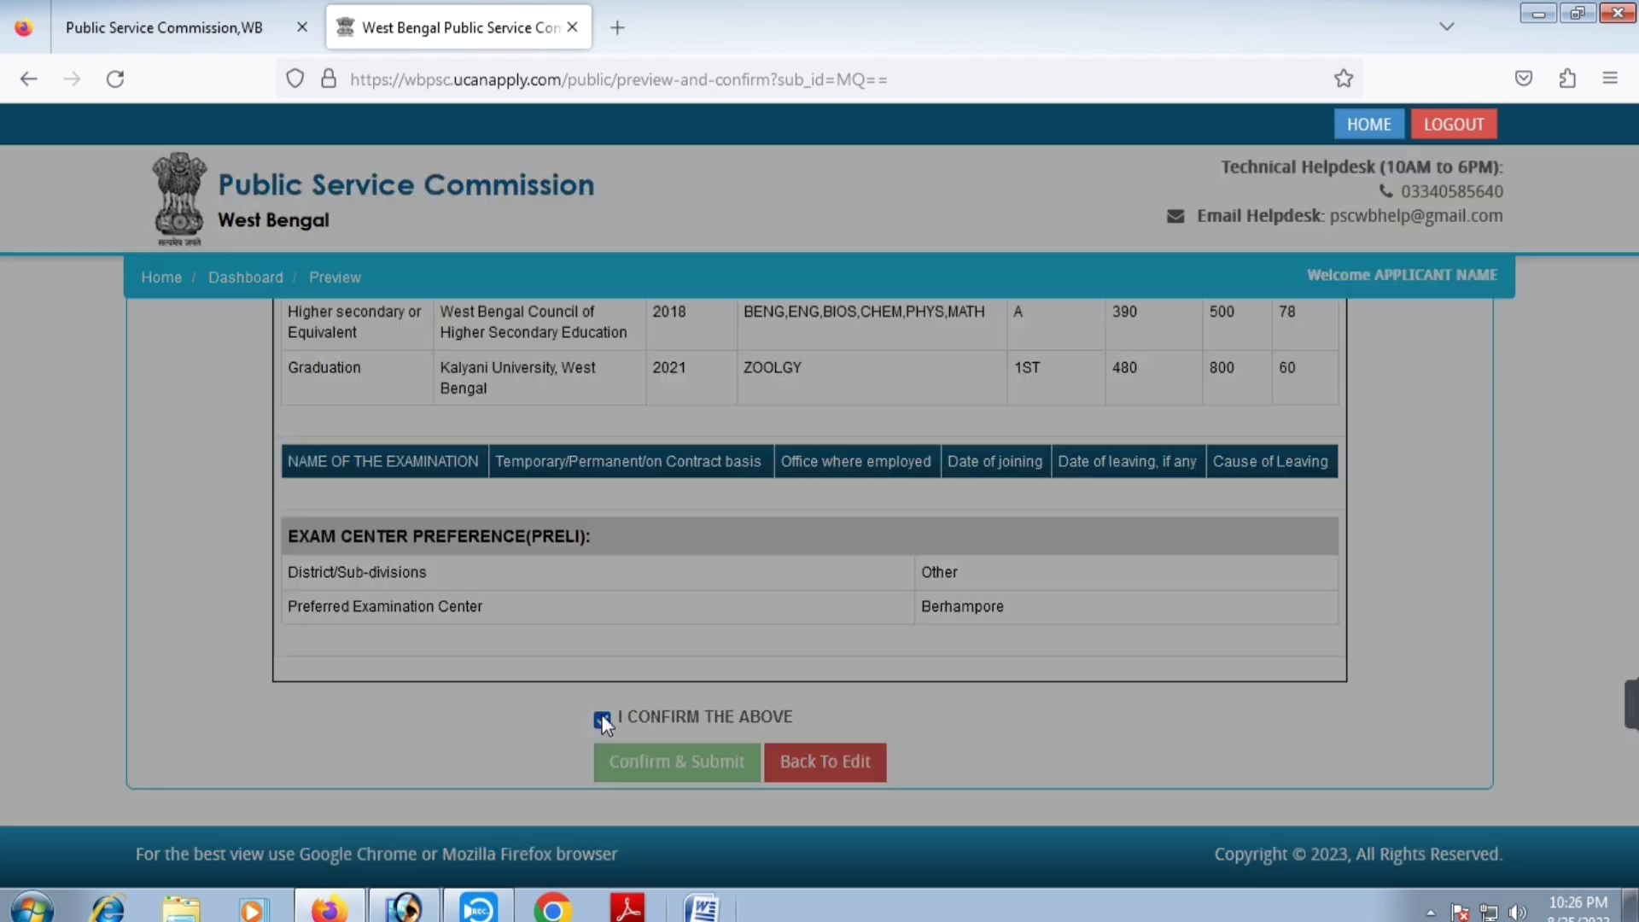
left_click(1036, 476)
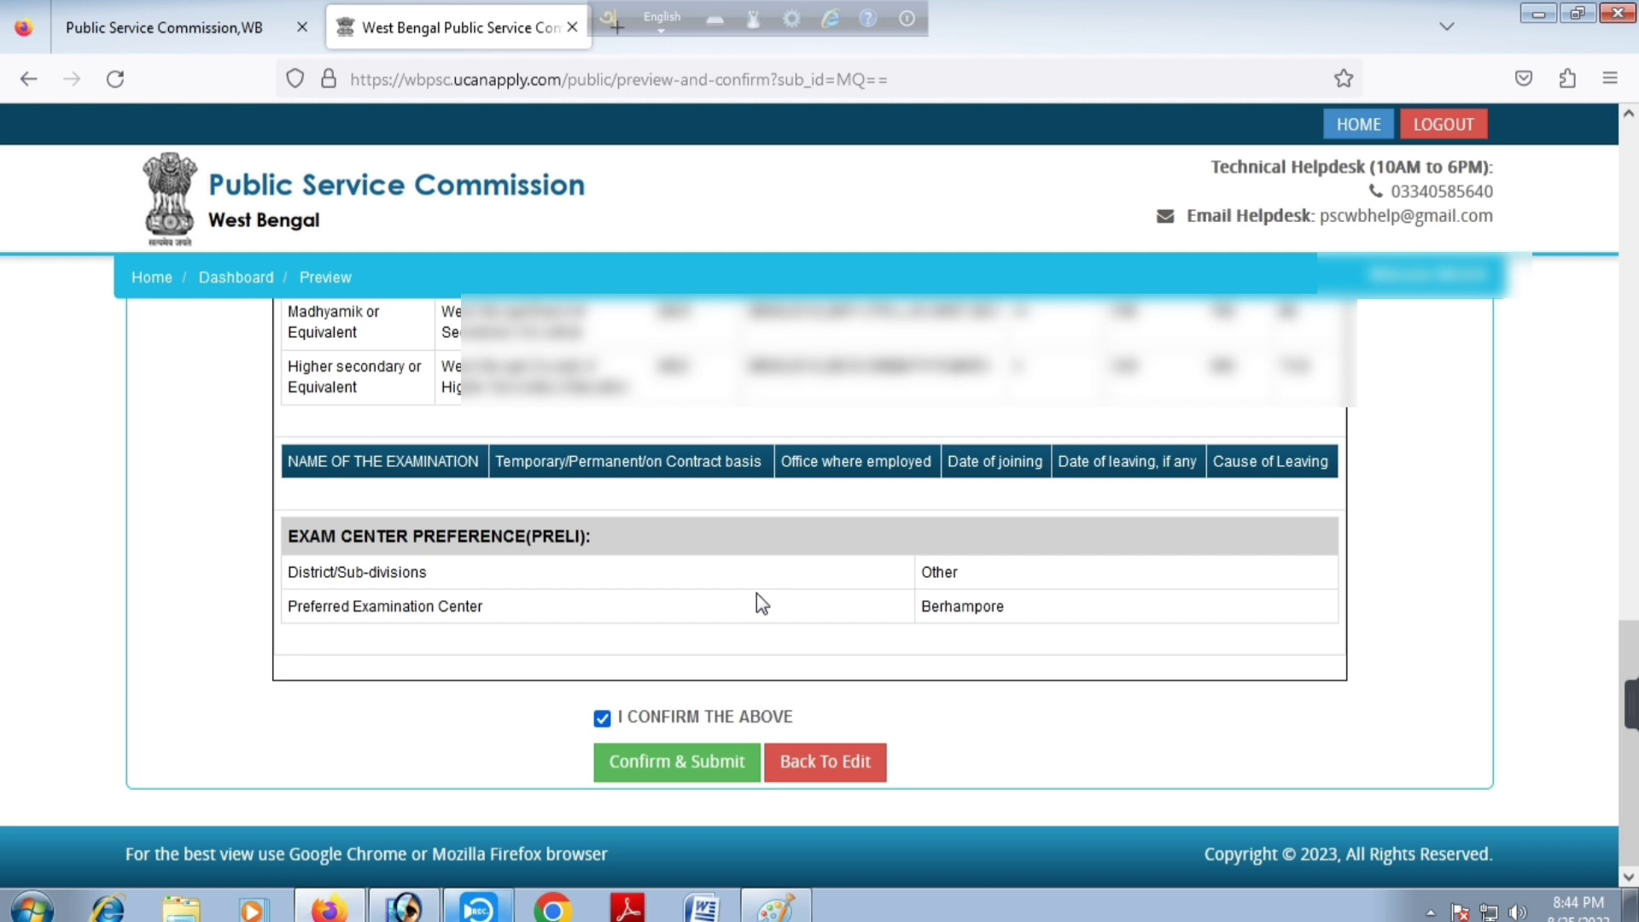
left_click(716, 767)
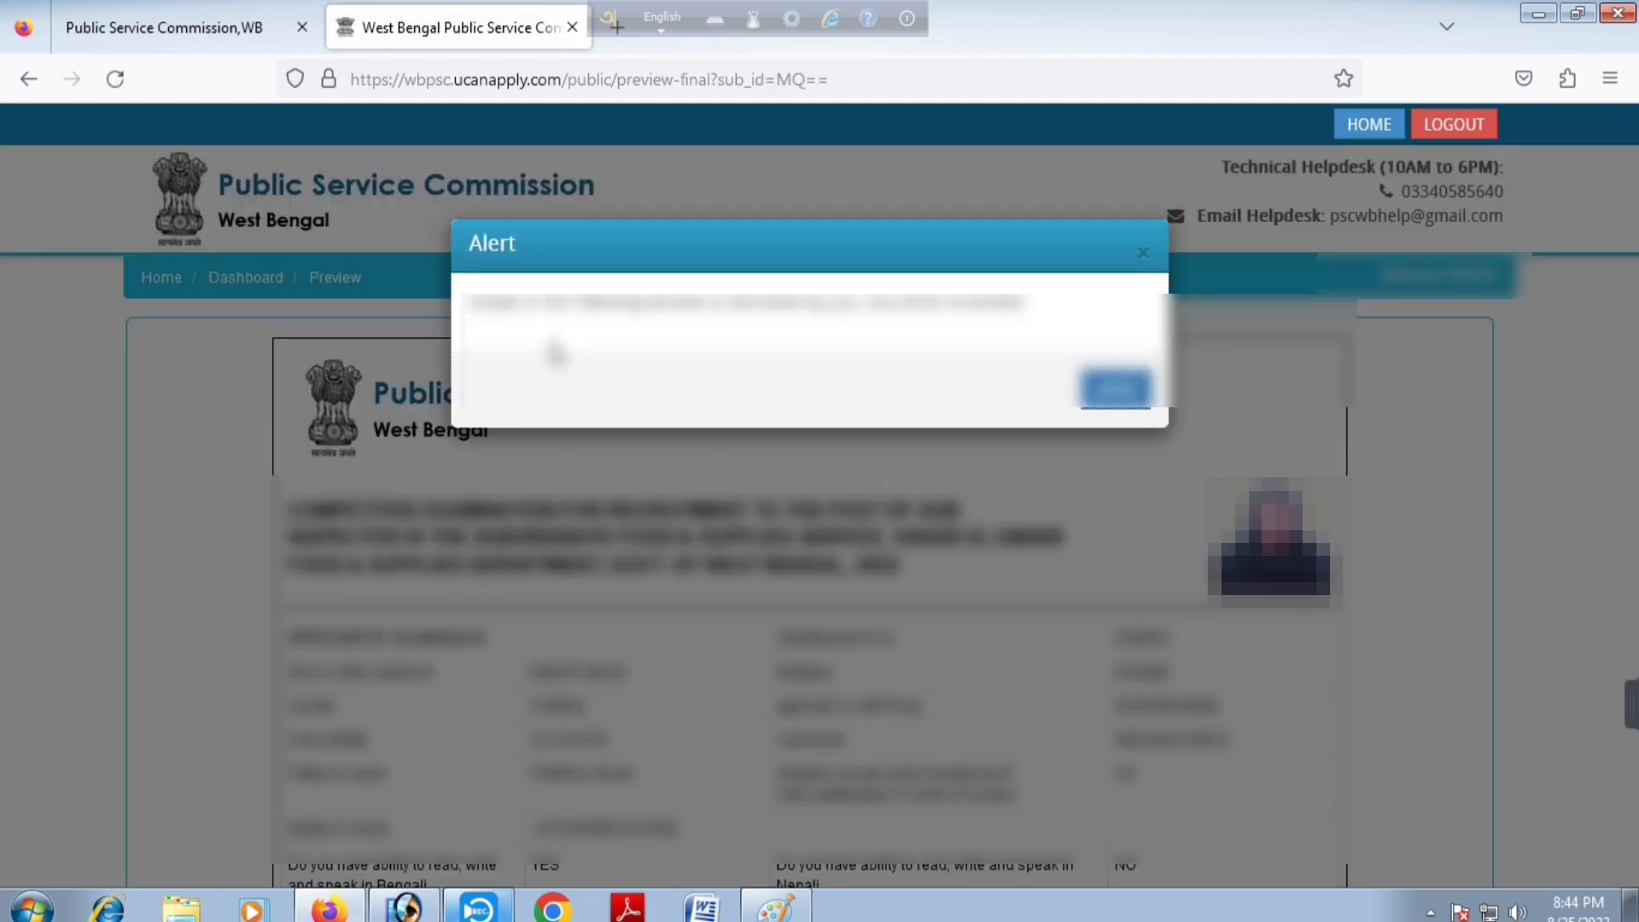
left_click(1109, 370)
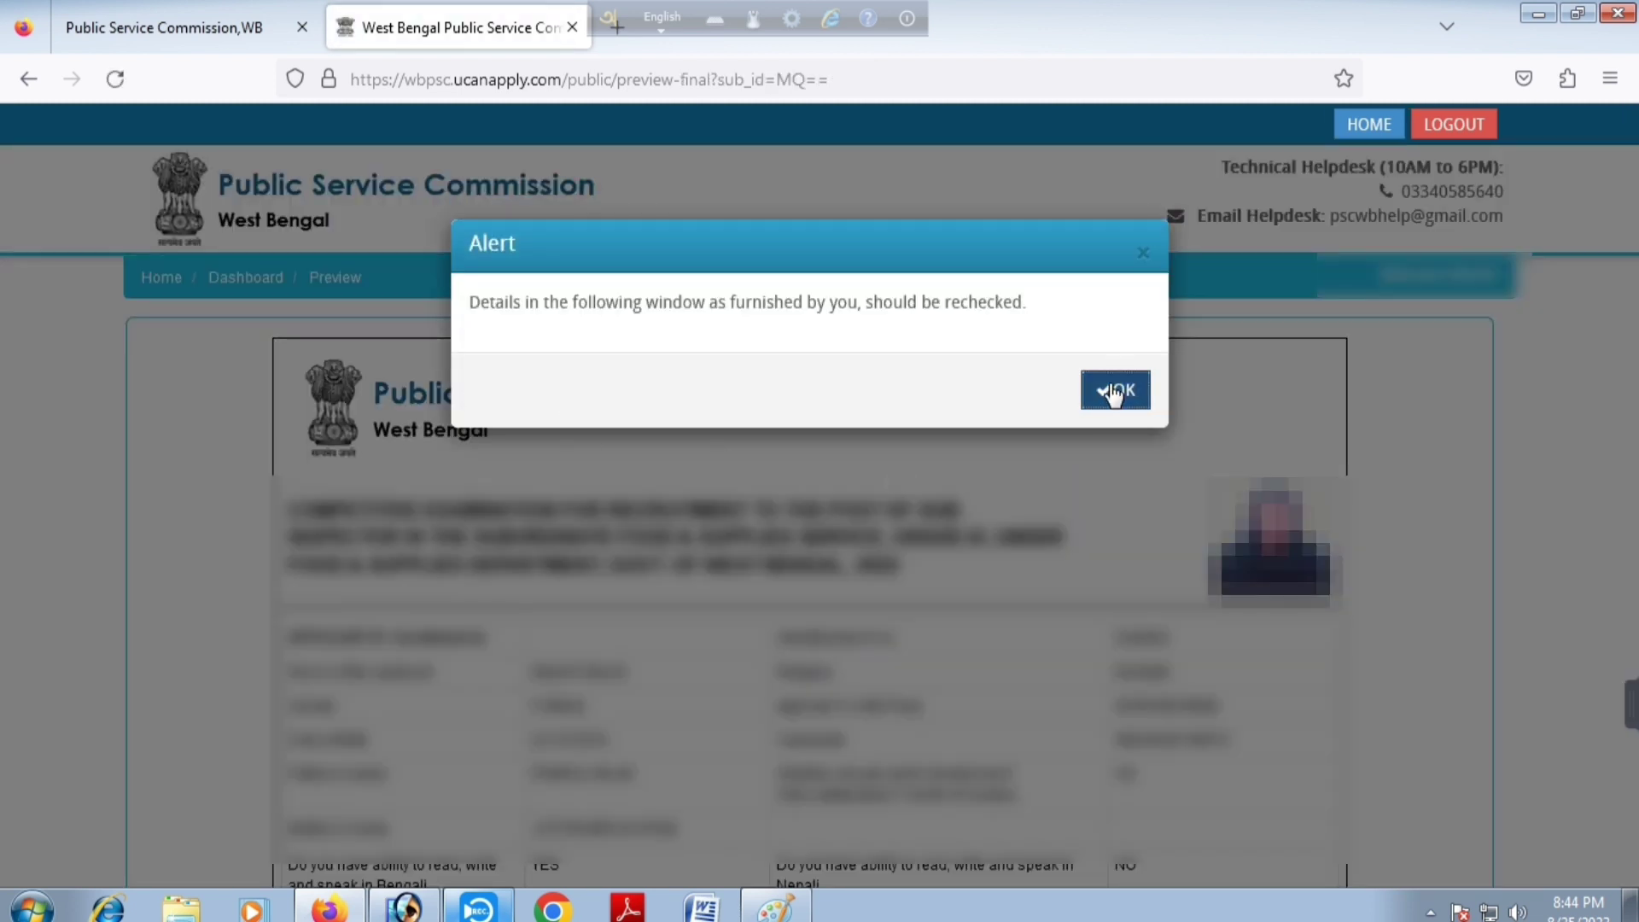
Tick both declaration boxes, make the final submission, and proceed to fee payment.
scroll(671, 647, "down", 5)
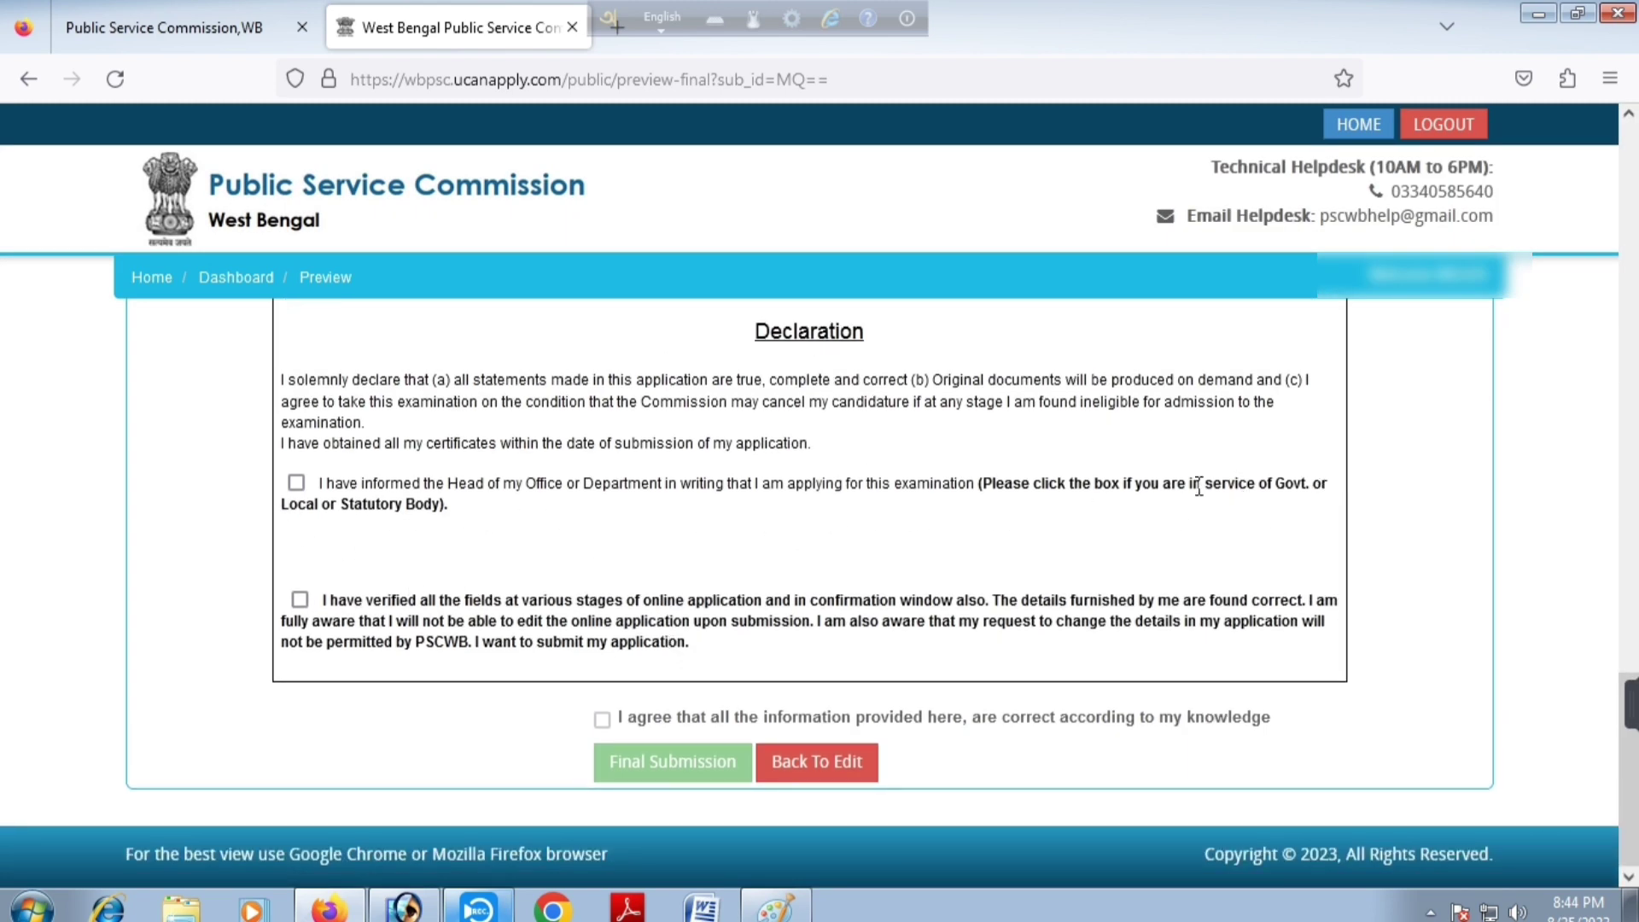
left_click(300, 600)
left_click(601, 720)
left_click(1057, 468)
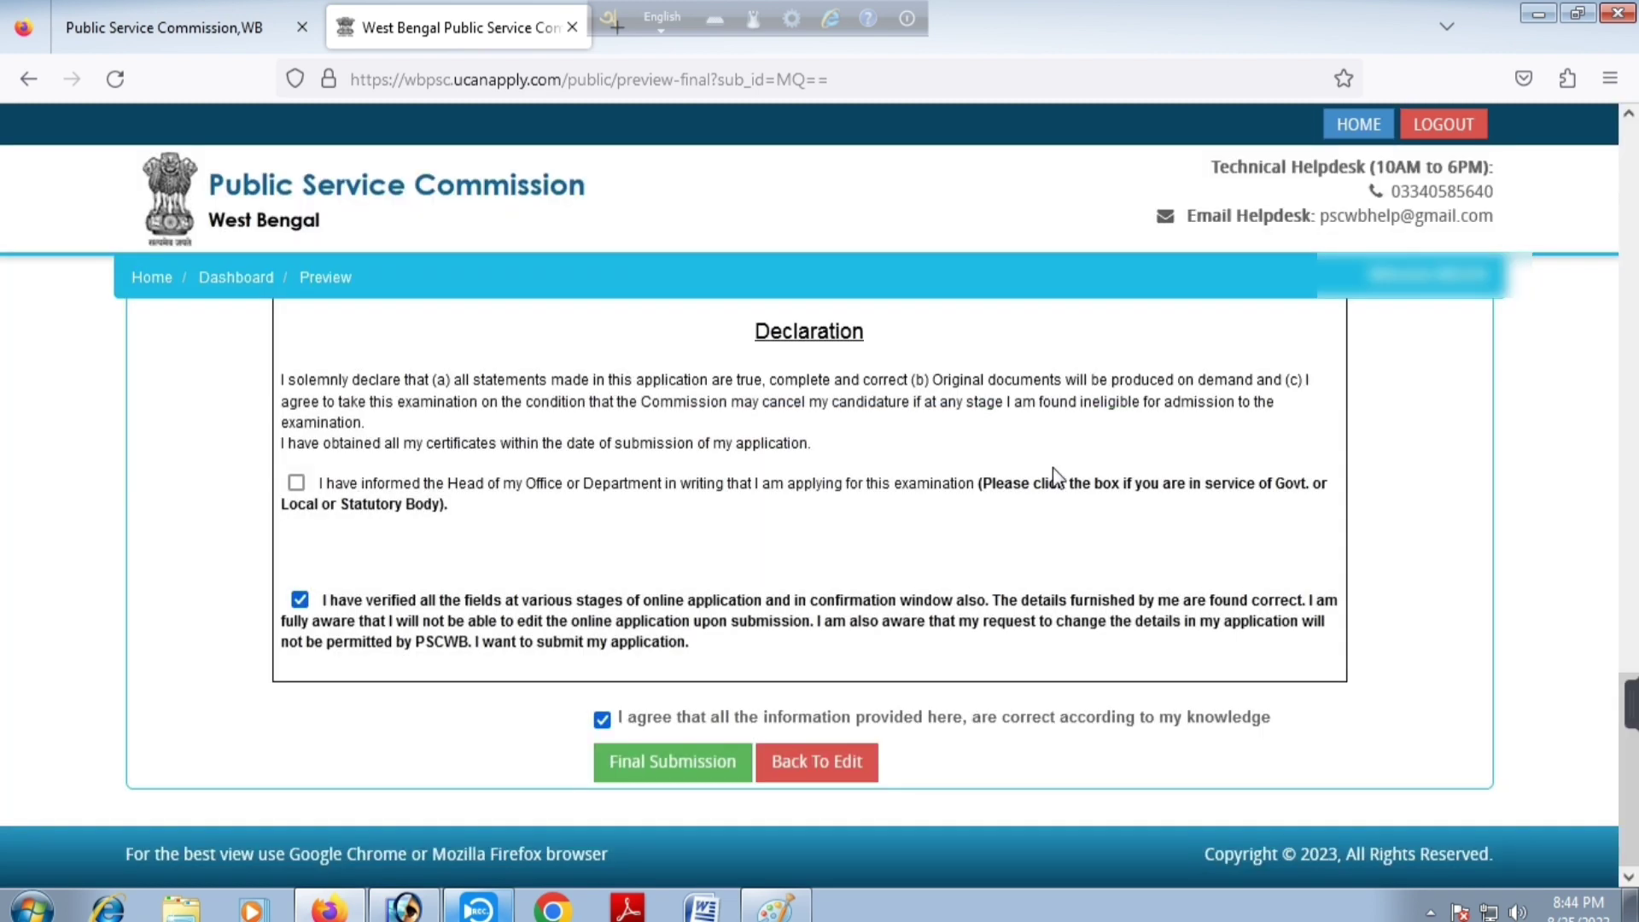
left_click(673, 769)
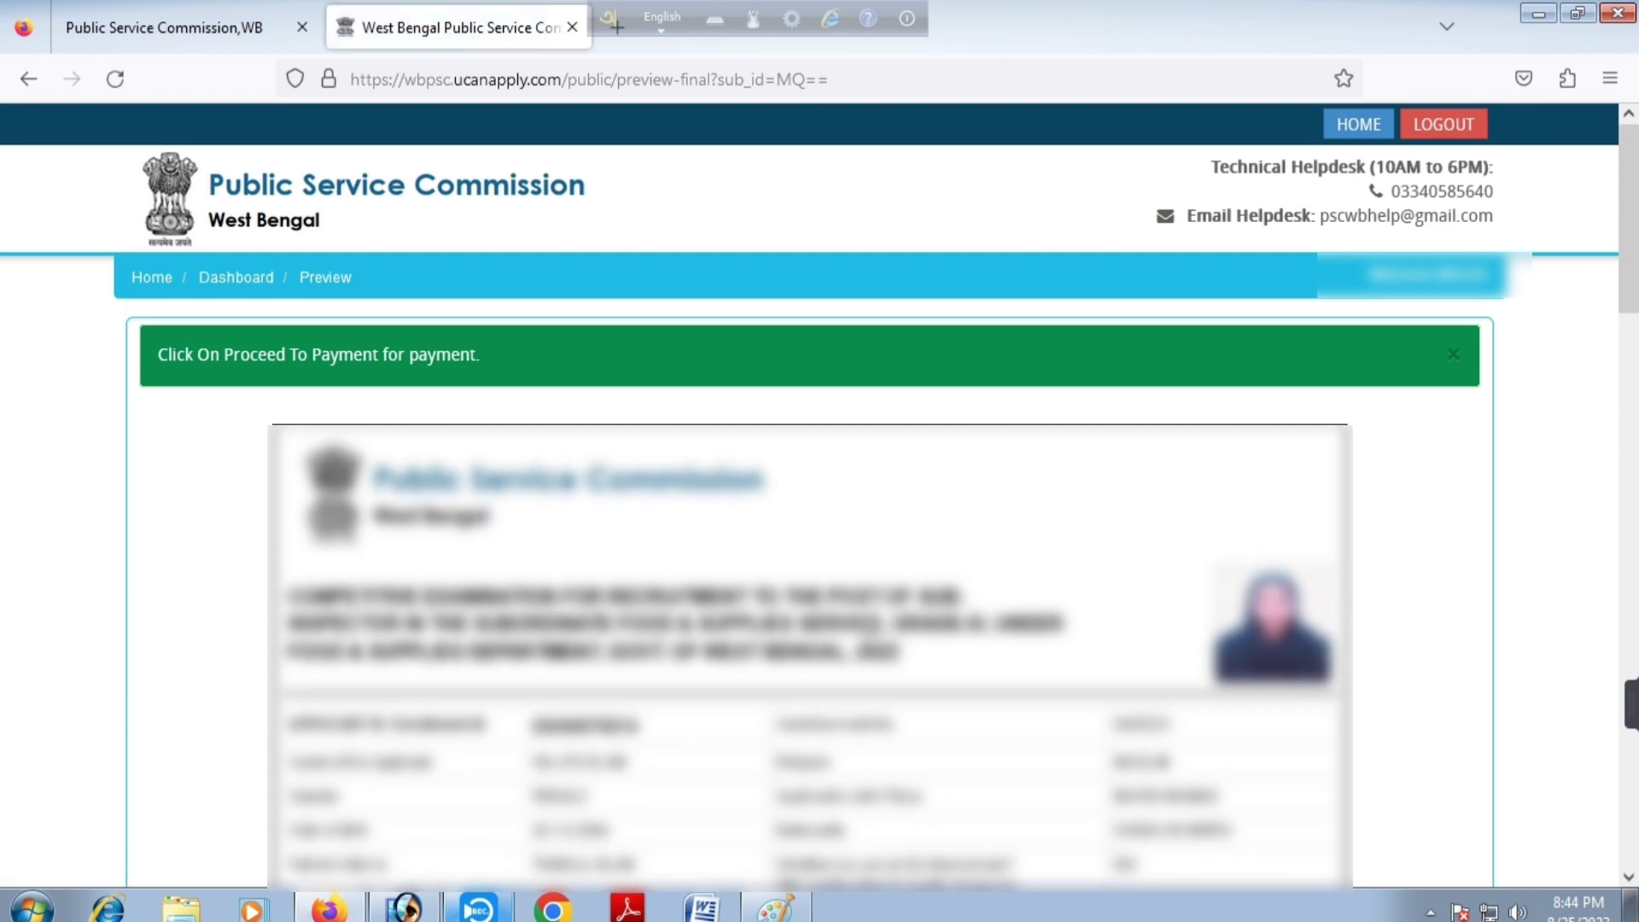
scroll(177, 393, "down", 15)
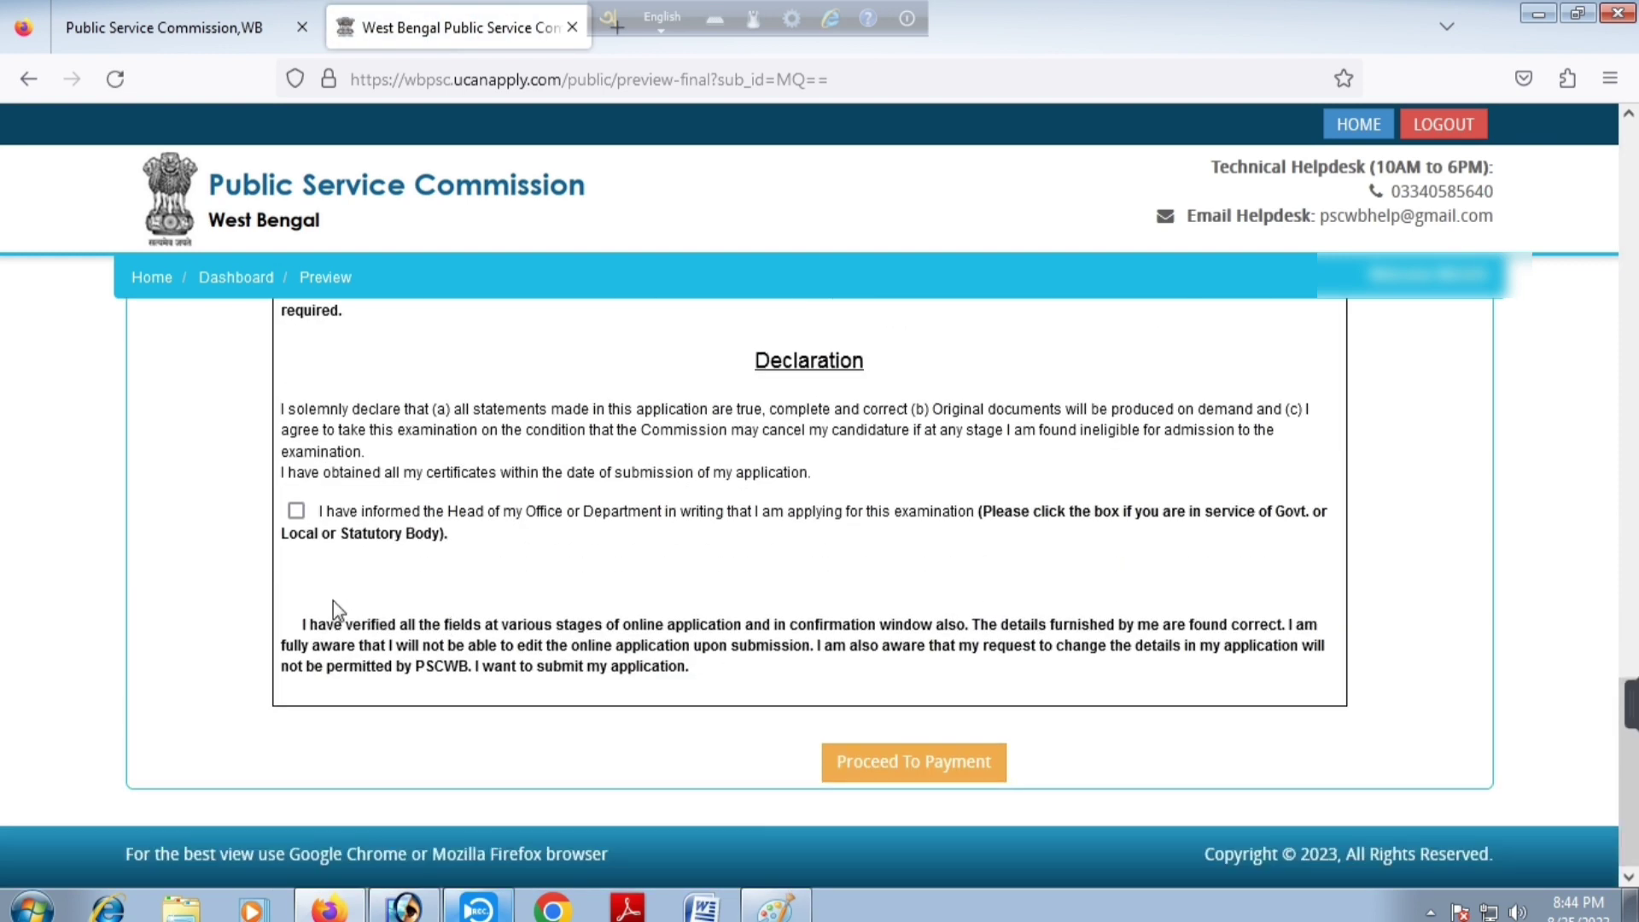
left_click(920, 770)
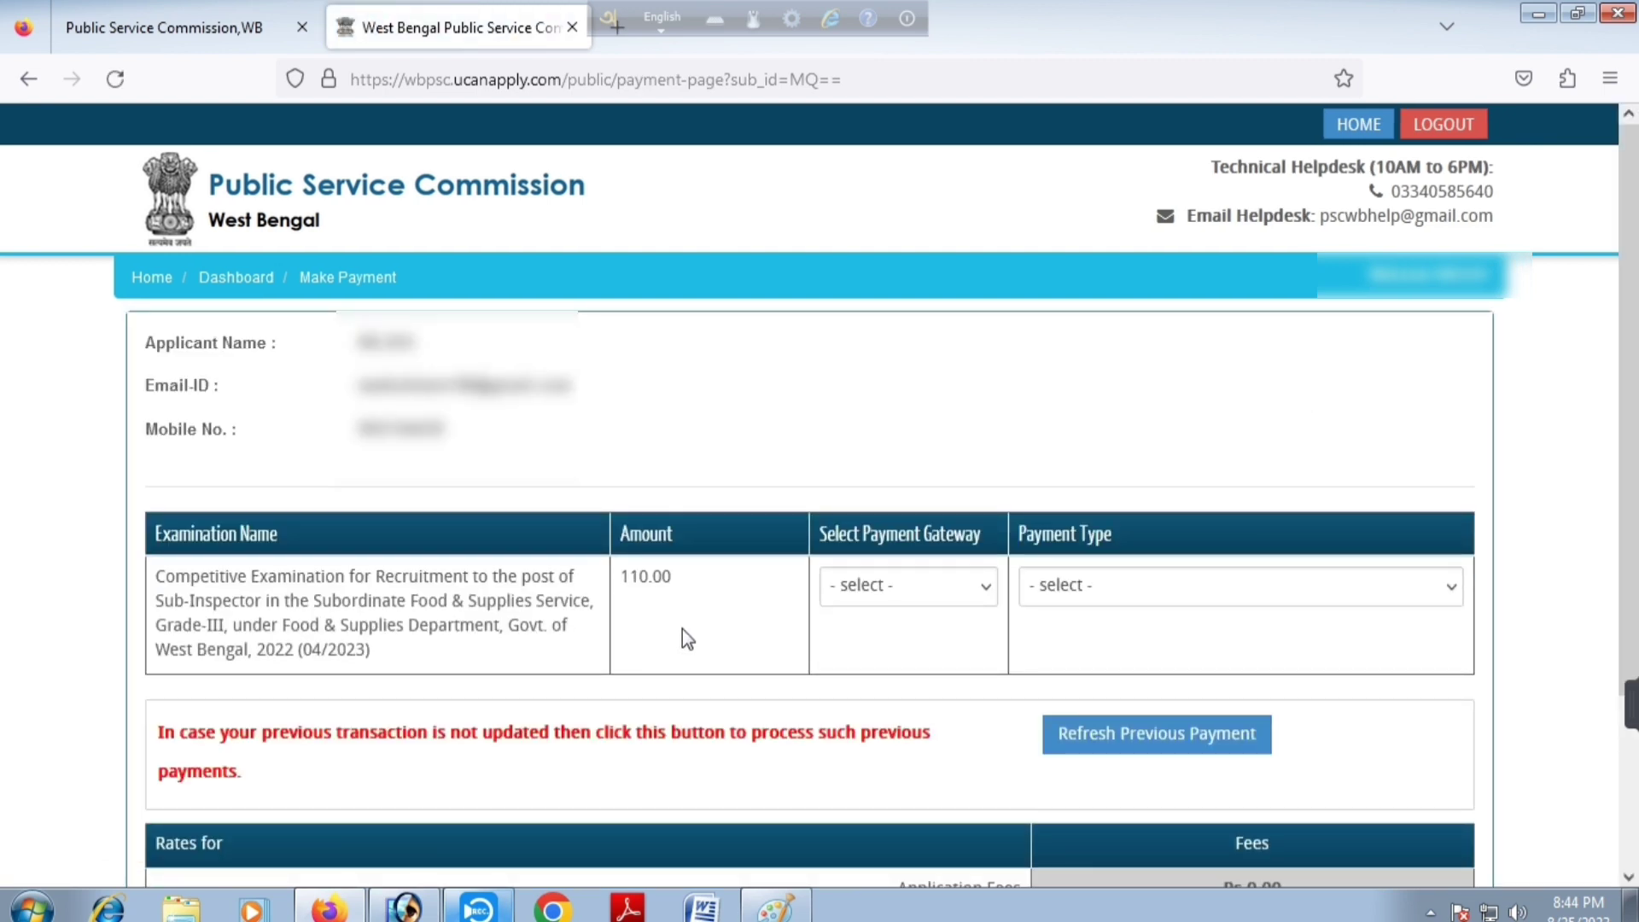
Choose Razorpay gateway, Payment Method type and Debit Card, then start paying the ₹115.78 fee.
left_click(892, 598)
left_click(867, 655)
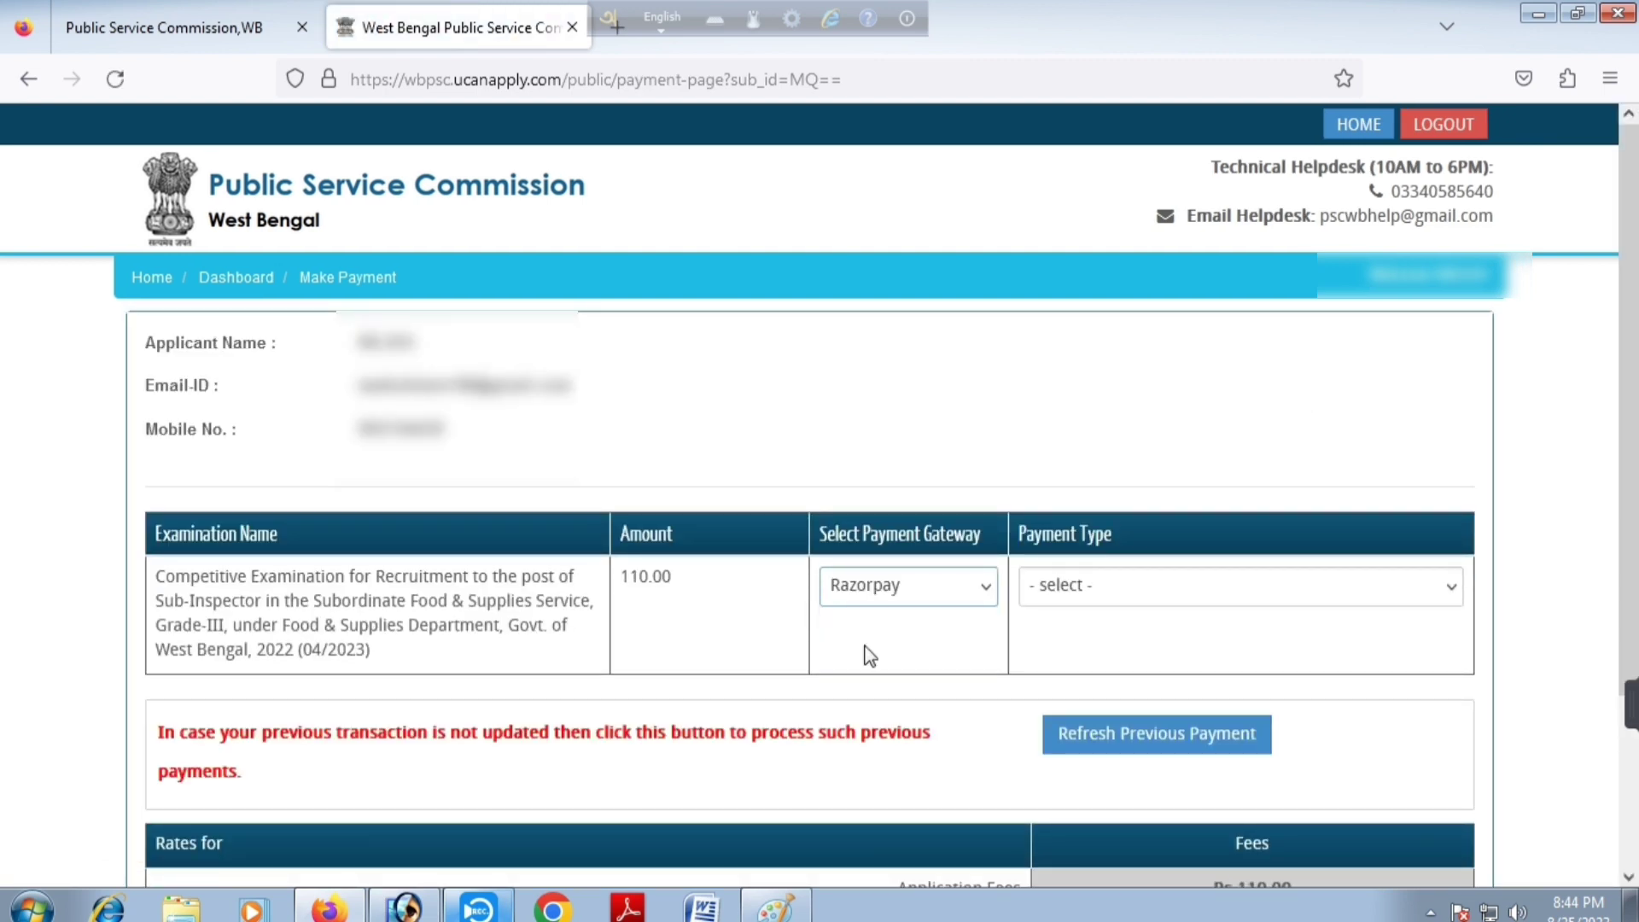
left_click(1072, 588)
left_click(1081, 655)
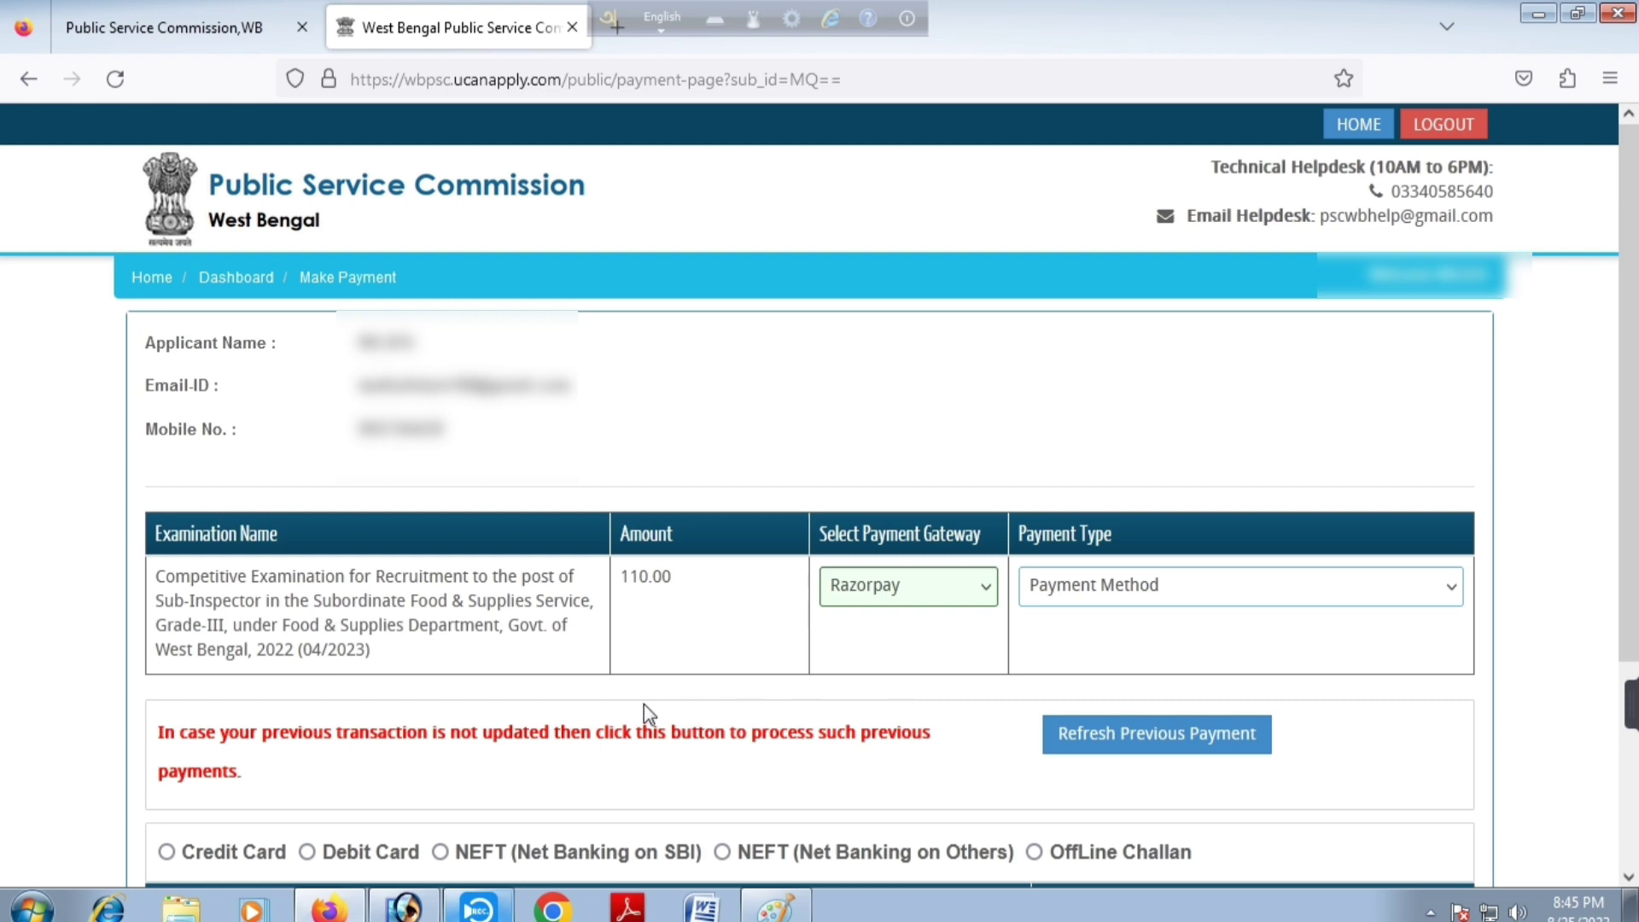
scroll(643, 704, "down", 3)
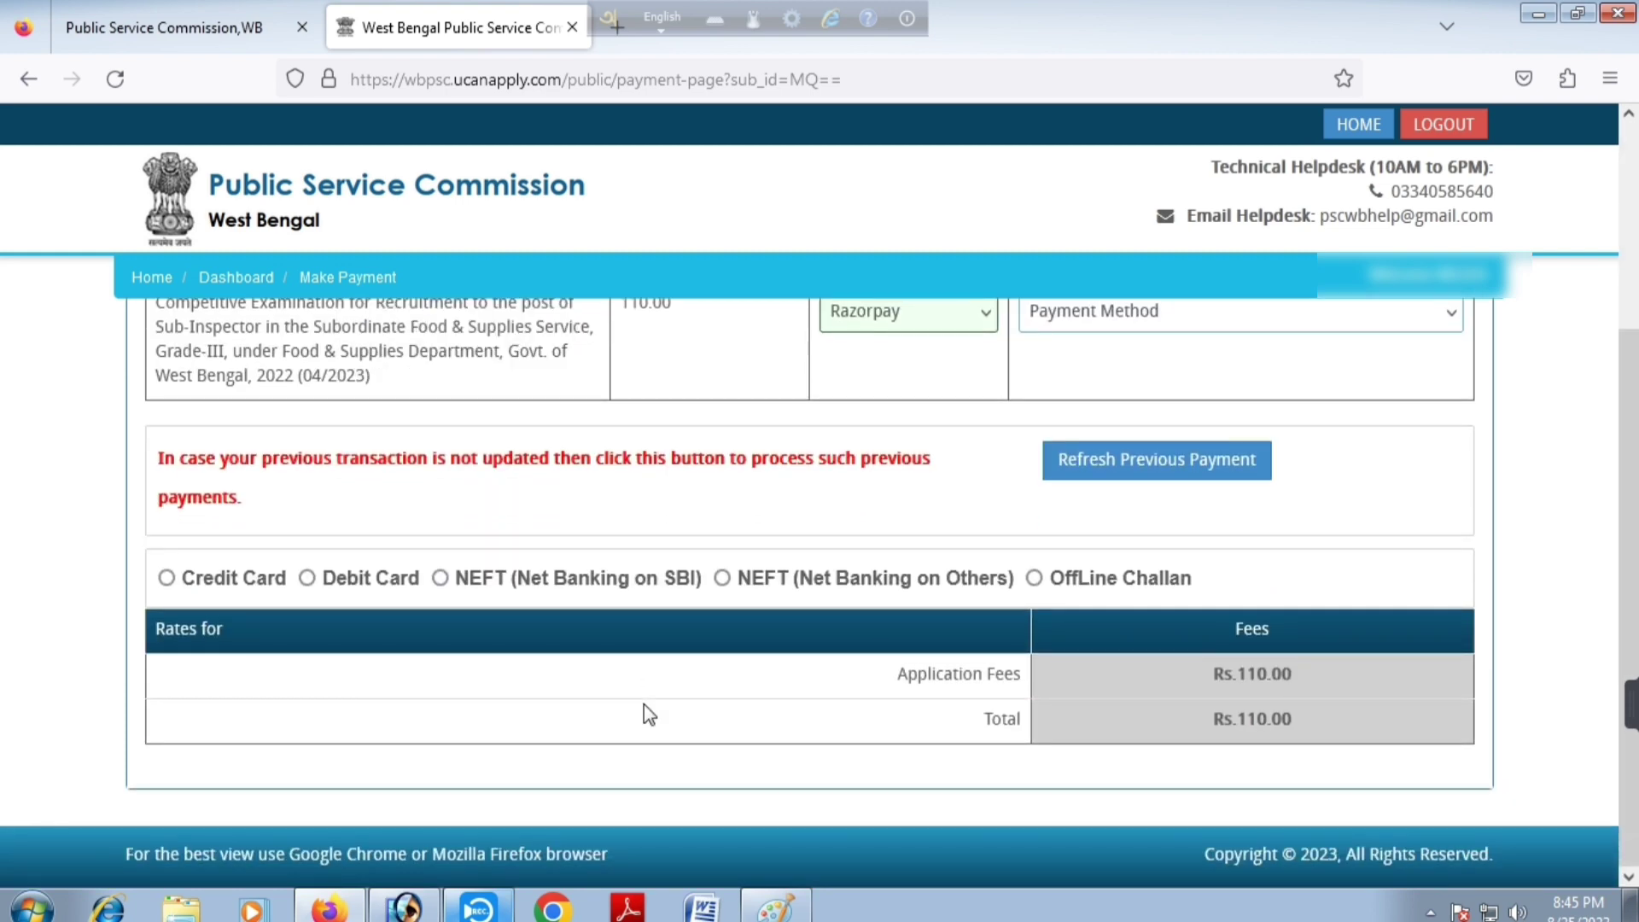
left_click(307, 579)
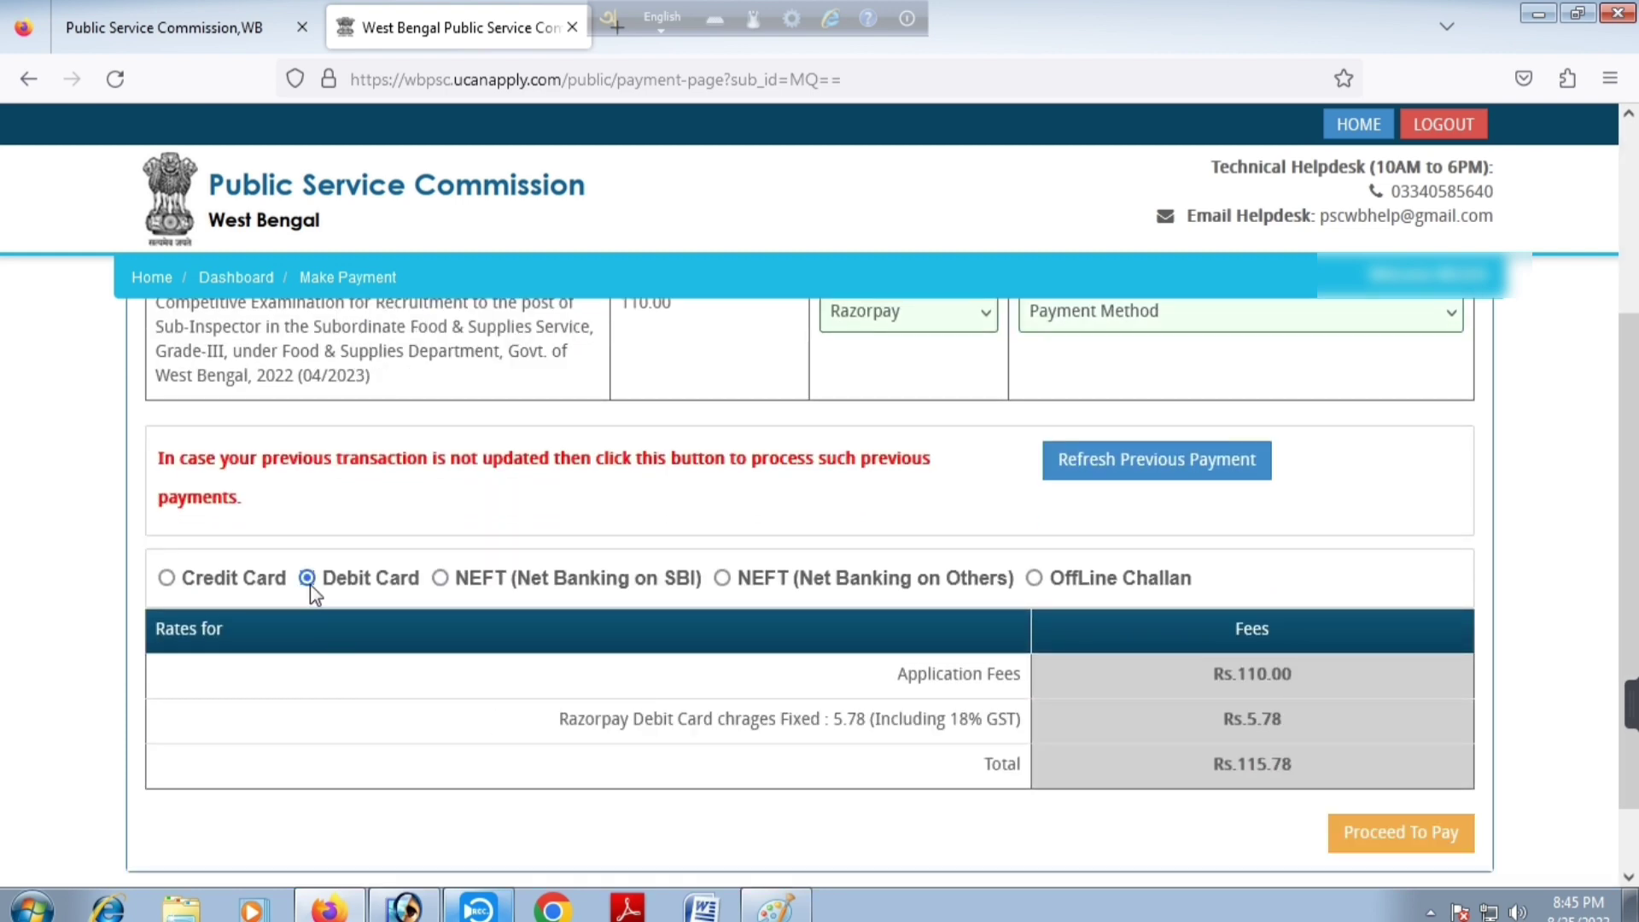
left_click(1381, 833)
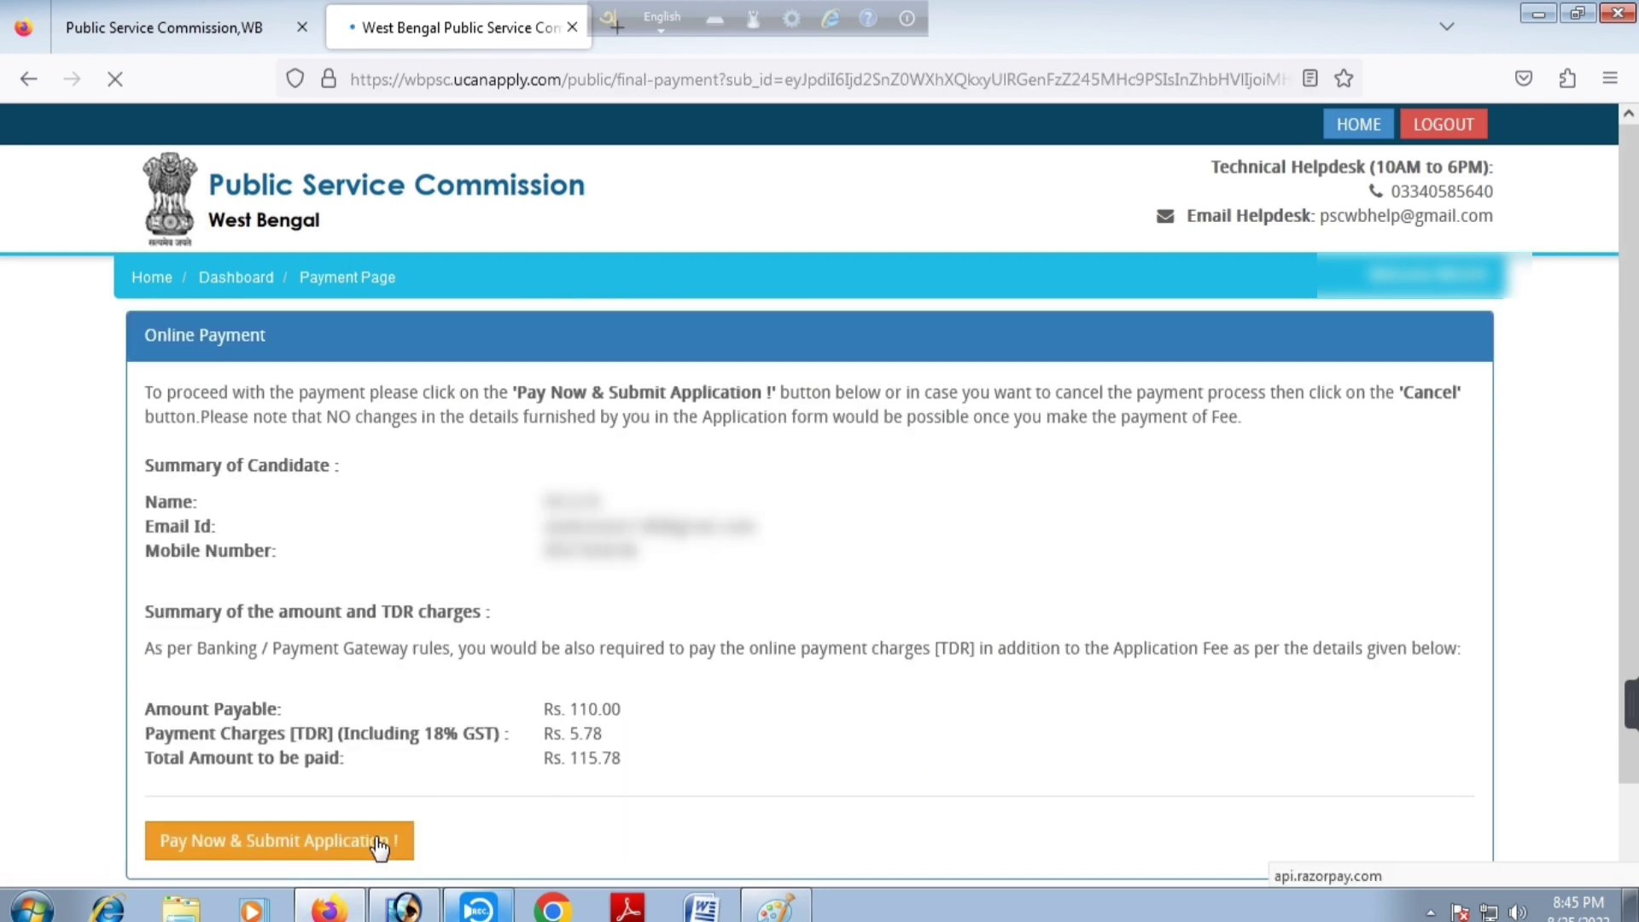
left_click(379, 846)
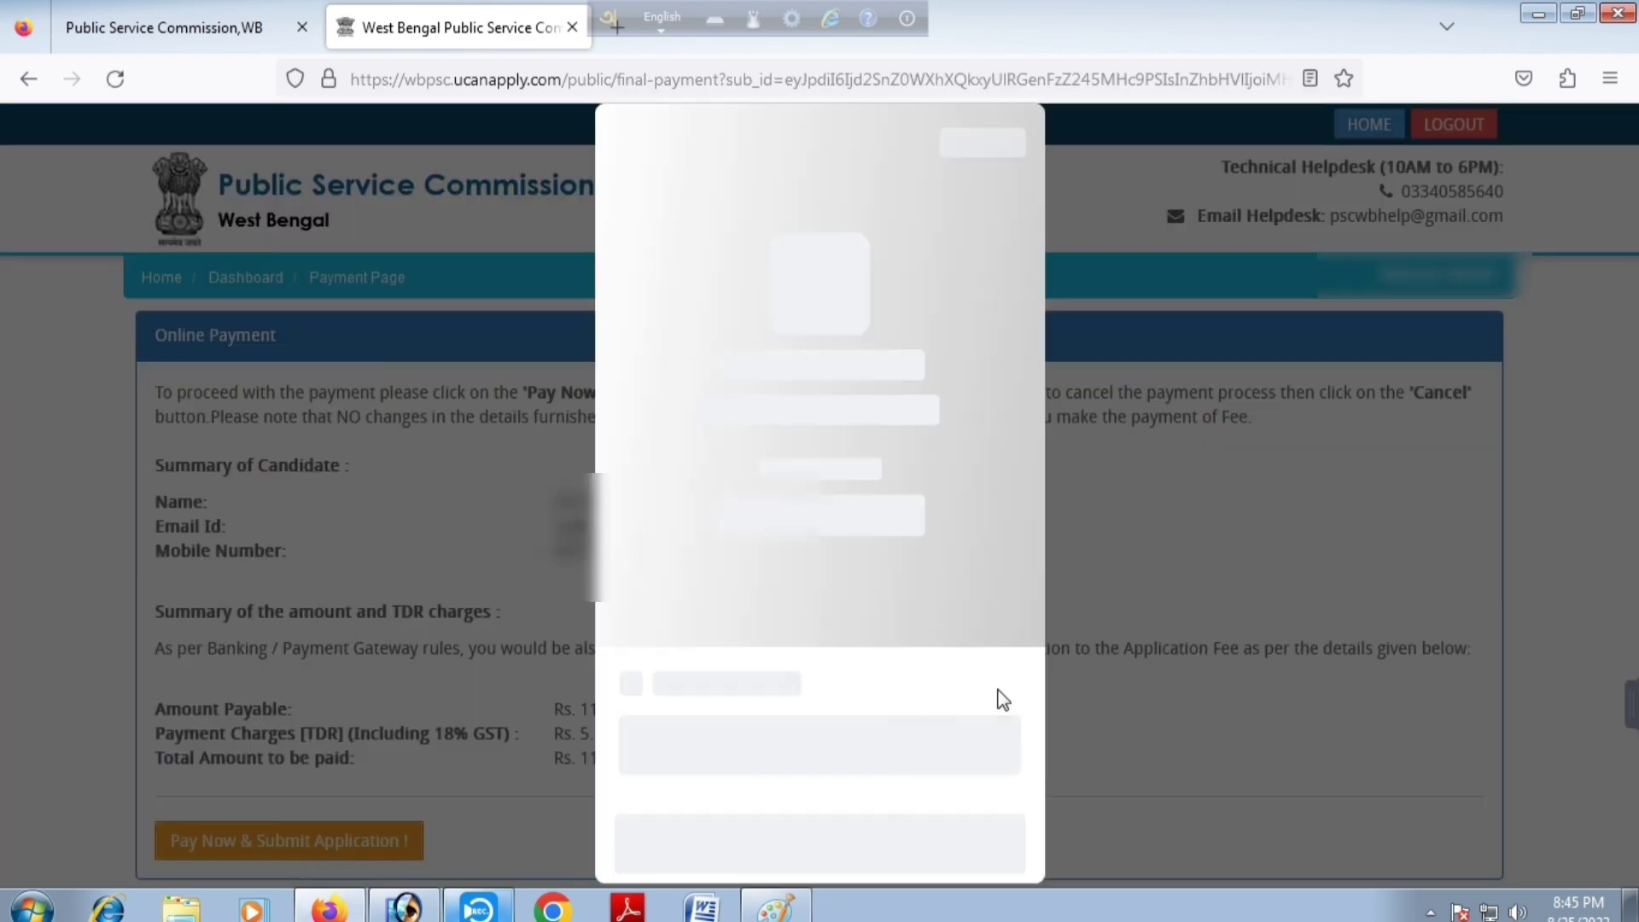
Enter the debit card number, expiry 05/29, cardholder name and CVV, and pay without saving the card.
left_click(858, 292)
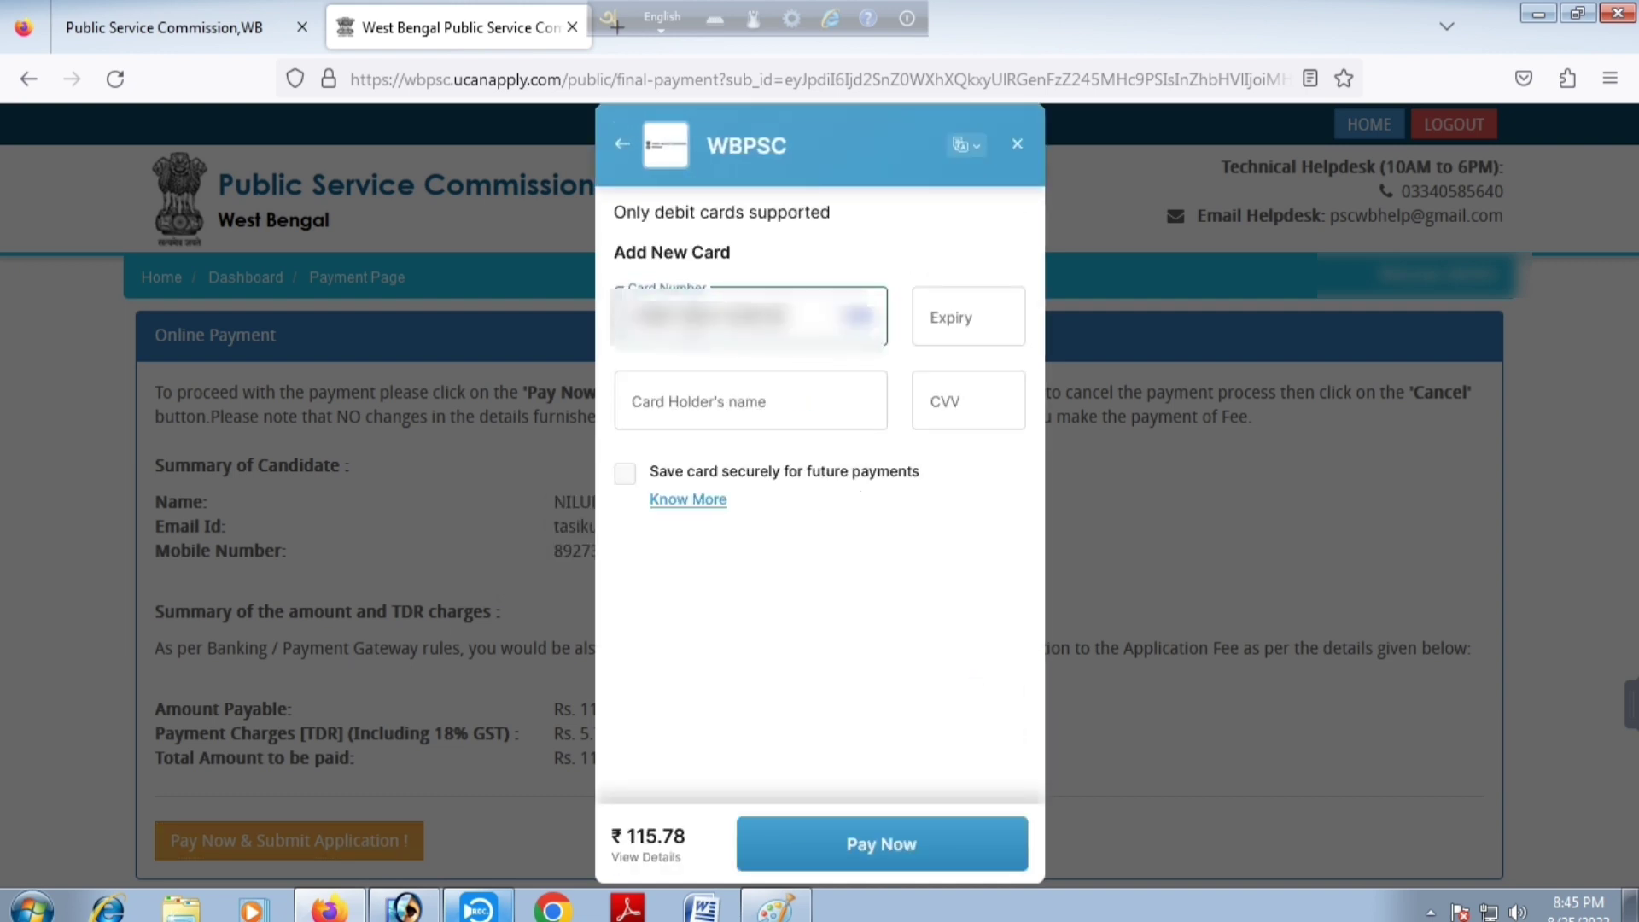
type("***")
left_click(954, 315)
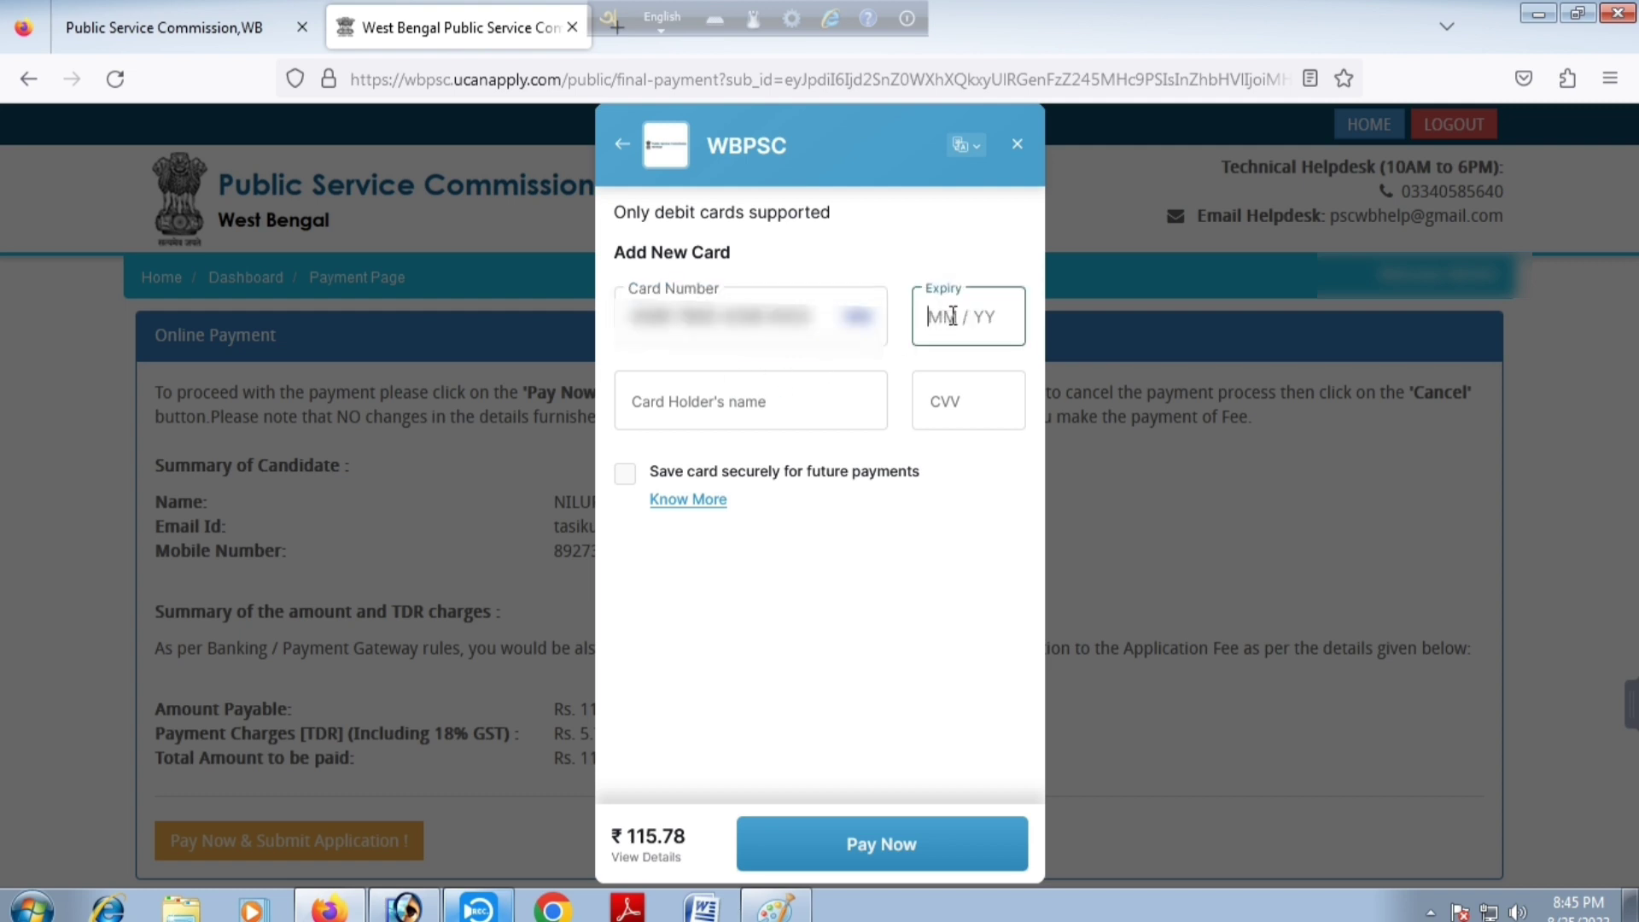
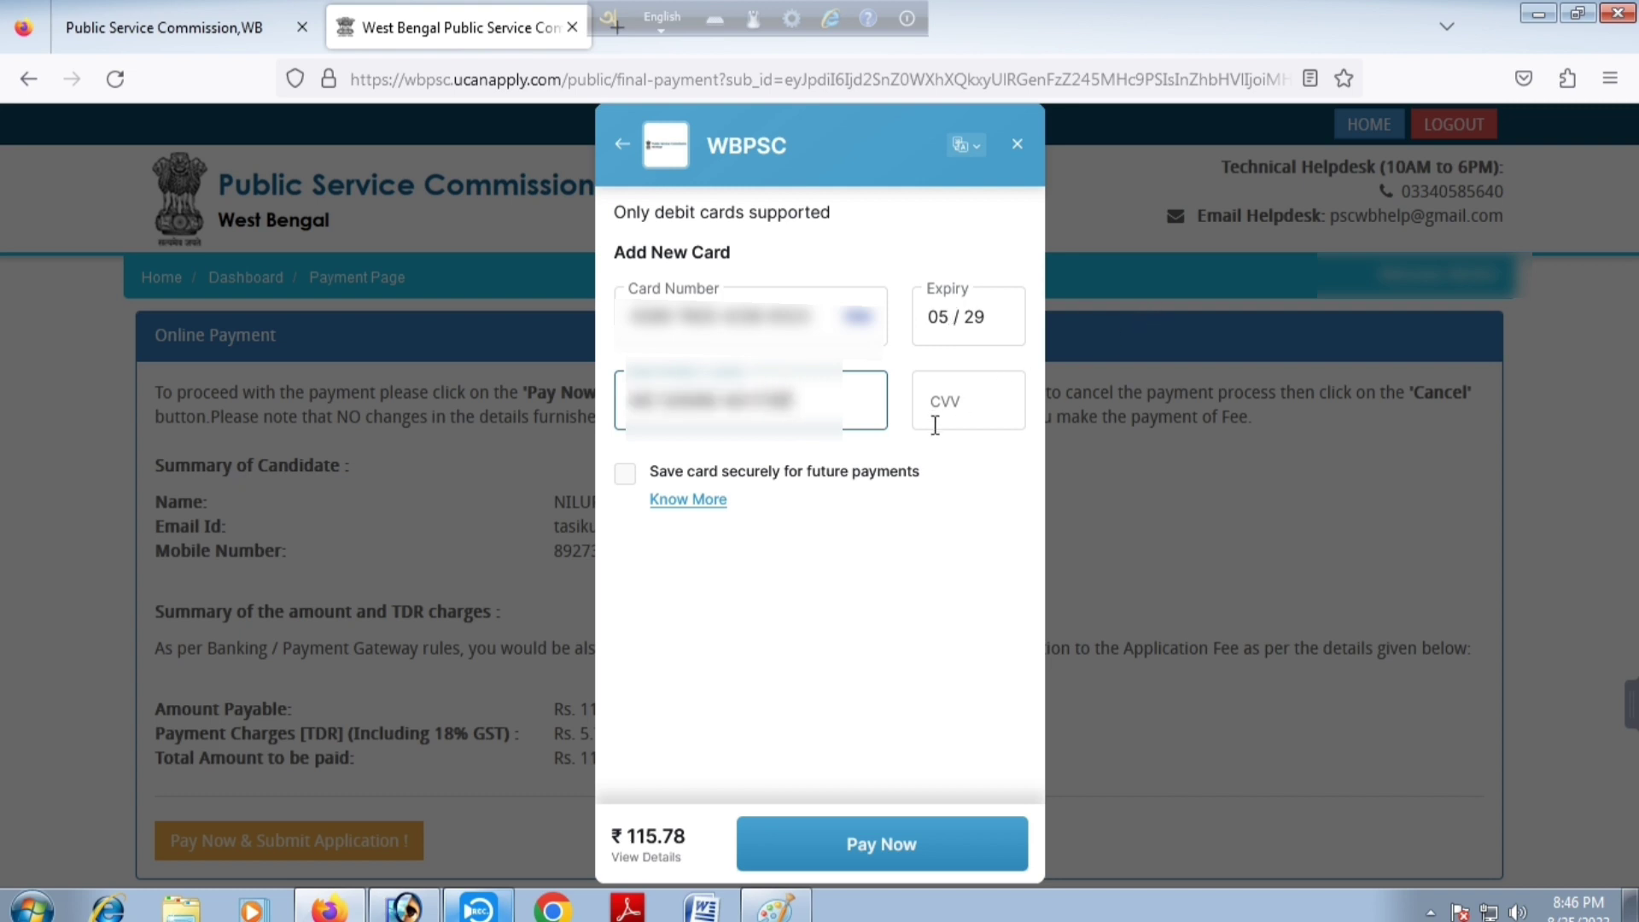
left_click(936, 425)
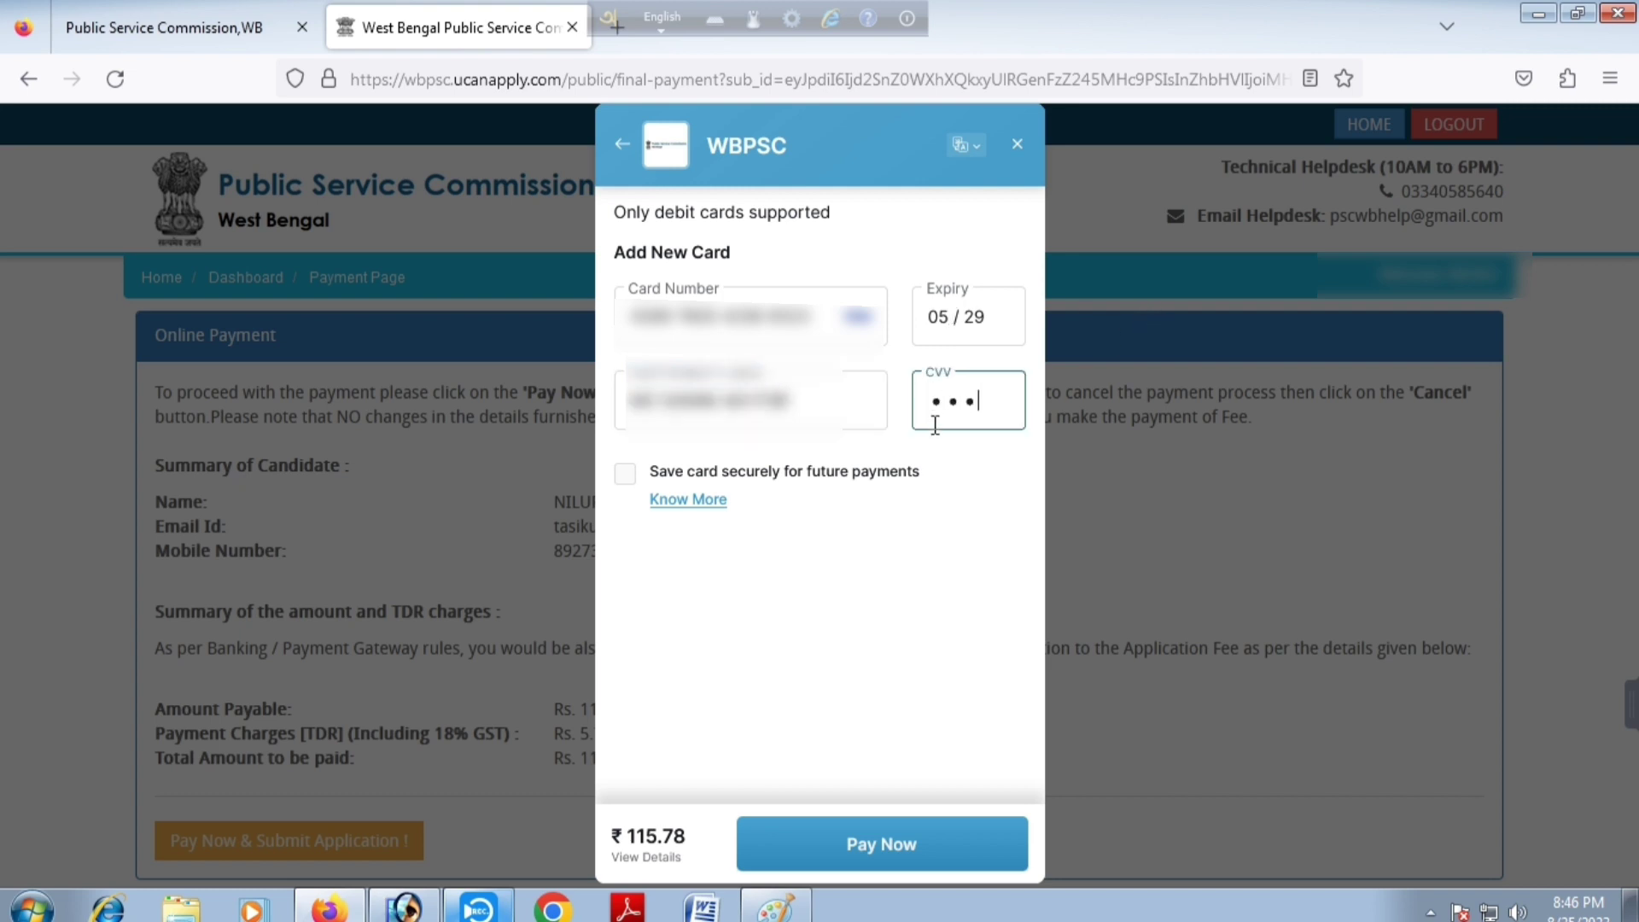
left_click(859, 844)
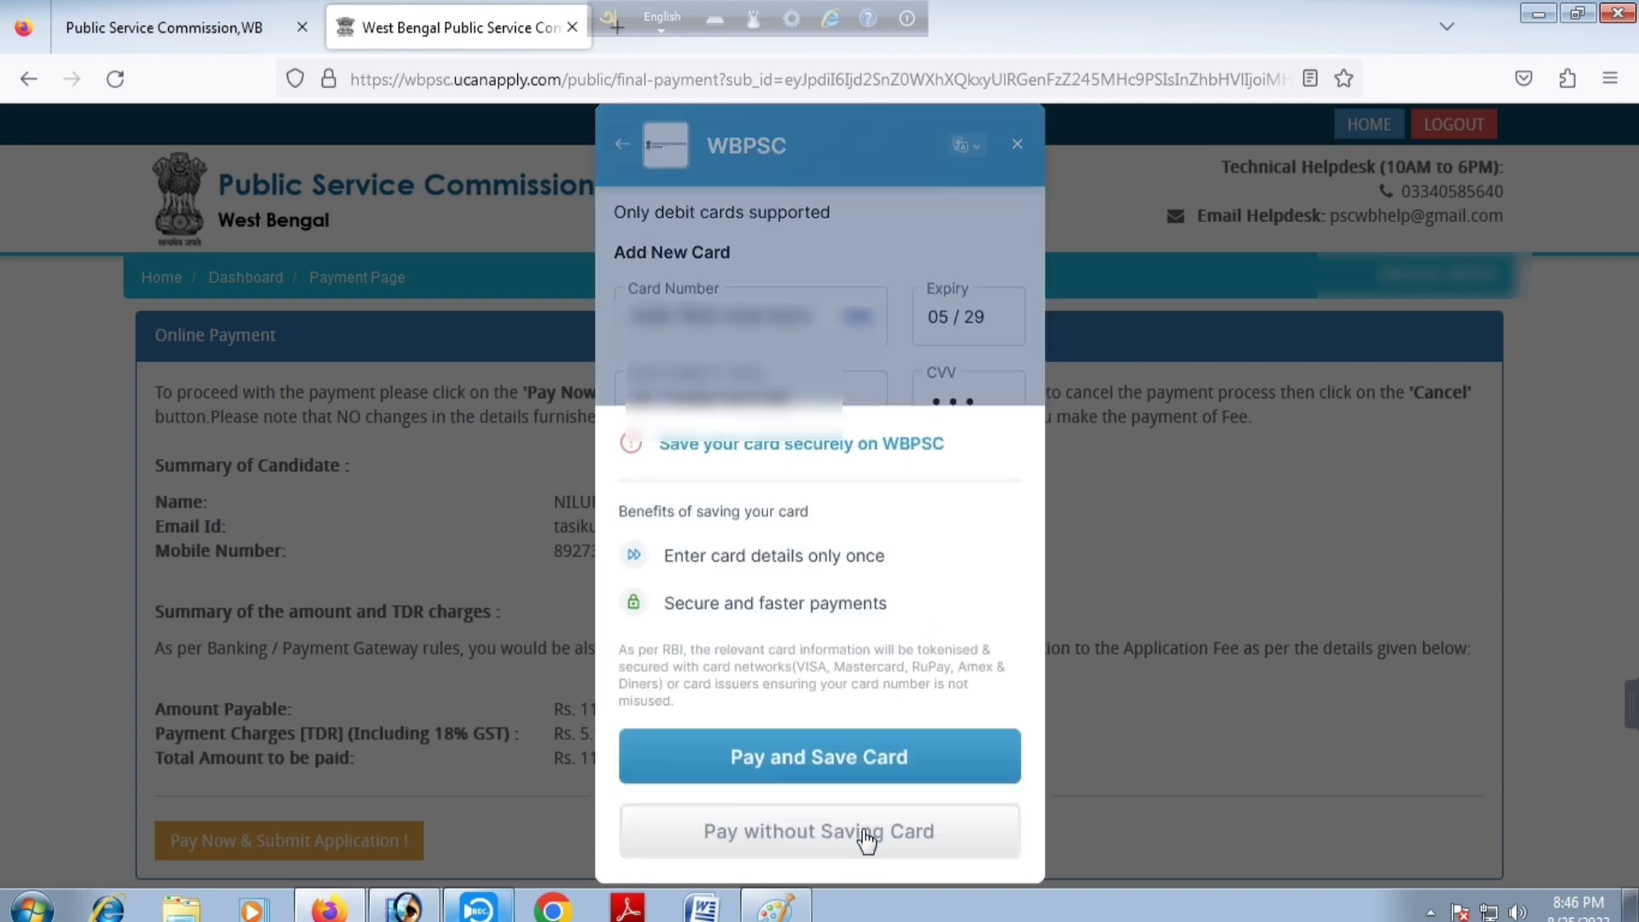
left_click(794, 844)
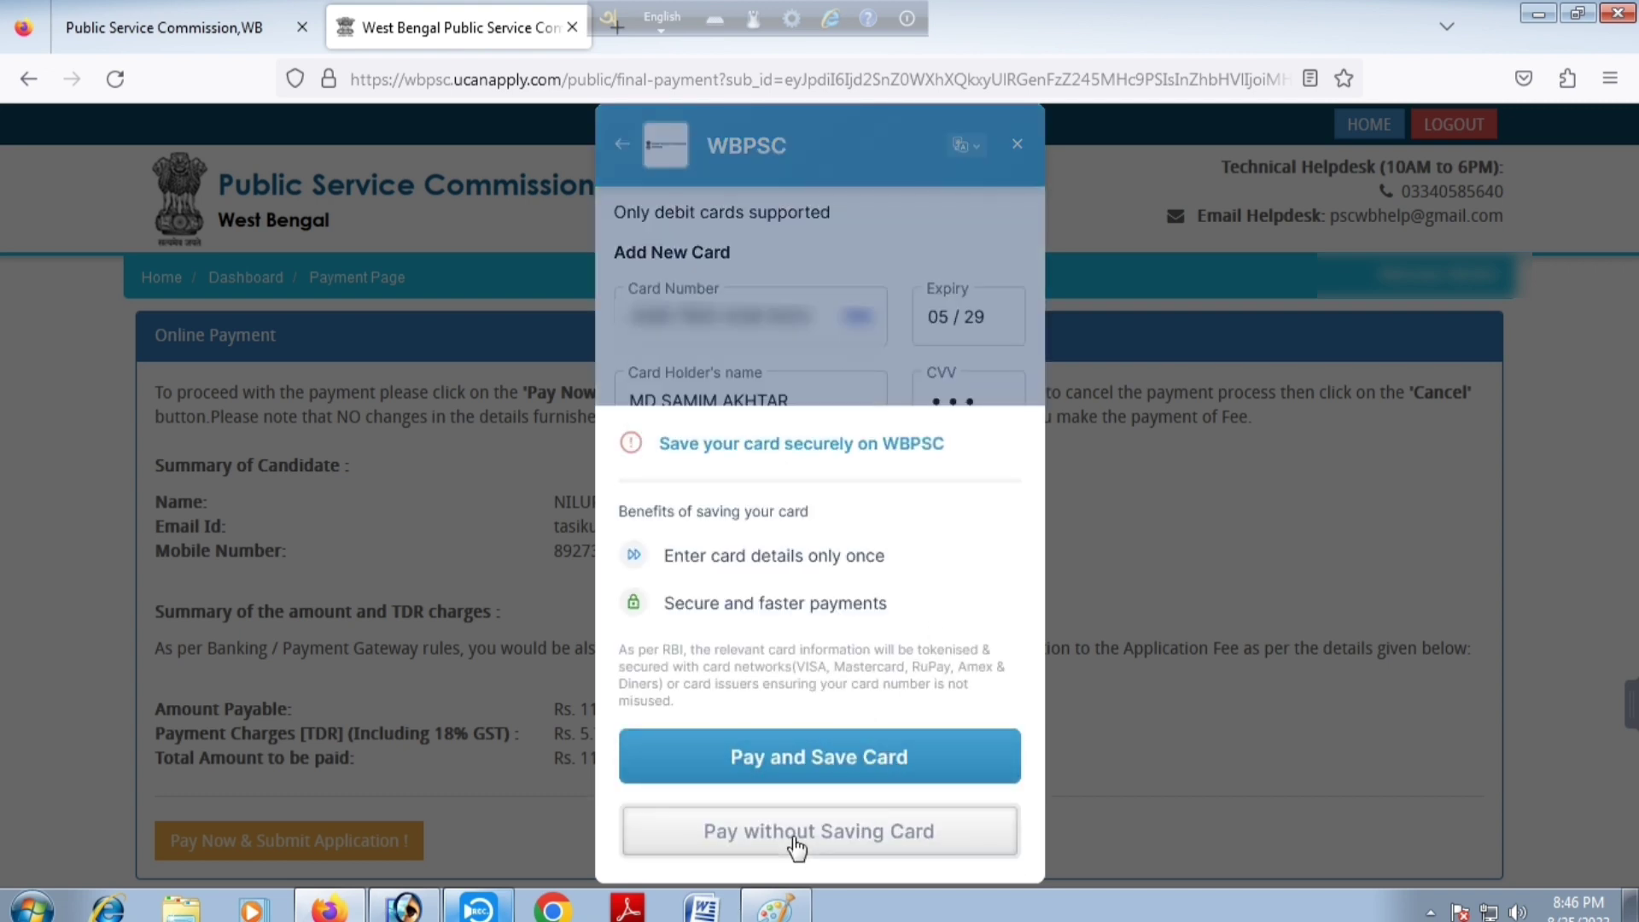
Enter the one-time verification code and verify to complete the payment.
left_click(690, 377)
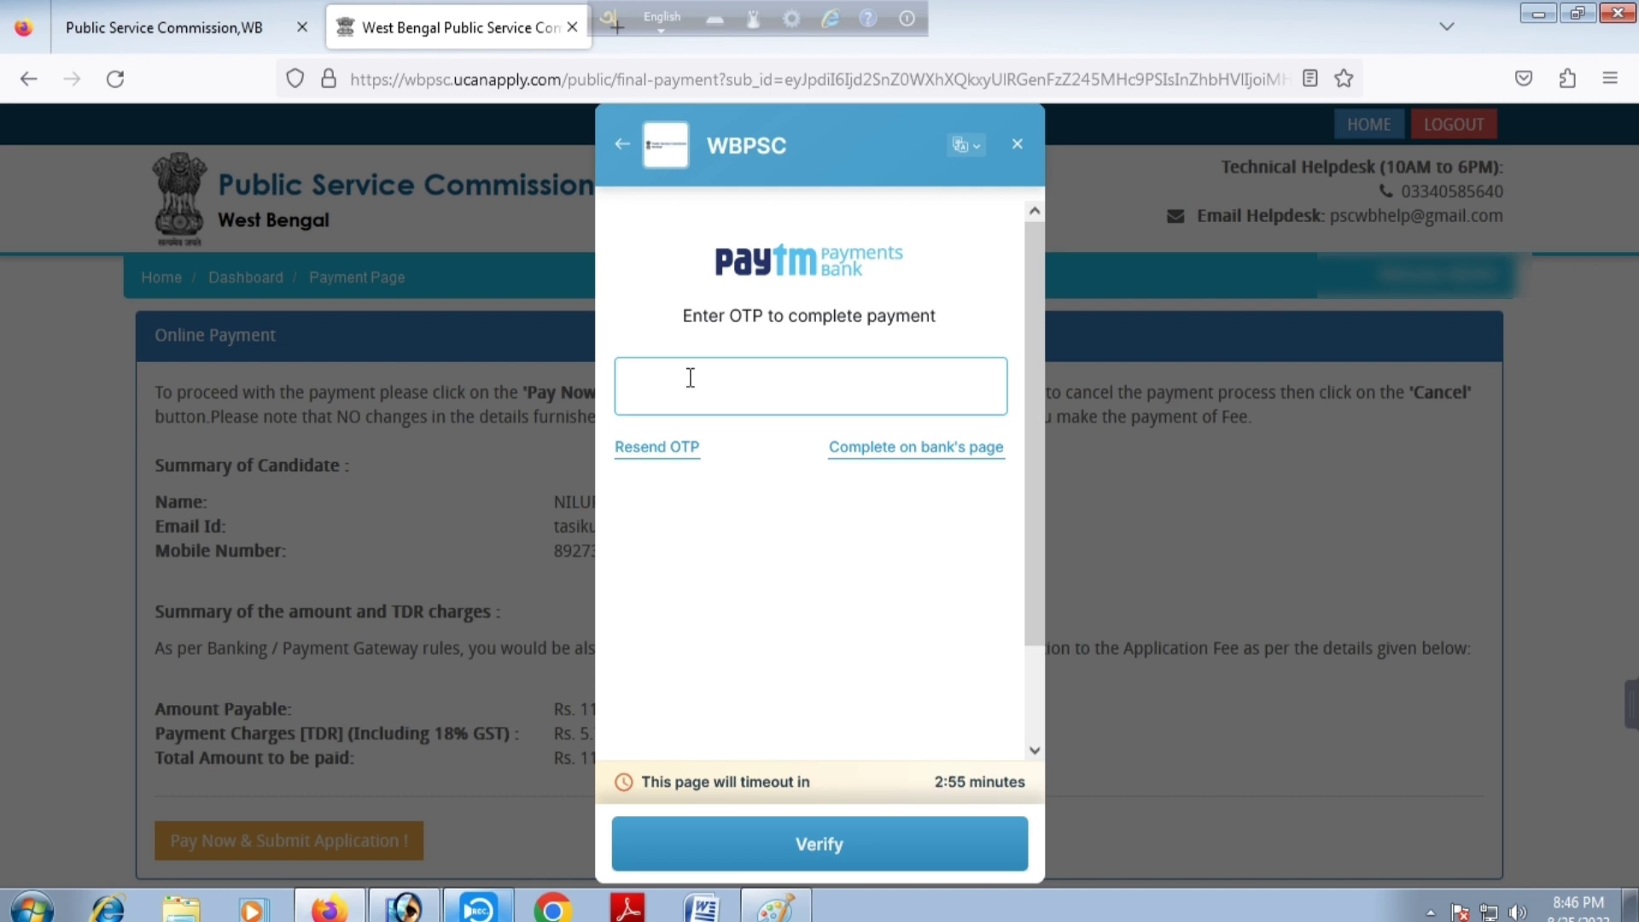
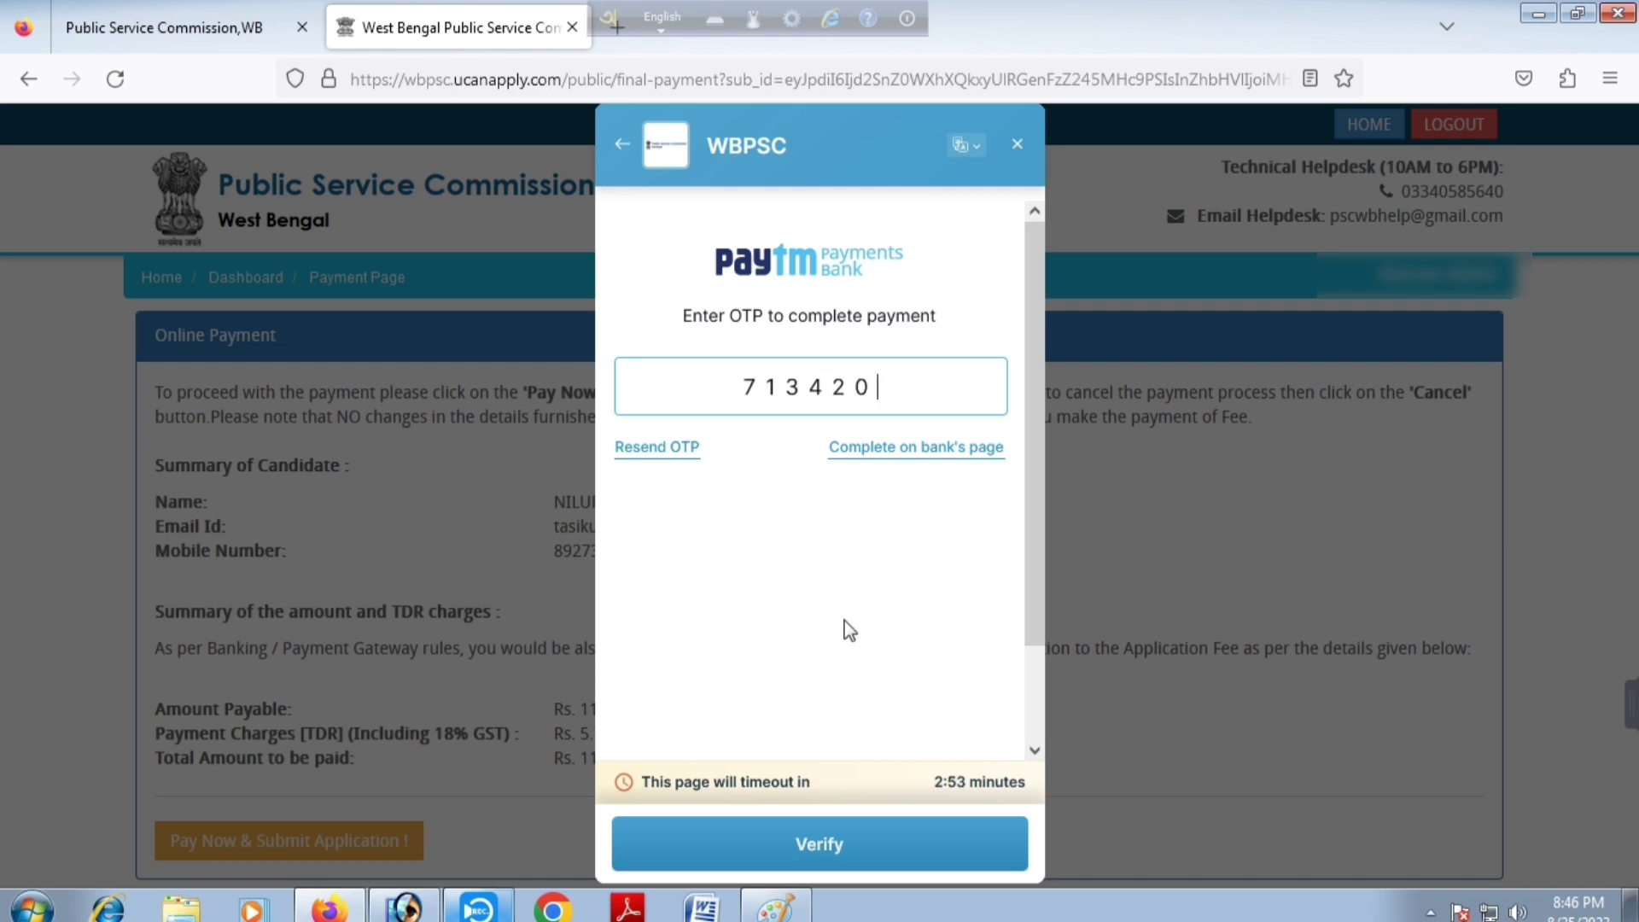
left_click(837, 843)
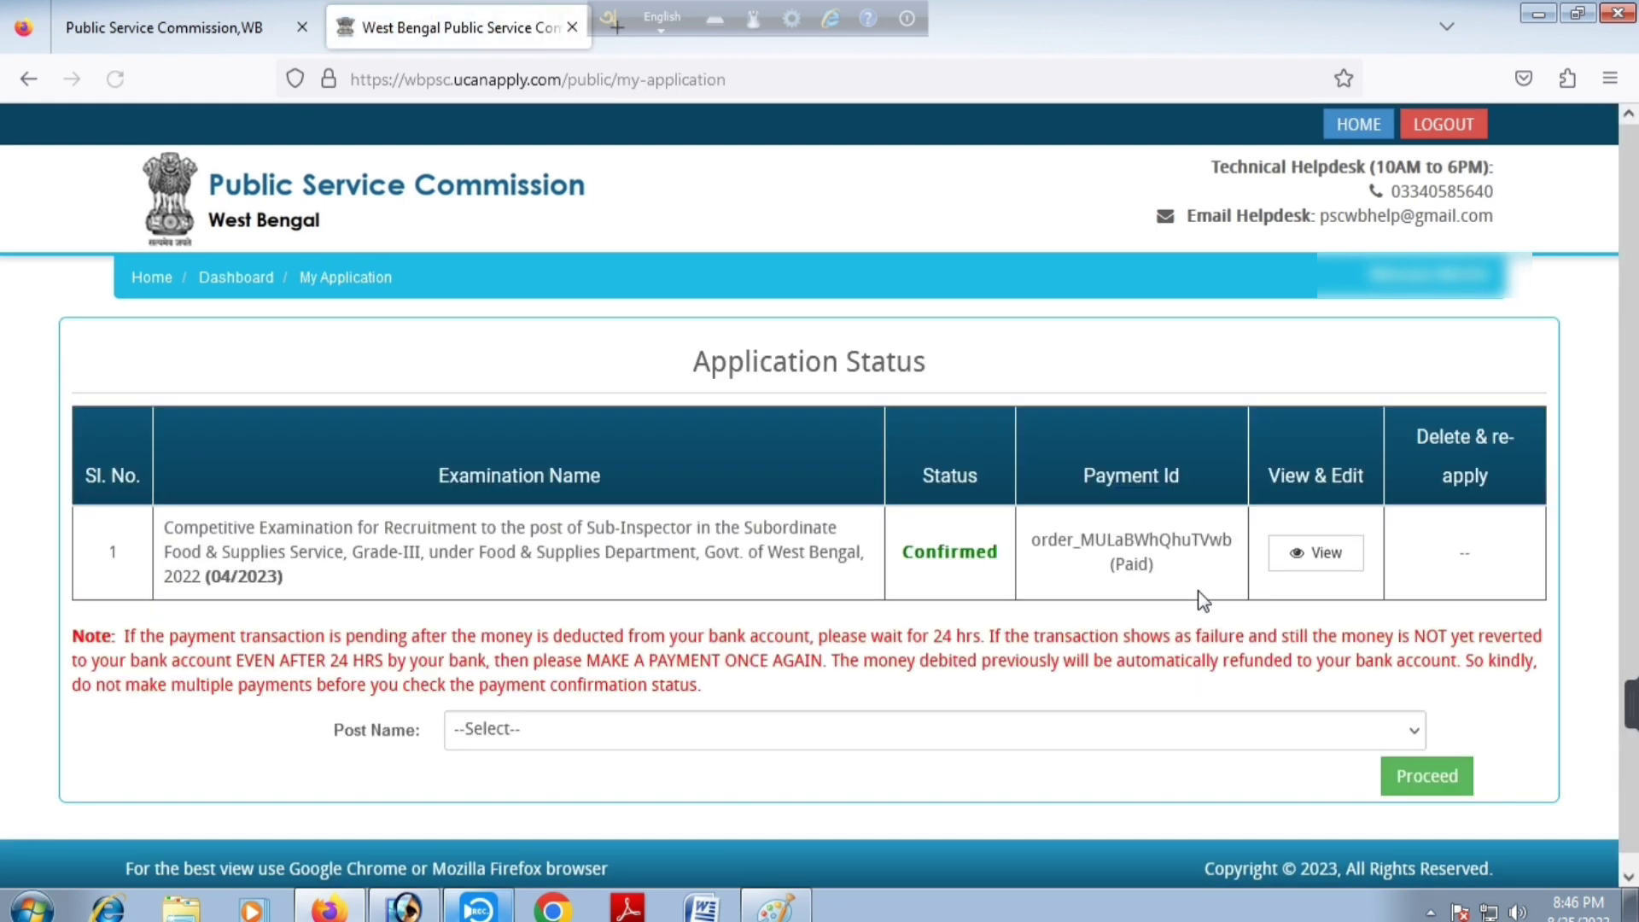
View the paid Sub-Inspector application and open its print dialog.
left_click(1326, 554)
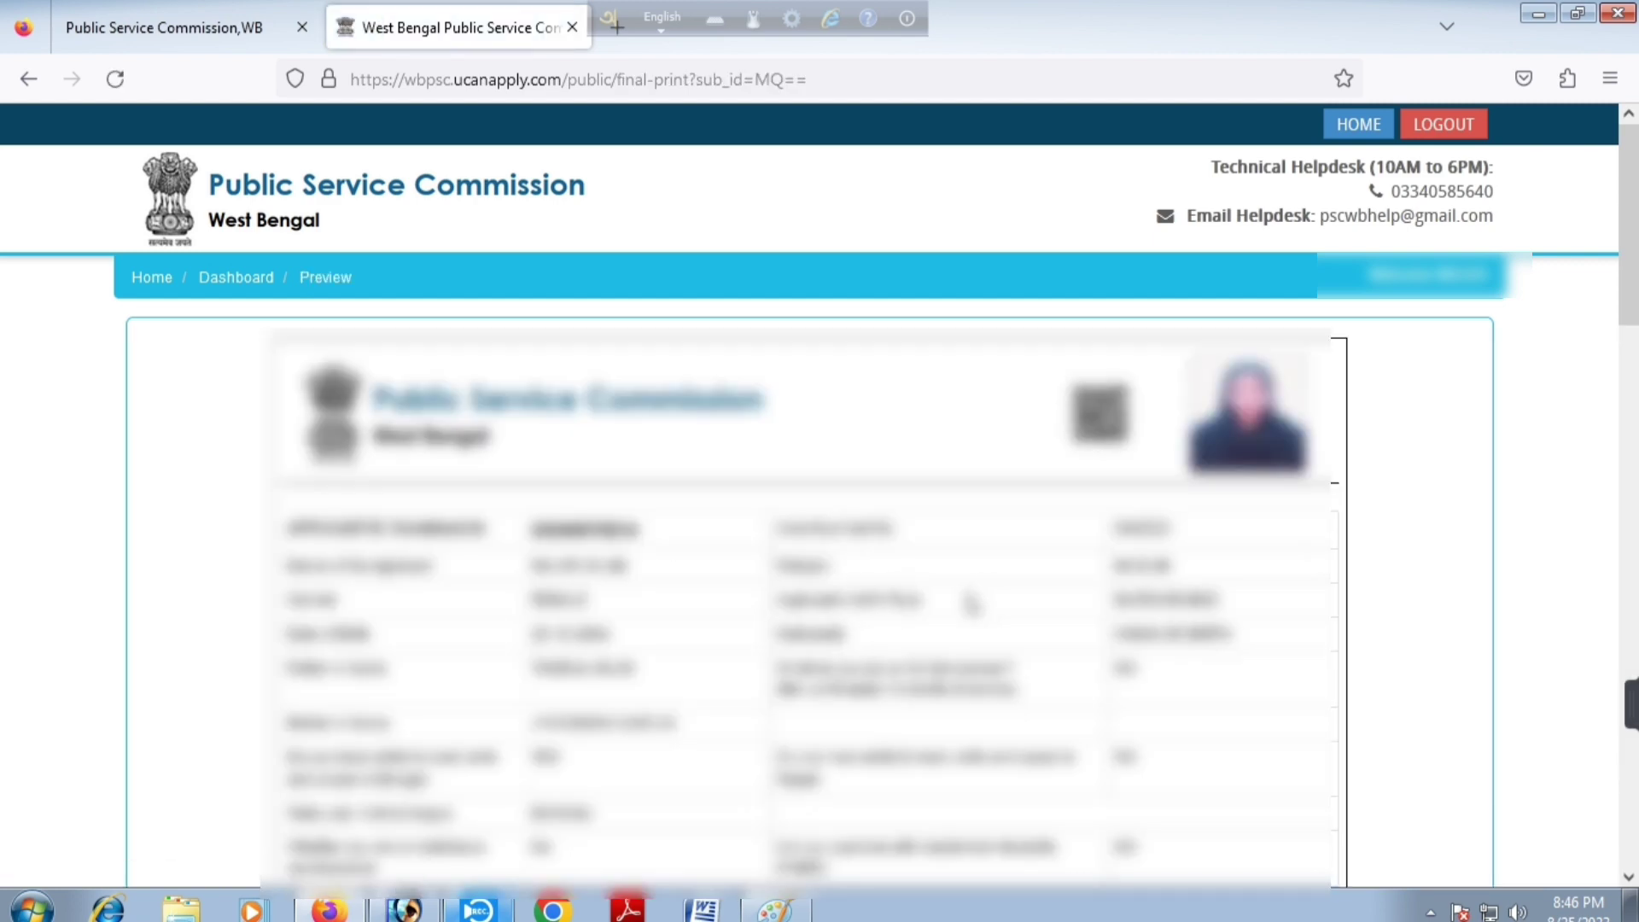
scroll(971, 604, "down", 20)
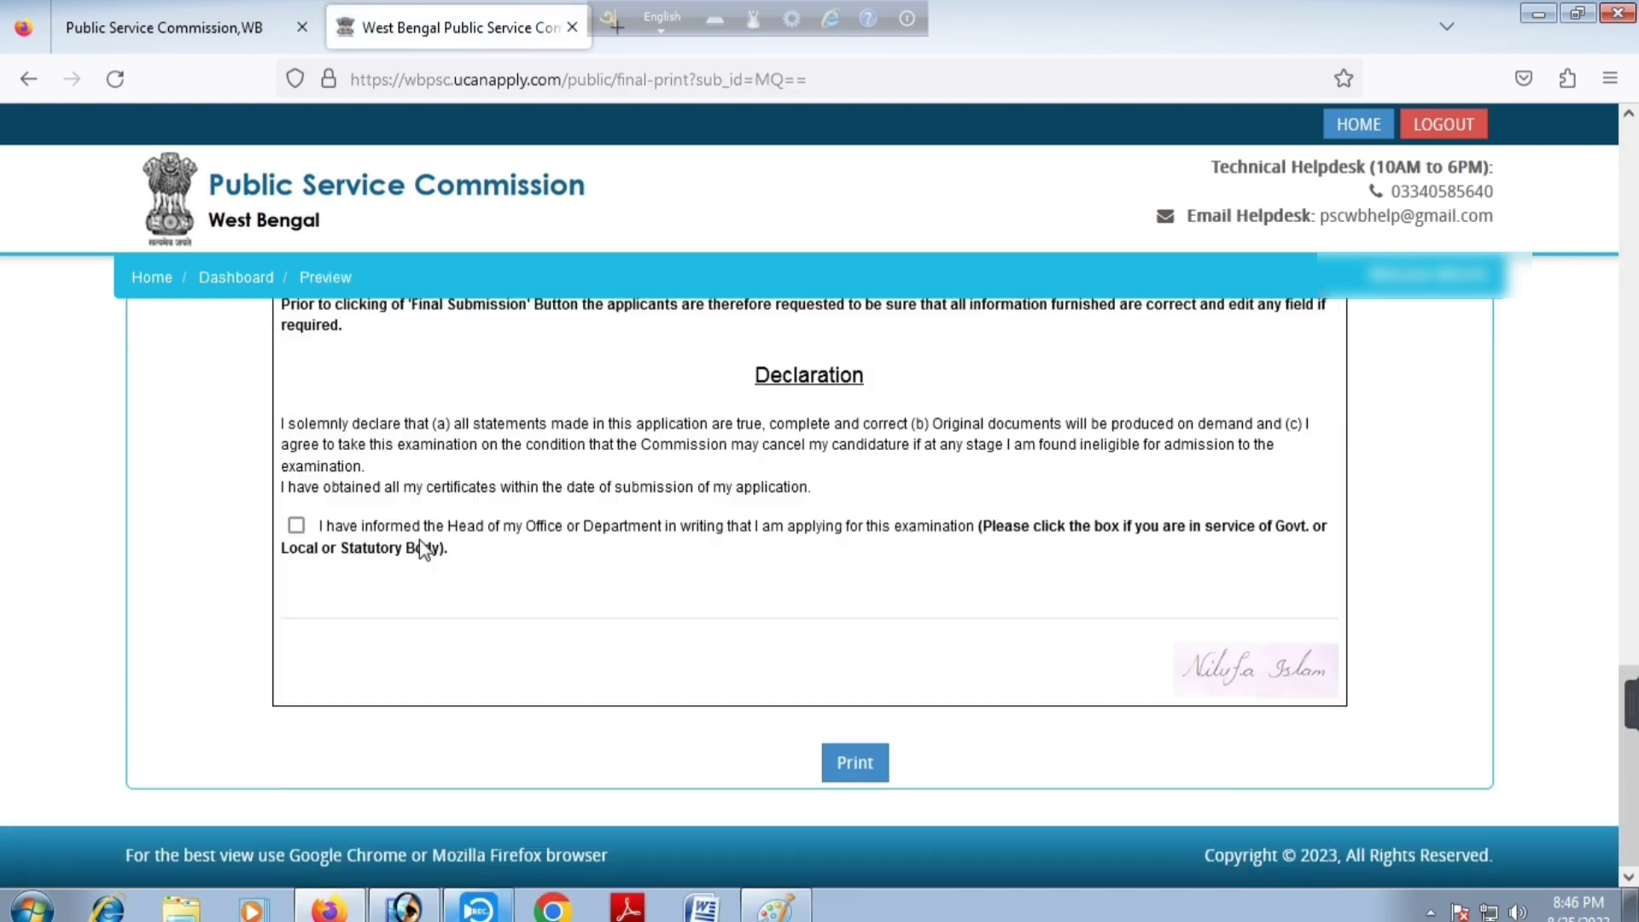
left_click(855, 763)
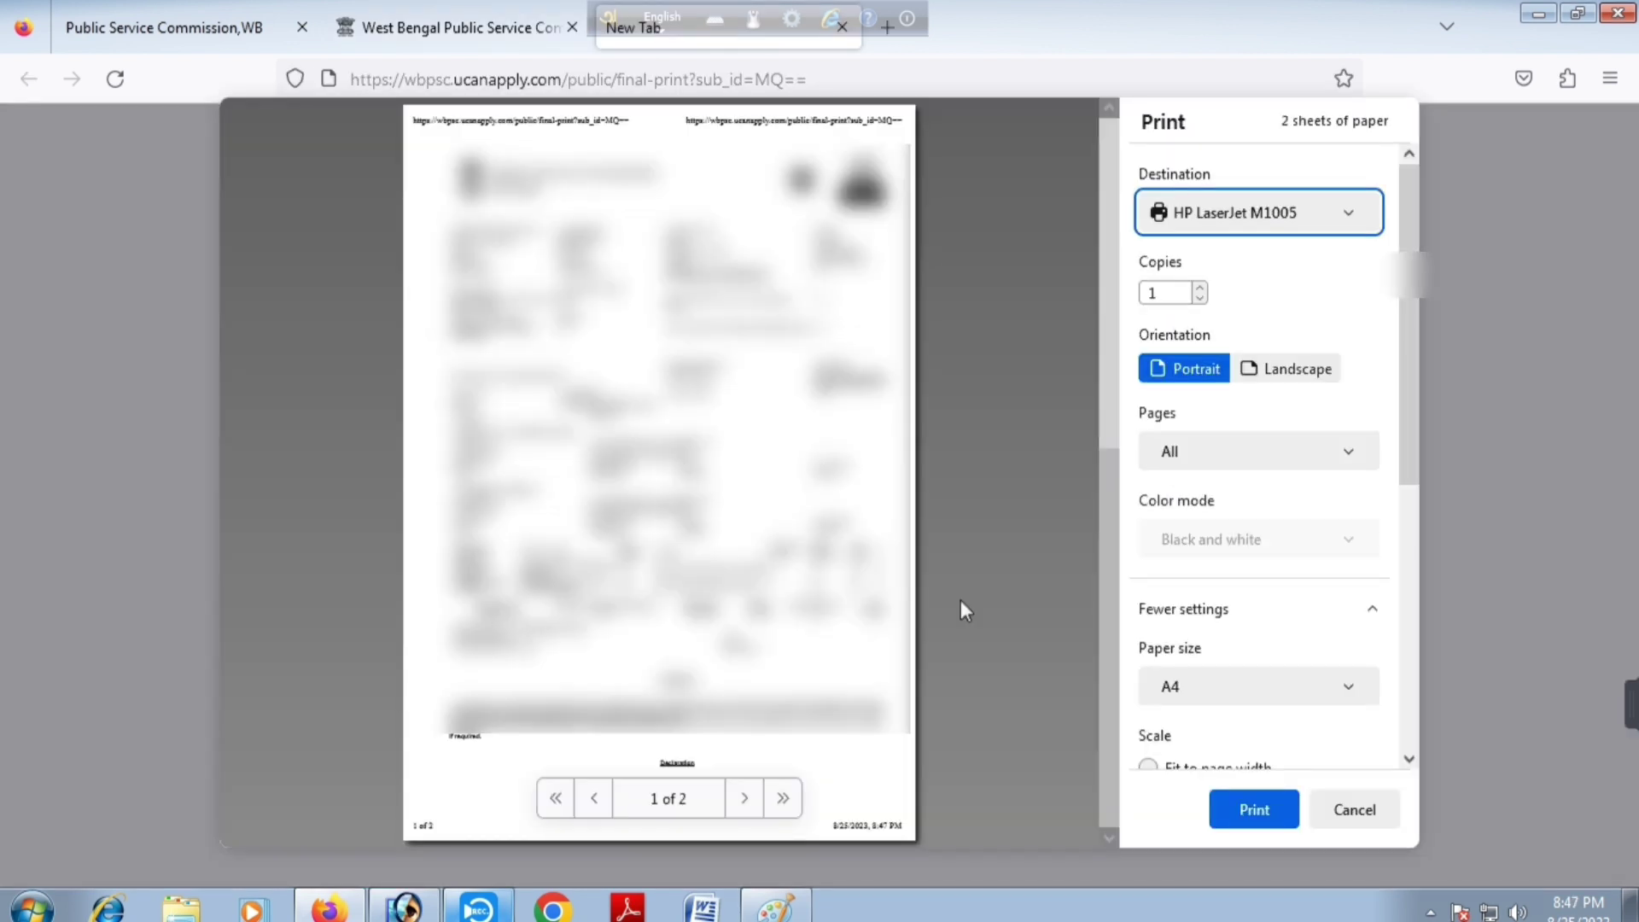